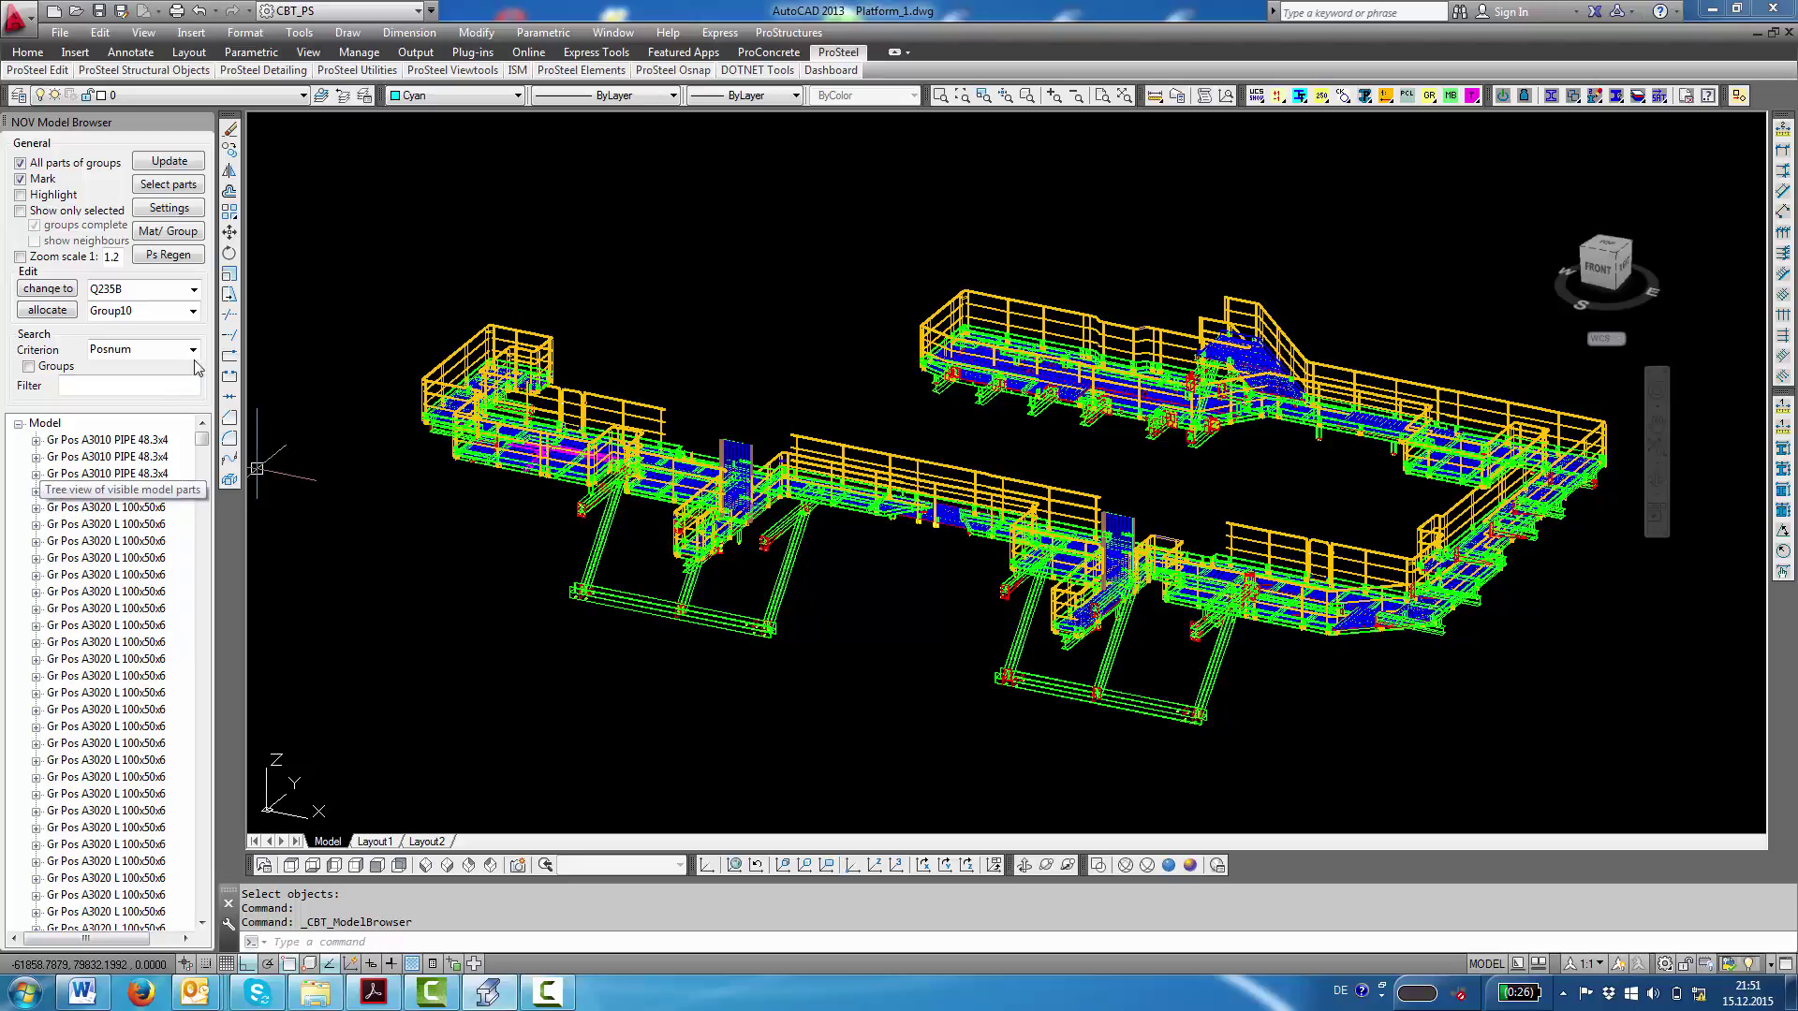
# - Review the group display and data source options in the Model Browser's display settings, and accept the settings
pyautogui.click(164, 208)
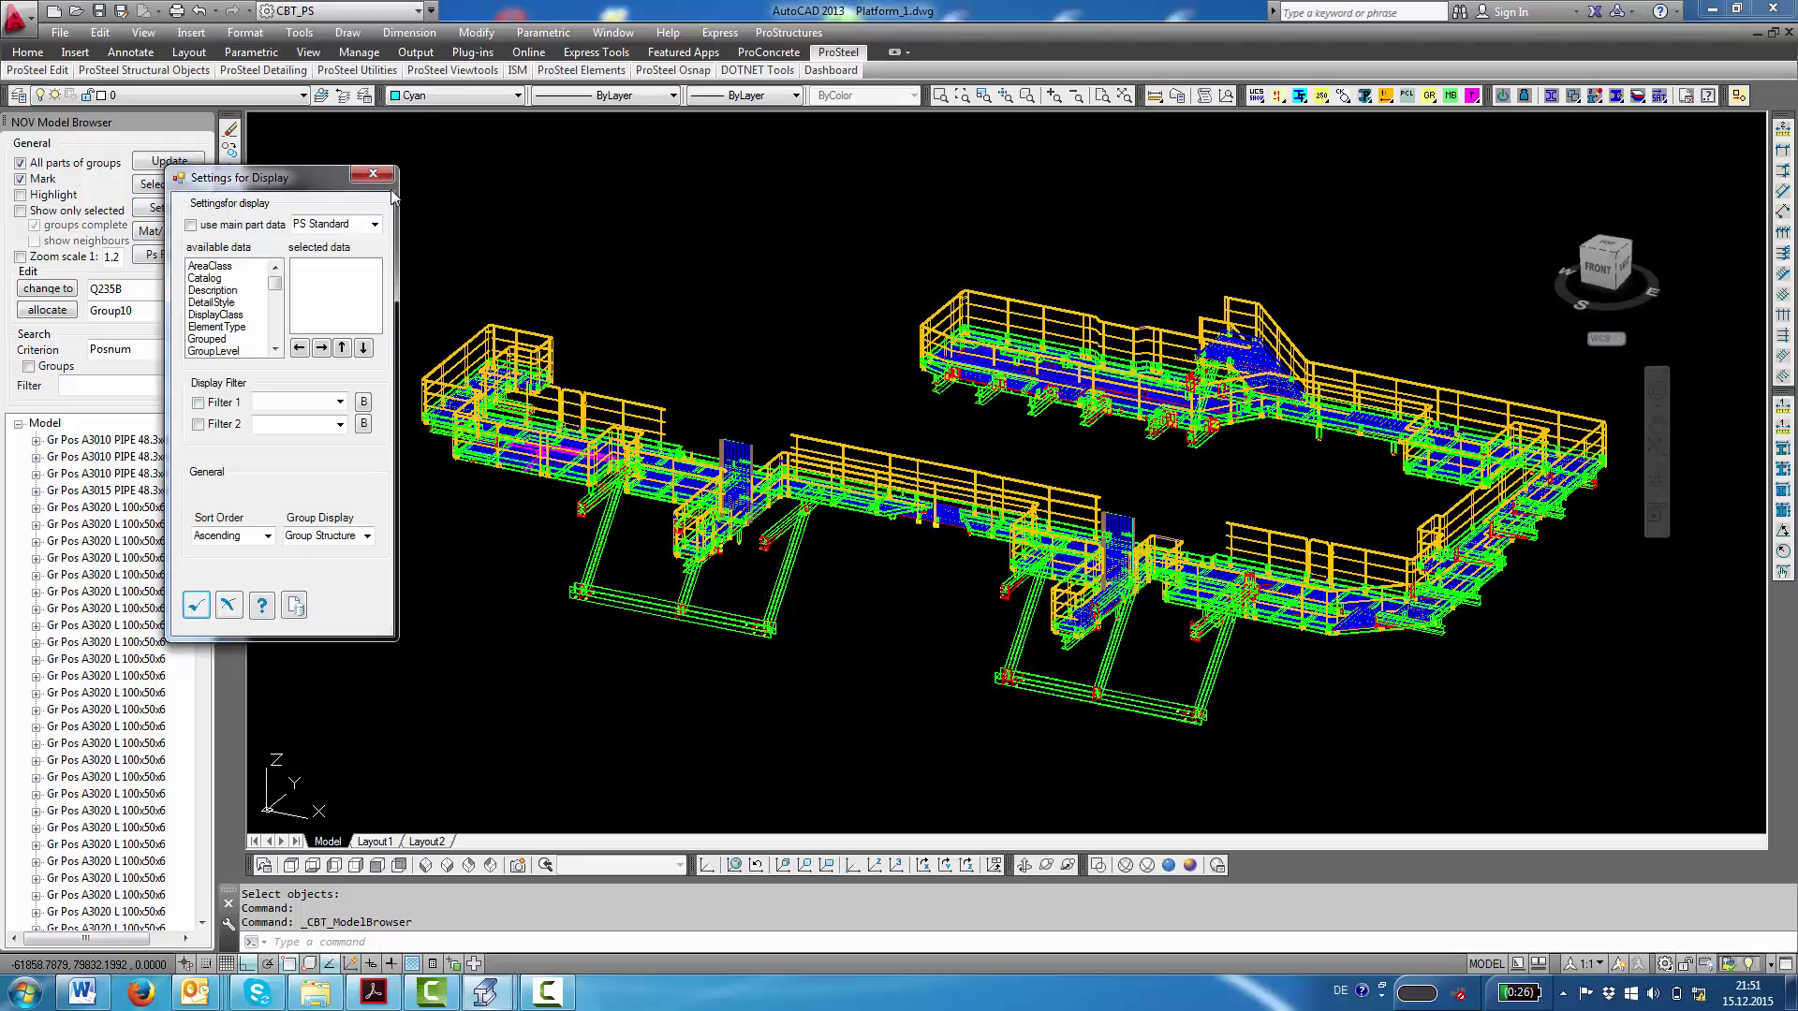
pyautogui.moveTo(312, 183); pyautogui.dragTo(567, 137)
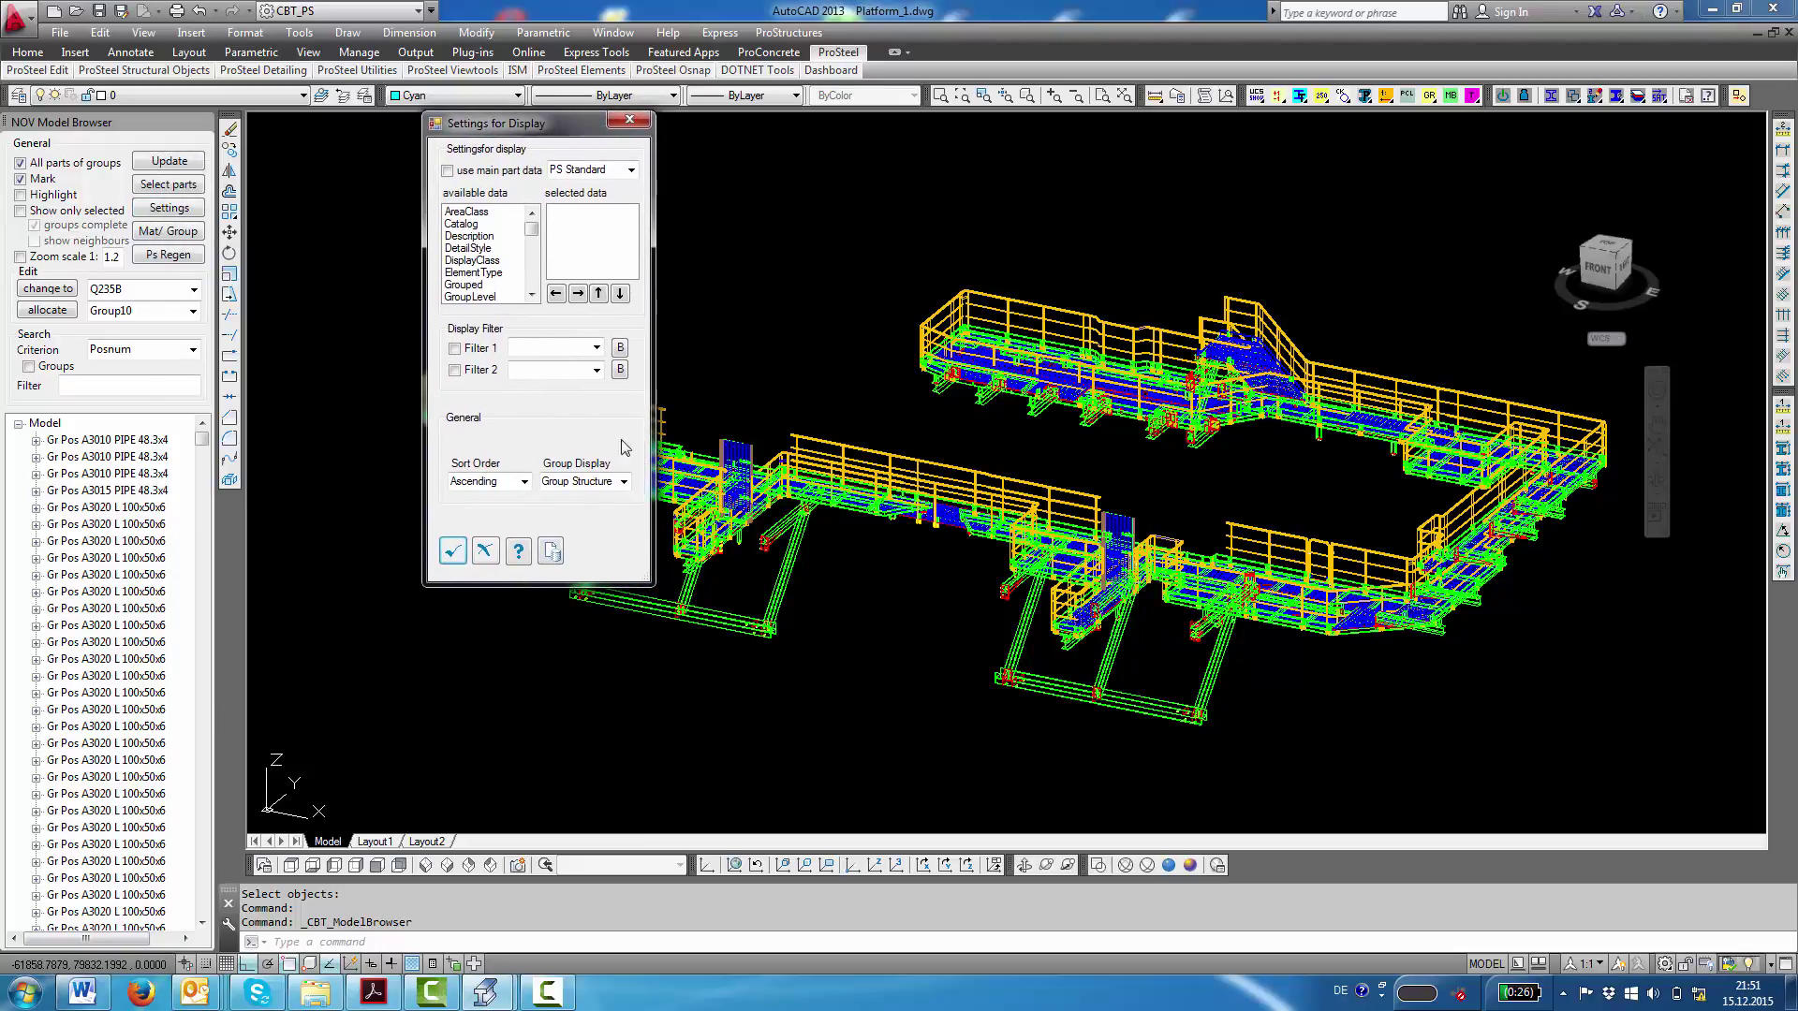
pyautogui.click(624, 481)
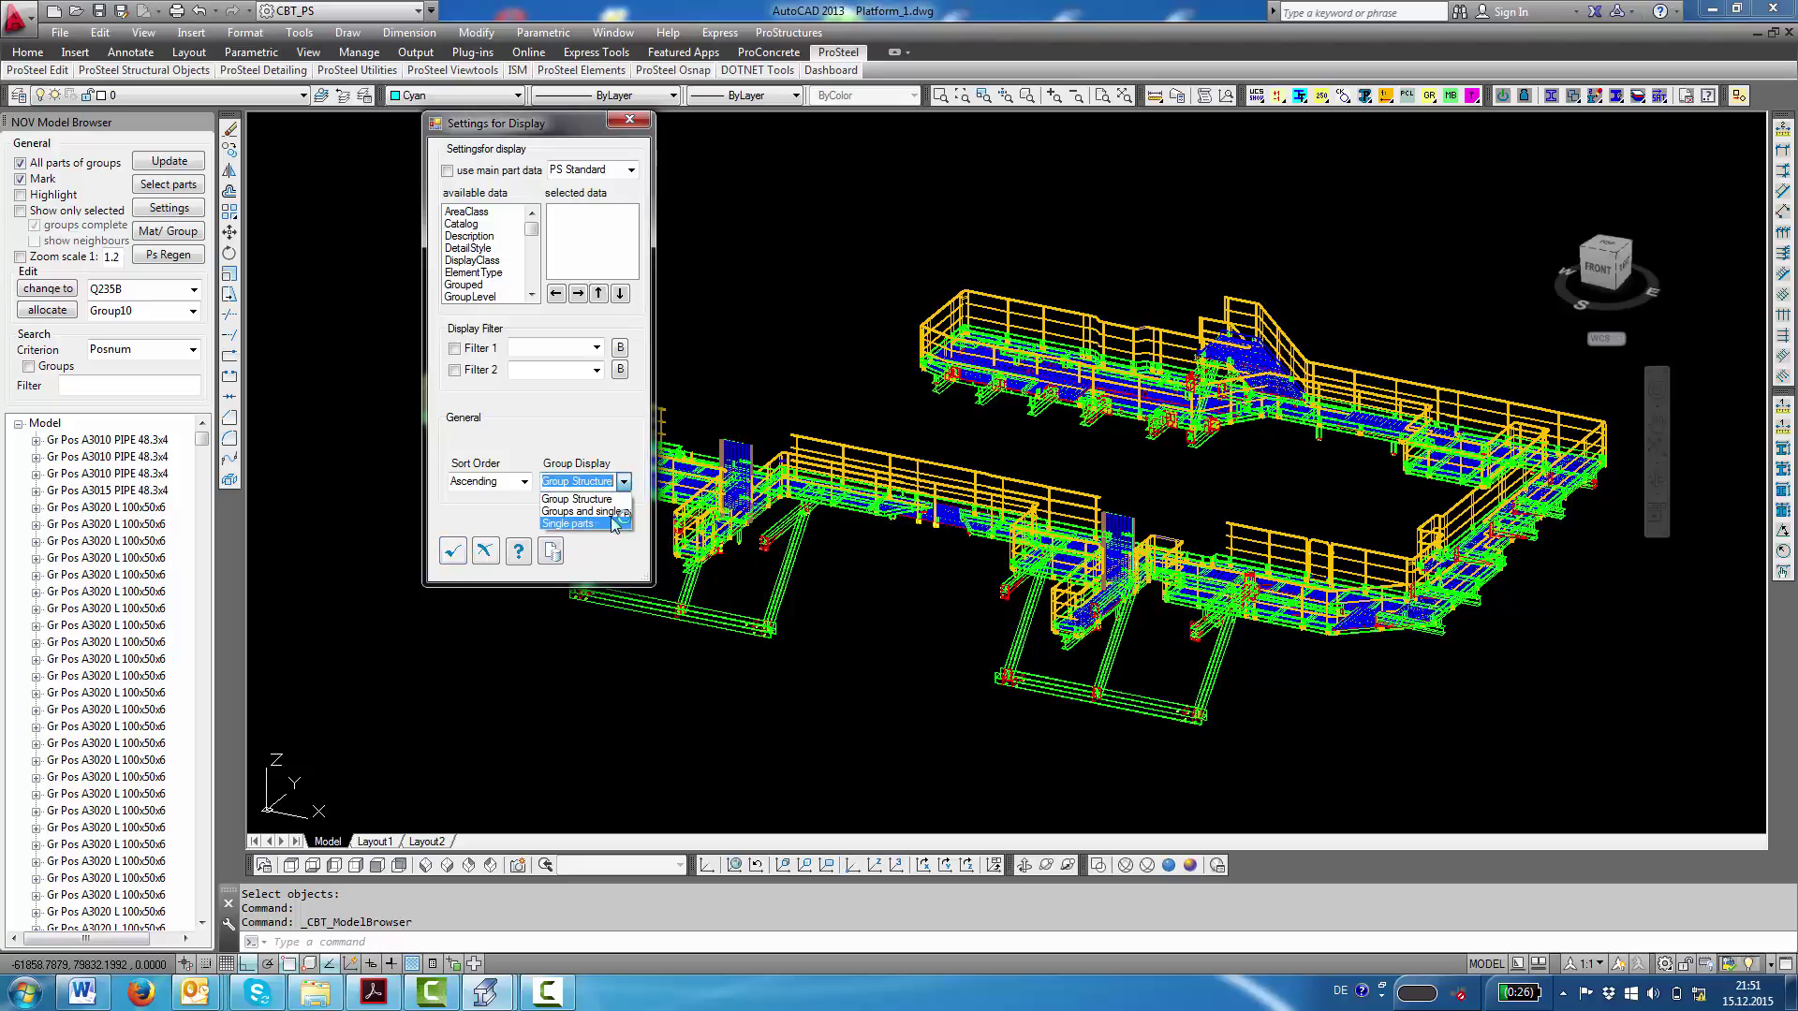
pyautogui.click(621, 443)
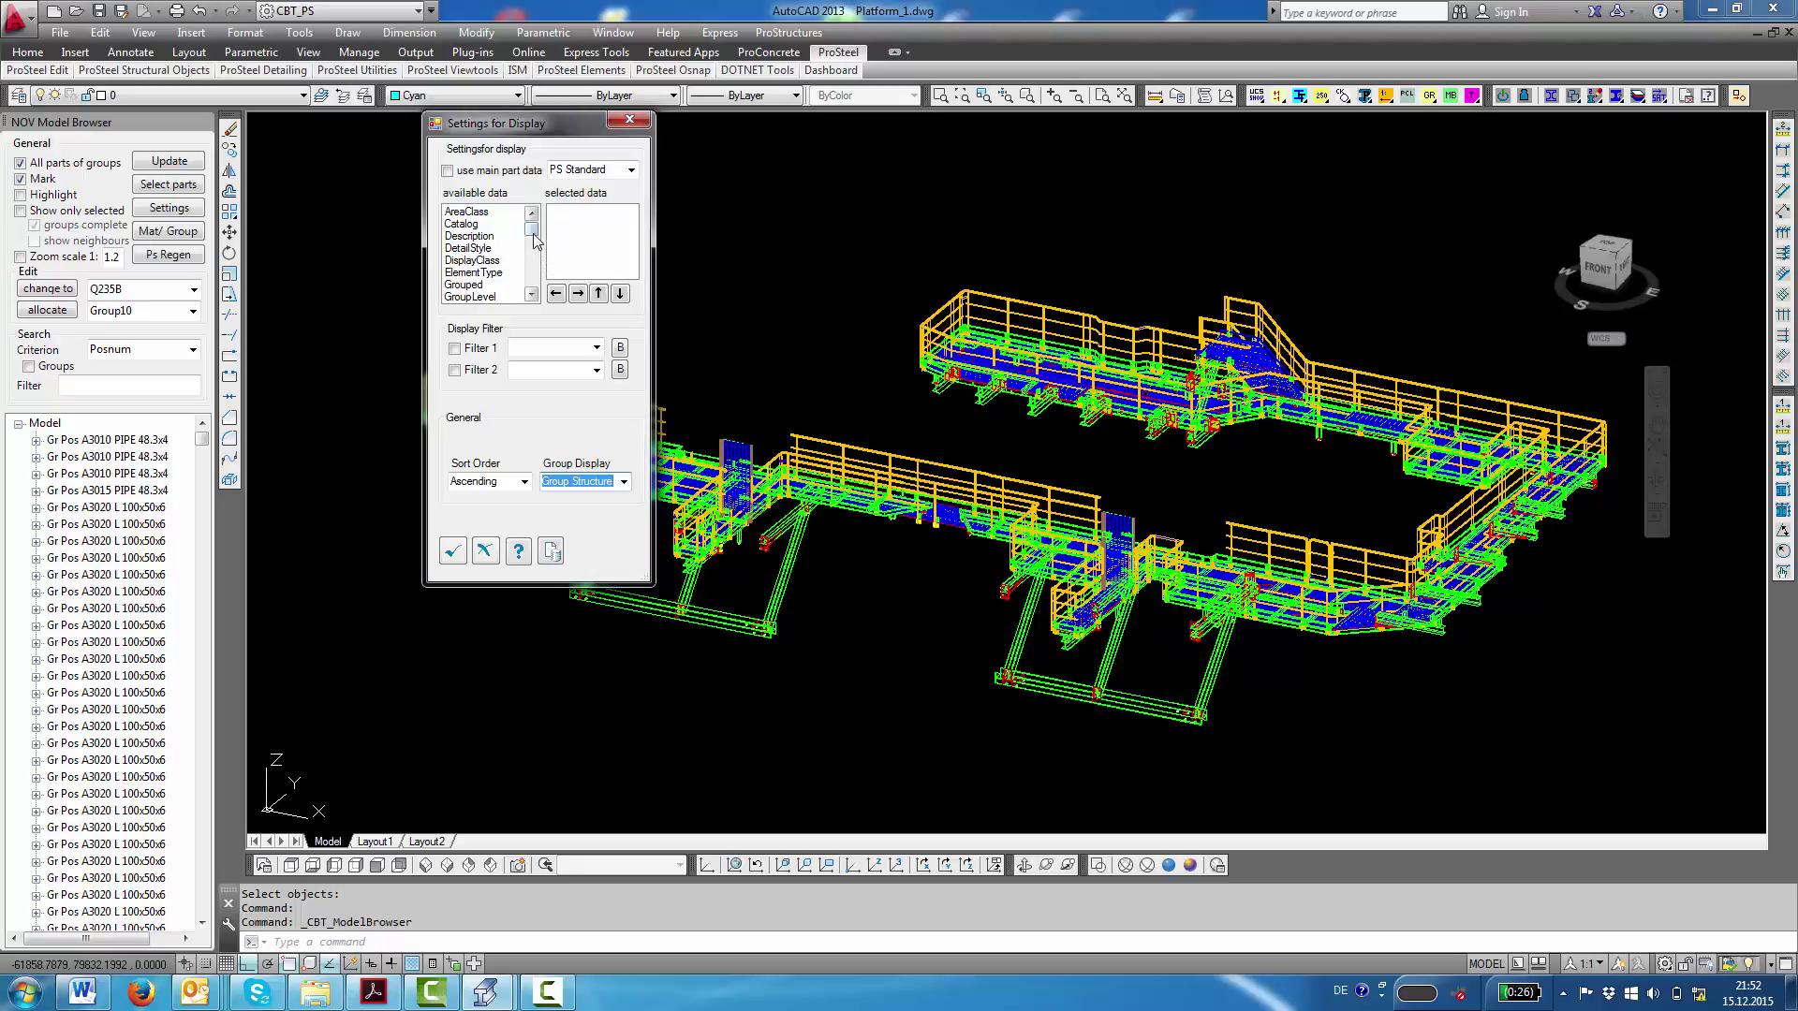
pyautogui.click(631, 171)
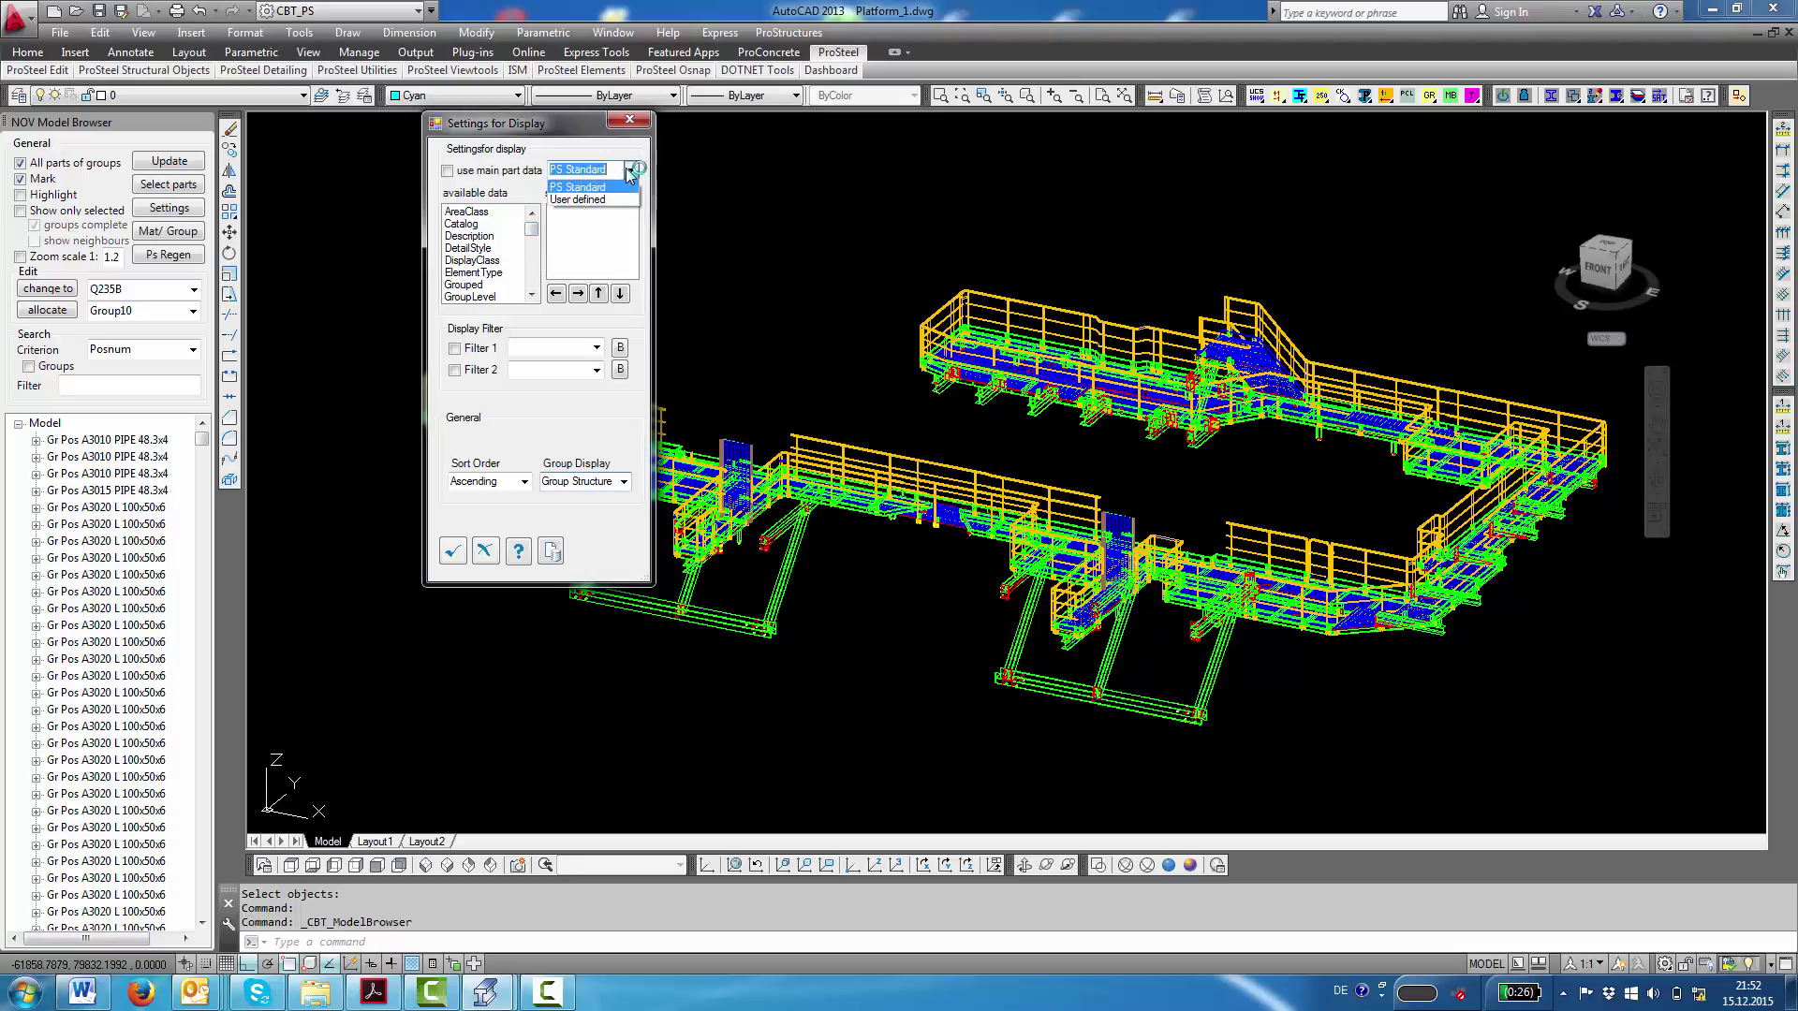
pyautogui.click(620, 150)
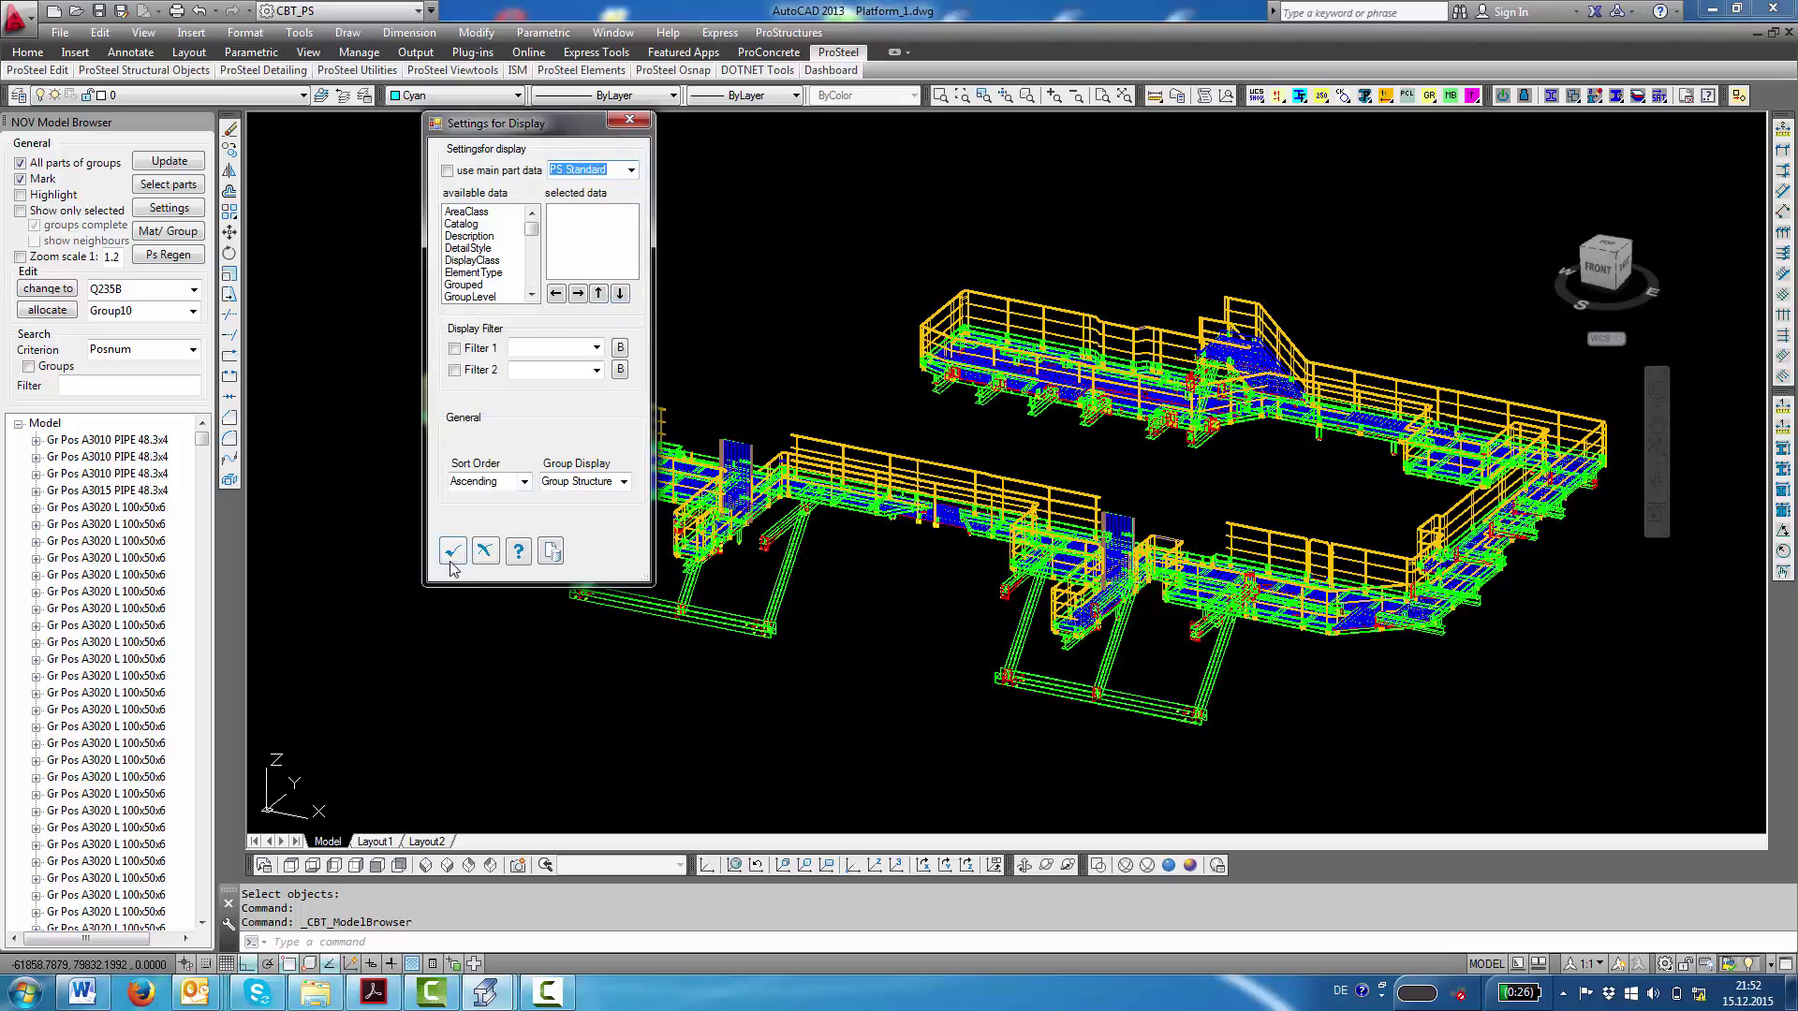
pyautogui.click(451, 558)
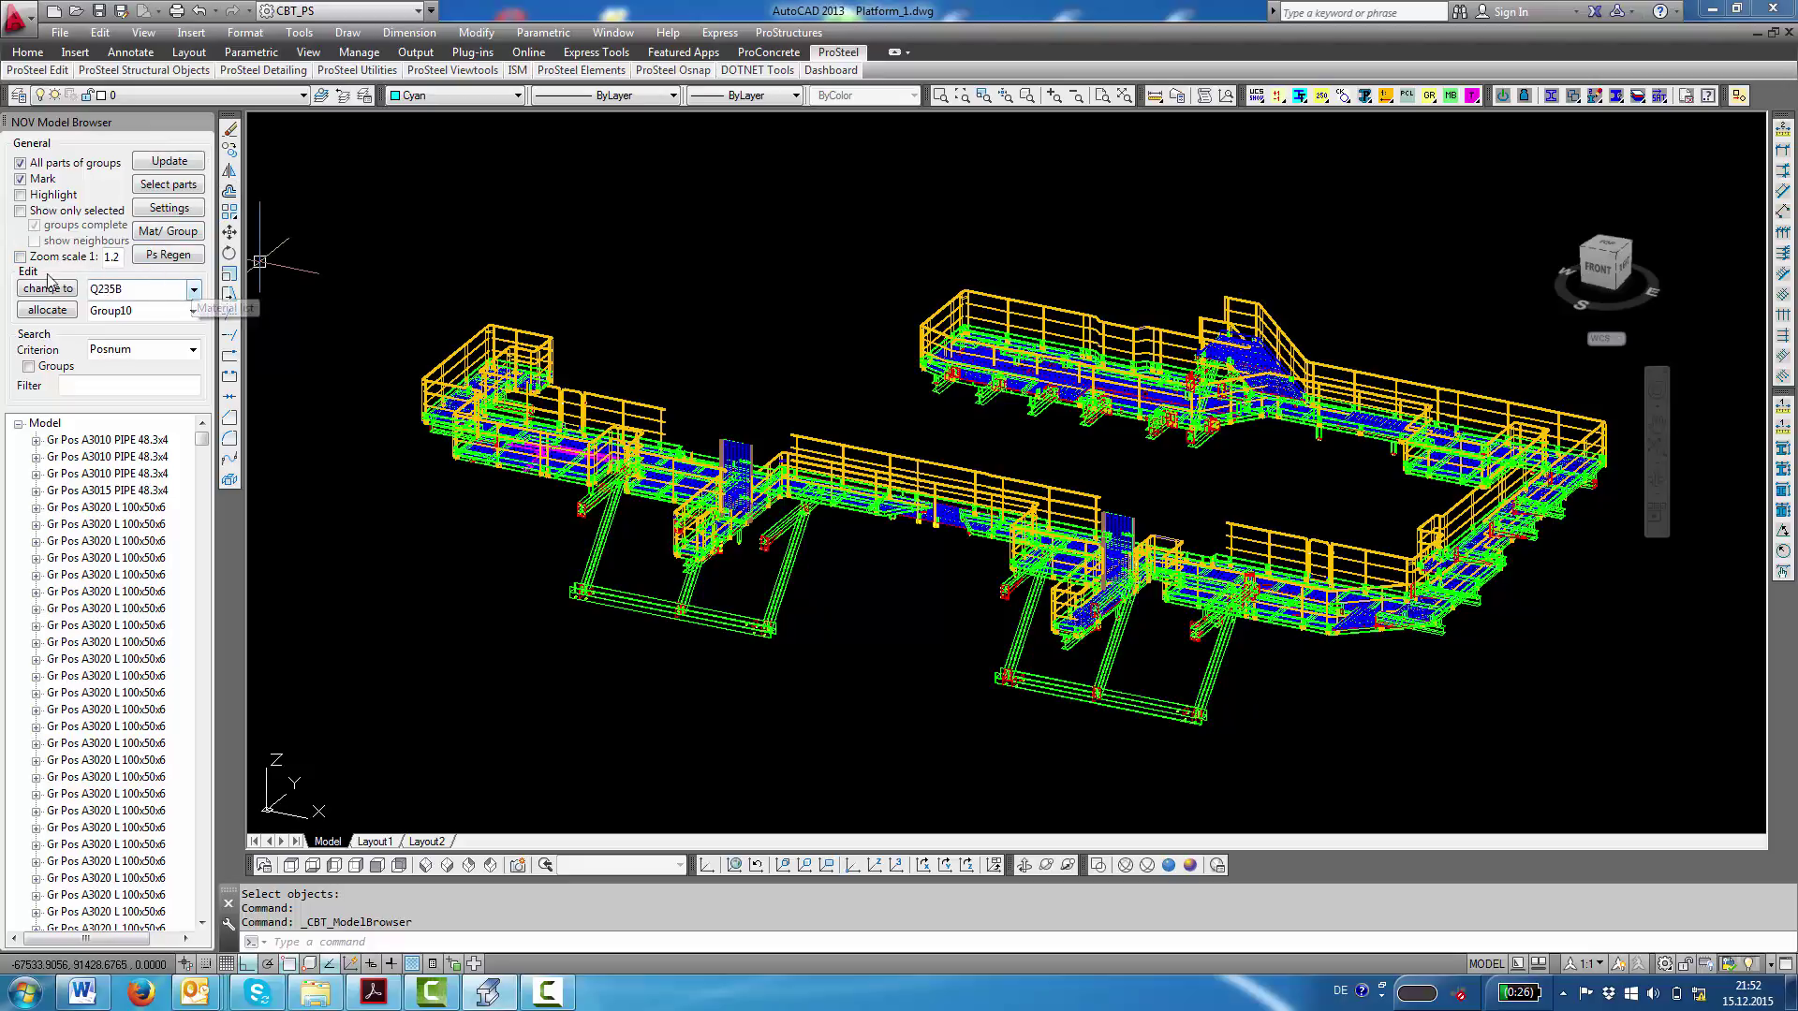
# - Look through the available materials for changing parts and the detail styles that can be allocated
pyautogui.click(194, 290)
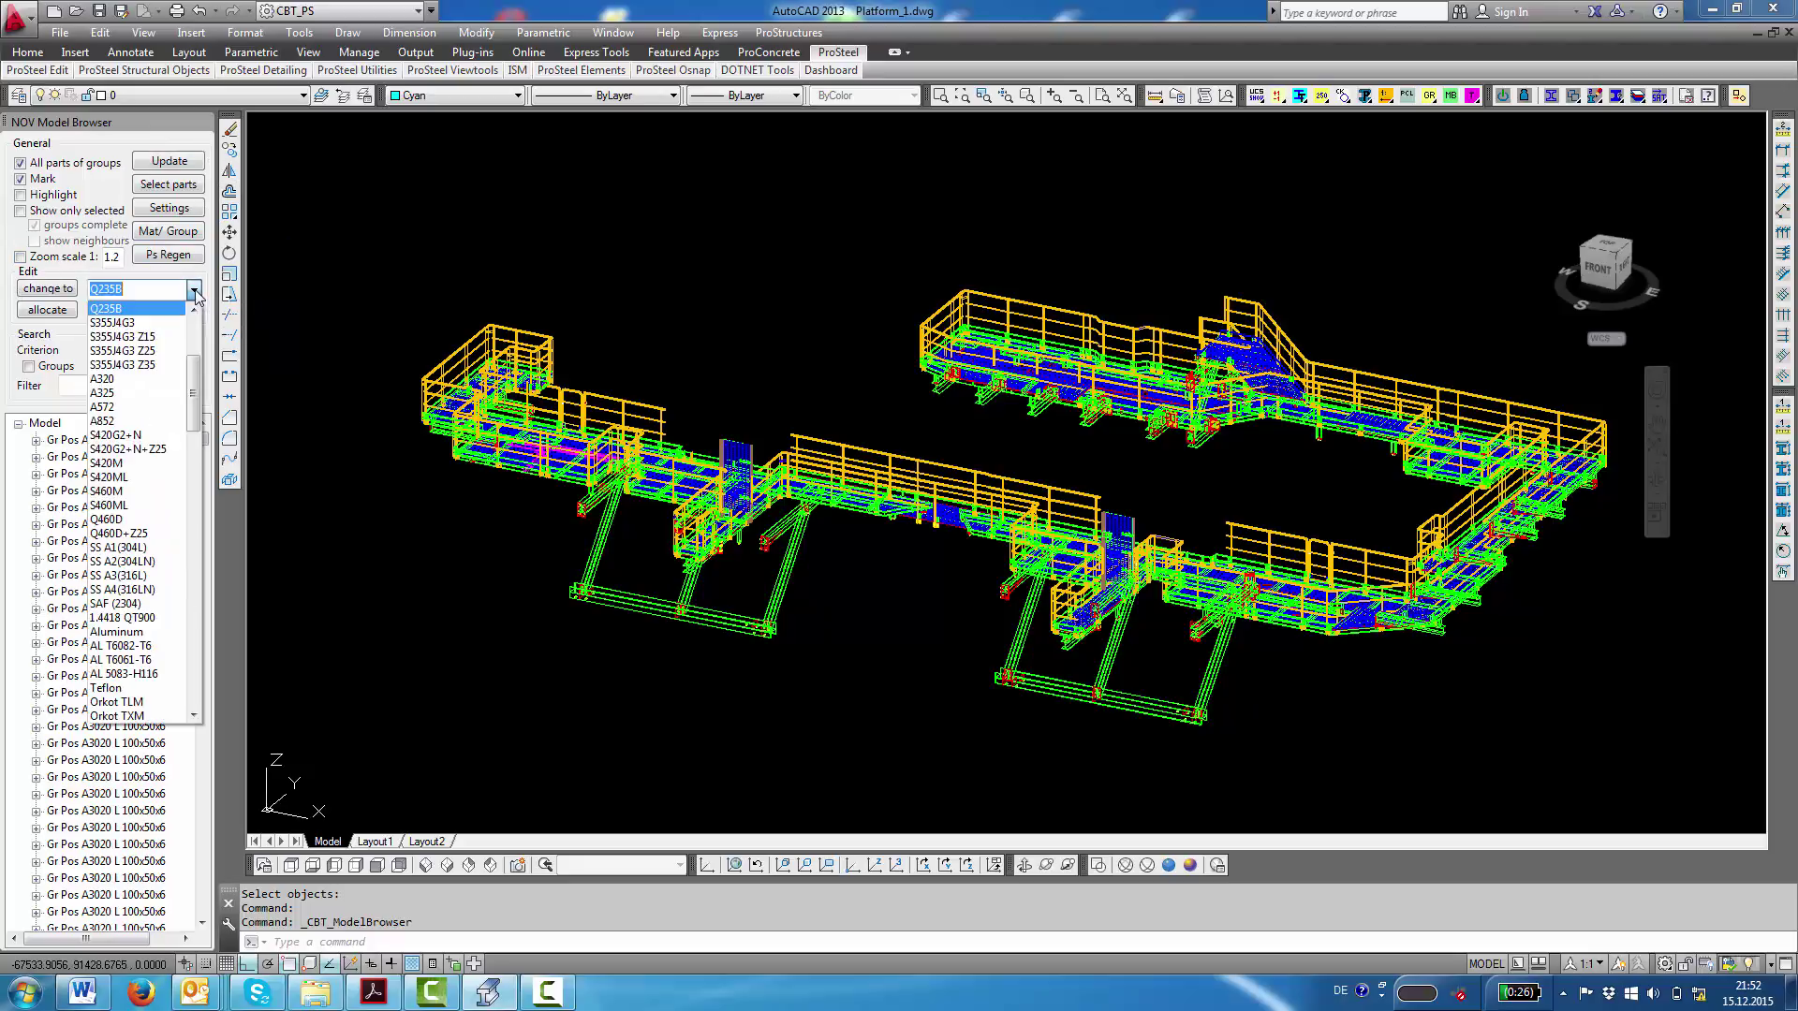
pyautogui.moveTo(191, 345); pyautogui.dragTo(194, 304)
pyautogui.click(194, 290)
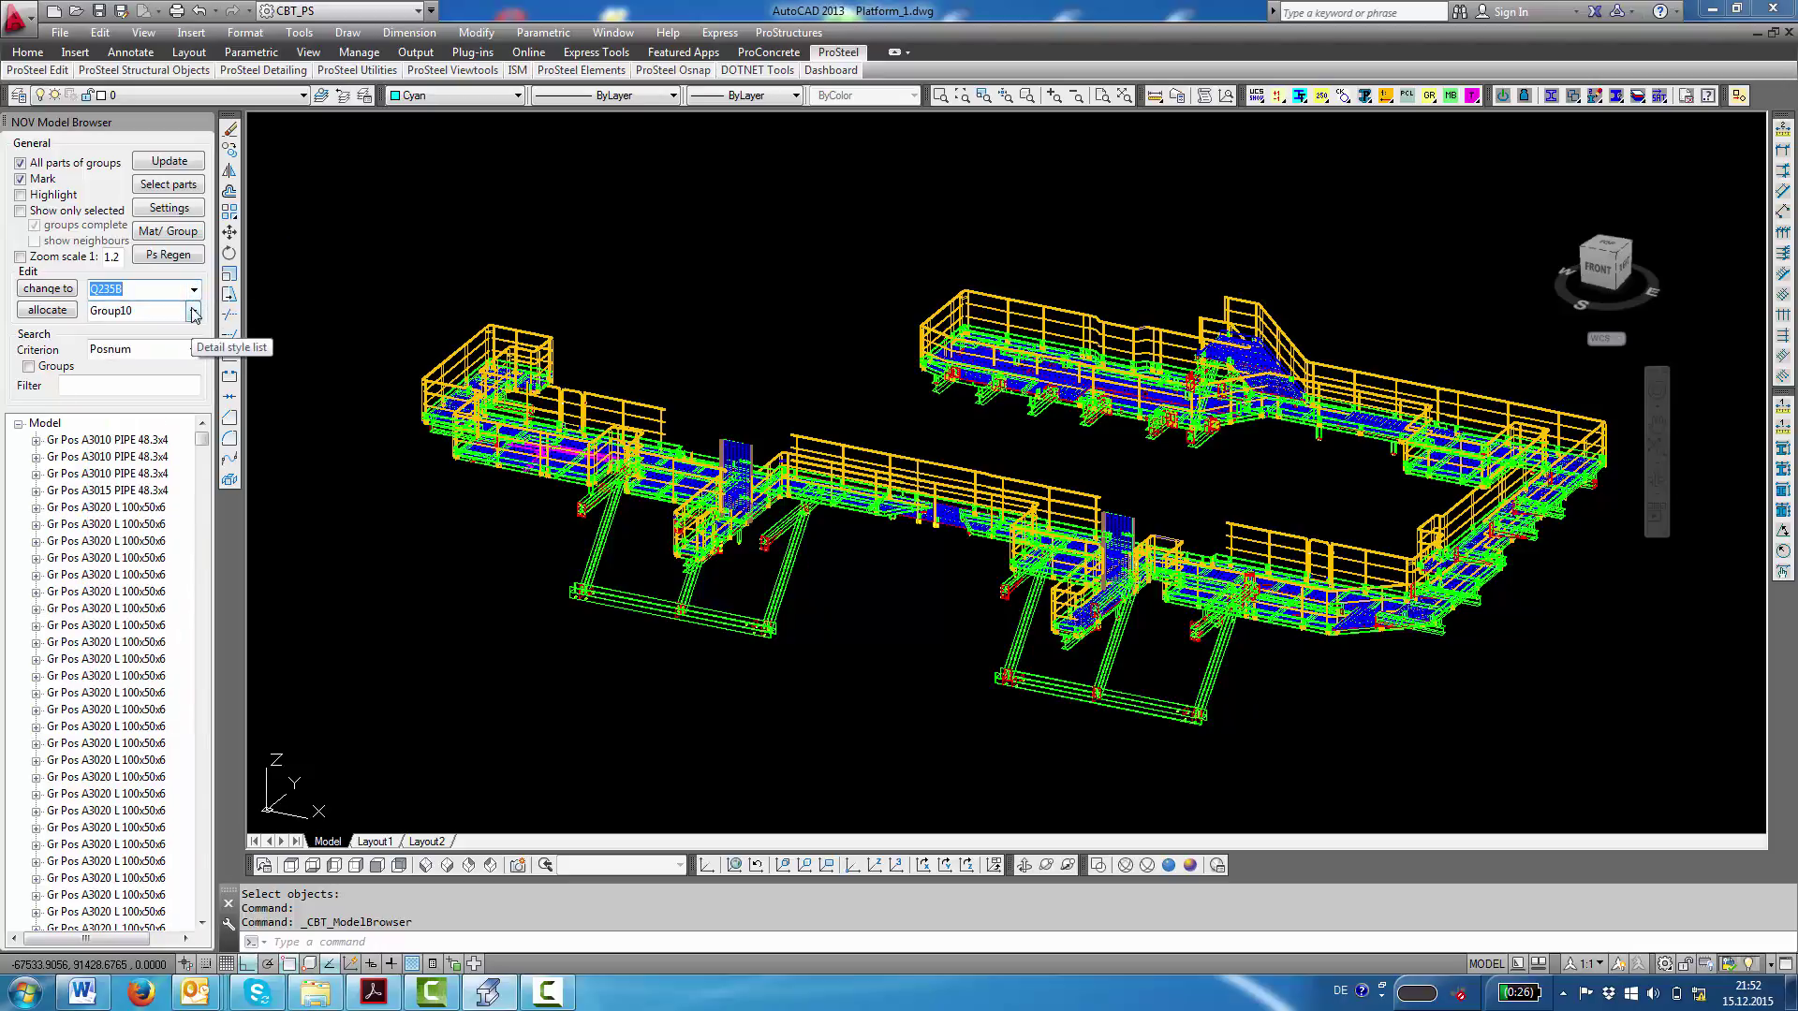
pyautogui.click(195, 312)
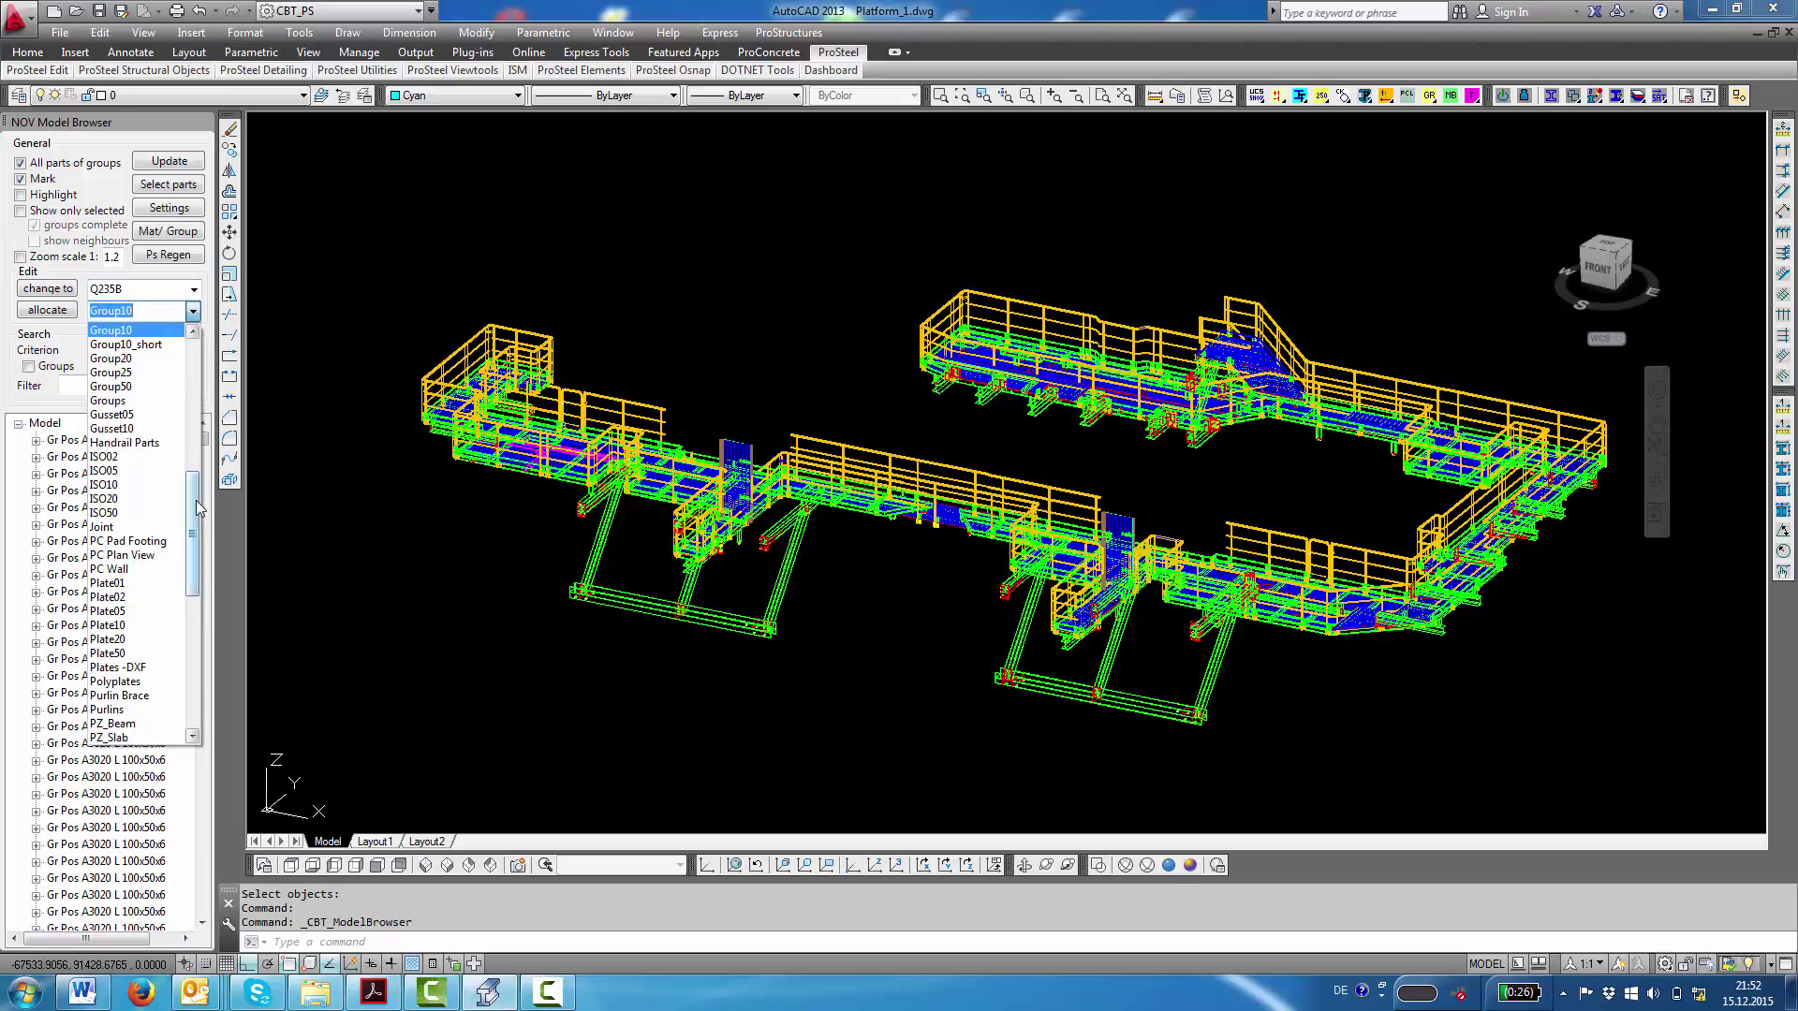
pyautogui.moveTo(194, 374); pyautogui.dragTo(193, 349)
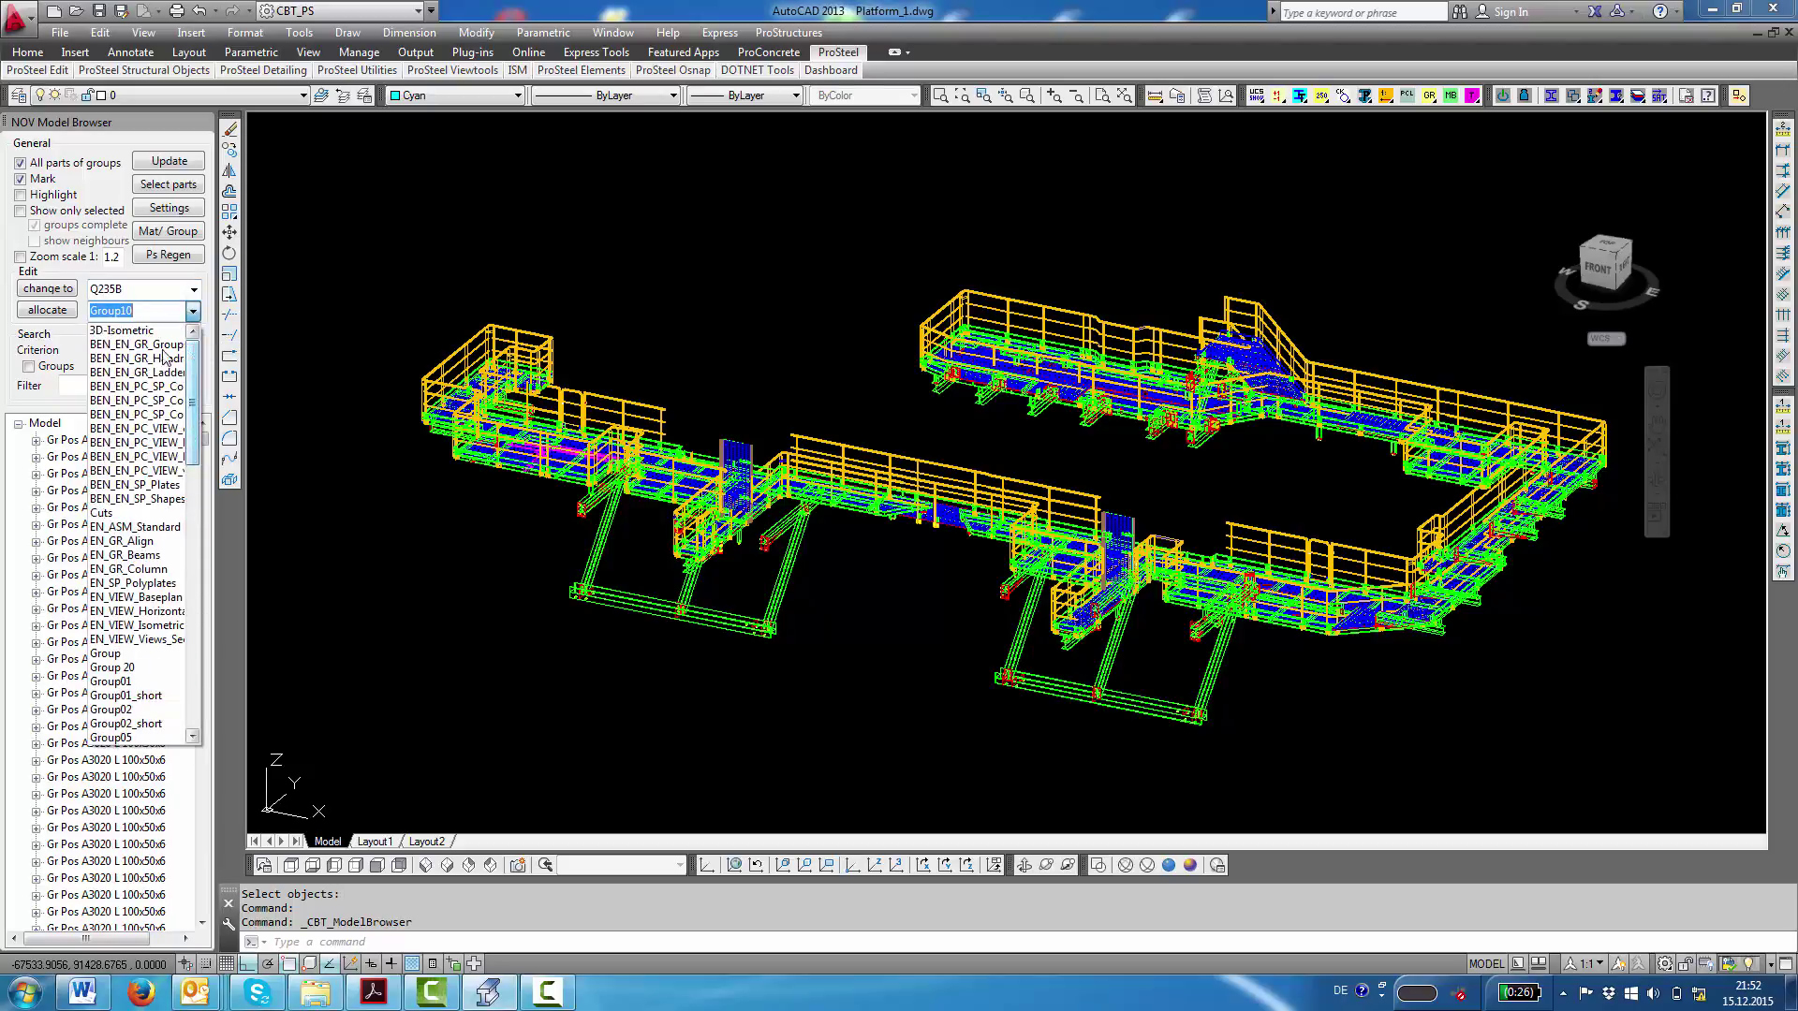
pyautogui.click(309, 265)
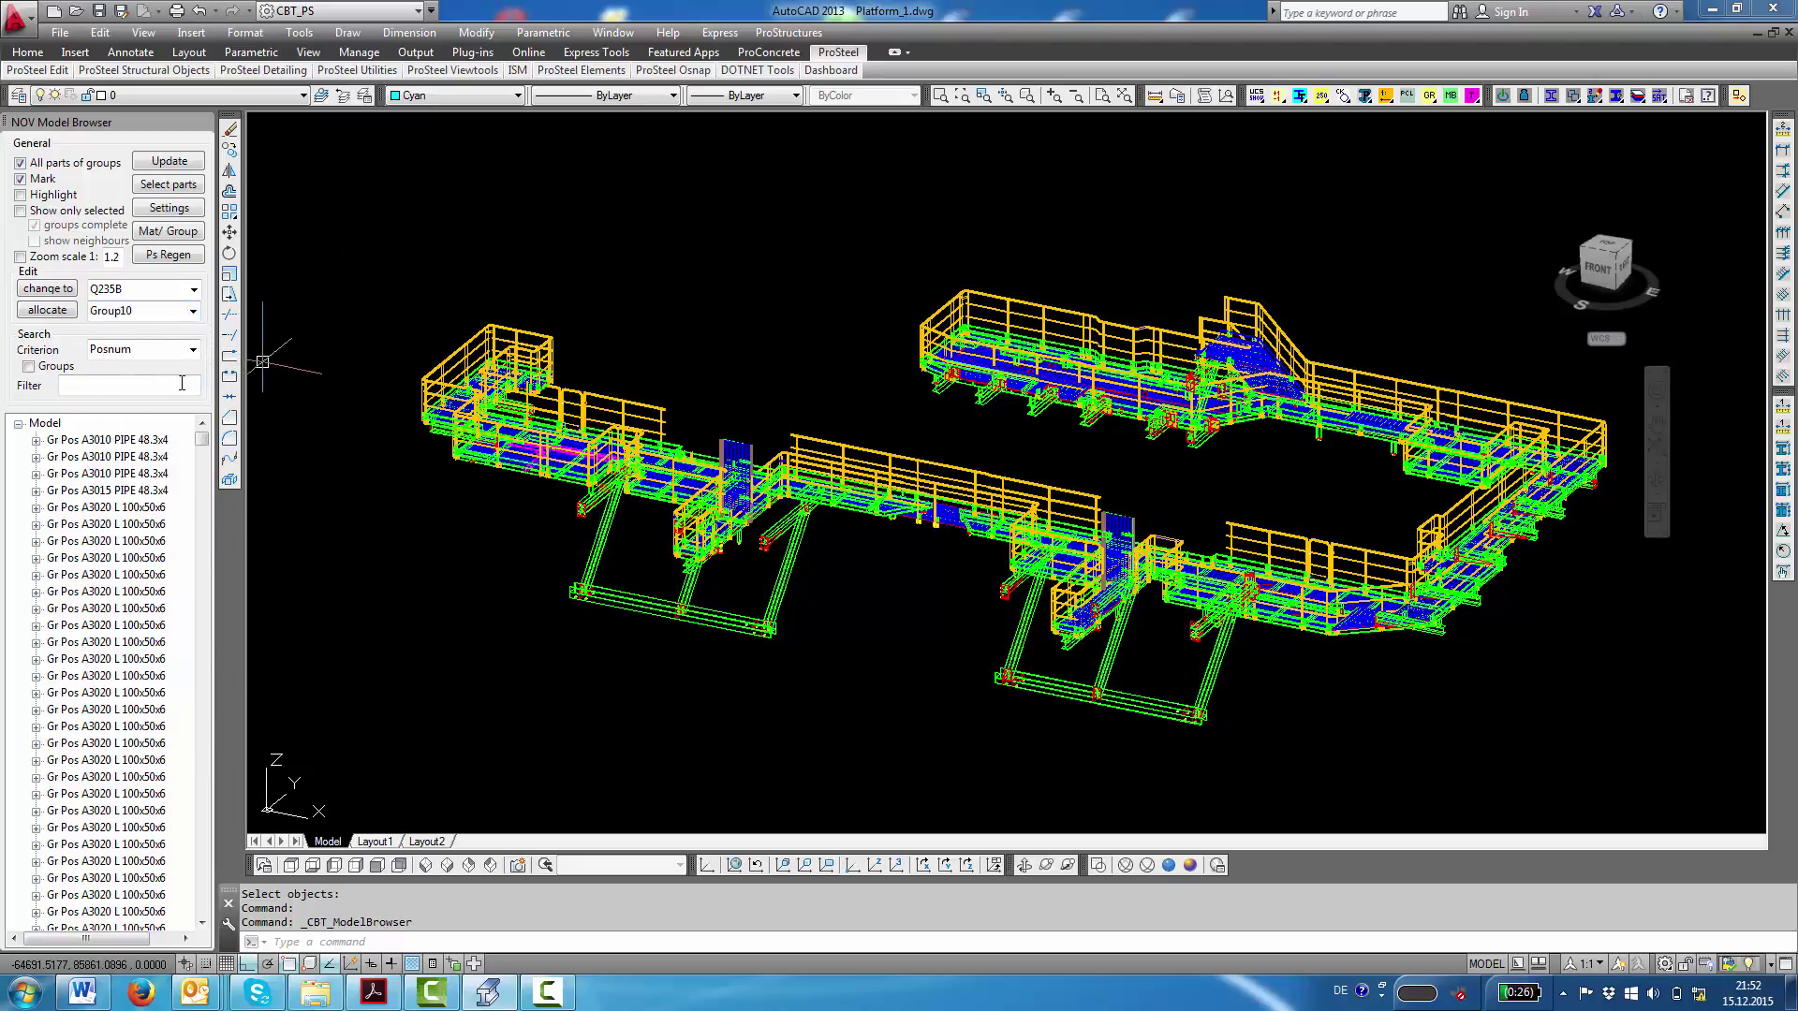
# - List the model tree by the GroupType criterion, and switch it back to the Posnum listing
pyautogui.click(194, 352)
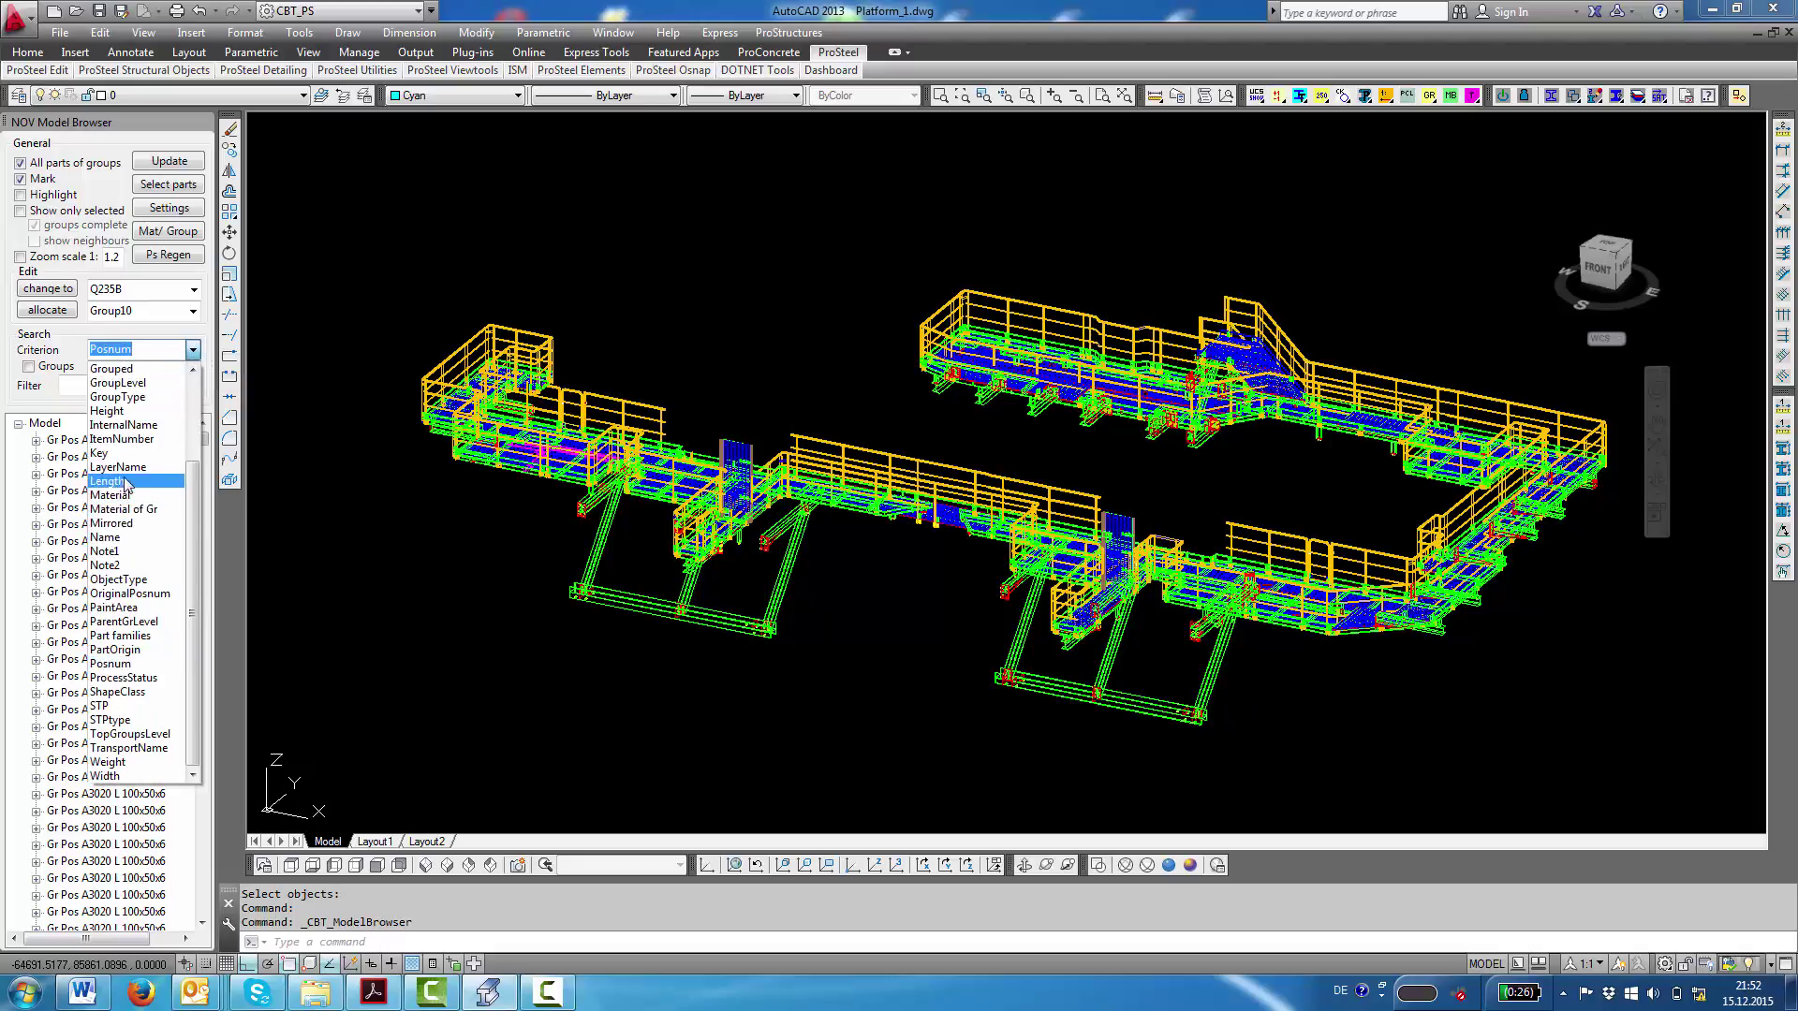
pyautogui.click(124, 398)
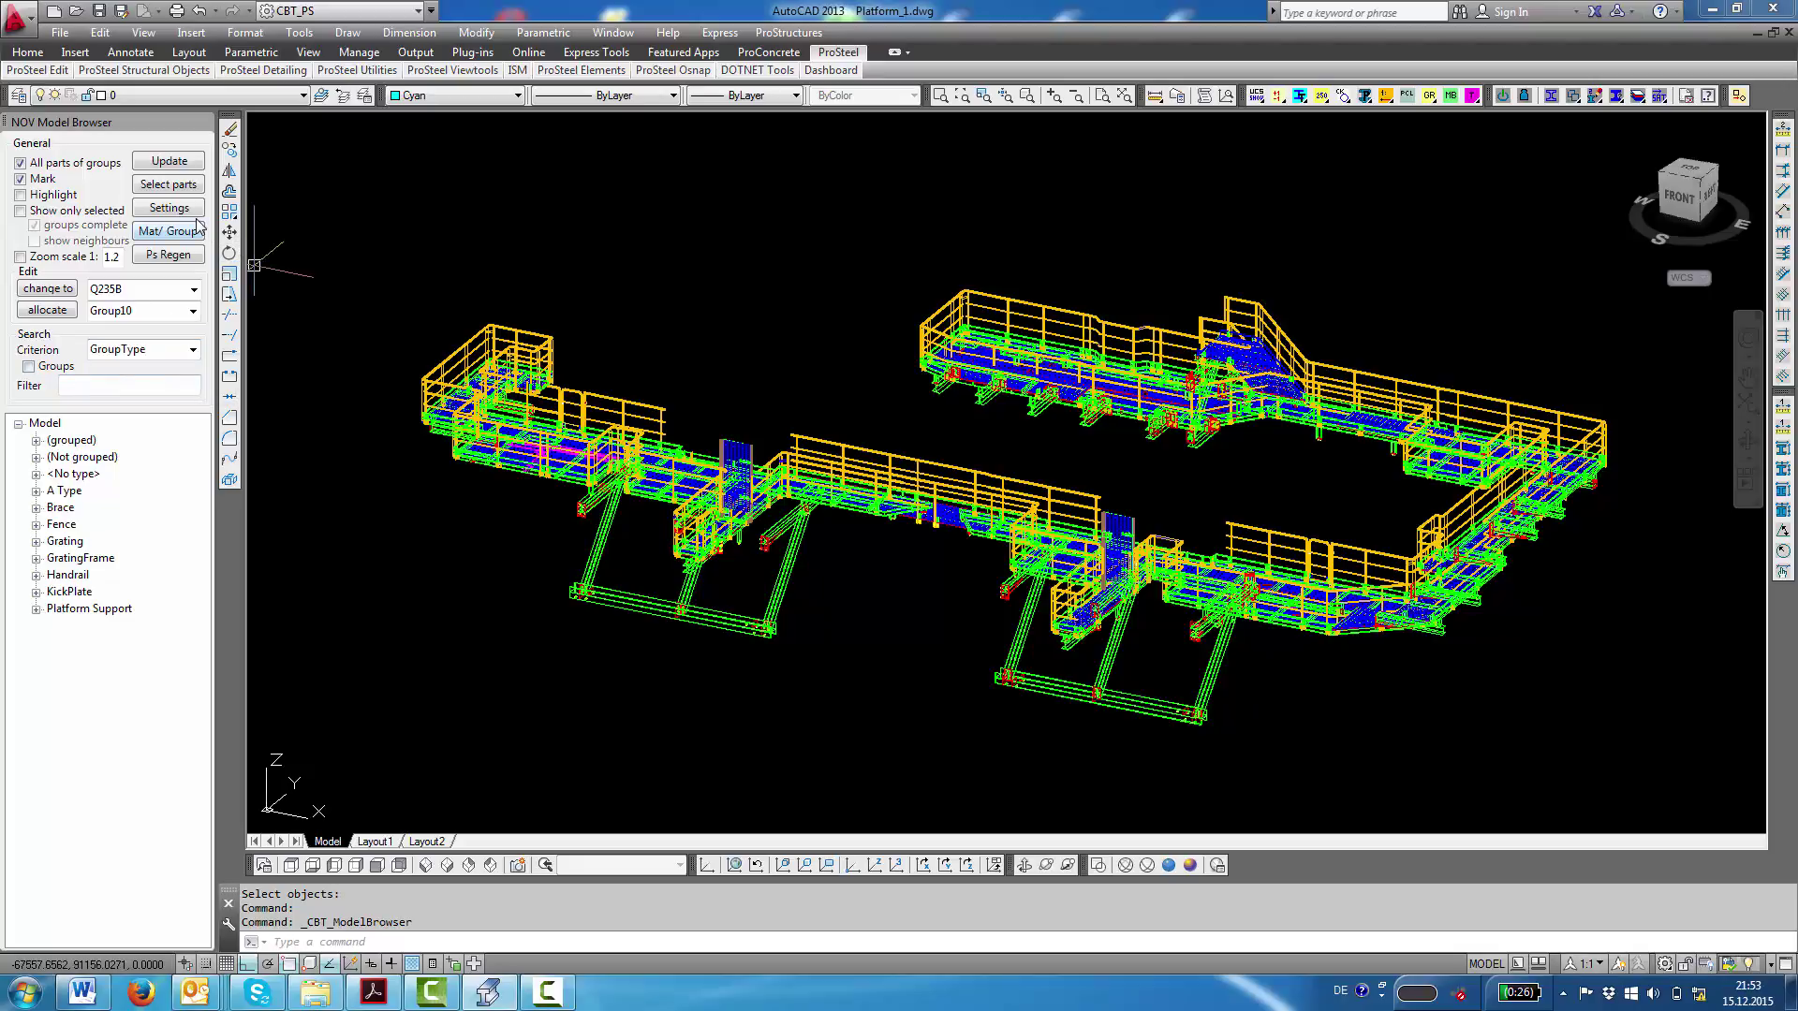
pyautogui.click(166, 234)
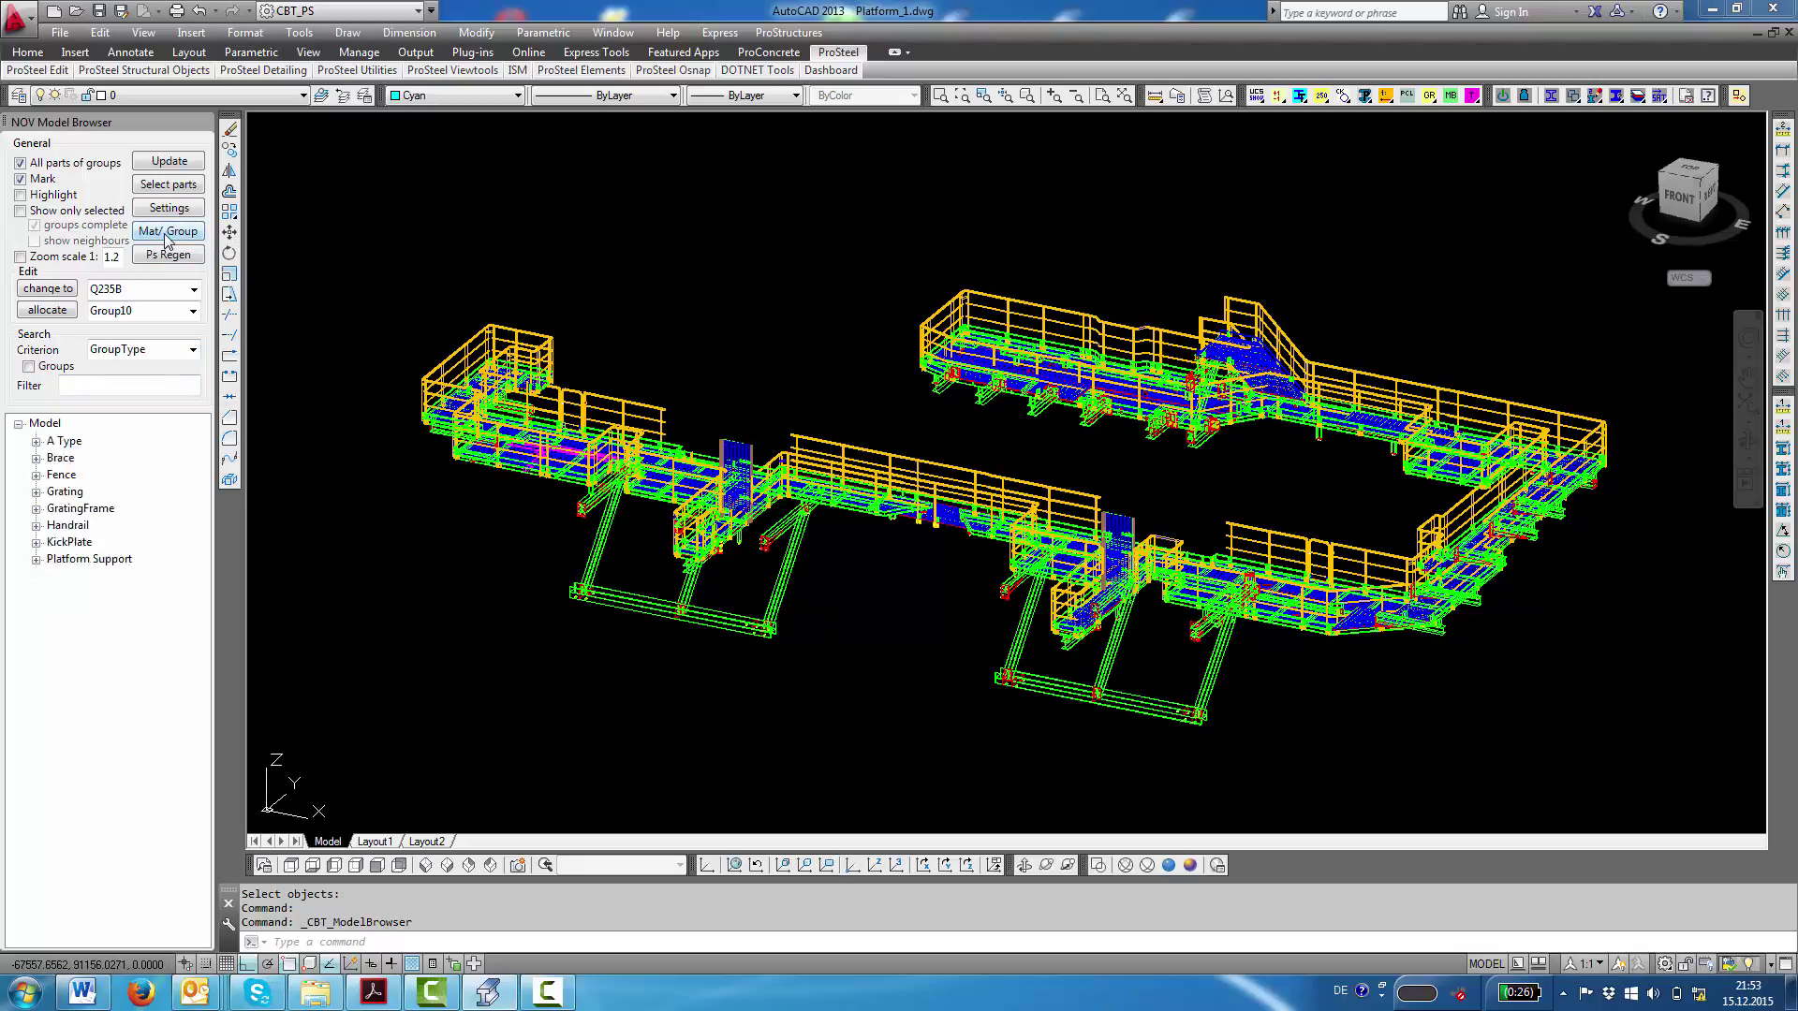
pyautogui.click(166, 234)
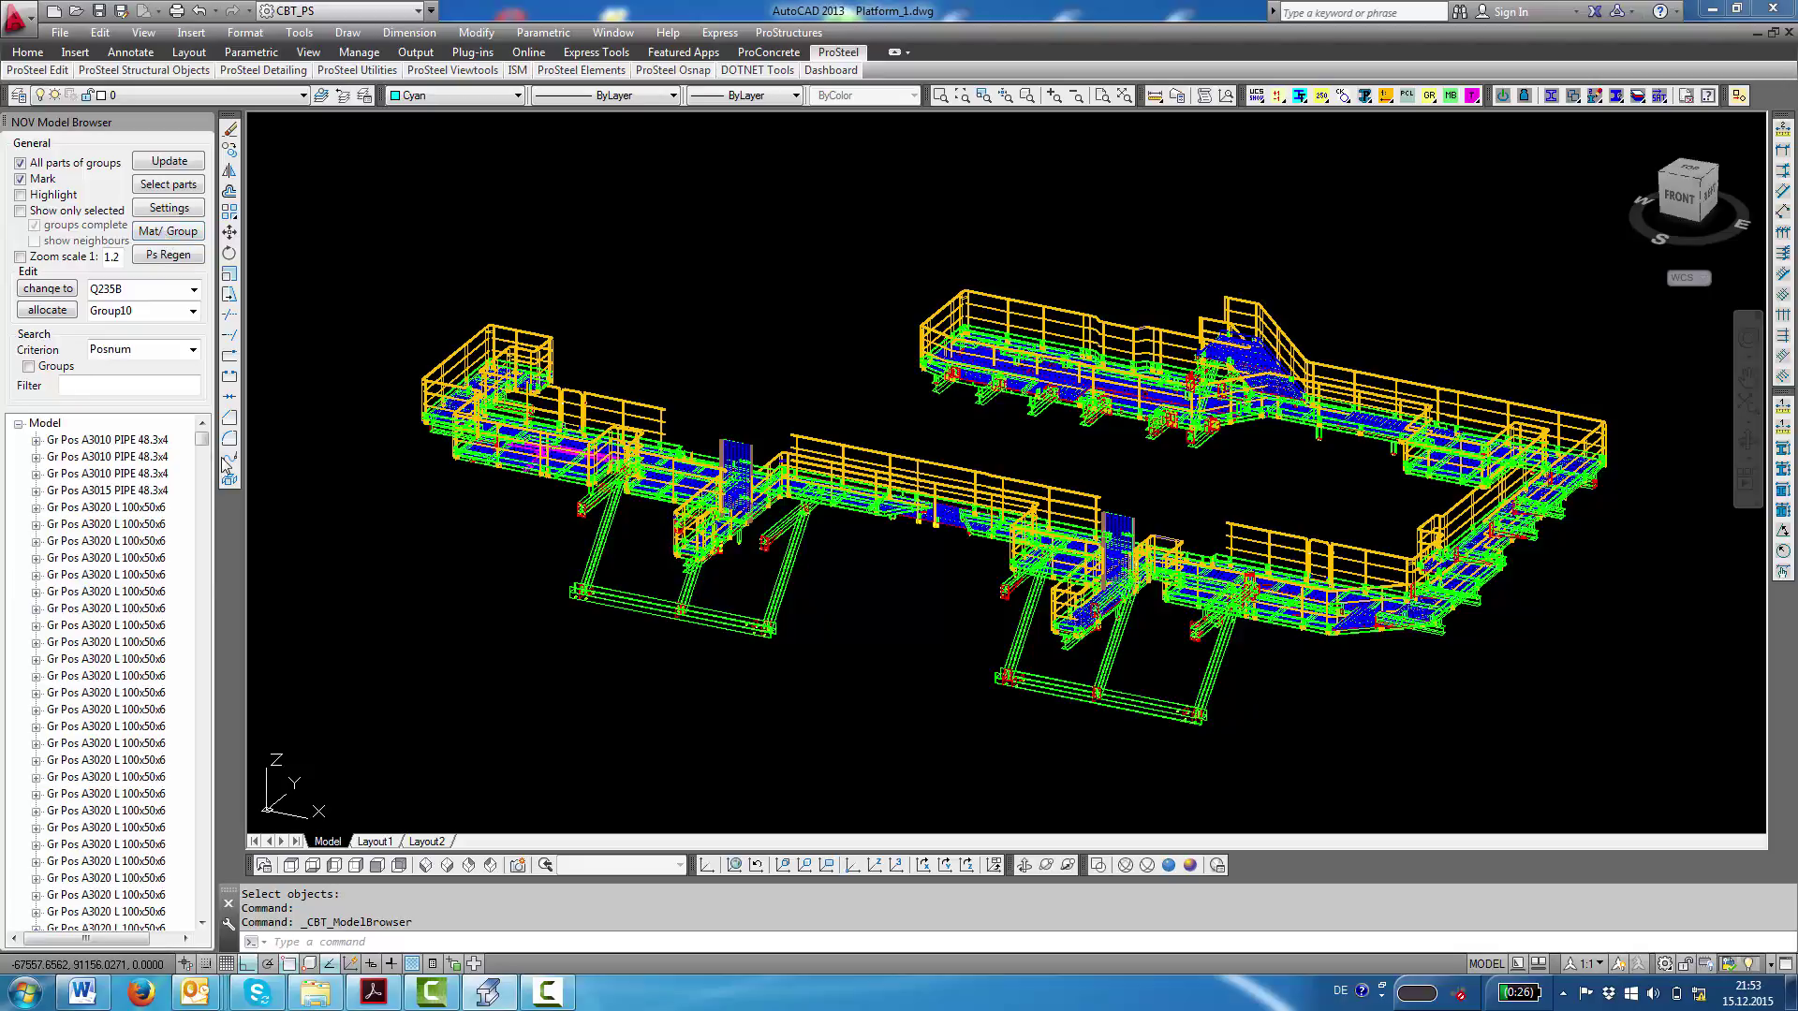
# - Select part Sp Pos 5 CQ12 within grating frame group 4906 and enable zooming to the selection
pyautogui.moveTo(207, 456); pyautogui.dragTo(211, 487)
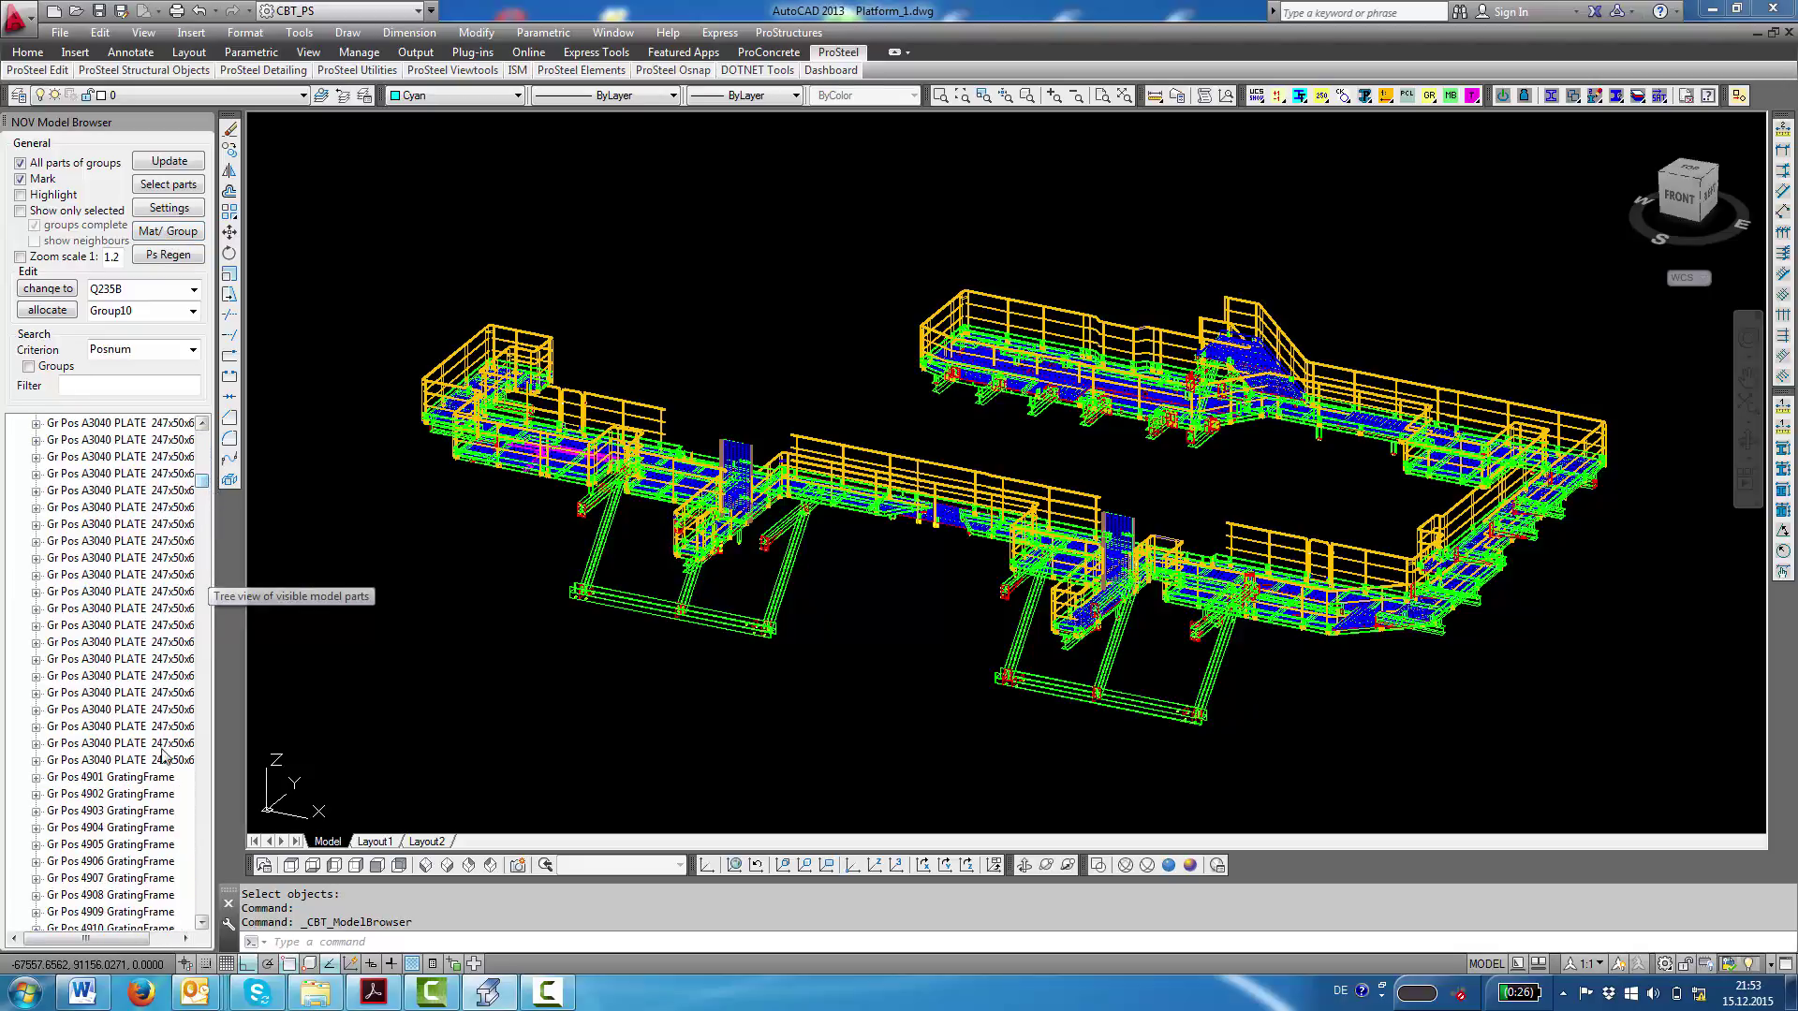
pyautogui.click(35, 861)
pyautogui.click(120, 729)
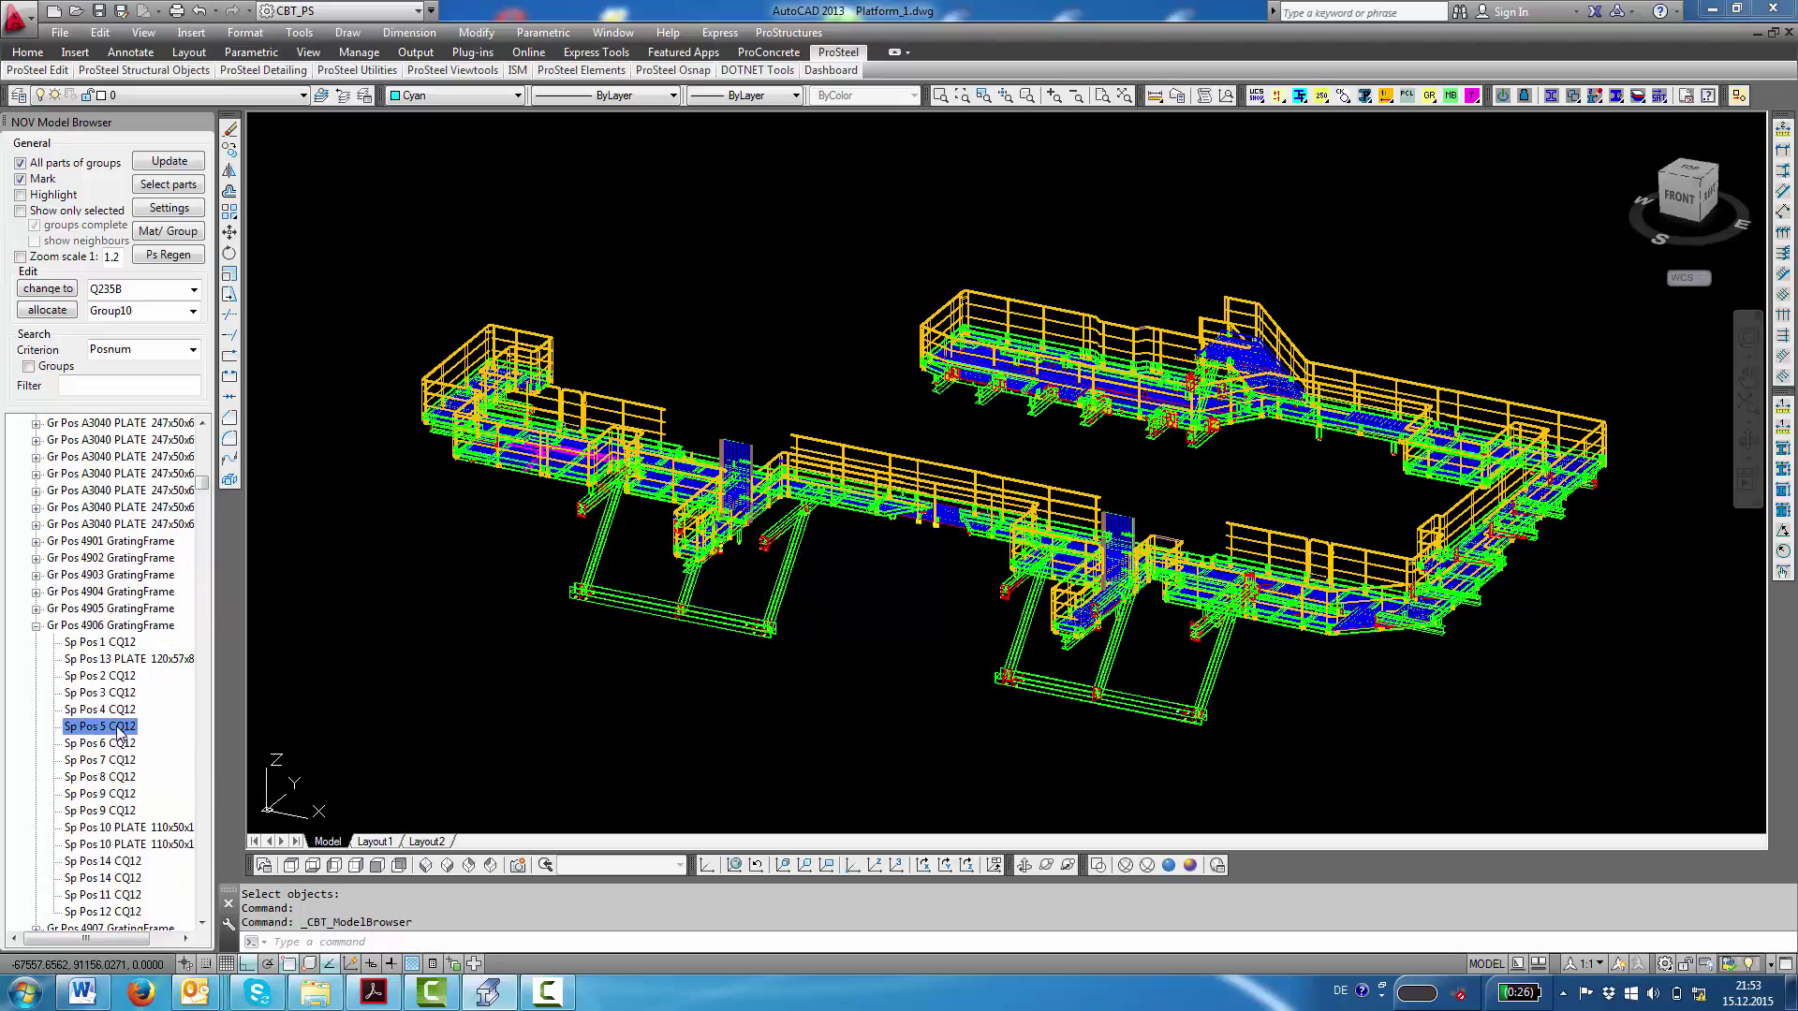
pyautogui.click(20, 256)
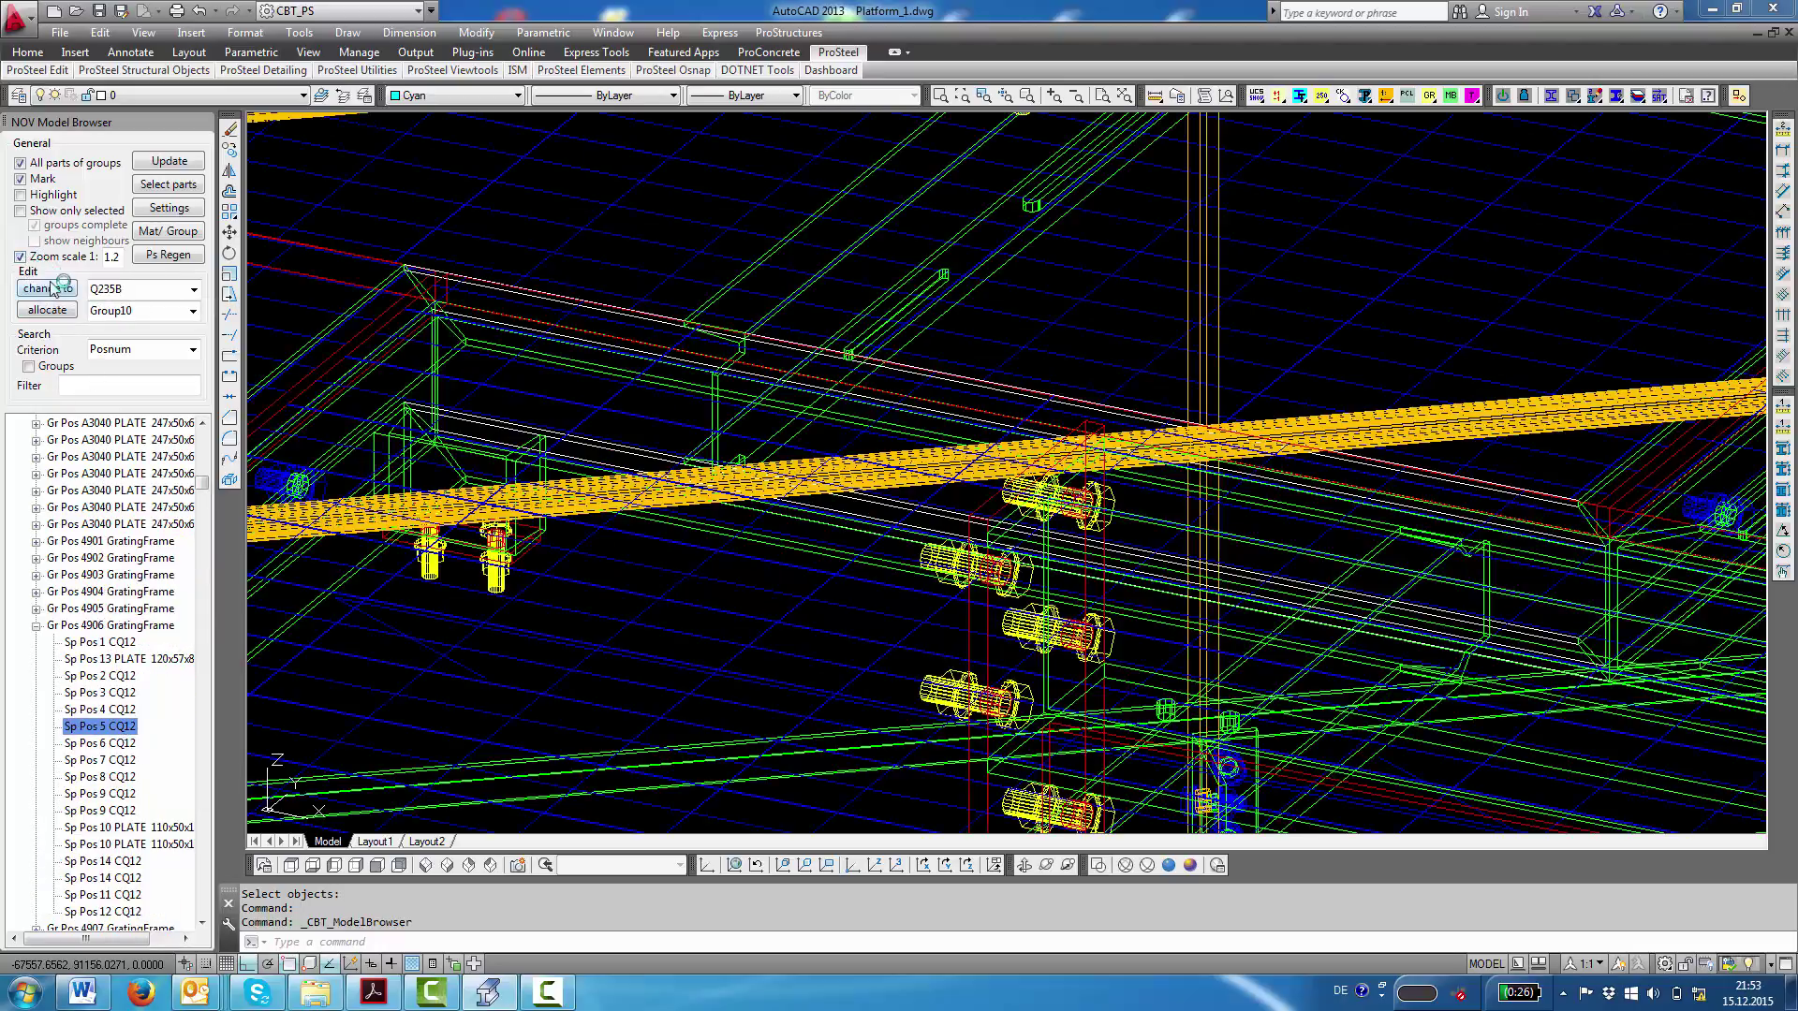
# - Isolate the selected CQ12 part in the drawing, with its complete grating frame group shown
pyautogui.click(20, 211)
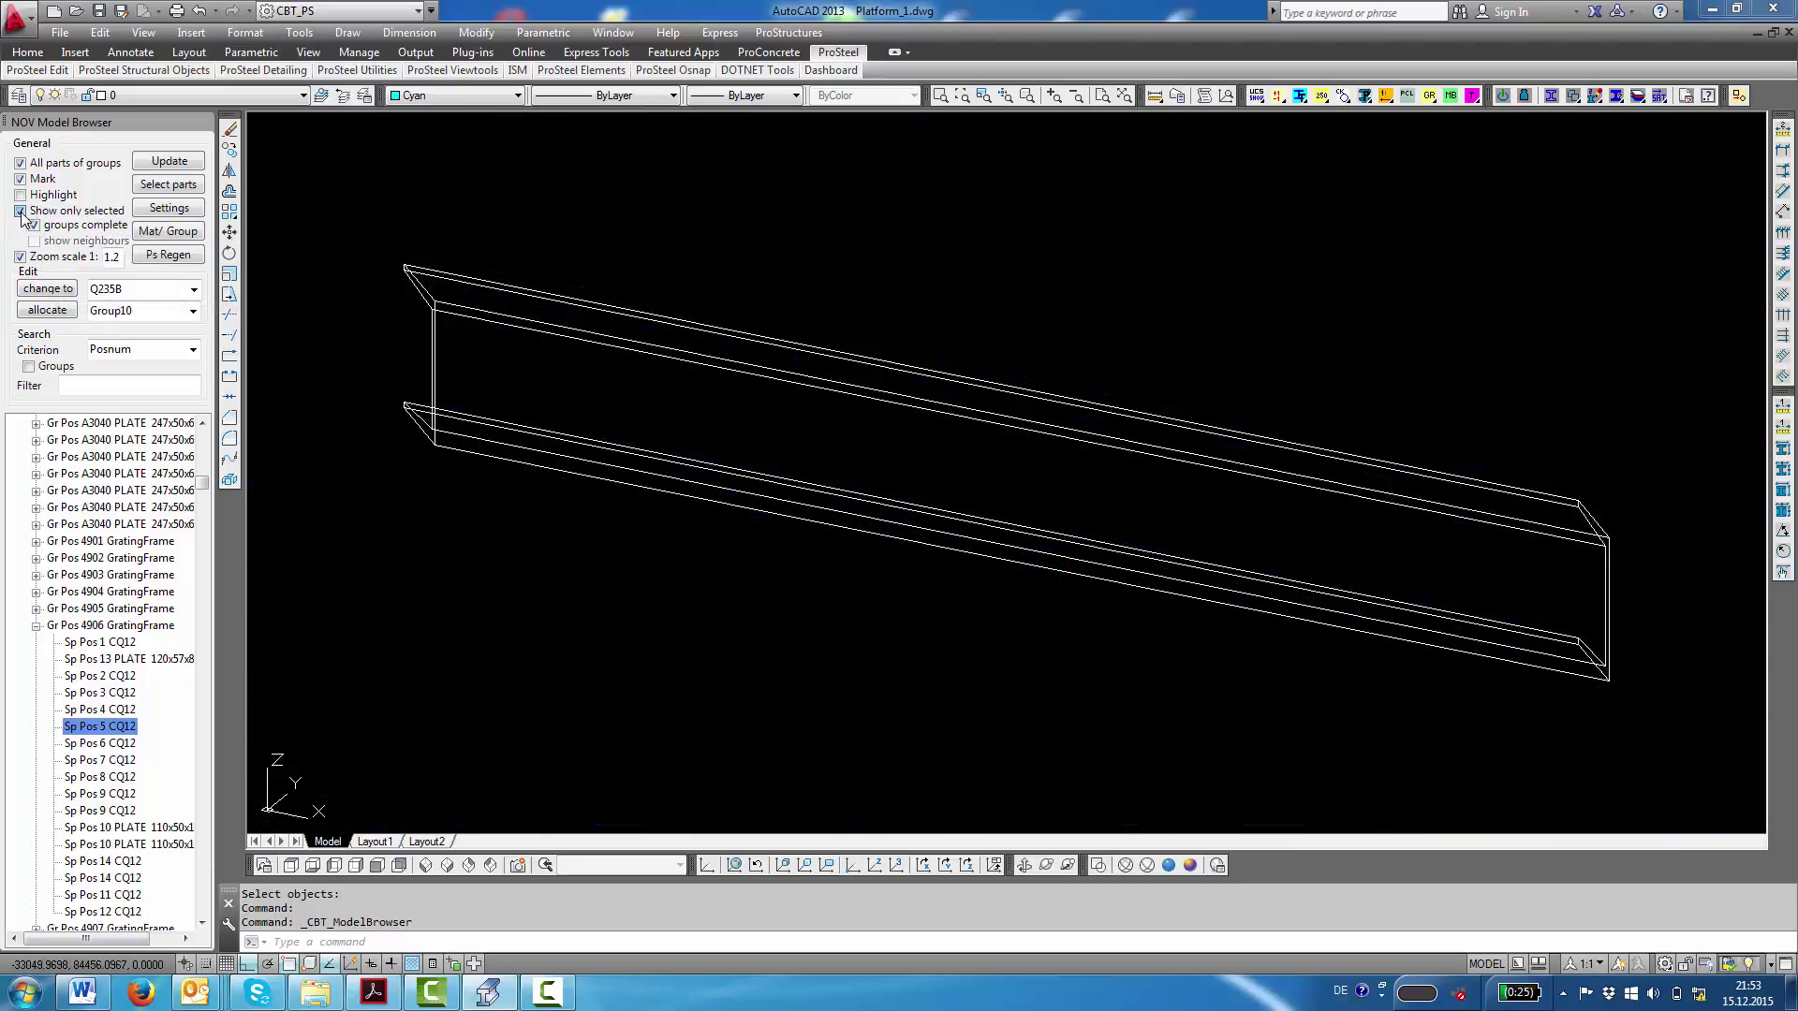
pyautogui.click(853, 419)
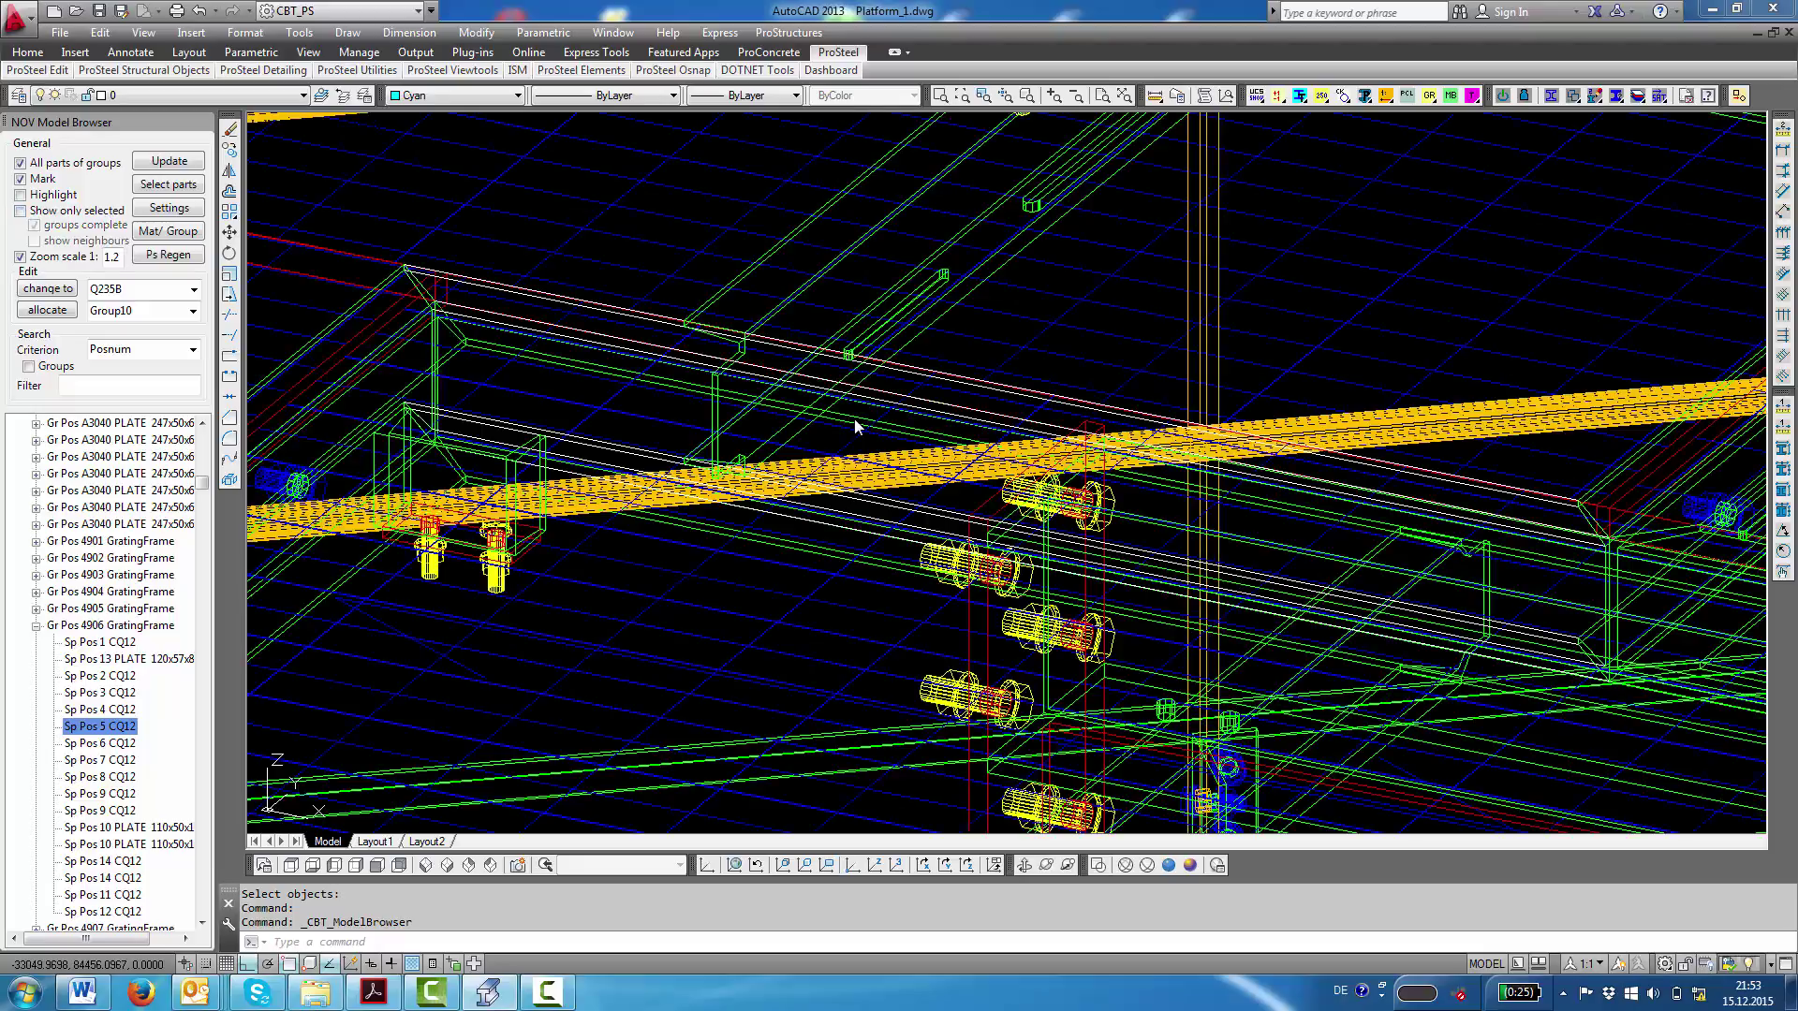
pyautogui.scroll(-6, 854, 418)
pyautogui.click(21, 211)
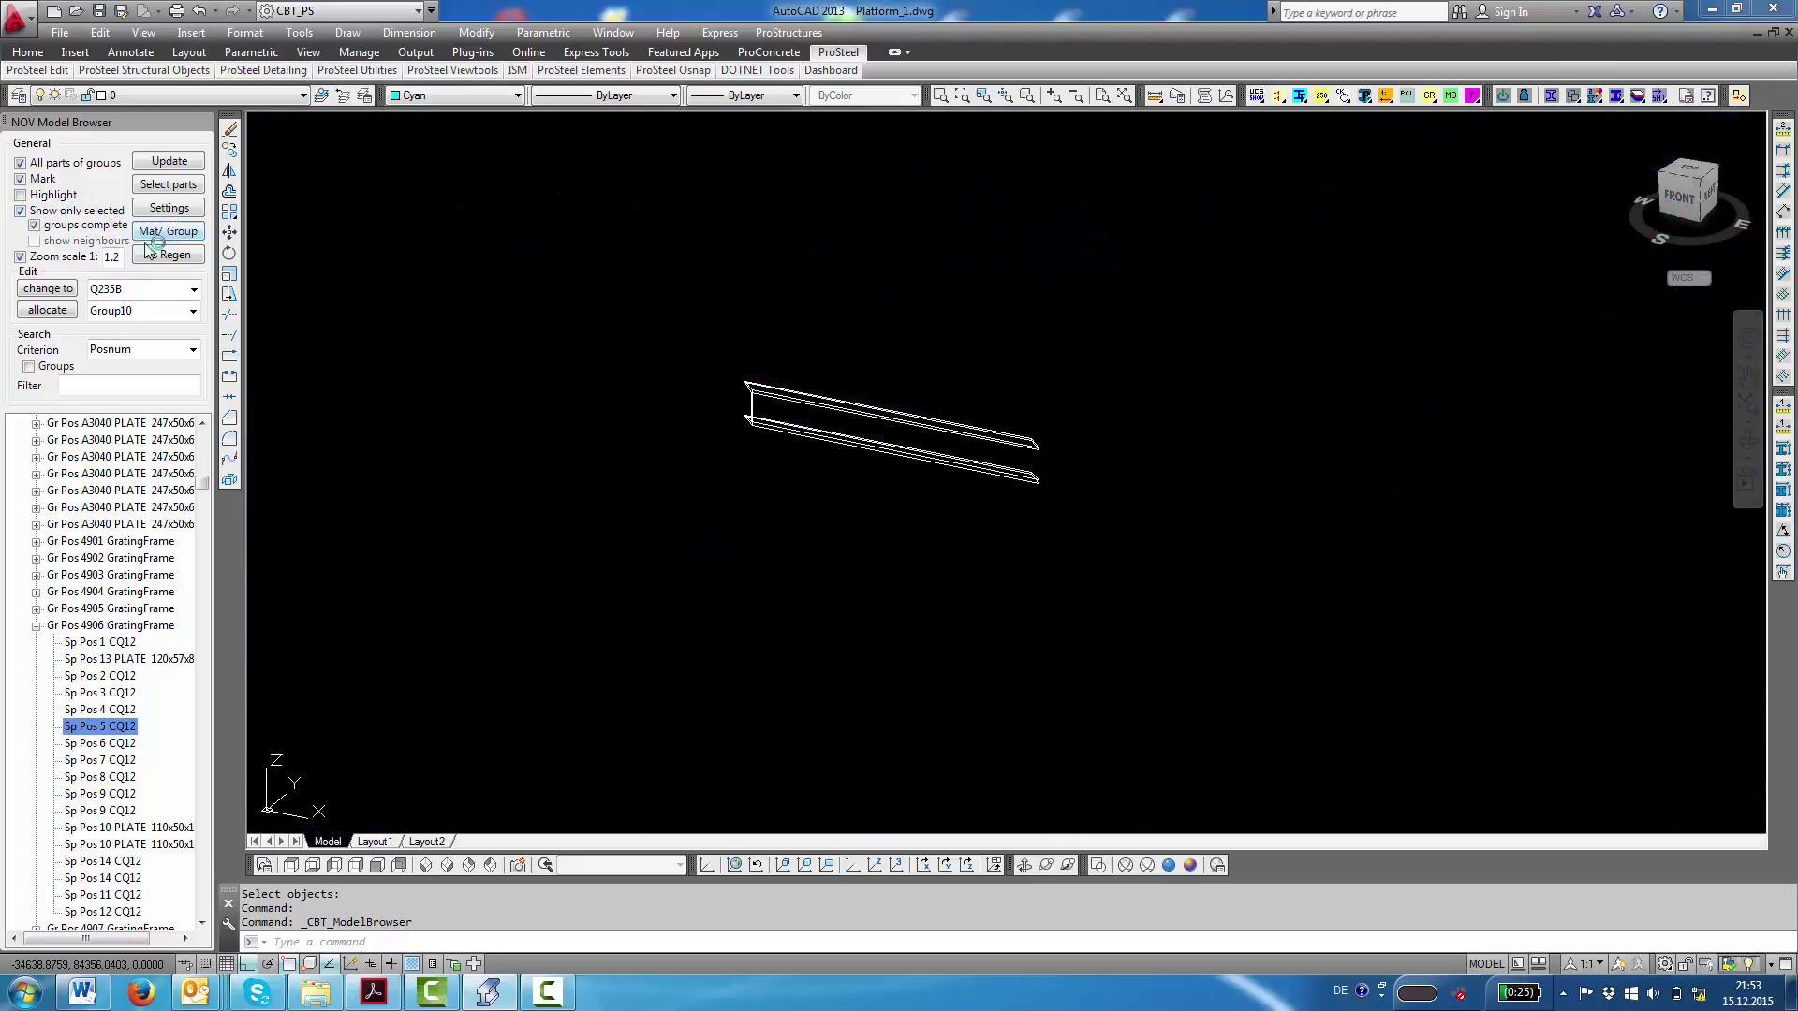
pyautogui.click(37, 227)
pyautogui.click(38, 227)
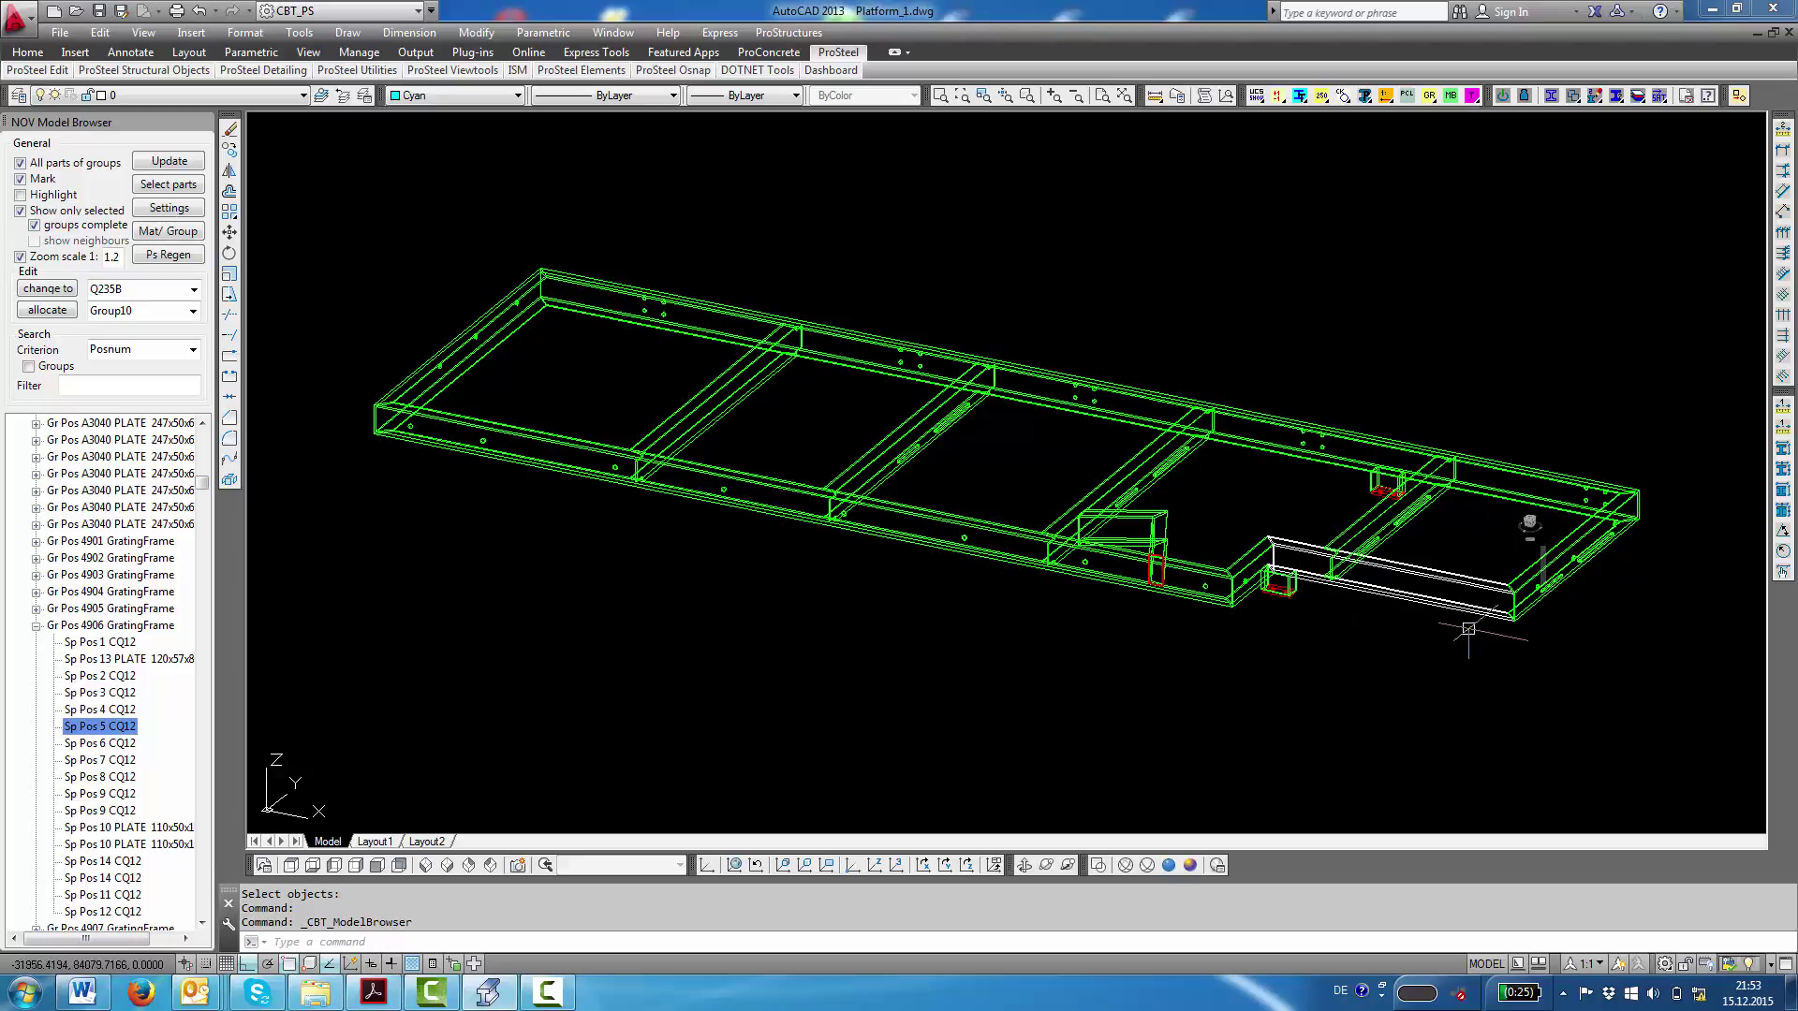
# - Add Sp Pos 2 CQ12 and Sp Pos 8 CQ12 to the selection and refresh the zoom to the selected parts
pyautogui.keyDown('ctrl'); pyautogui.click(110, 677); pyautogui.keyUp('ctrl')
pyautogui.keyDown('ctrl'); pyautogui.click(127, 777); pyautogui.keyUp('ctrl')
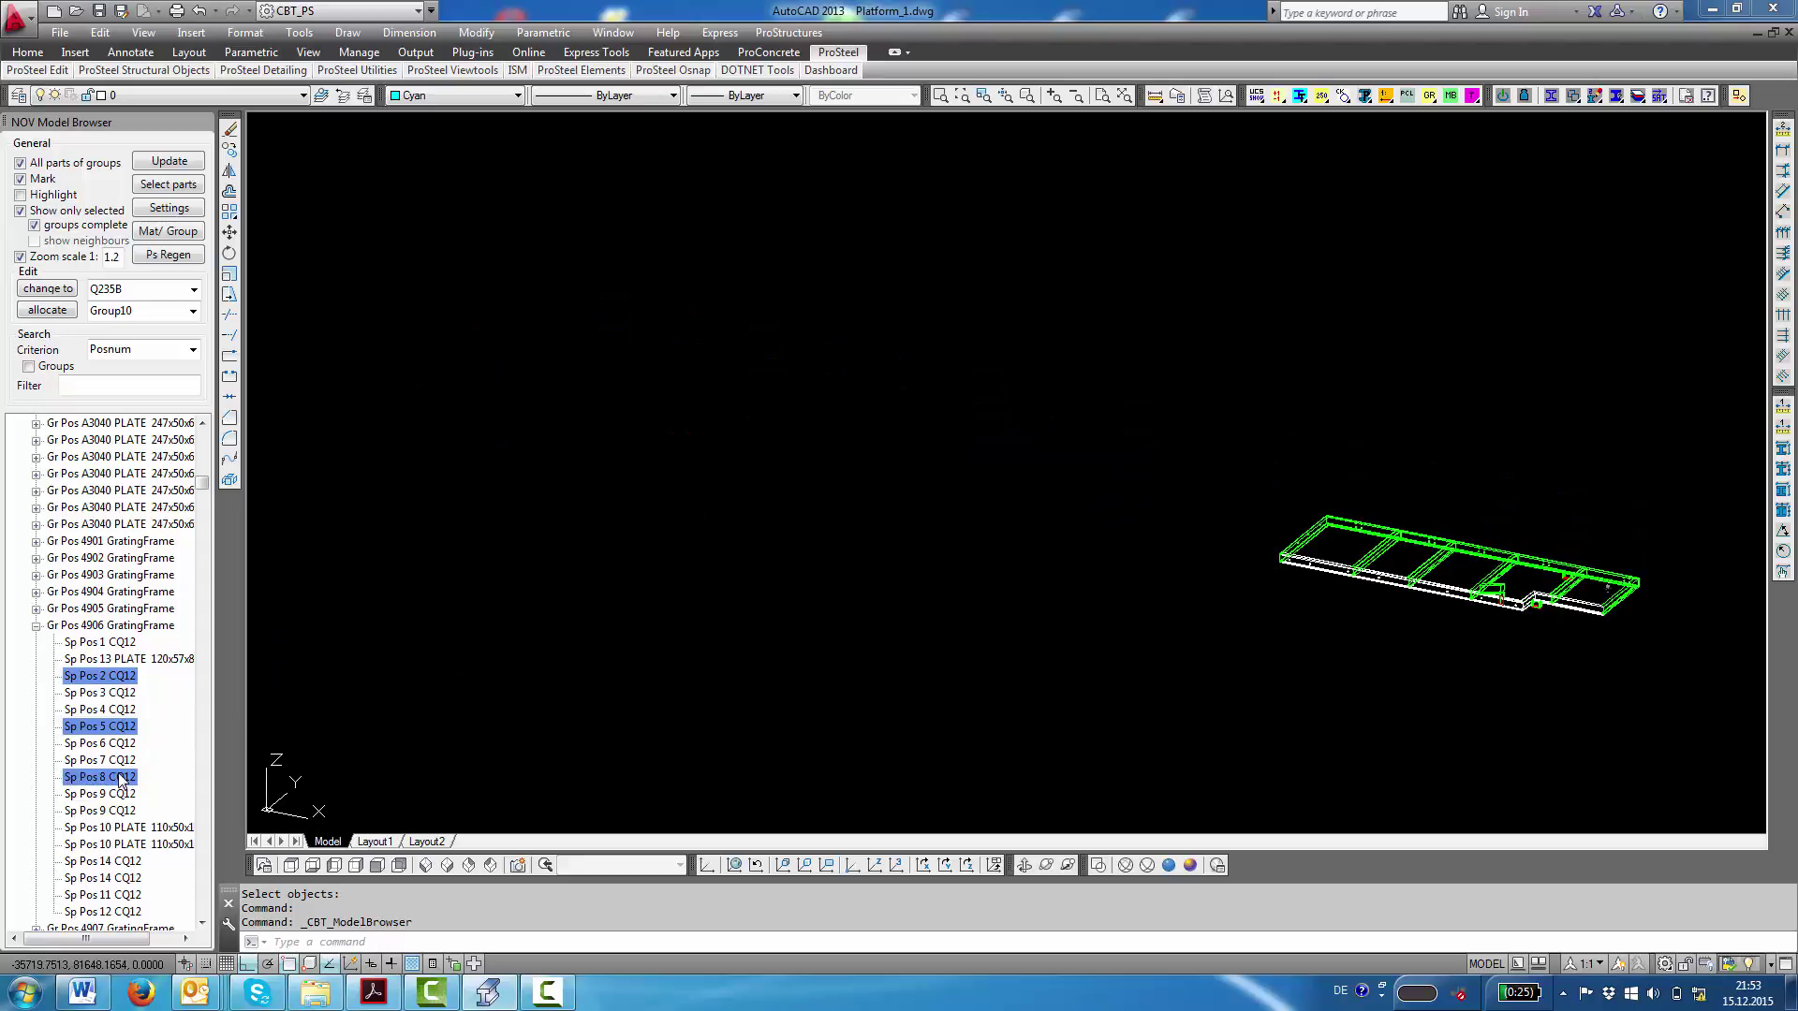
pyautogui.click(21, 256)
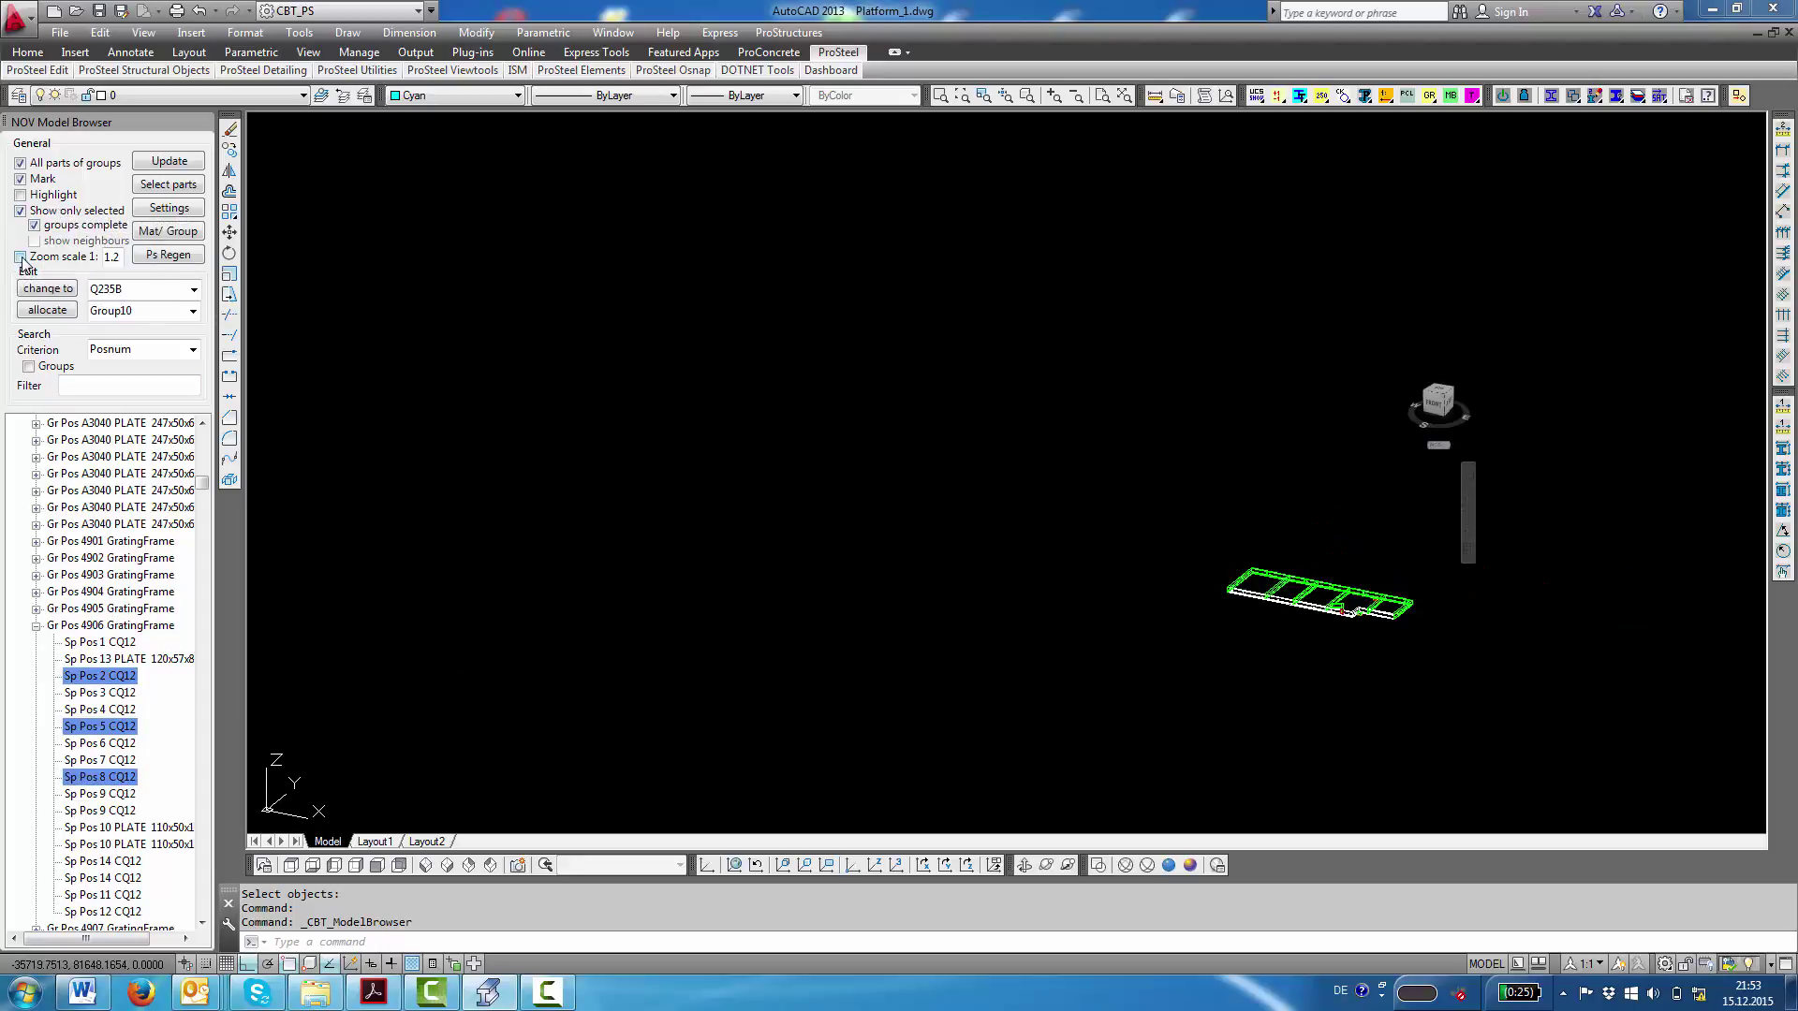
pyautogui.click(20, 257)
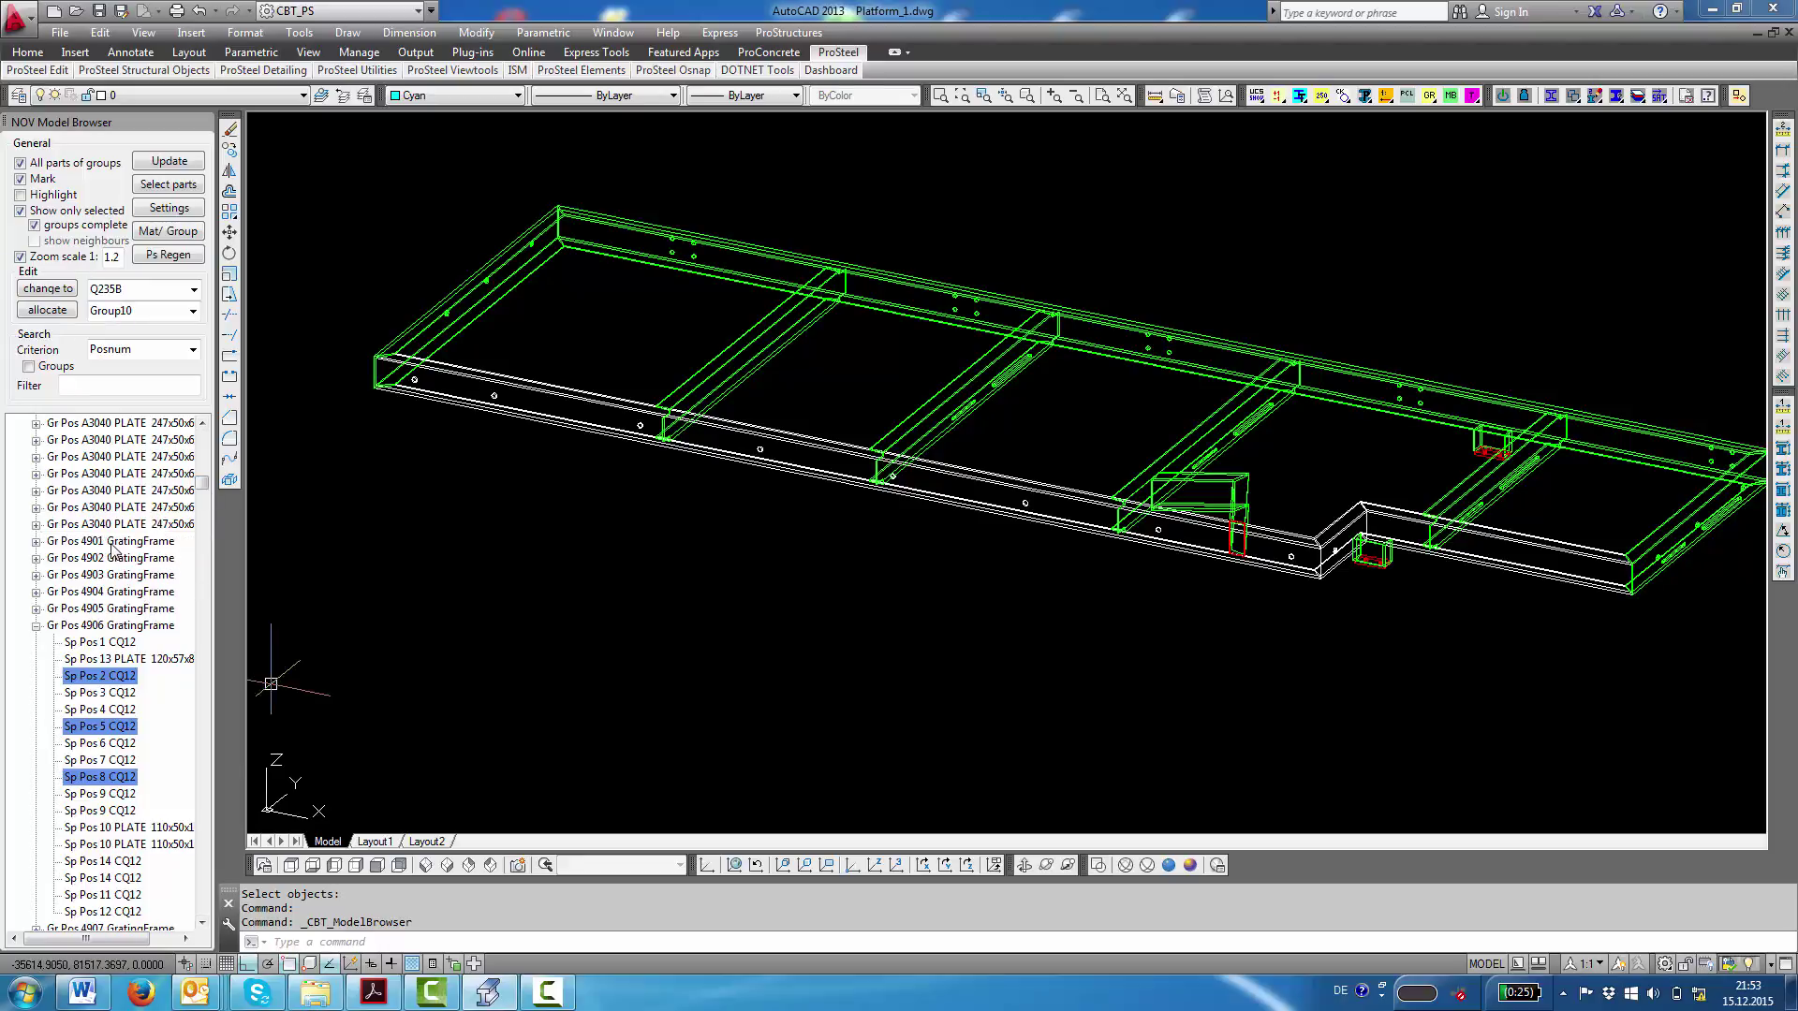
# - Extend the tree selection with grating frames 4901 and 4902 and four of the A3040 plate groups
pyautogui.click(112, 546)
pyautogui.keyDown('shift'); pyautogui.click(101, 525); pyautogui.keyUp('shift')
pyautogui.keyDown('ctrl'); pyautogui.click(101, 507); pyautogui.keyUp('ctrl')
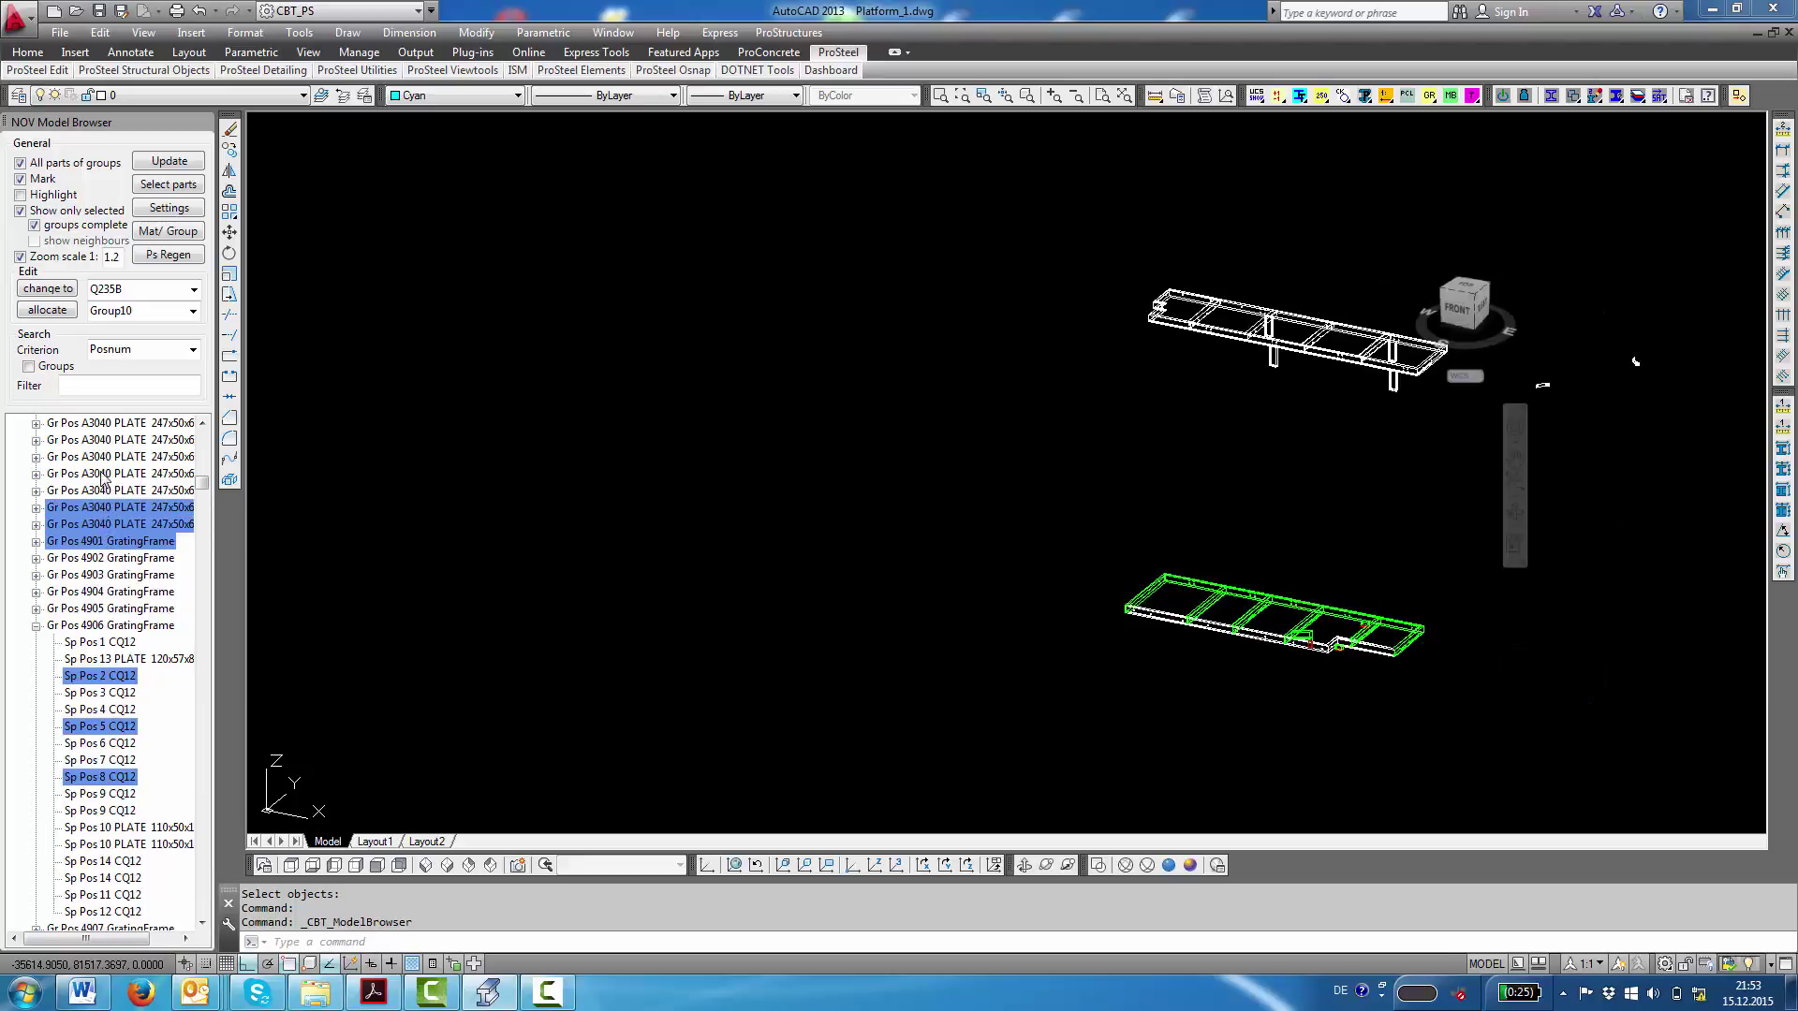
pyautogui.keyDown('ctrl'); pyautogui.click(101, 472); pyautogui.keyUp('ctrl')
pyautogui.keyDown('ctrl'); pyautogui.click(99, 440); pyautogui.keyUp('ctrl')
pyautogui.keyDown('ctrl'); pyautogui.click(104, 564); pyautogui.keyUp('ctrl')
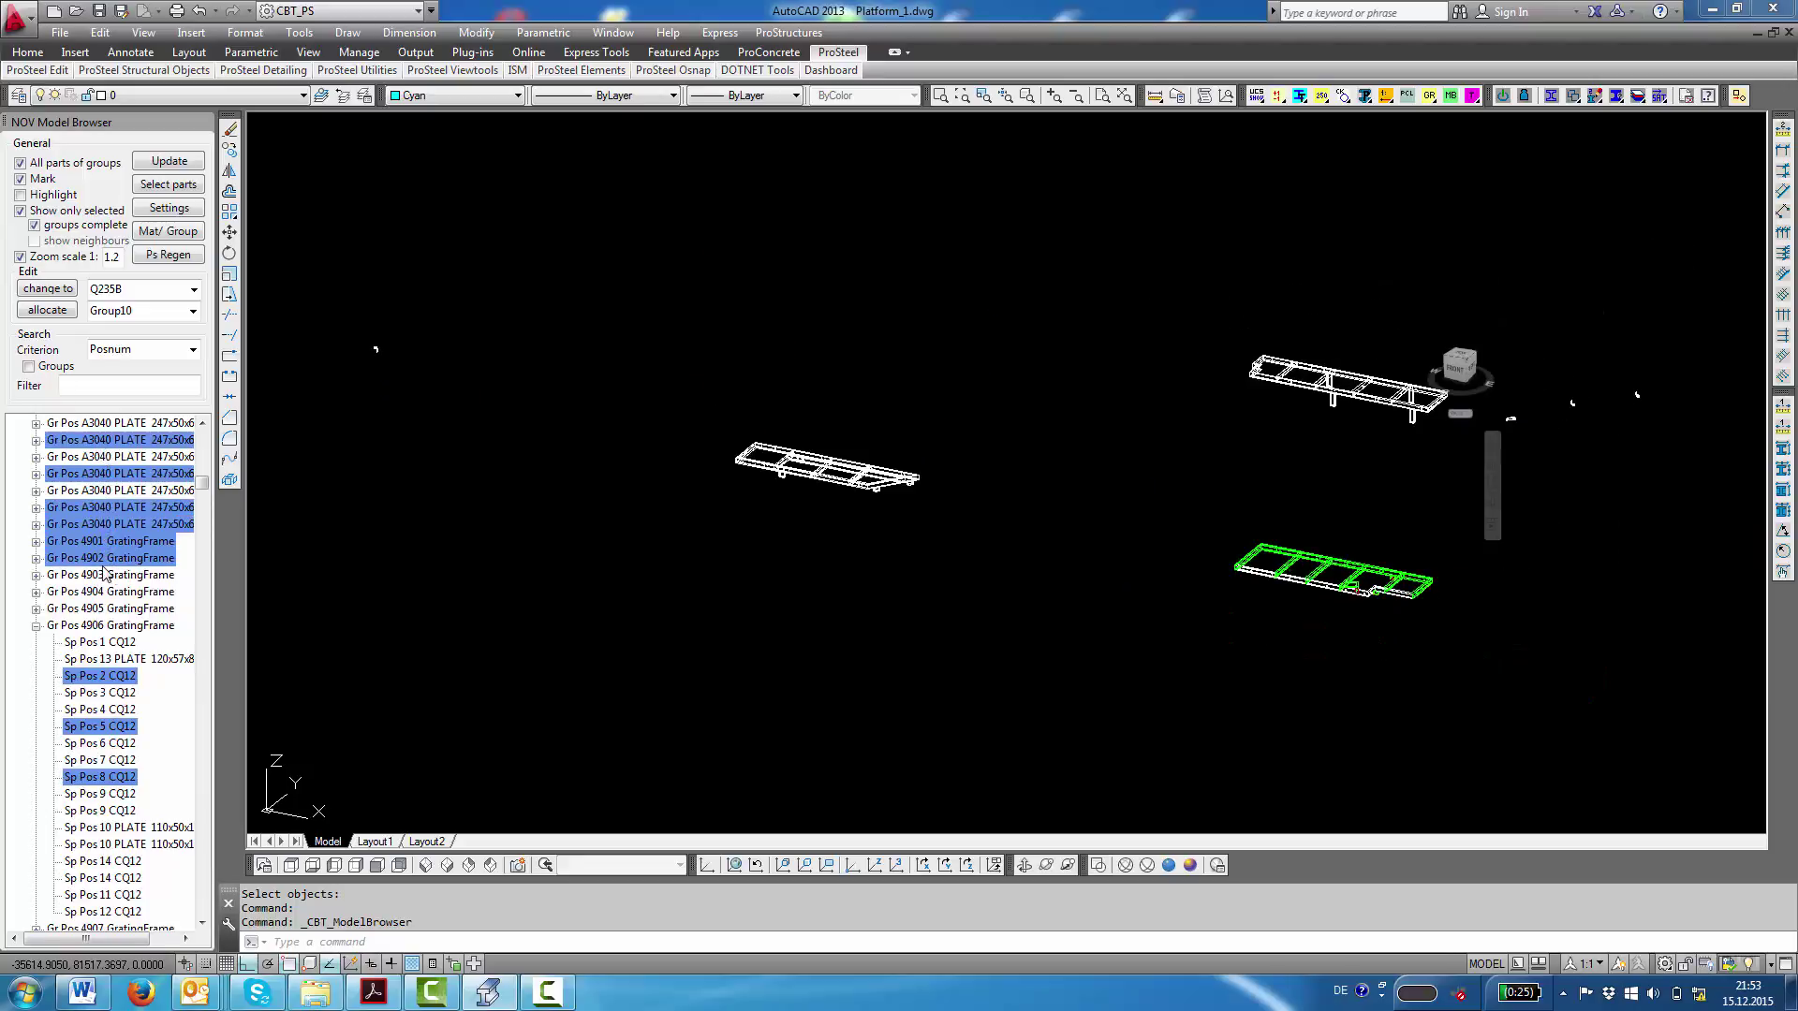
# - Isolate grating frame groups 4902 through 4906, and redisplay the whole model from the tree's root
pyautogui.keyDown('shift'); pyautogui.click(129, 625); pyautogui.keyUp('shift')
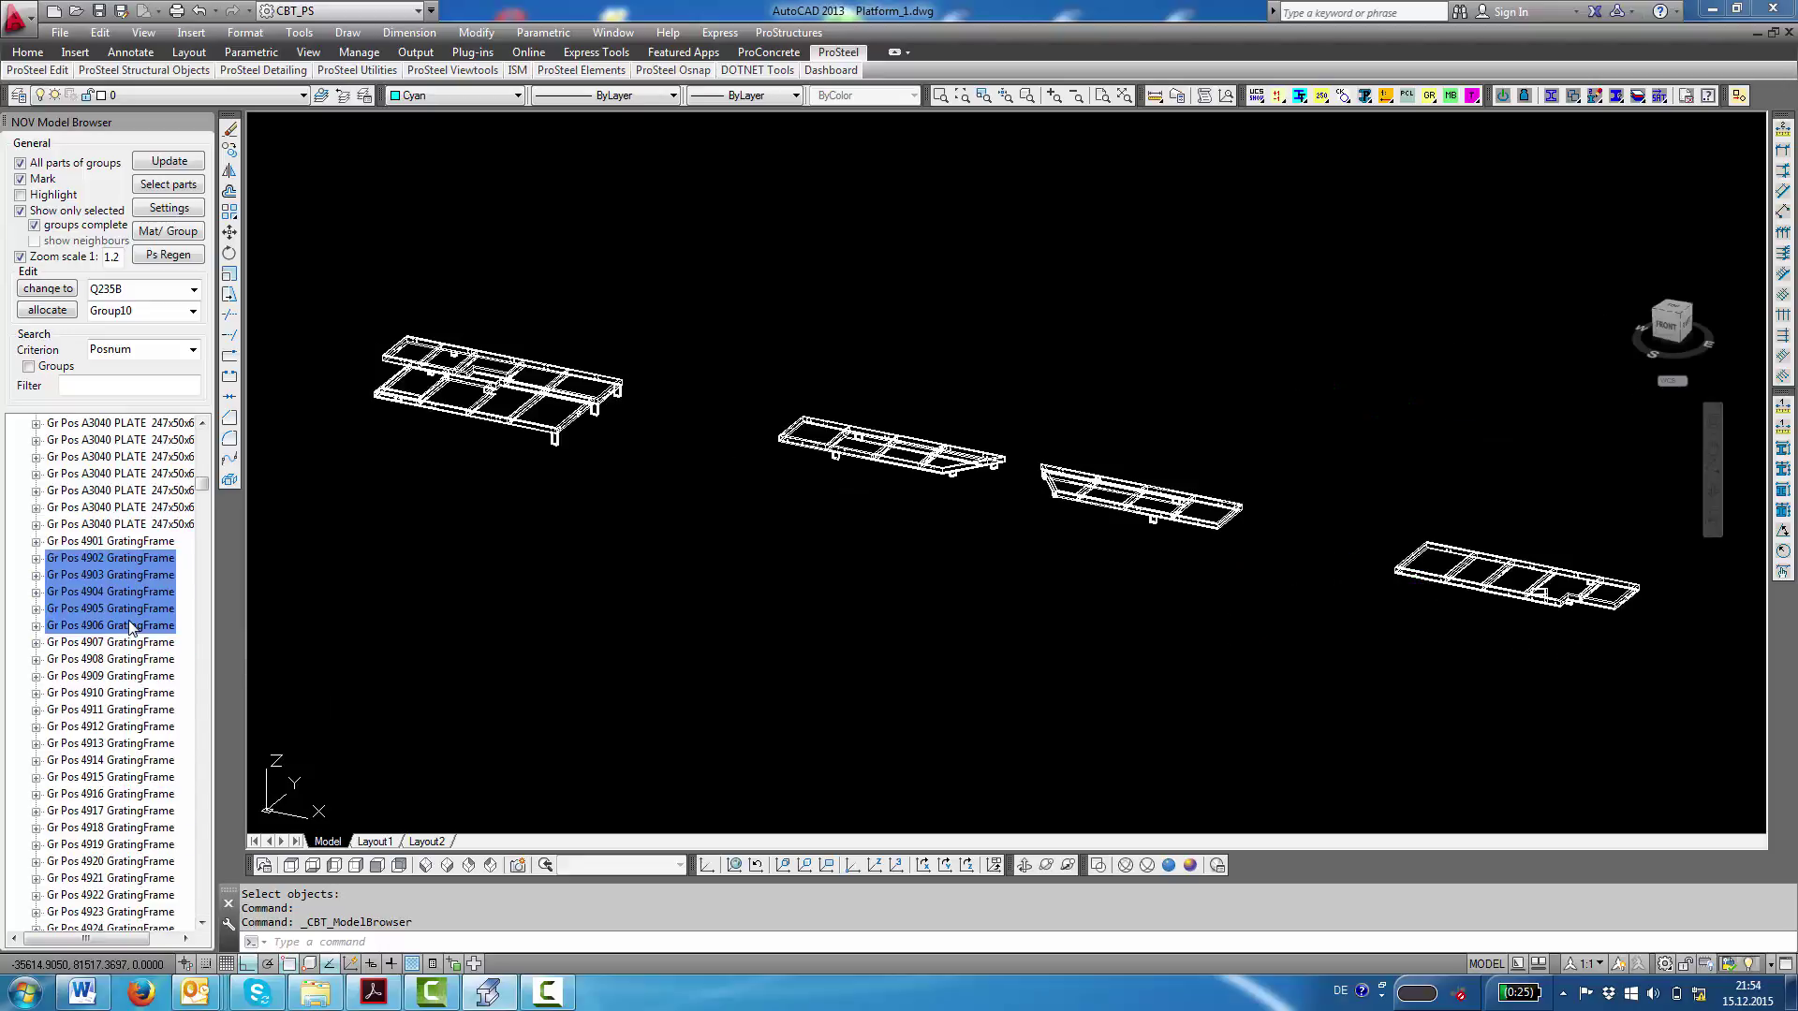
pyautogui.moveTo(203, 488); pyautogui.dragTo(203, 431)
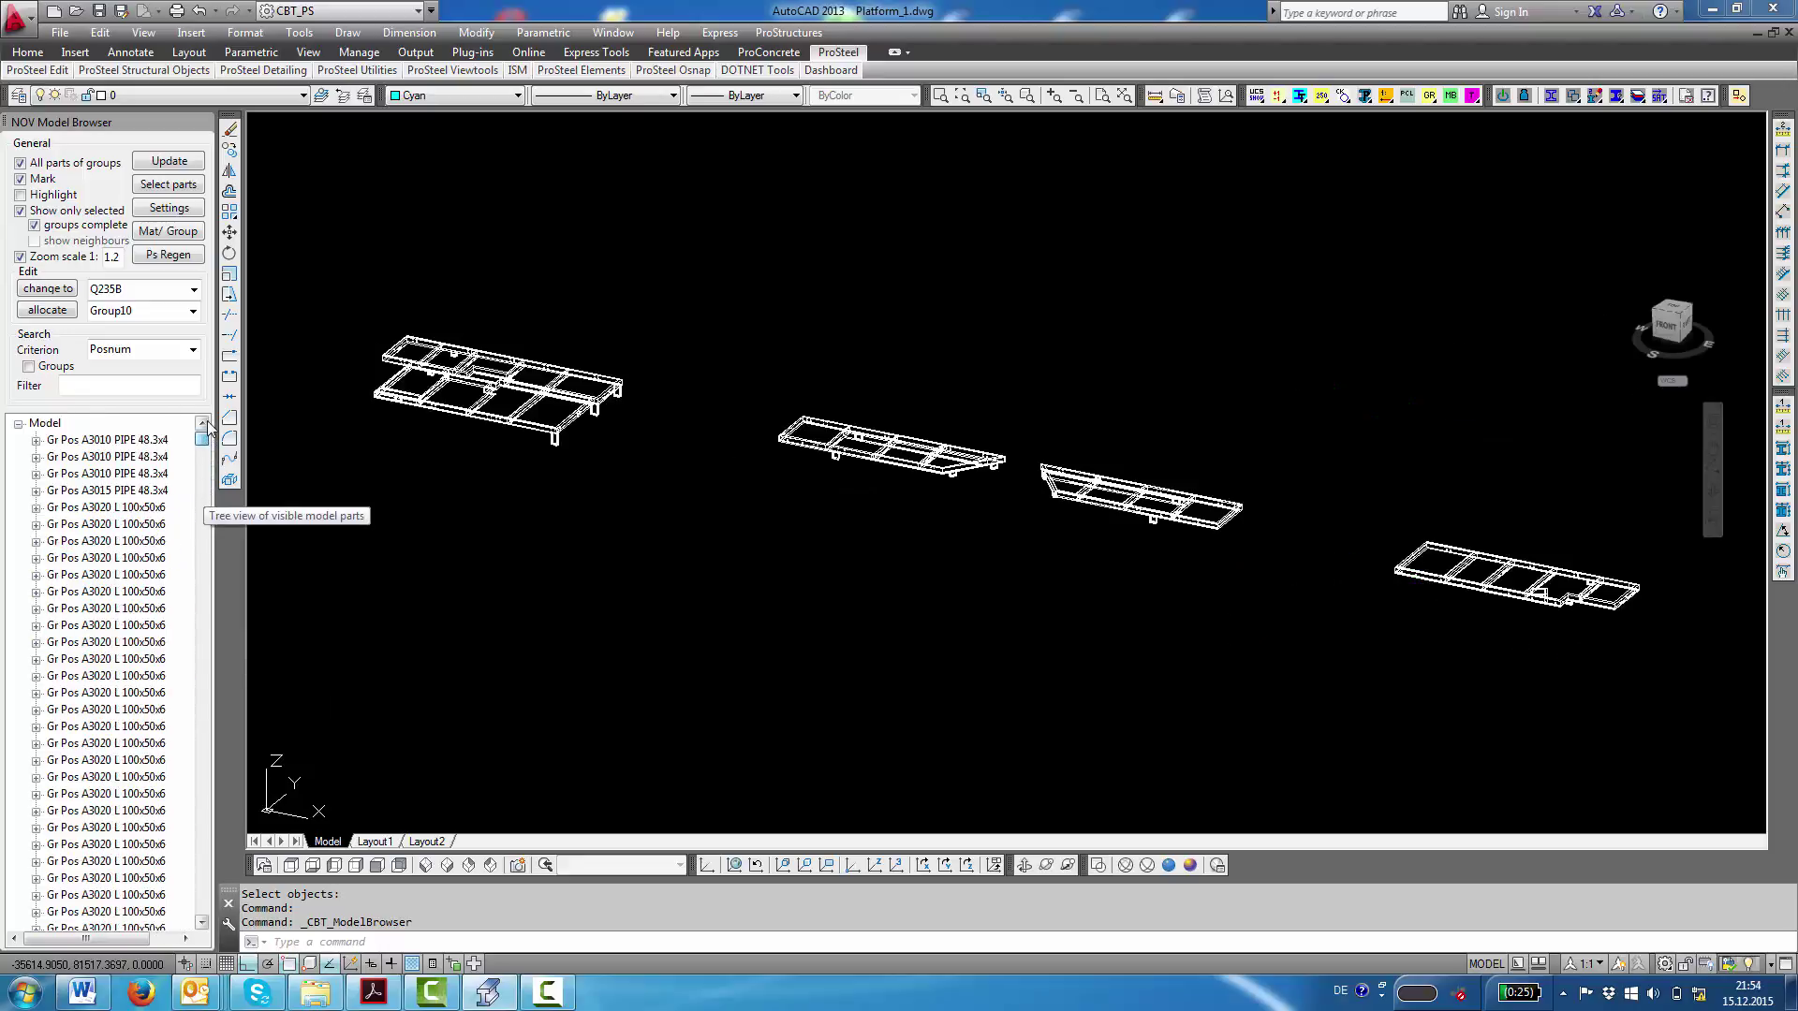
pyautogui.click(53, 429)
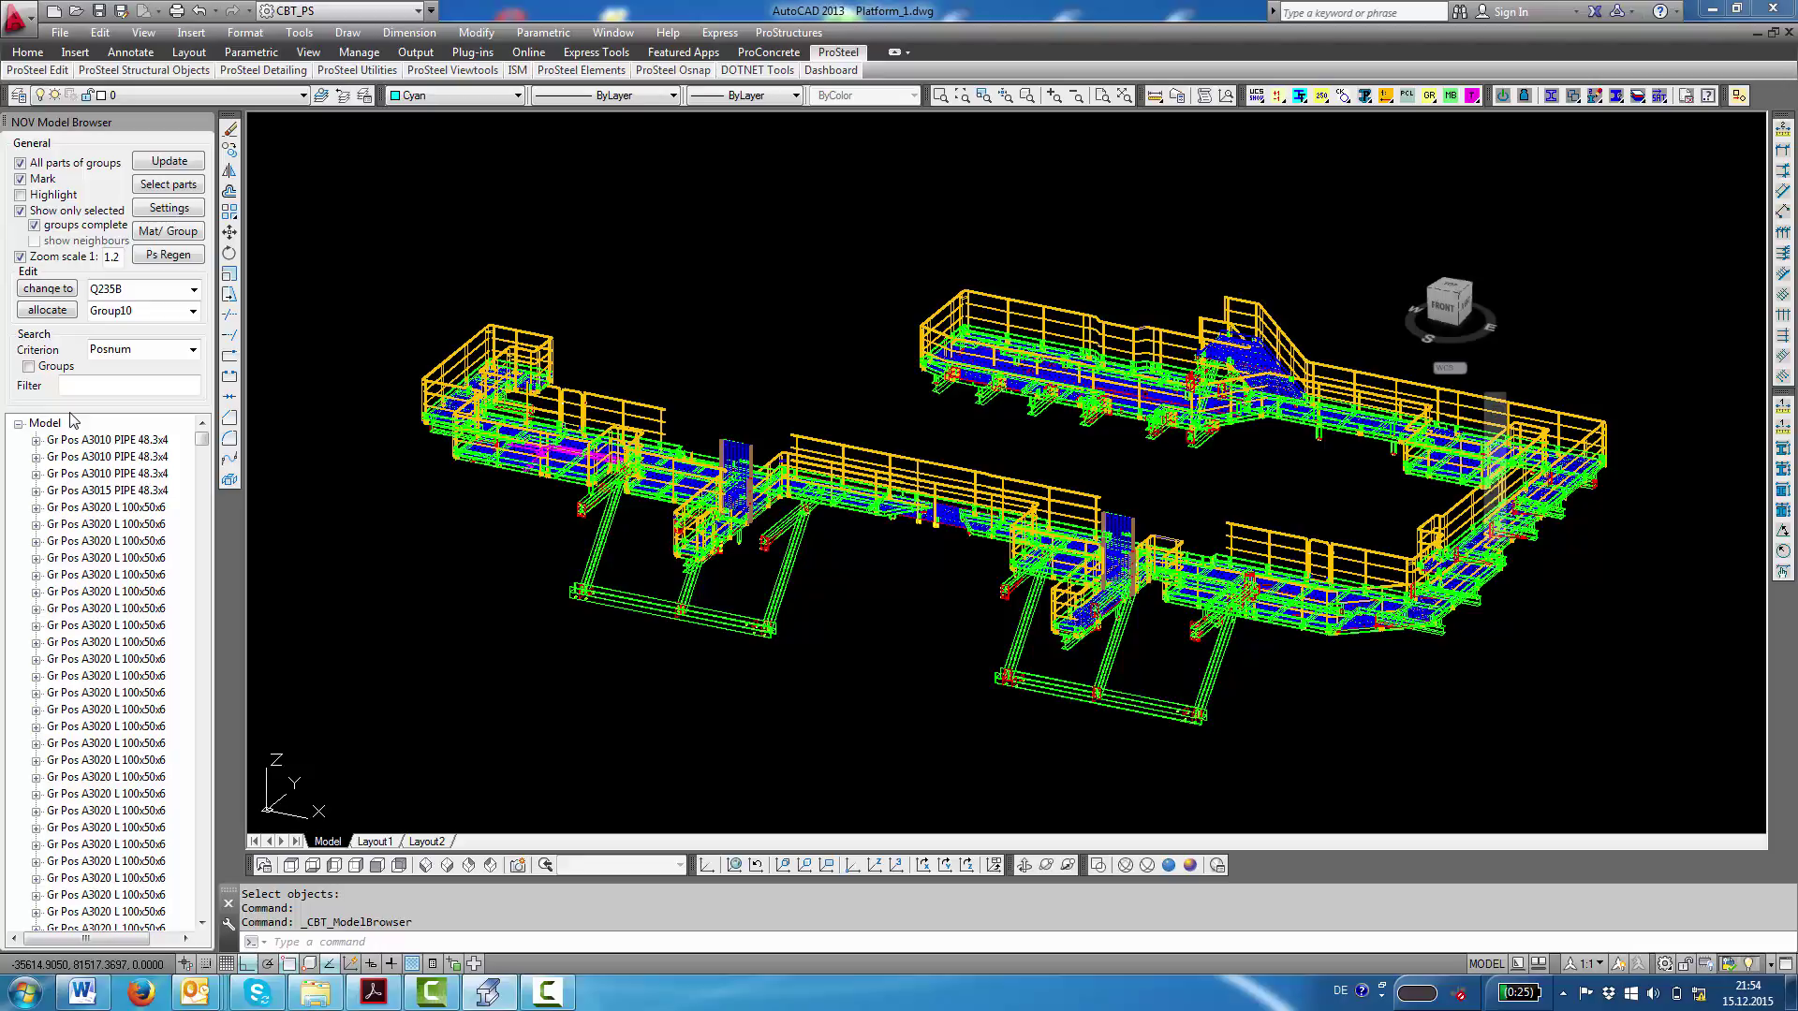
# - Pick the long edge beam of a grating frame in the drawing to locate and isolate it through the Model Browser
pyautogui.click(180, 189)
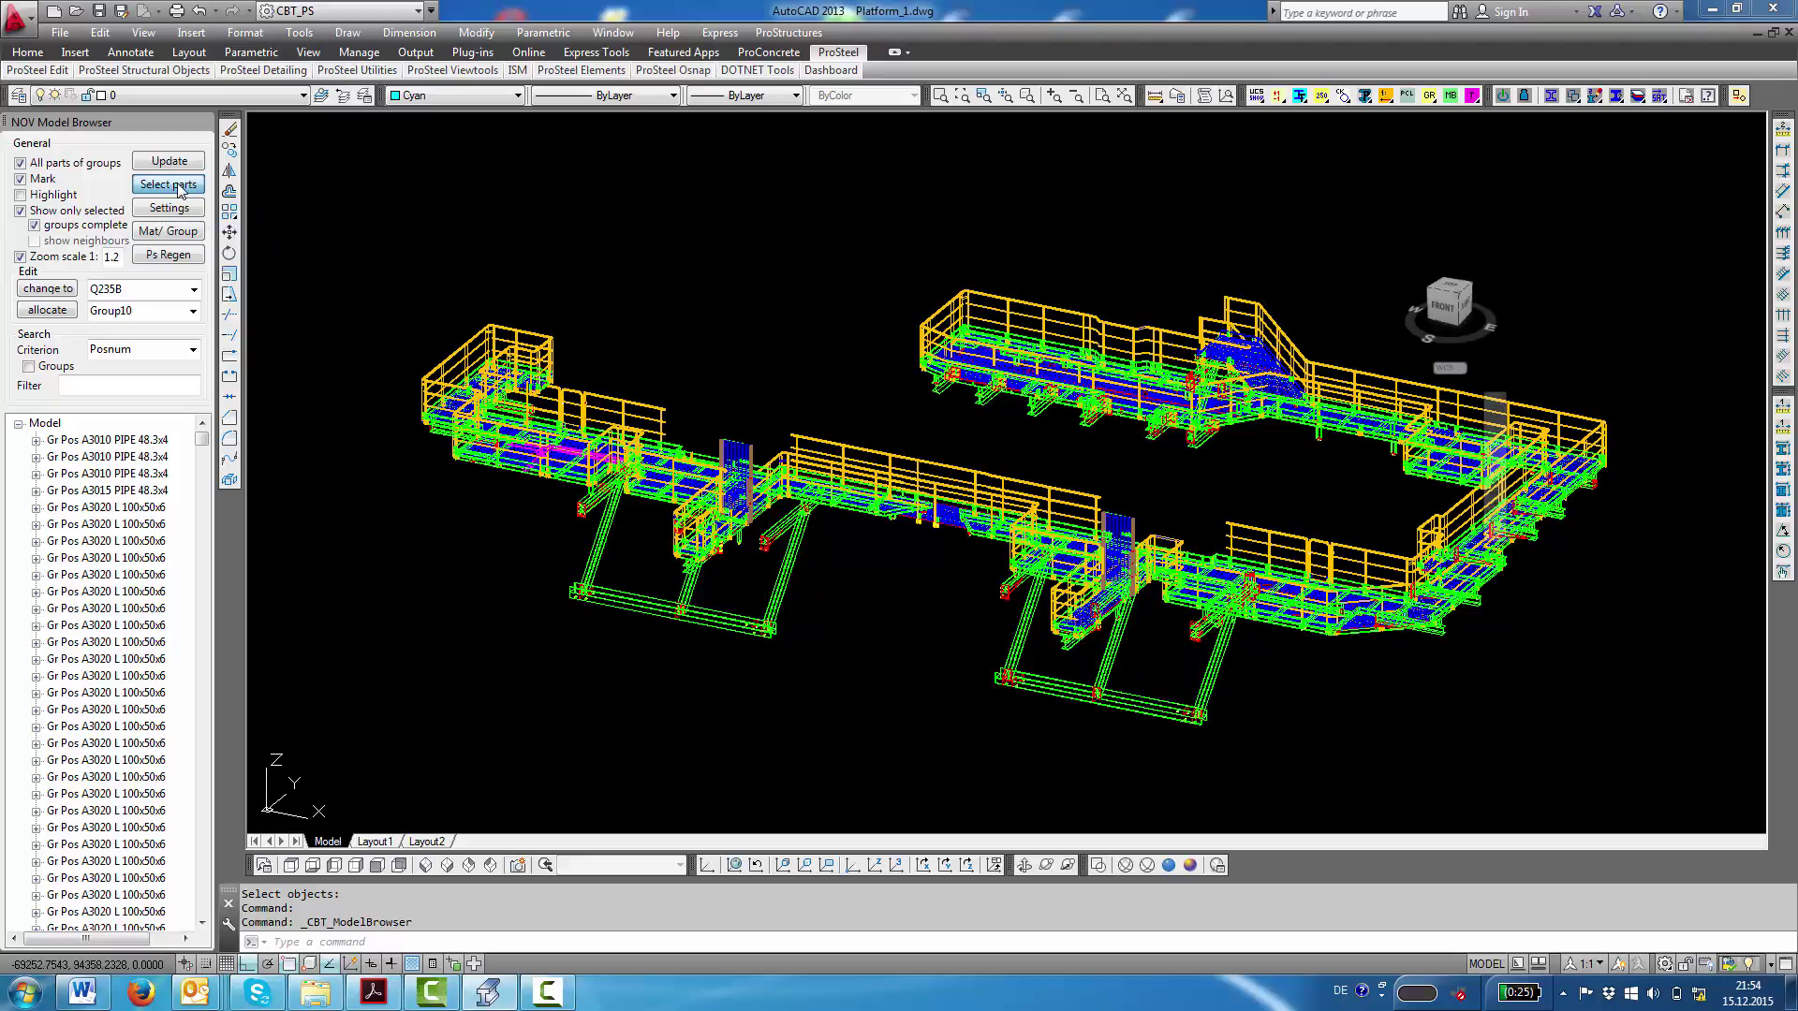
pyautogui.scroll(8, 850, 478)
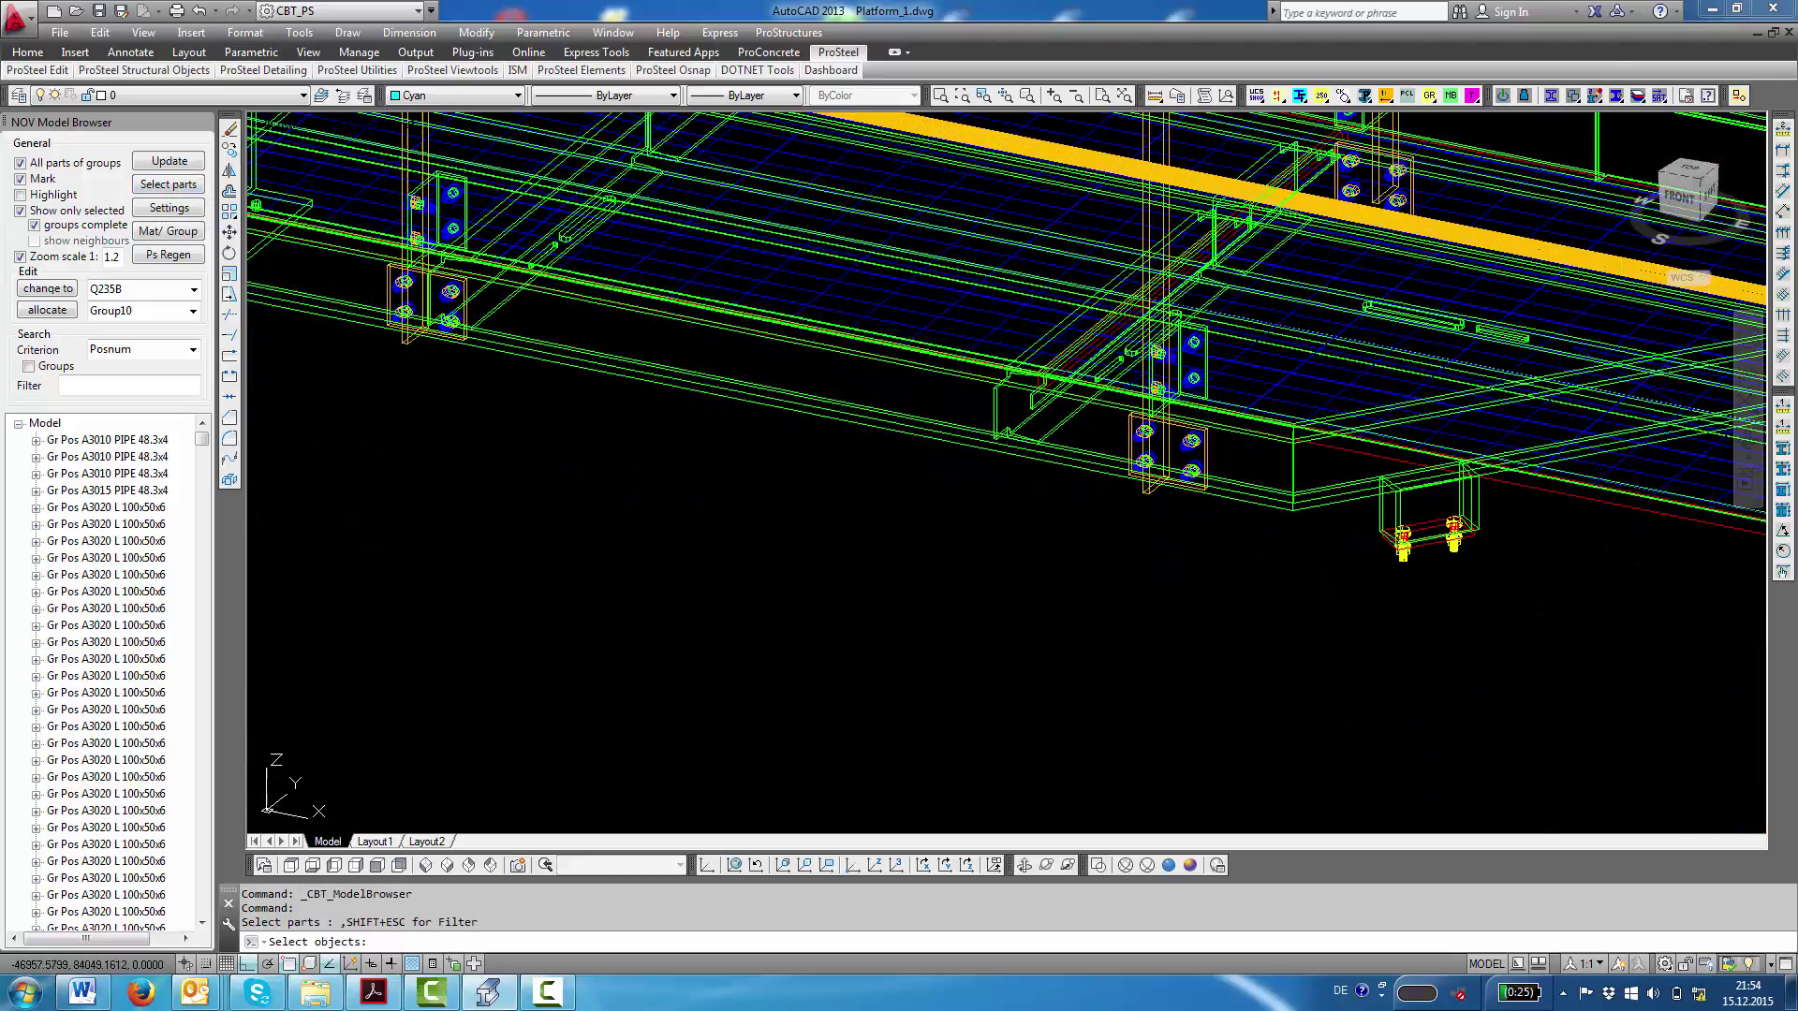
pyautogui.click(808, 395)
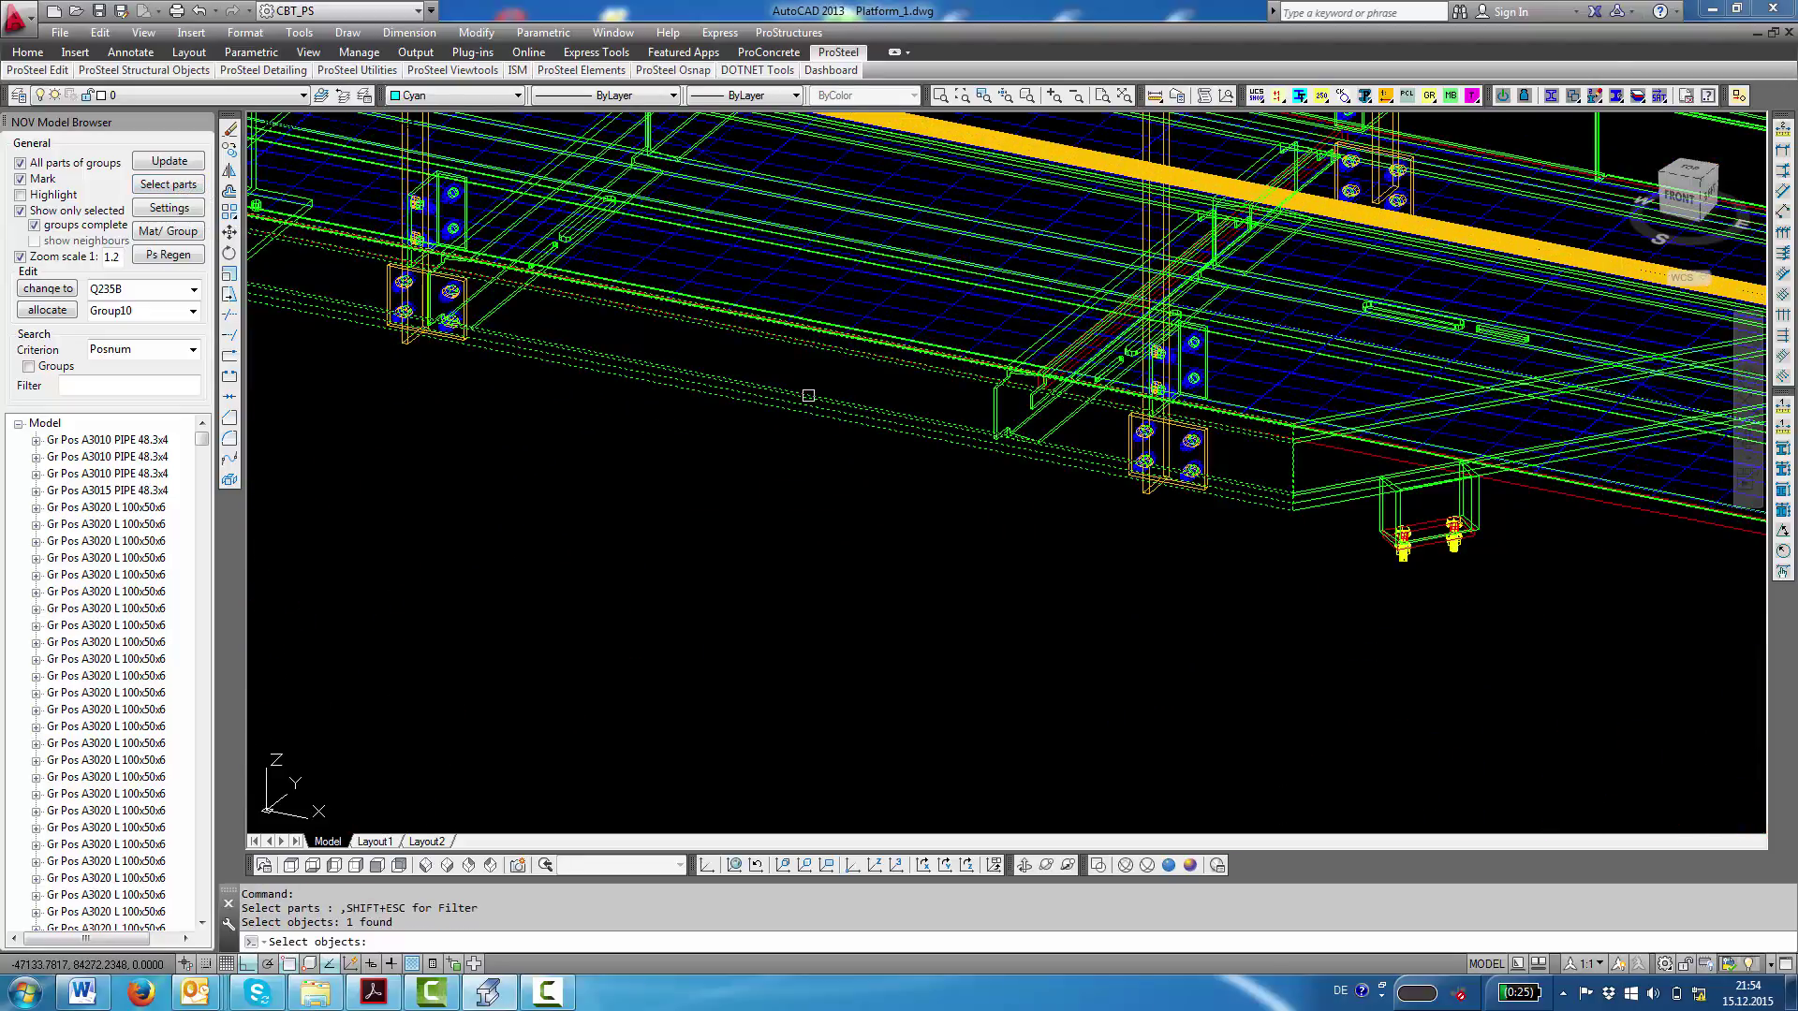
pyautogui.rightClick(808, 369)
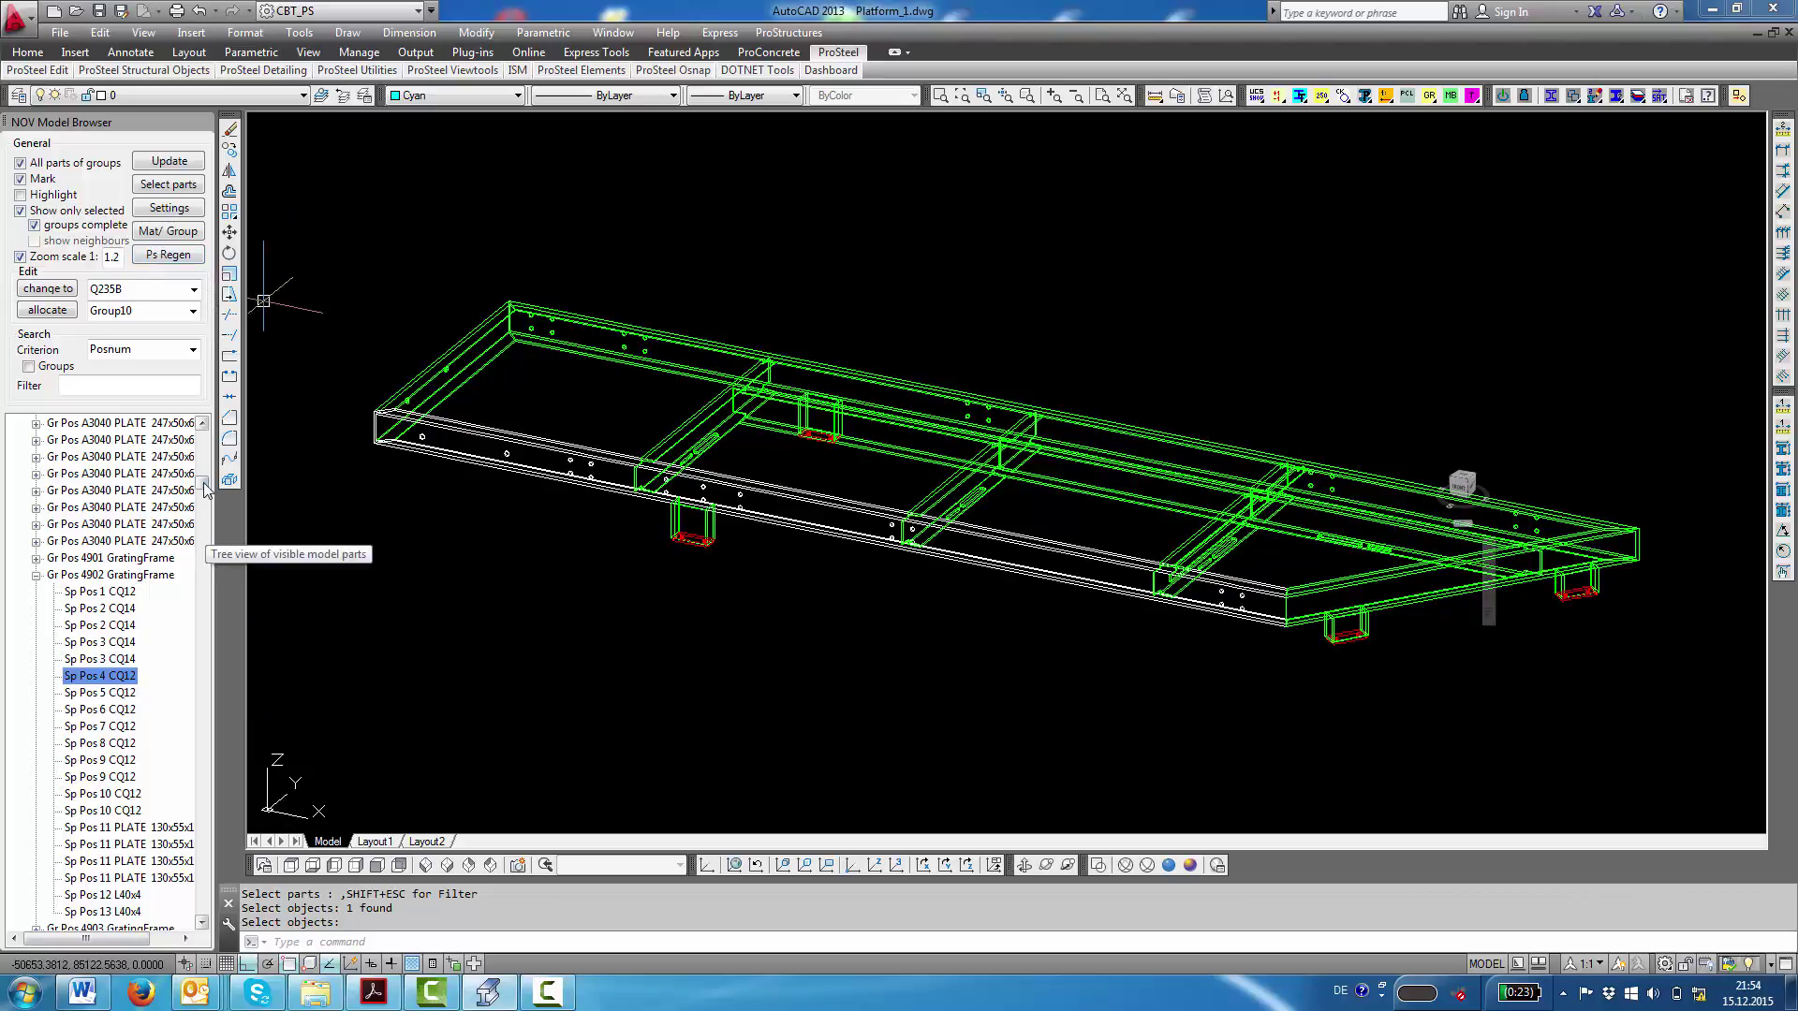
# - Redisplay the whole model from the tree's root and list the tree by material instead of position number
pyautogui.moveTo(203, 484); pyautogui.dragTo(200, 422)
pyautogui.click(36, 426)
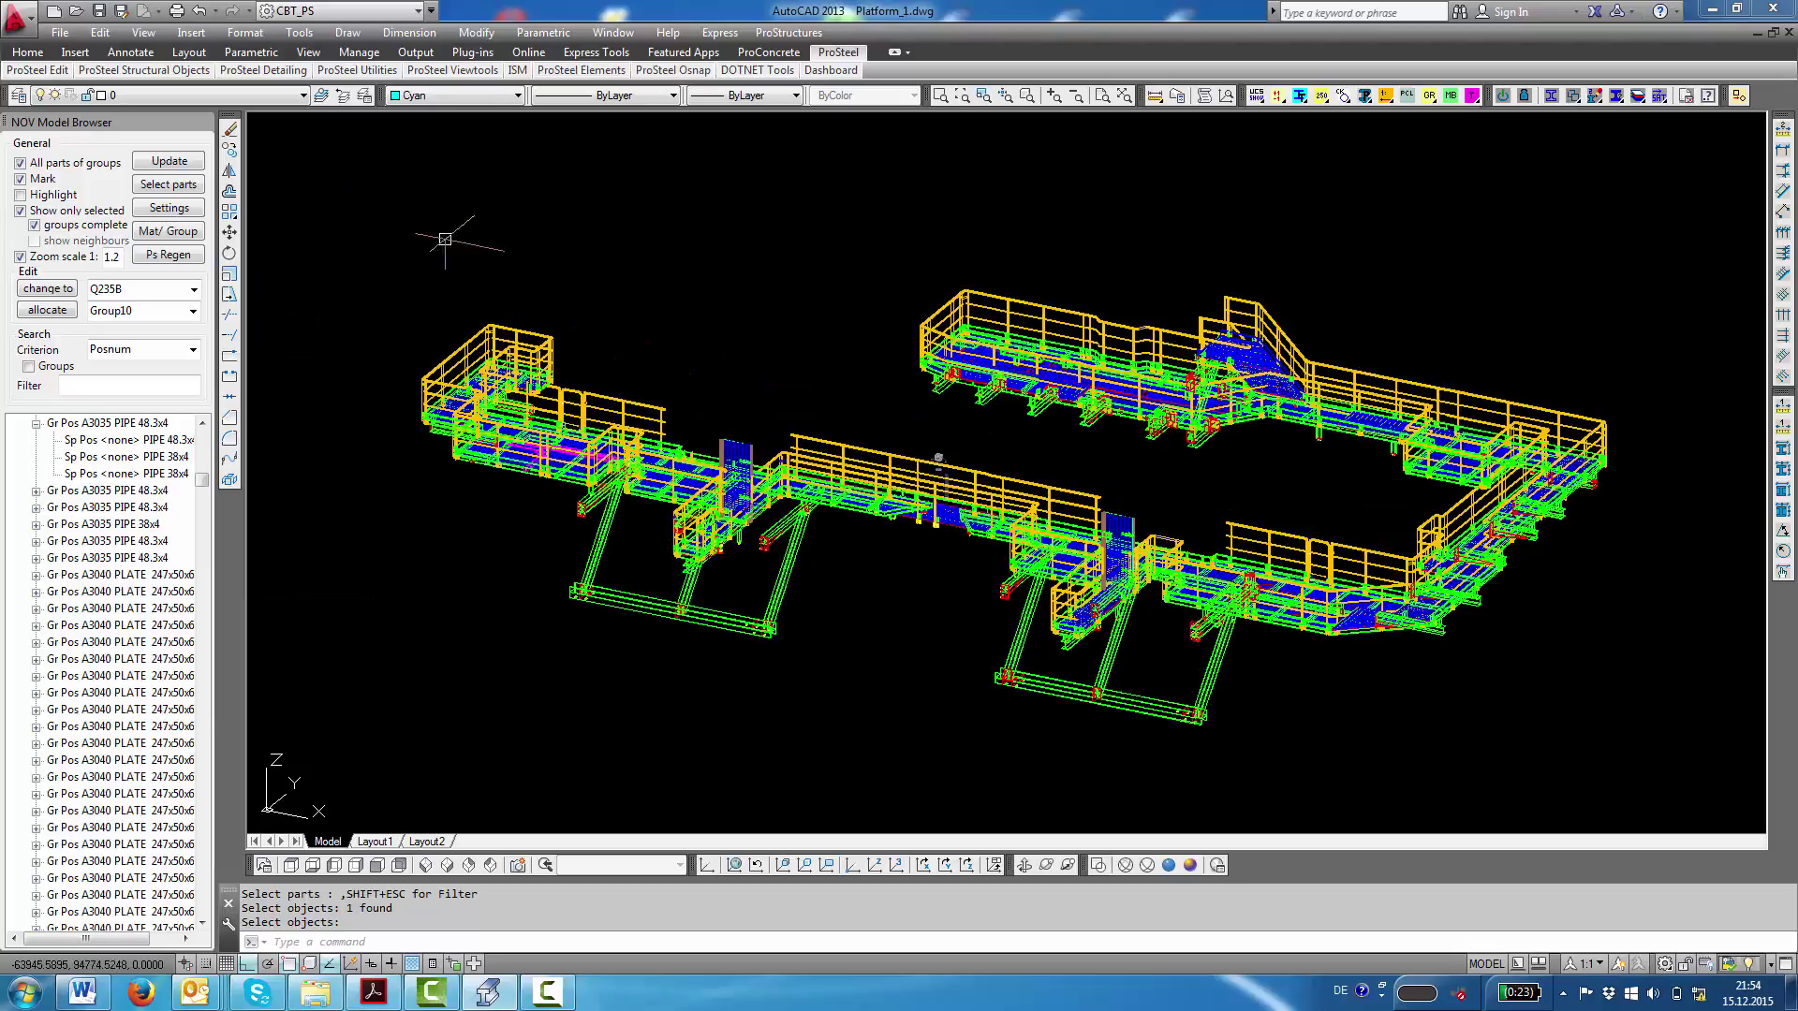
pyautogui.click(181, 240)
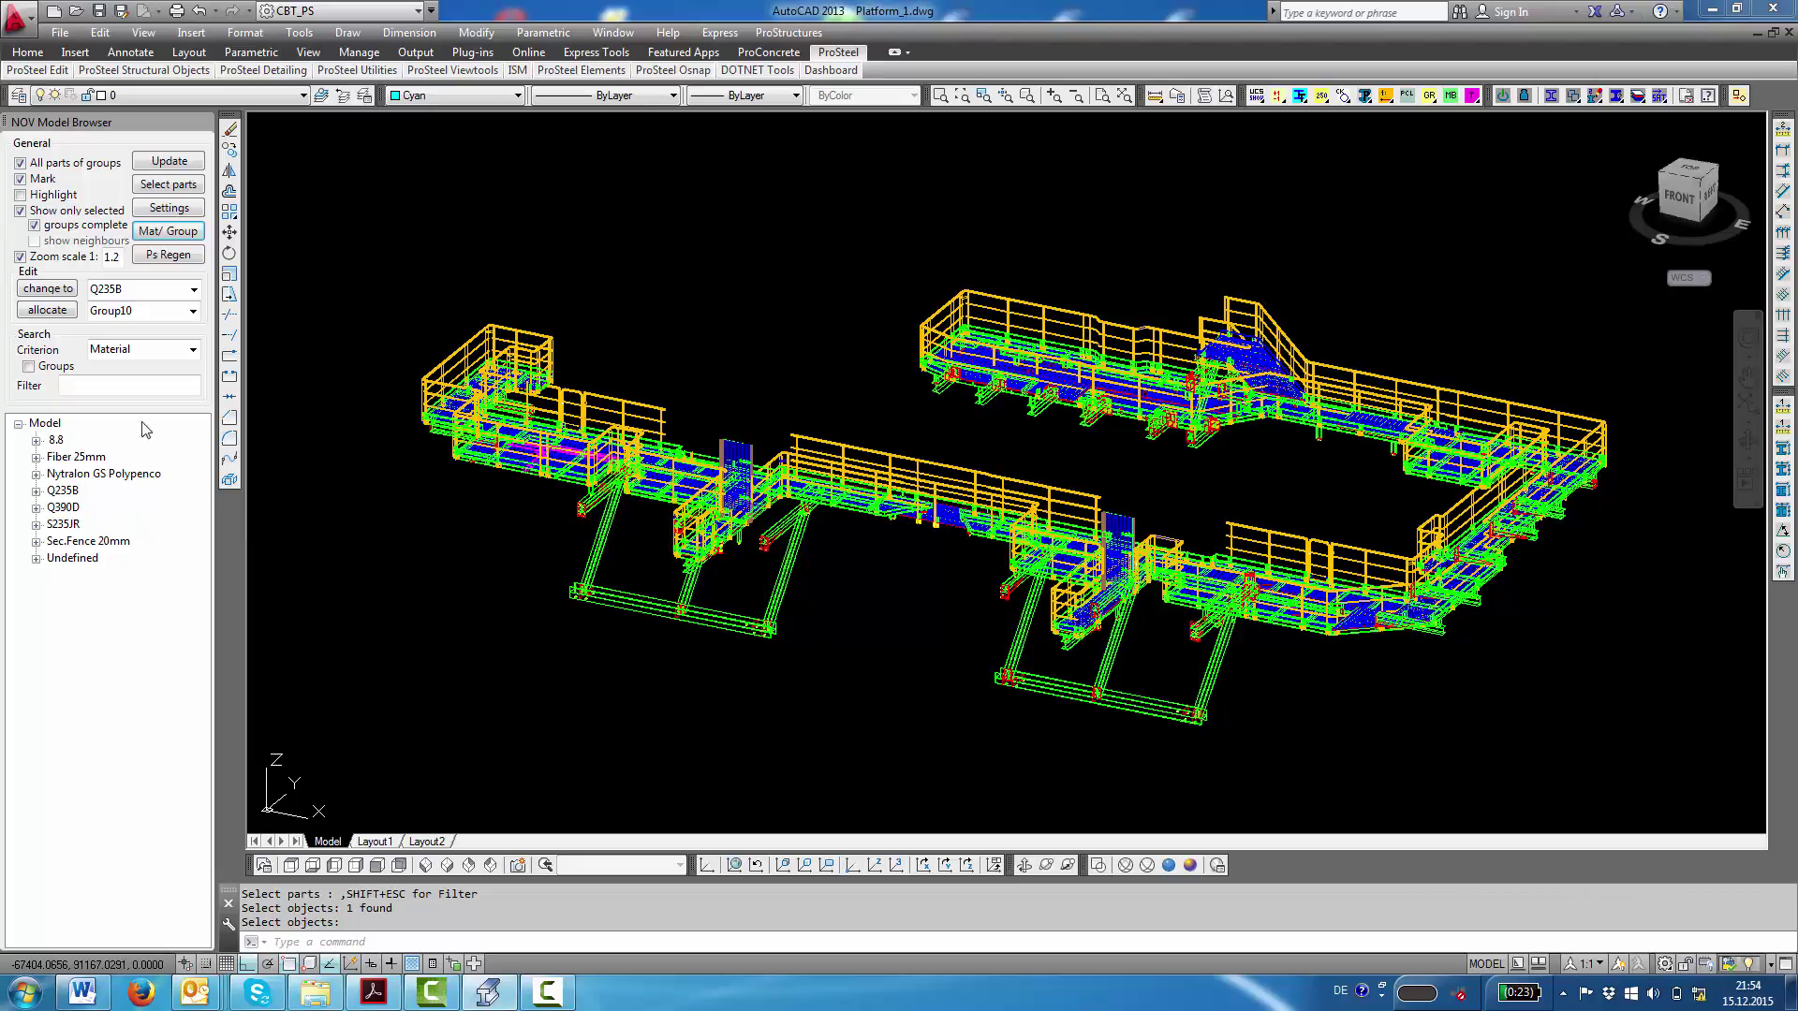
pyautogui.click(170, 235)
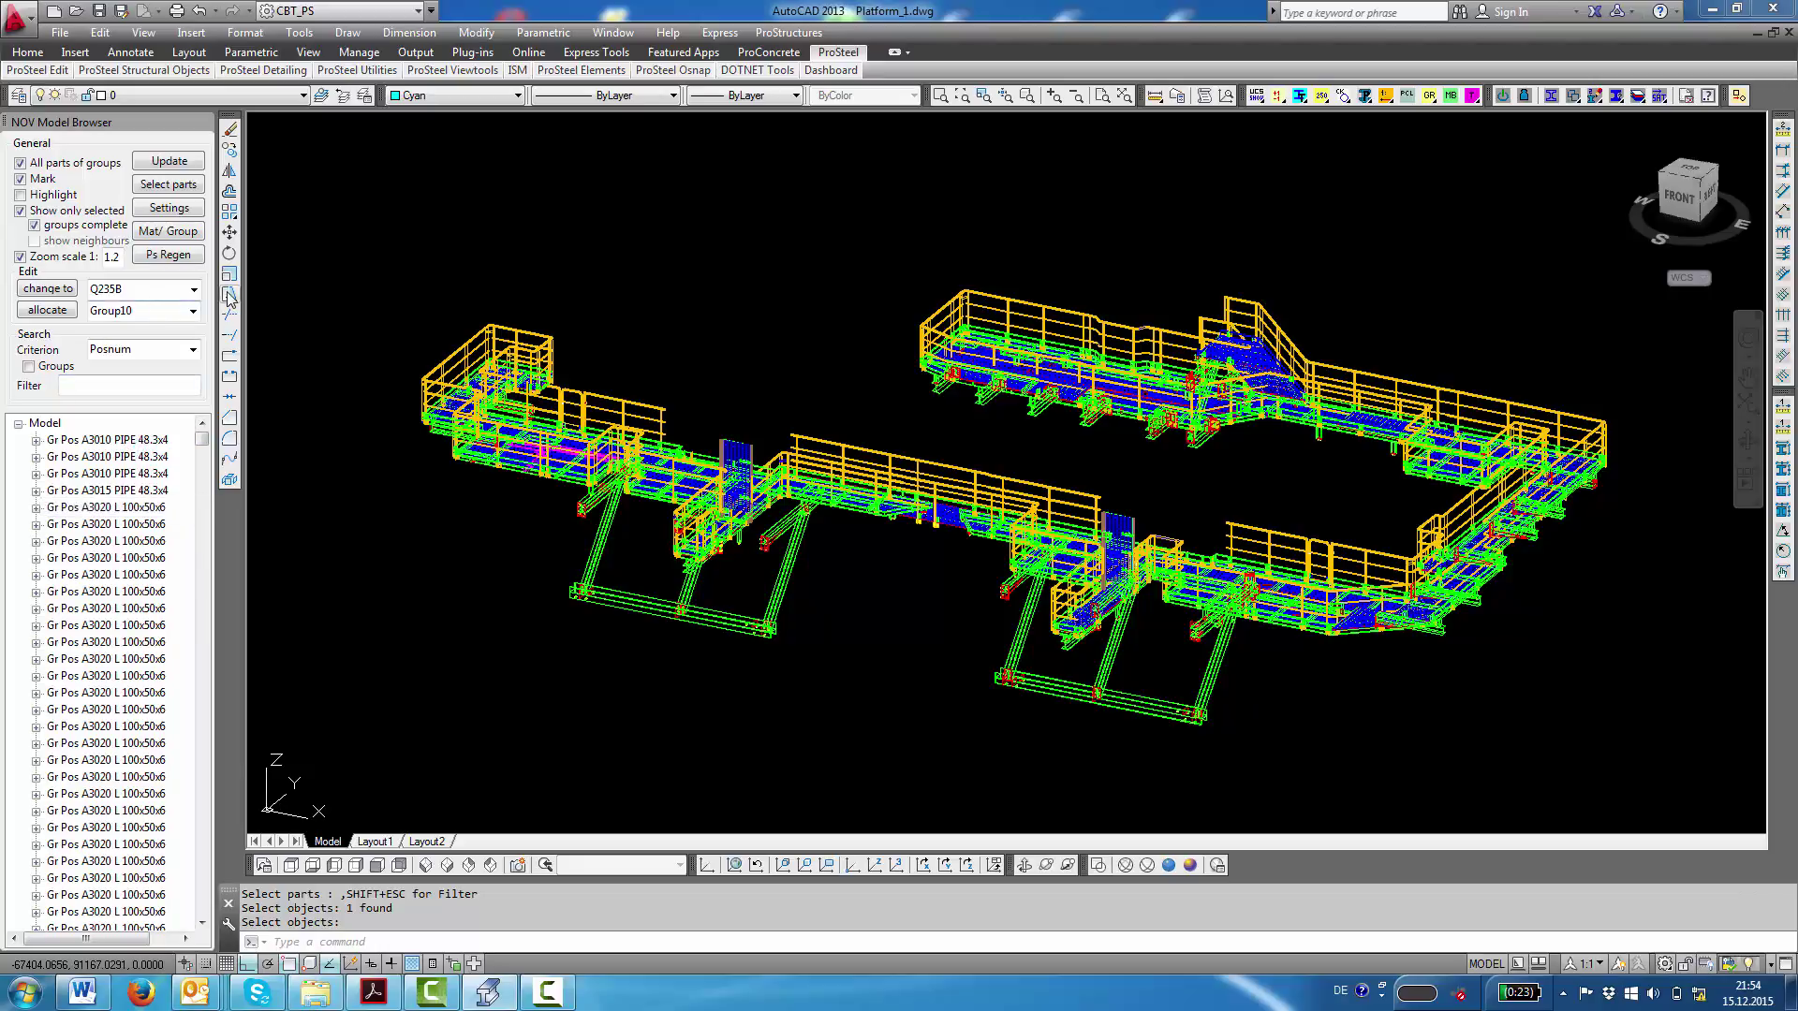
pyautogui.click(170, 234)
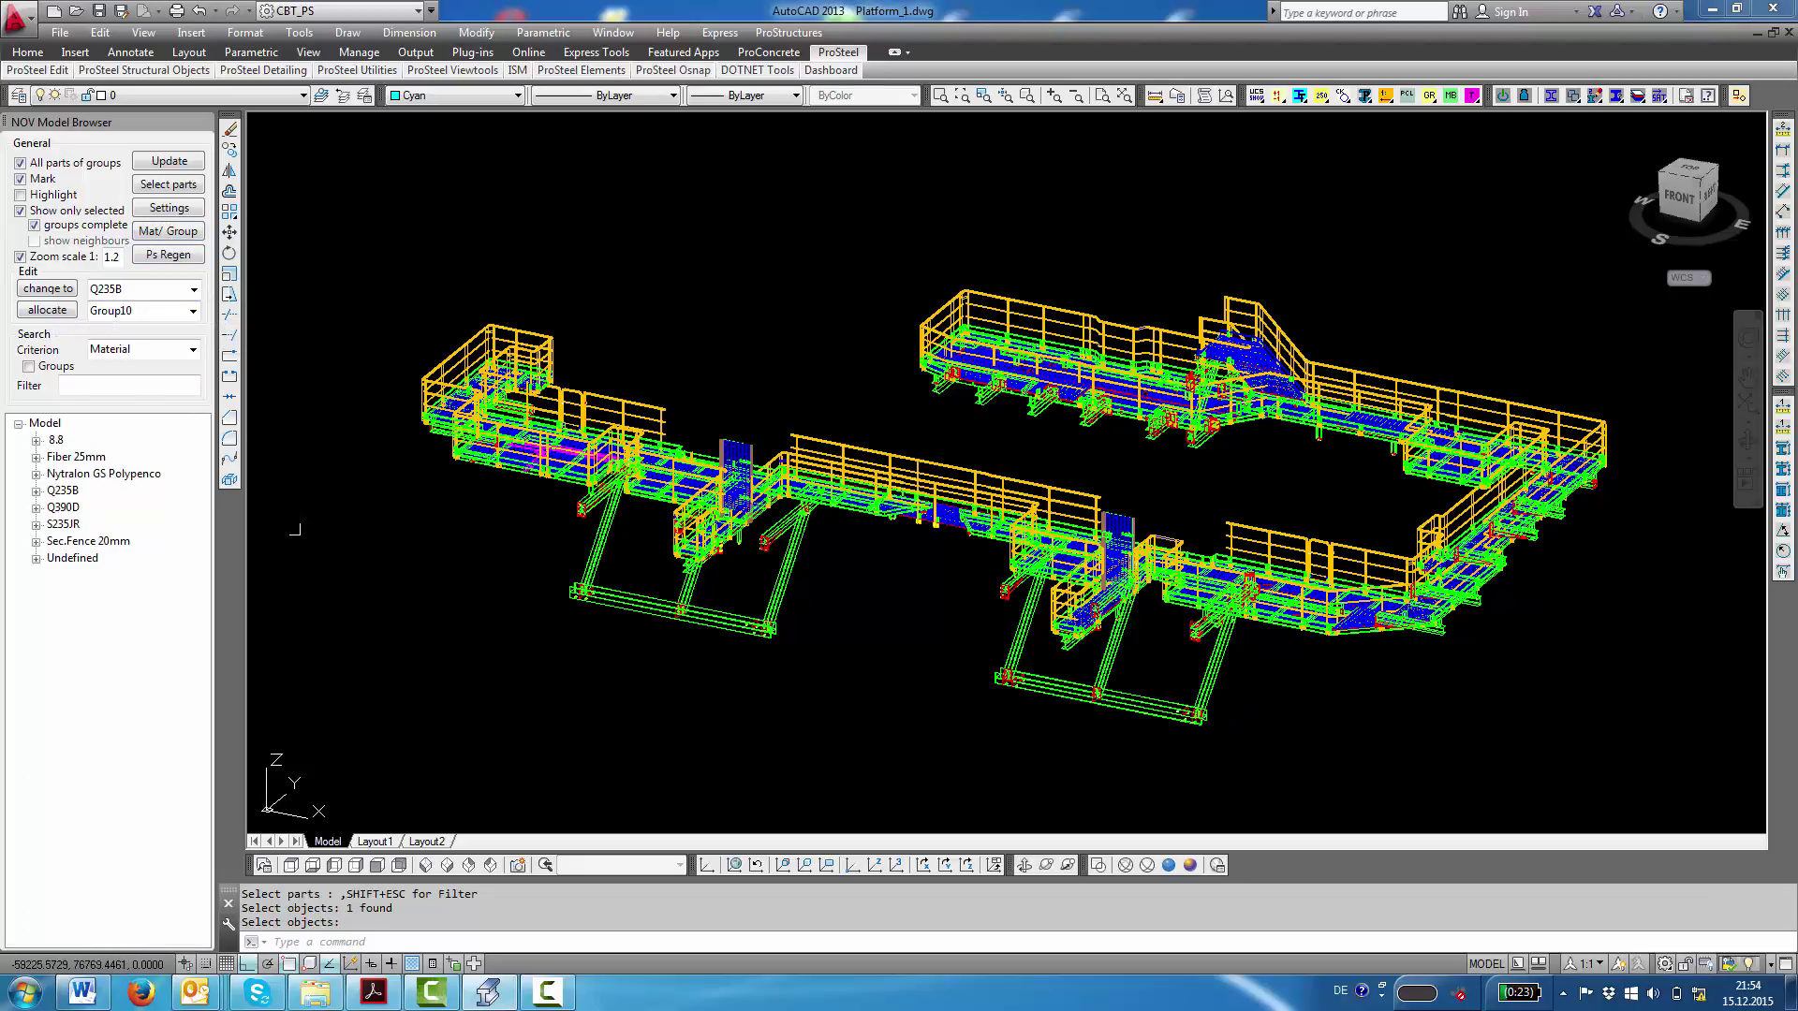
# - Isolate the S235JR parts and inspect the straight pipe piece of a handrail elbow up close
pyautogui.click(74, 527)
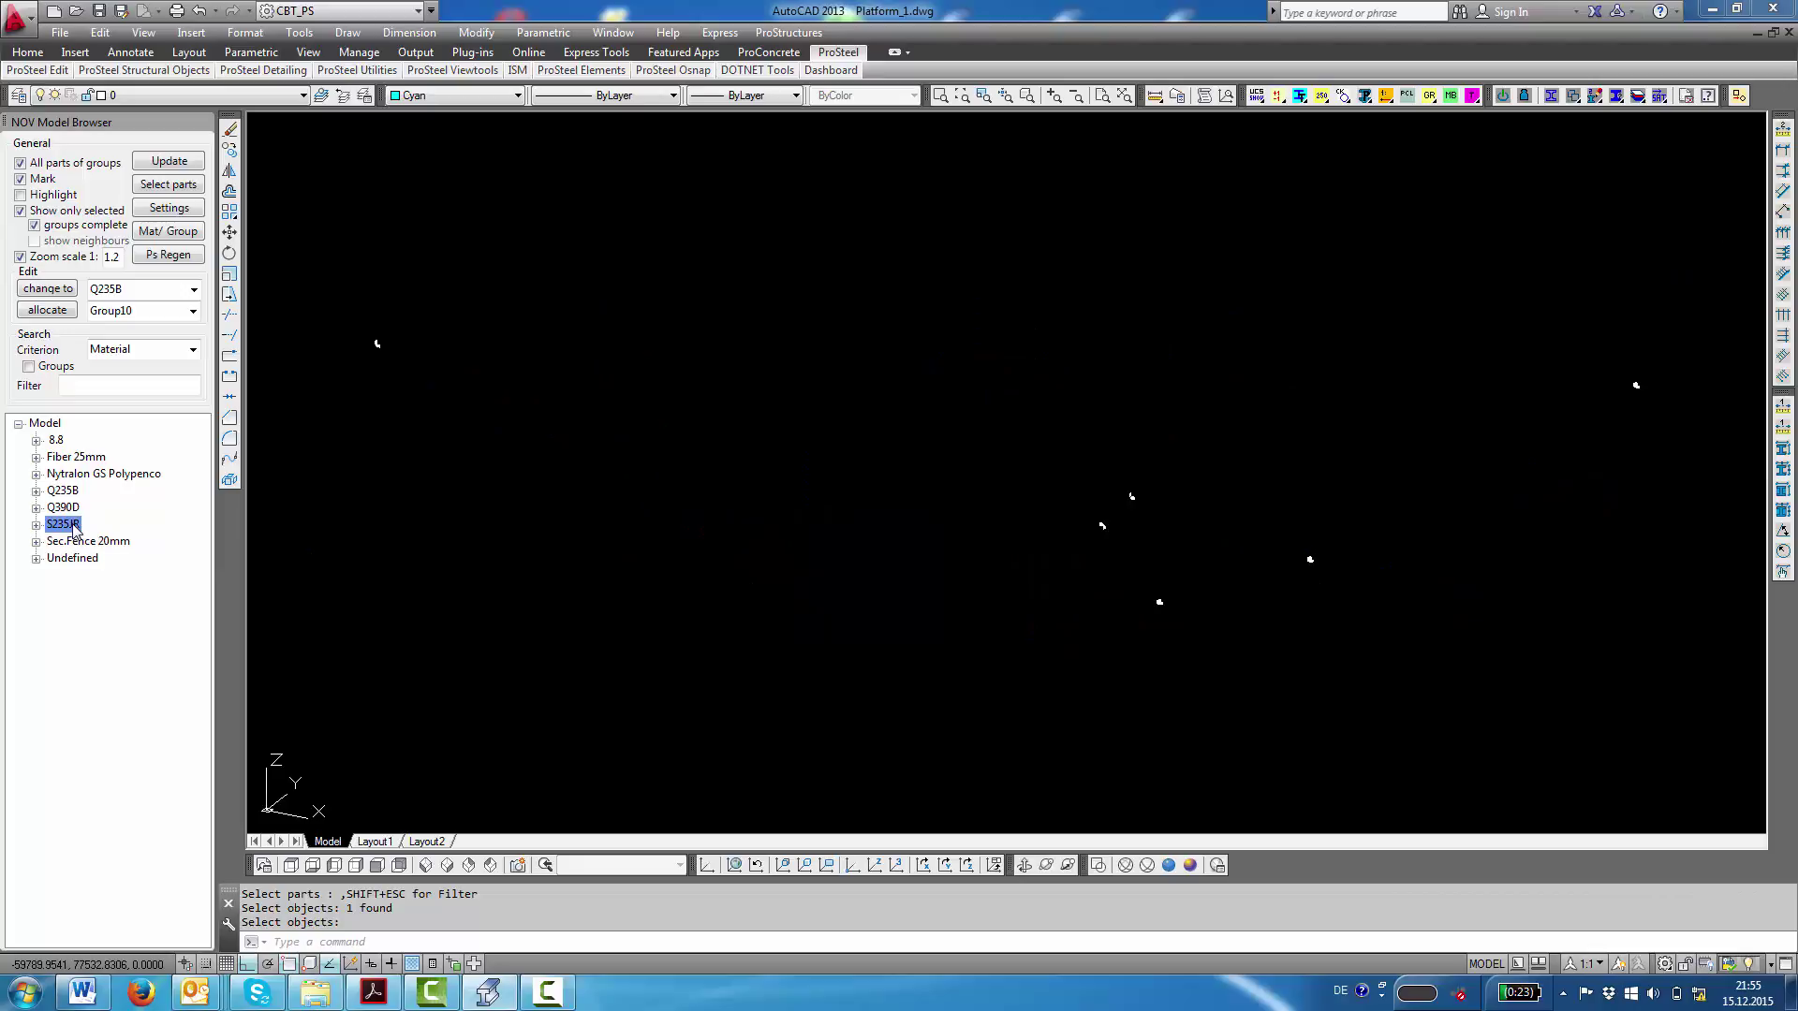
pyautogui.scroll(-1, 857, 403)
pyautogui.scroll(2, 1137, 514)
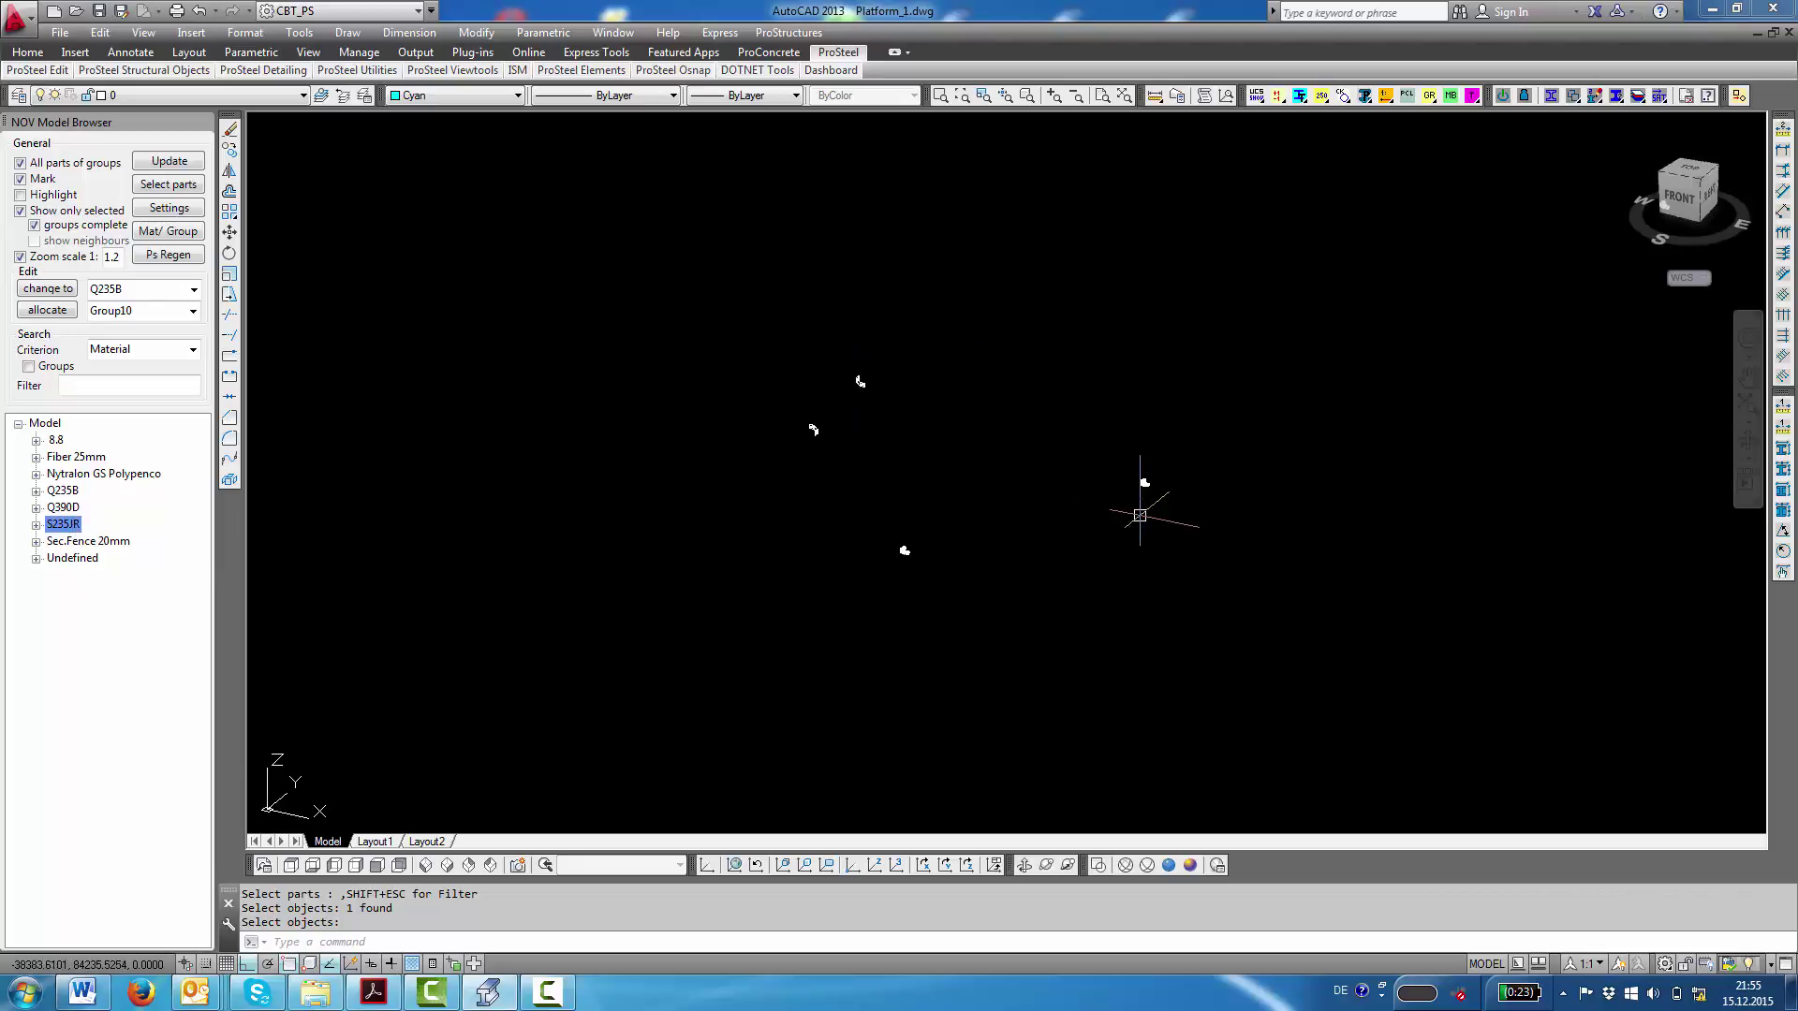
pyautogui.scroll(6, 1140, 515)
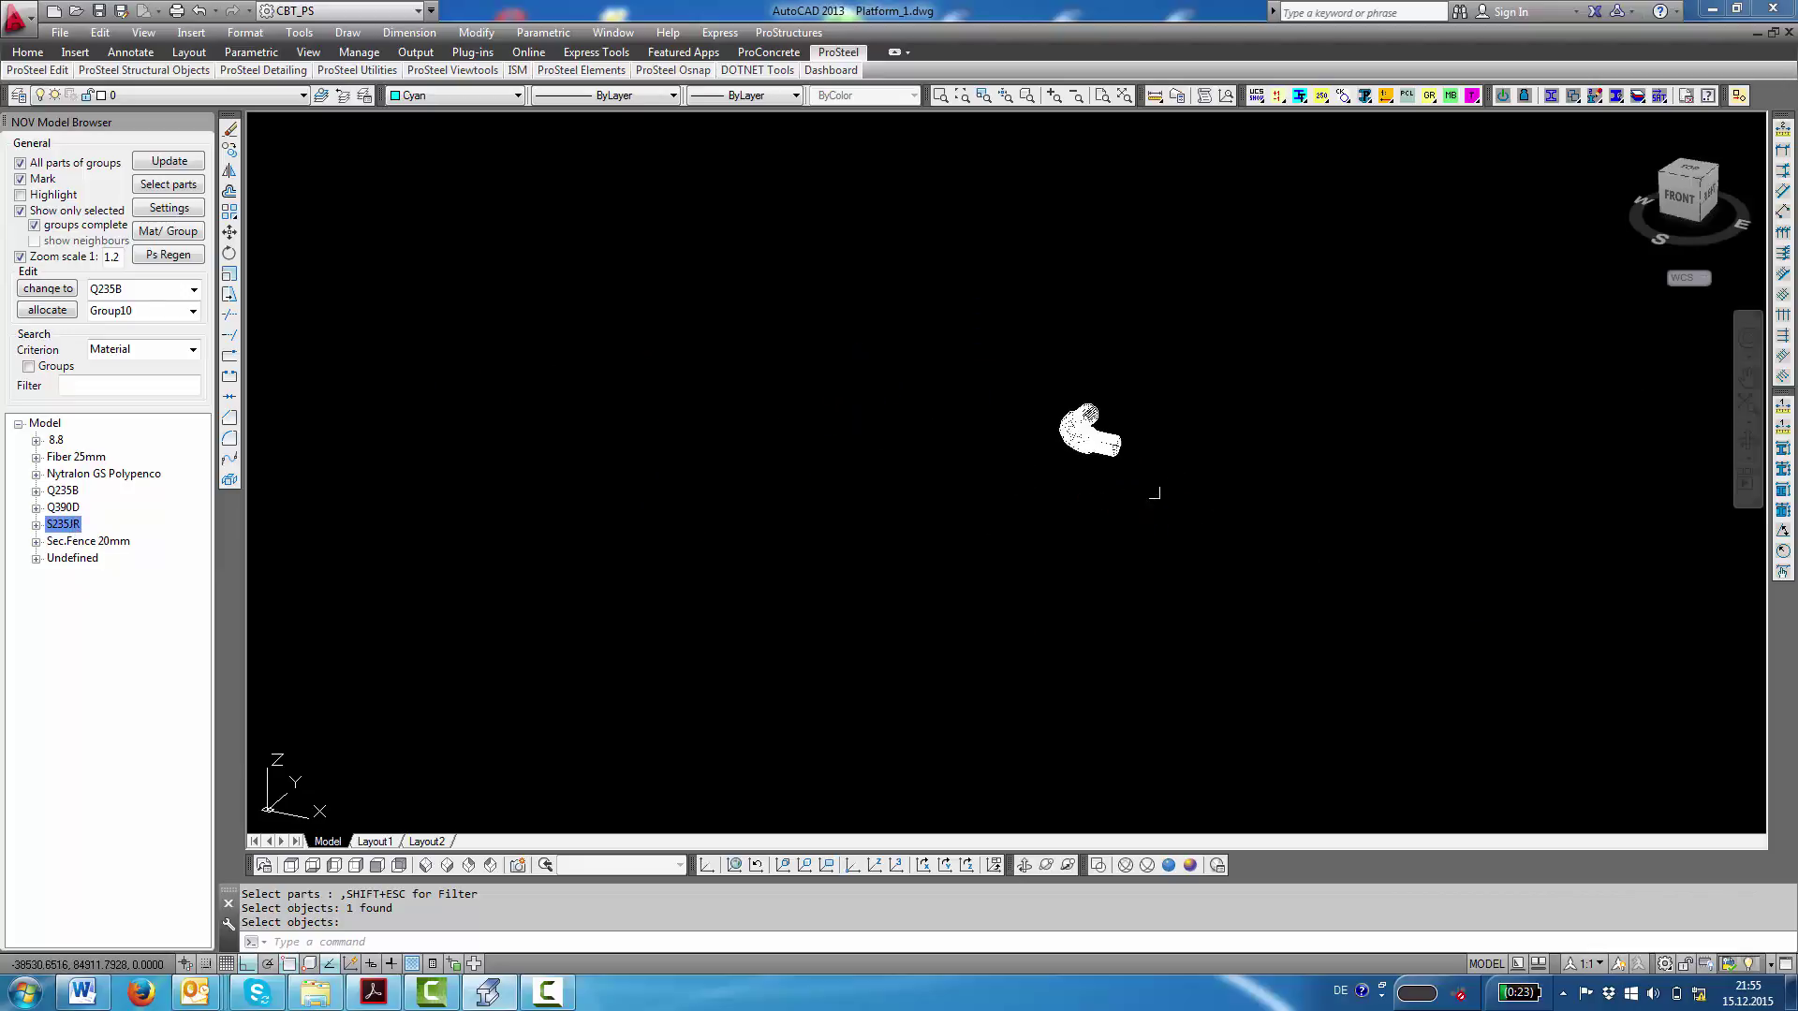
pyautogui.click(1101, 431)
pyautogui.scroll(-1, 1133, 459)
pyautogui.scroll(2, 1015, 416)
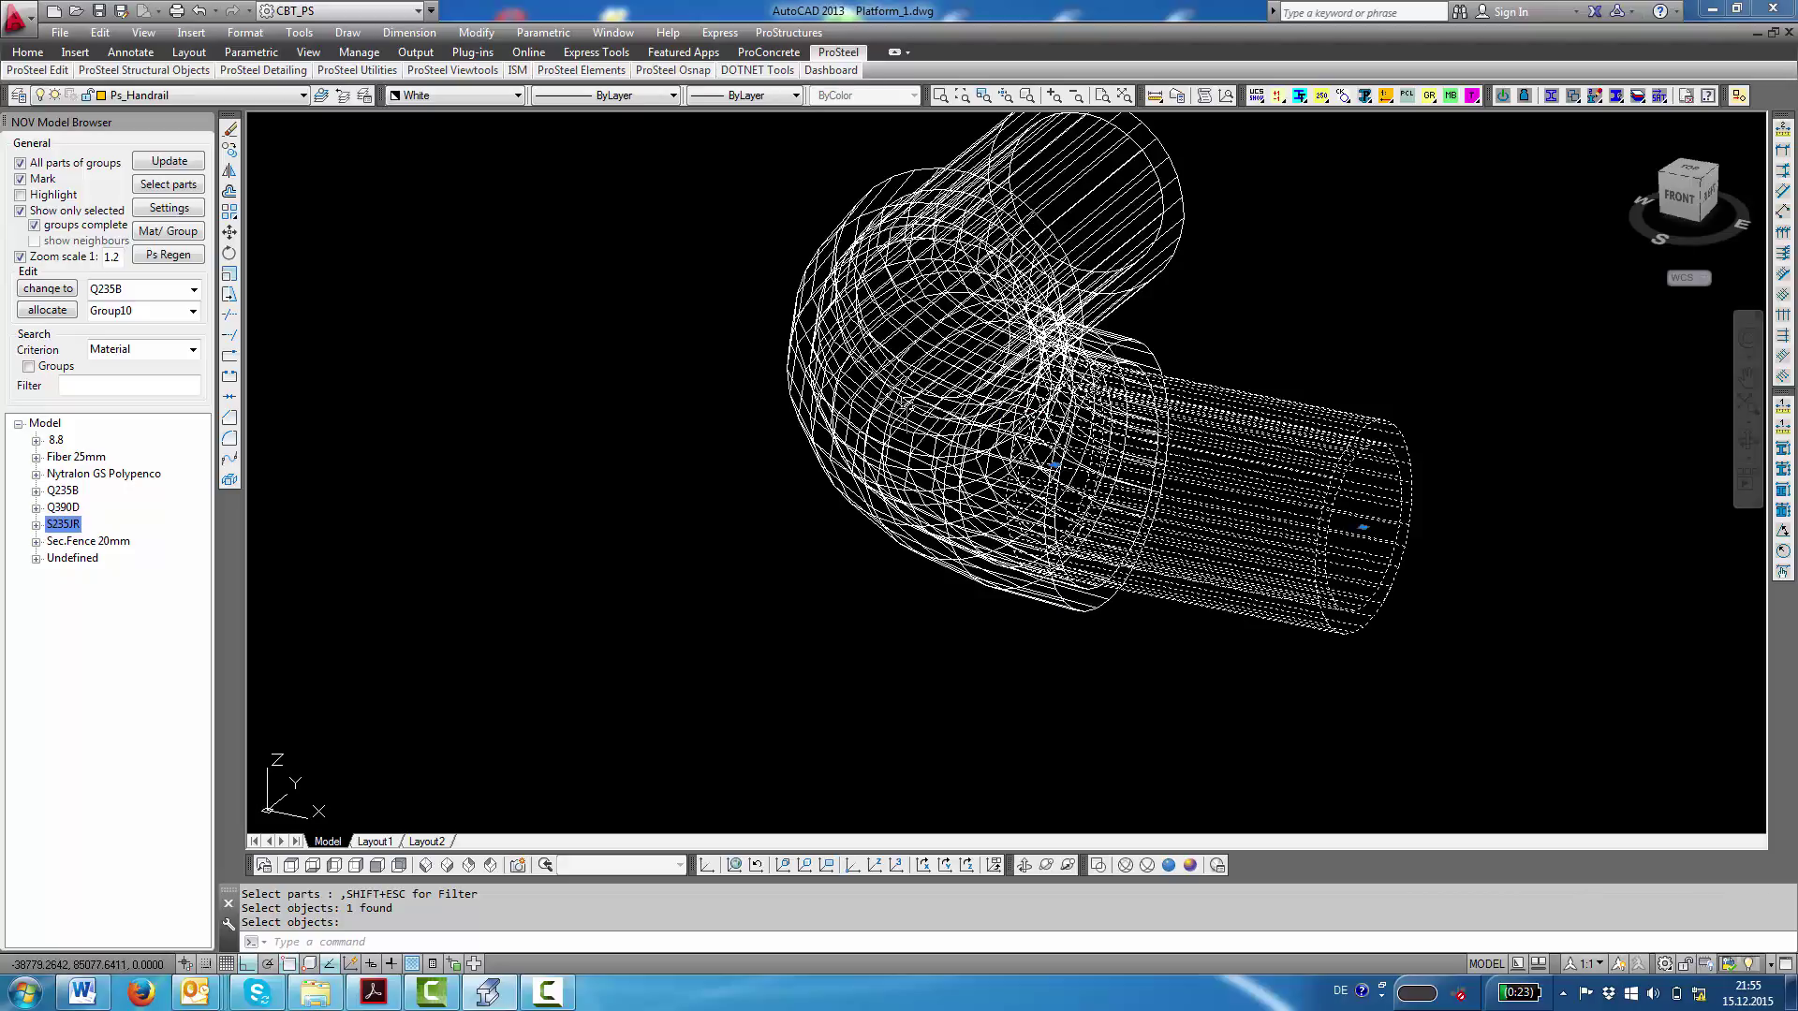
pyautogui.press('Escape')
# - Examine the bent plates among the isolated S235JR parts
pyautogui.scroll(-8, 1276, 398)
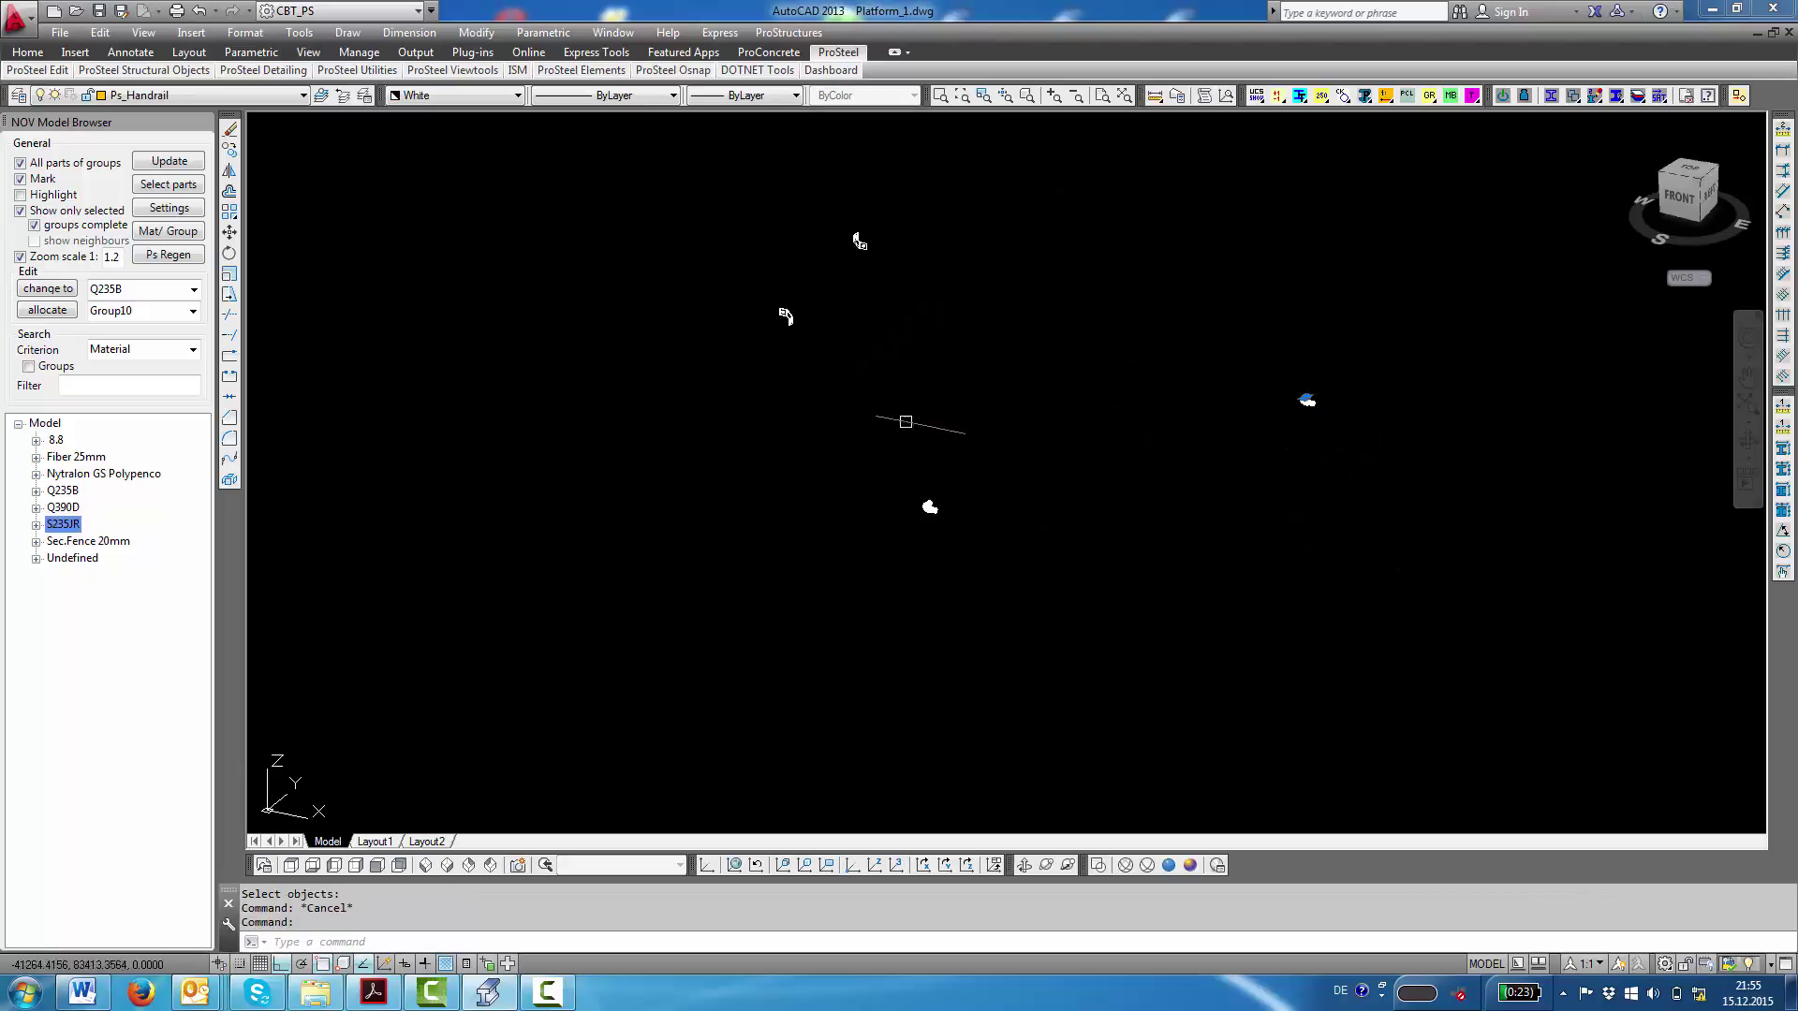
pyautogui.scroll(6, 968, 395)
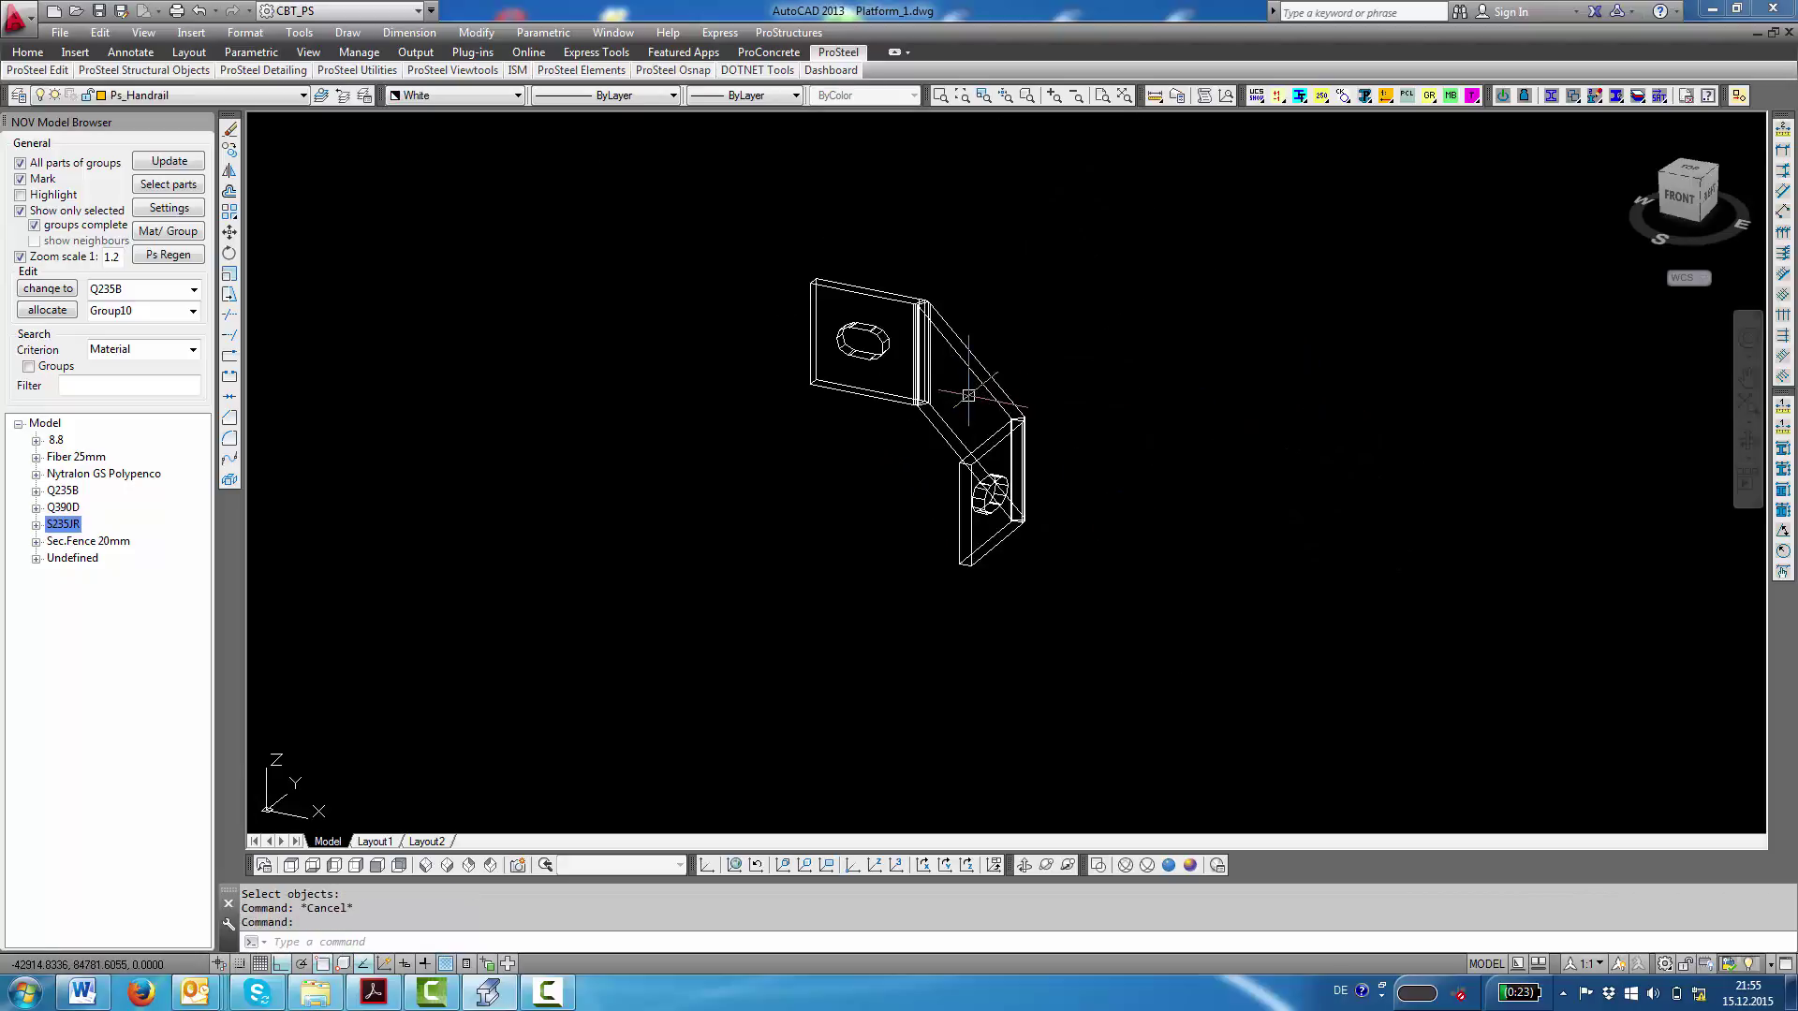
pyautogui.scroll(-10, 968, 396)
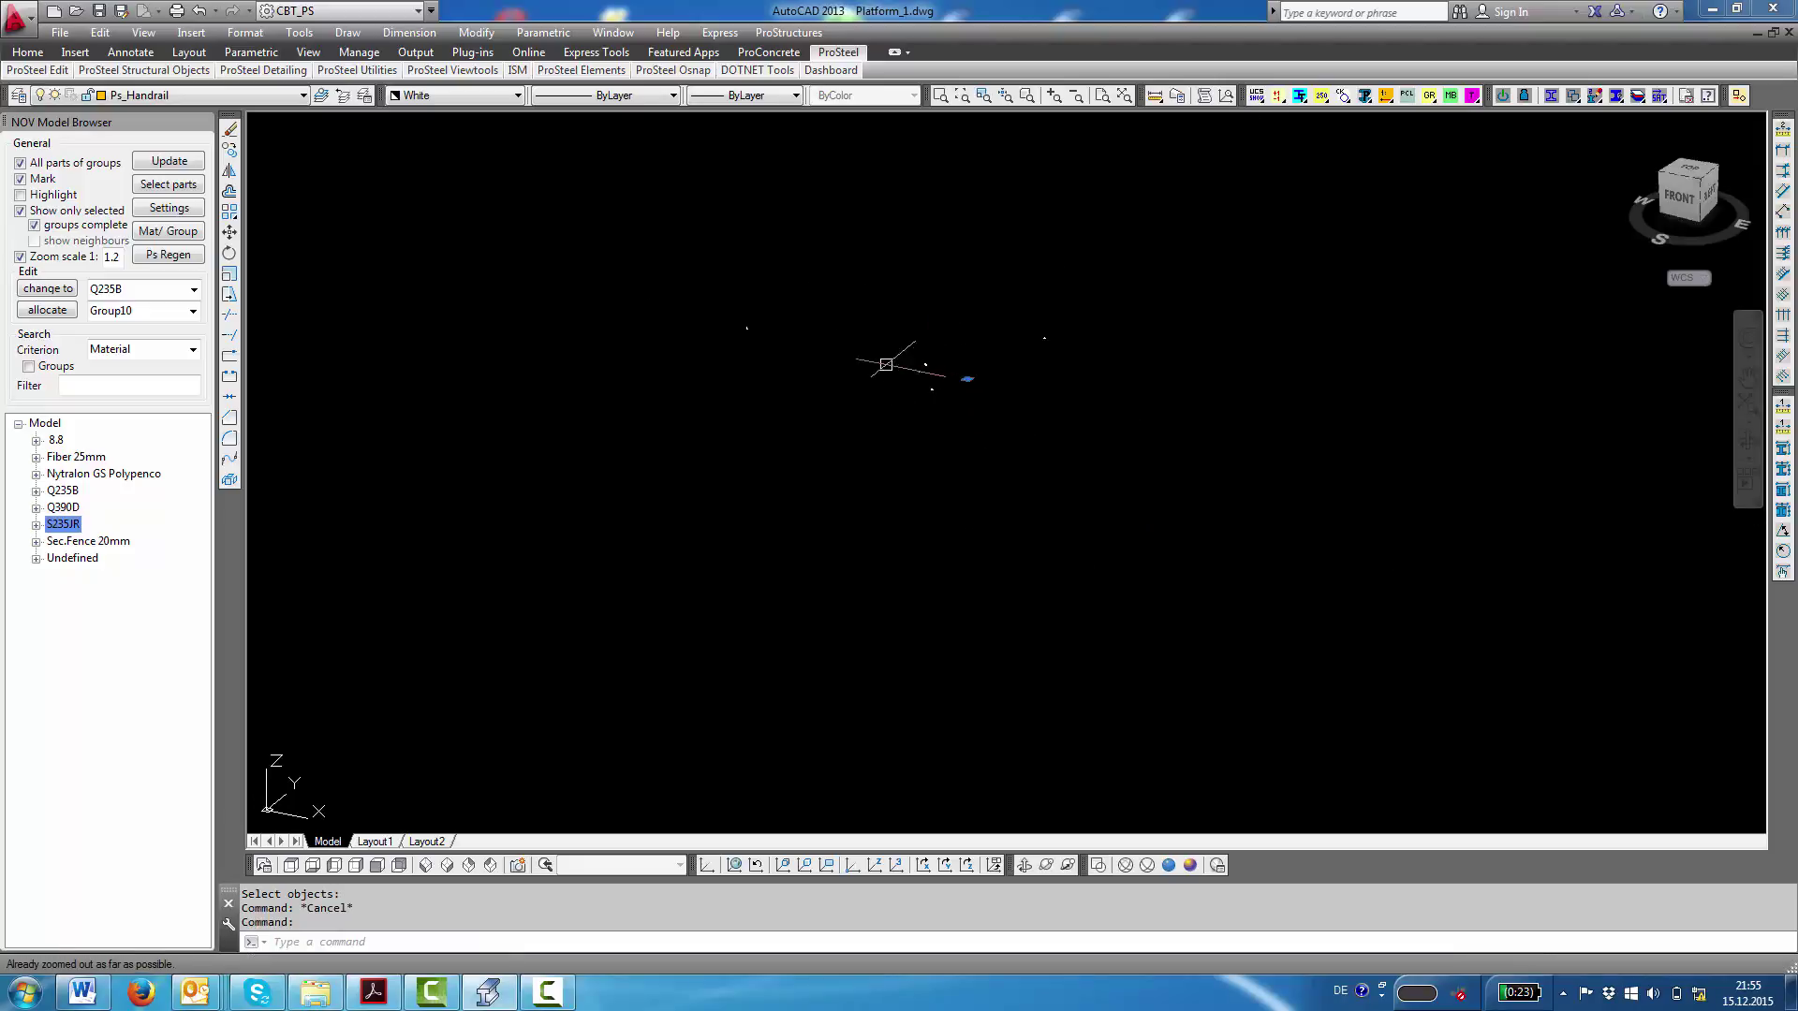
pyautogui.scroll(10, 746, 328)
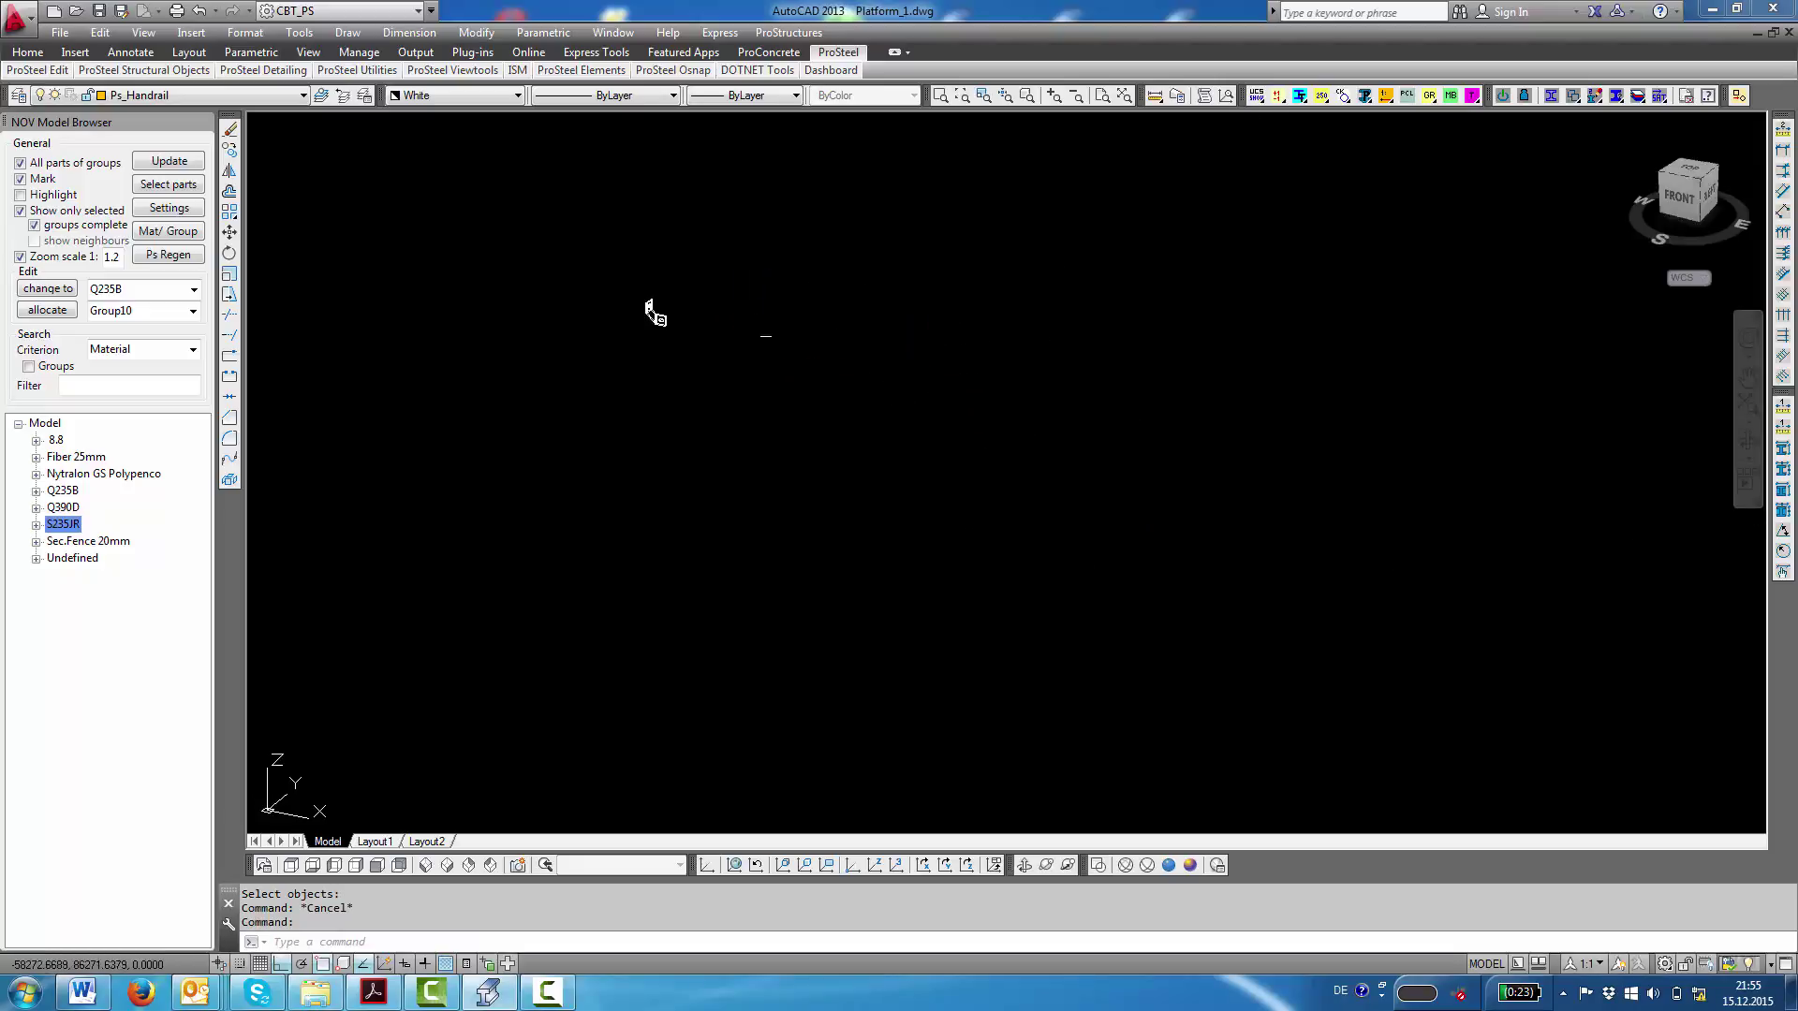
# - Update the tree to the visible parts, select the S235JR material entry and change its parts' material to Q235B
pyautogui.scroll(-5, 750, 321)
pyautogui.click(172, 165)
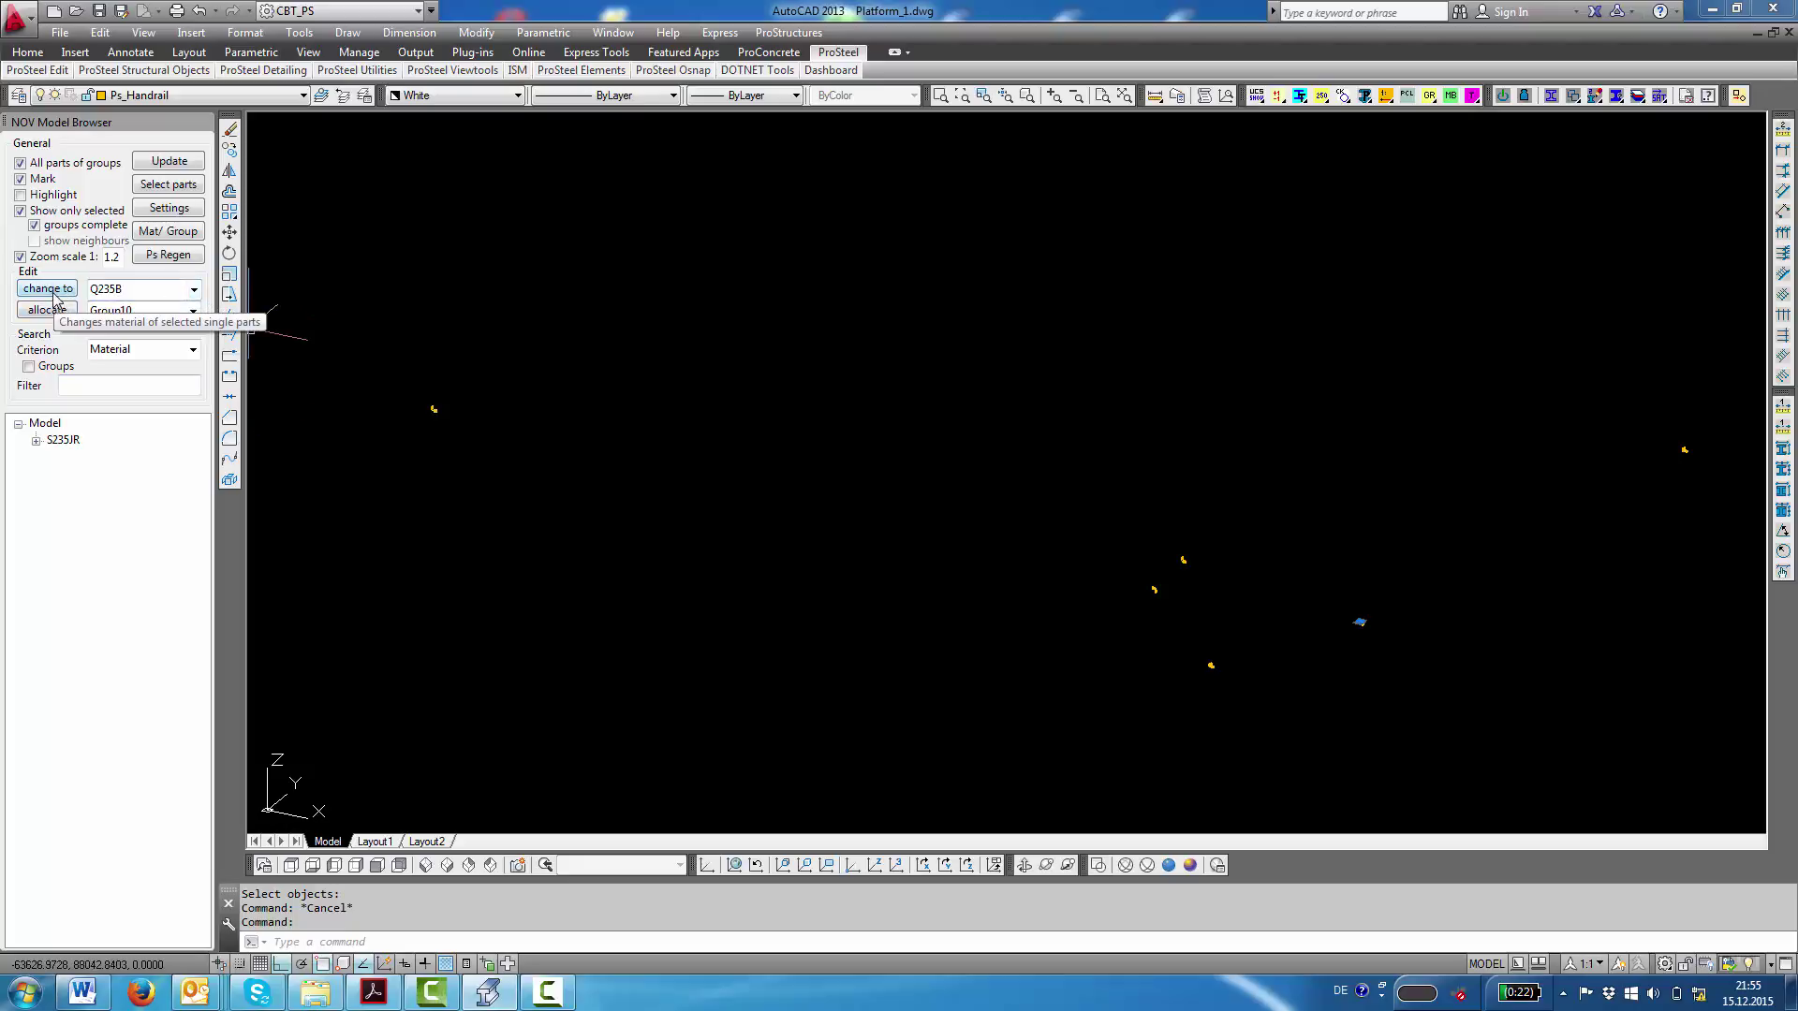
pyautogui.click(63, 440)
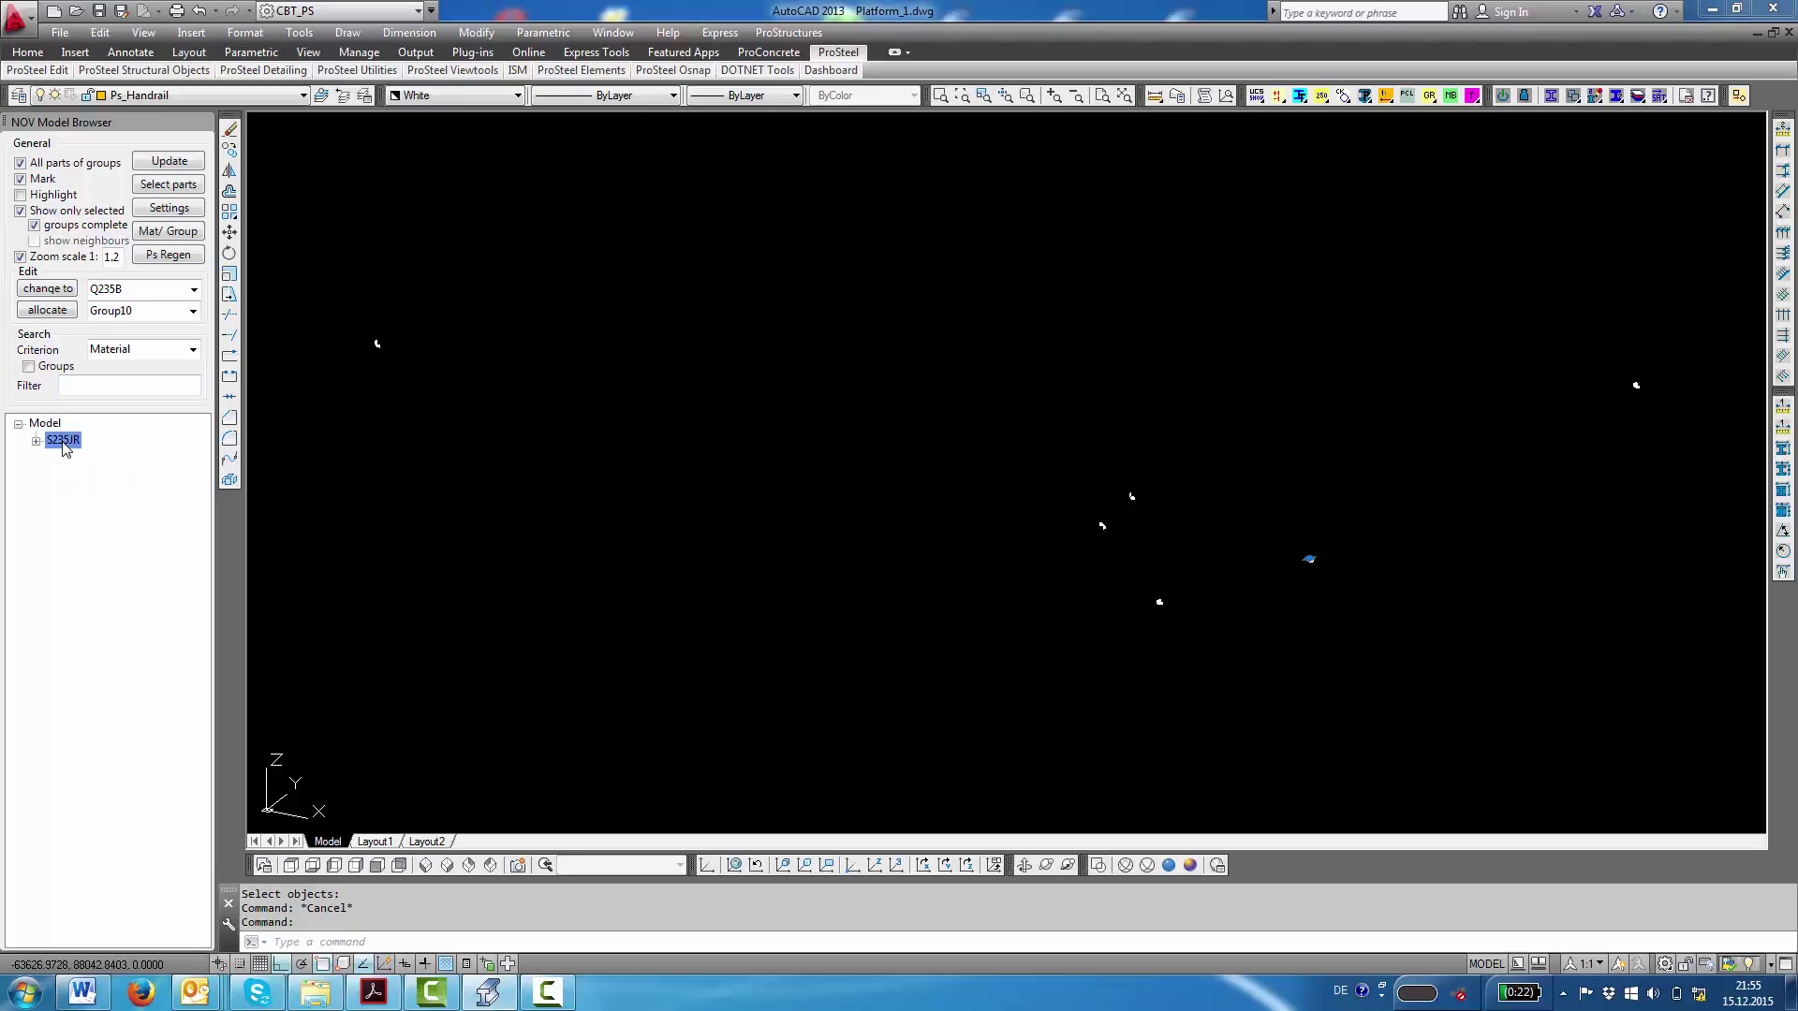
pyautogui.click(50, 290)
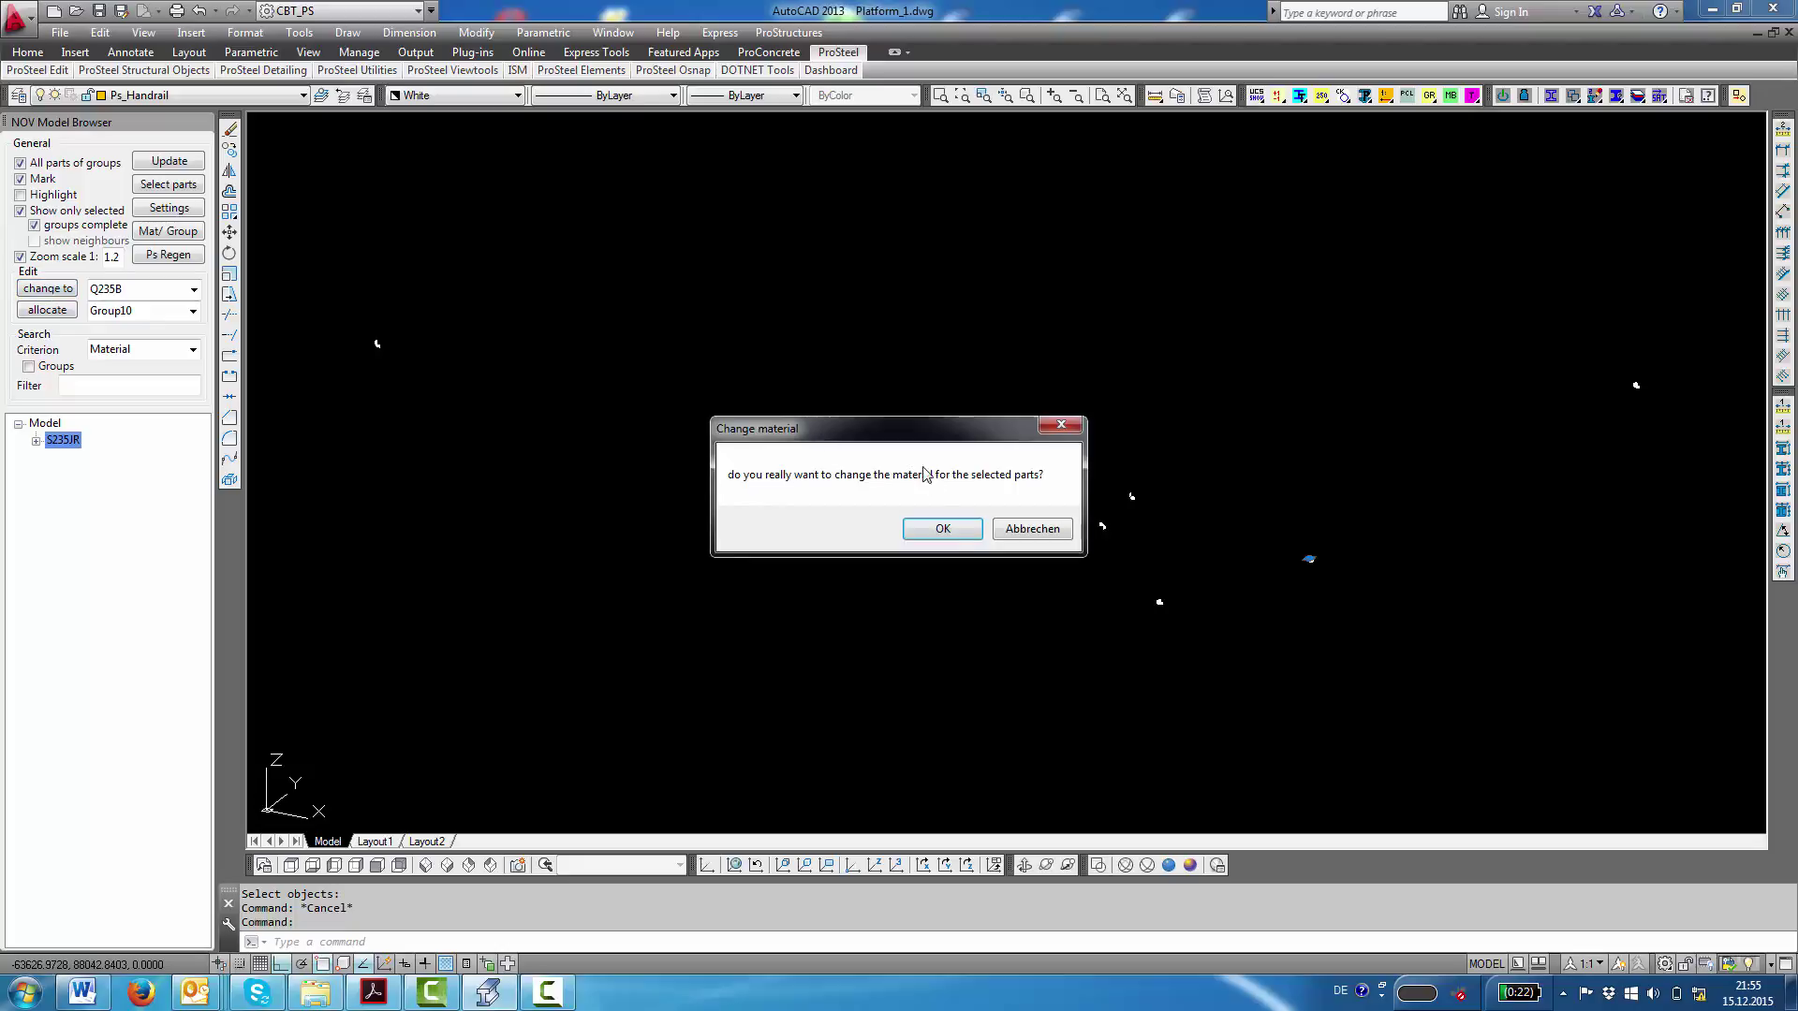
pyautogui.click(936, 526)
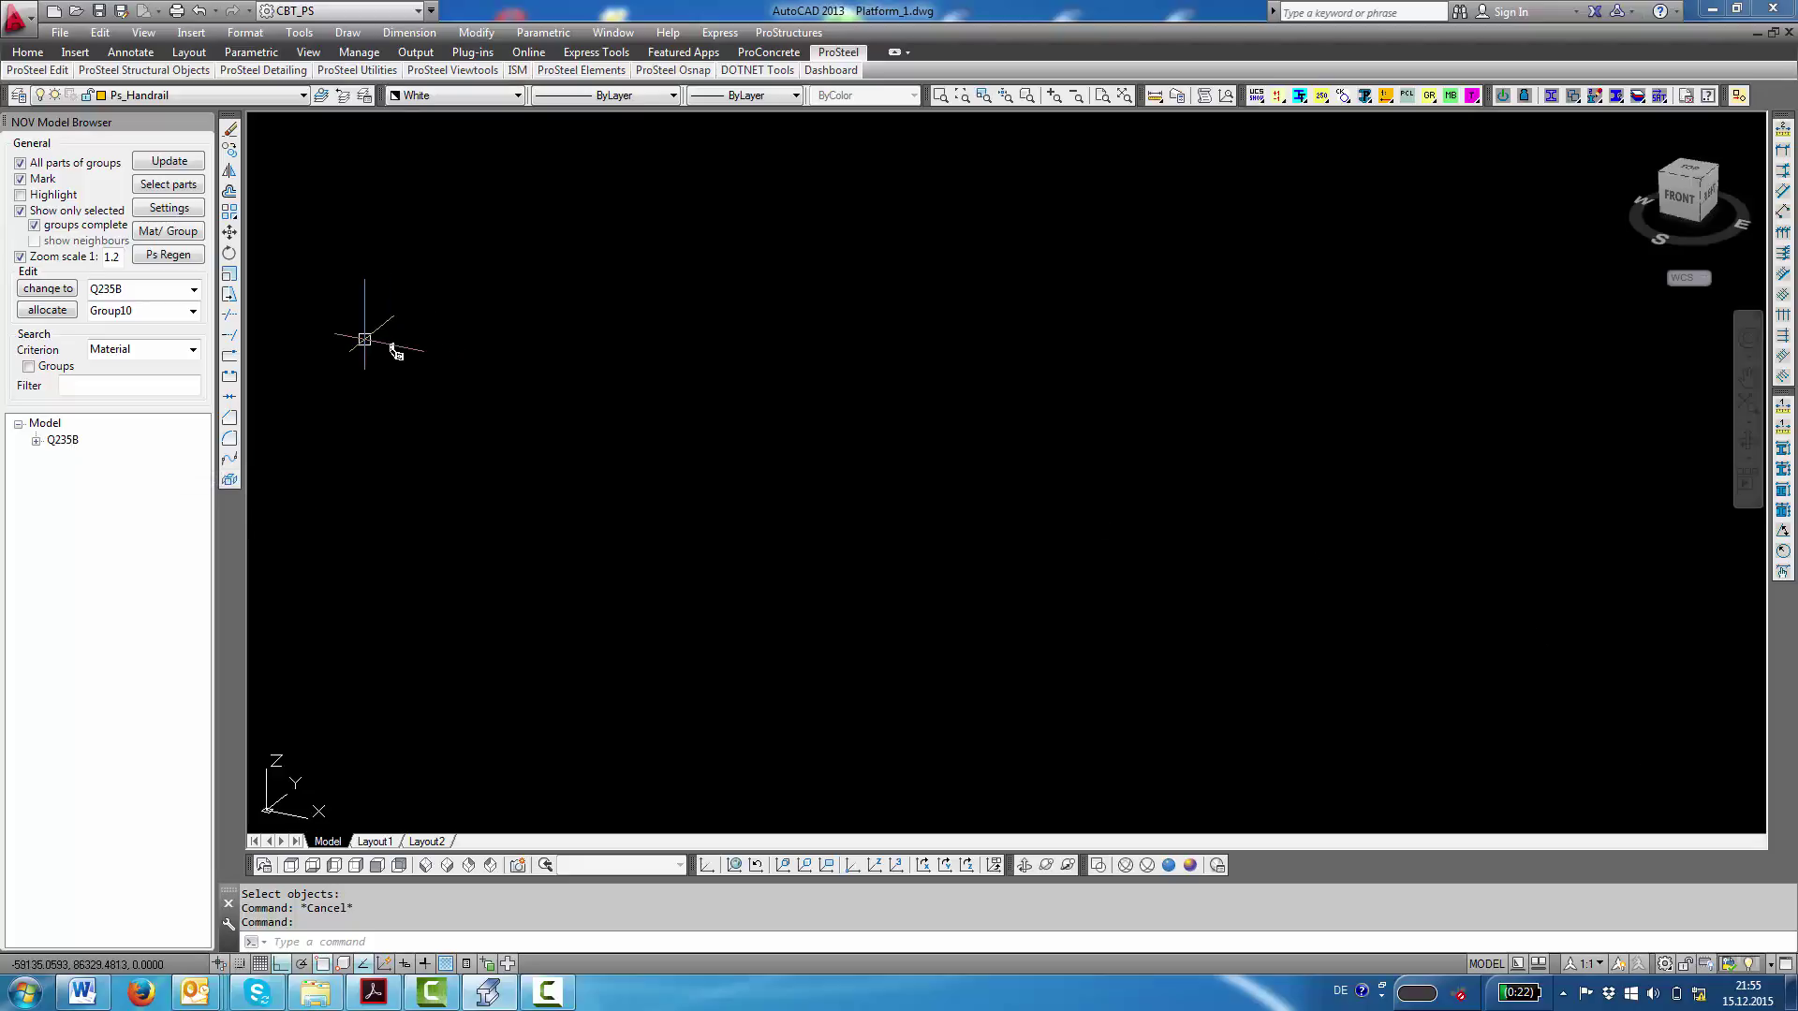
# - Inspect one of the bent handrail plates whose material was changed
pyautogui.scroll(2, 408, 363)
pyautogui.scroll(4, 378, 330)
pyautogui.scroll(-2, 495, 338)
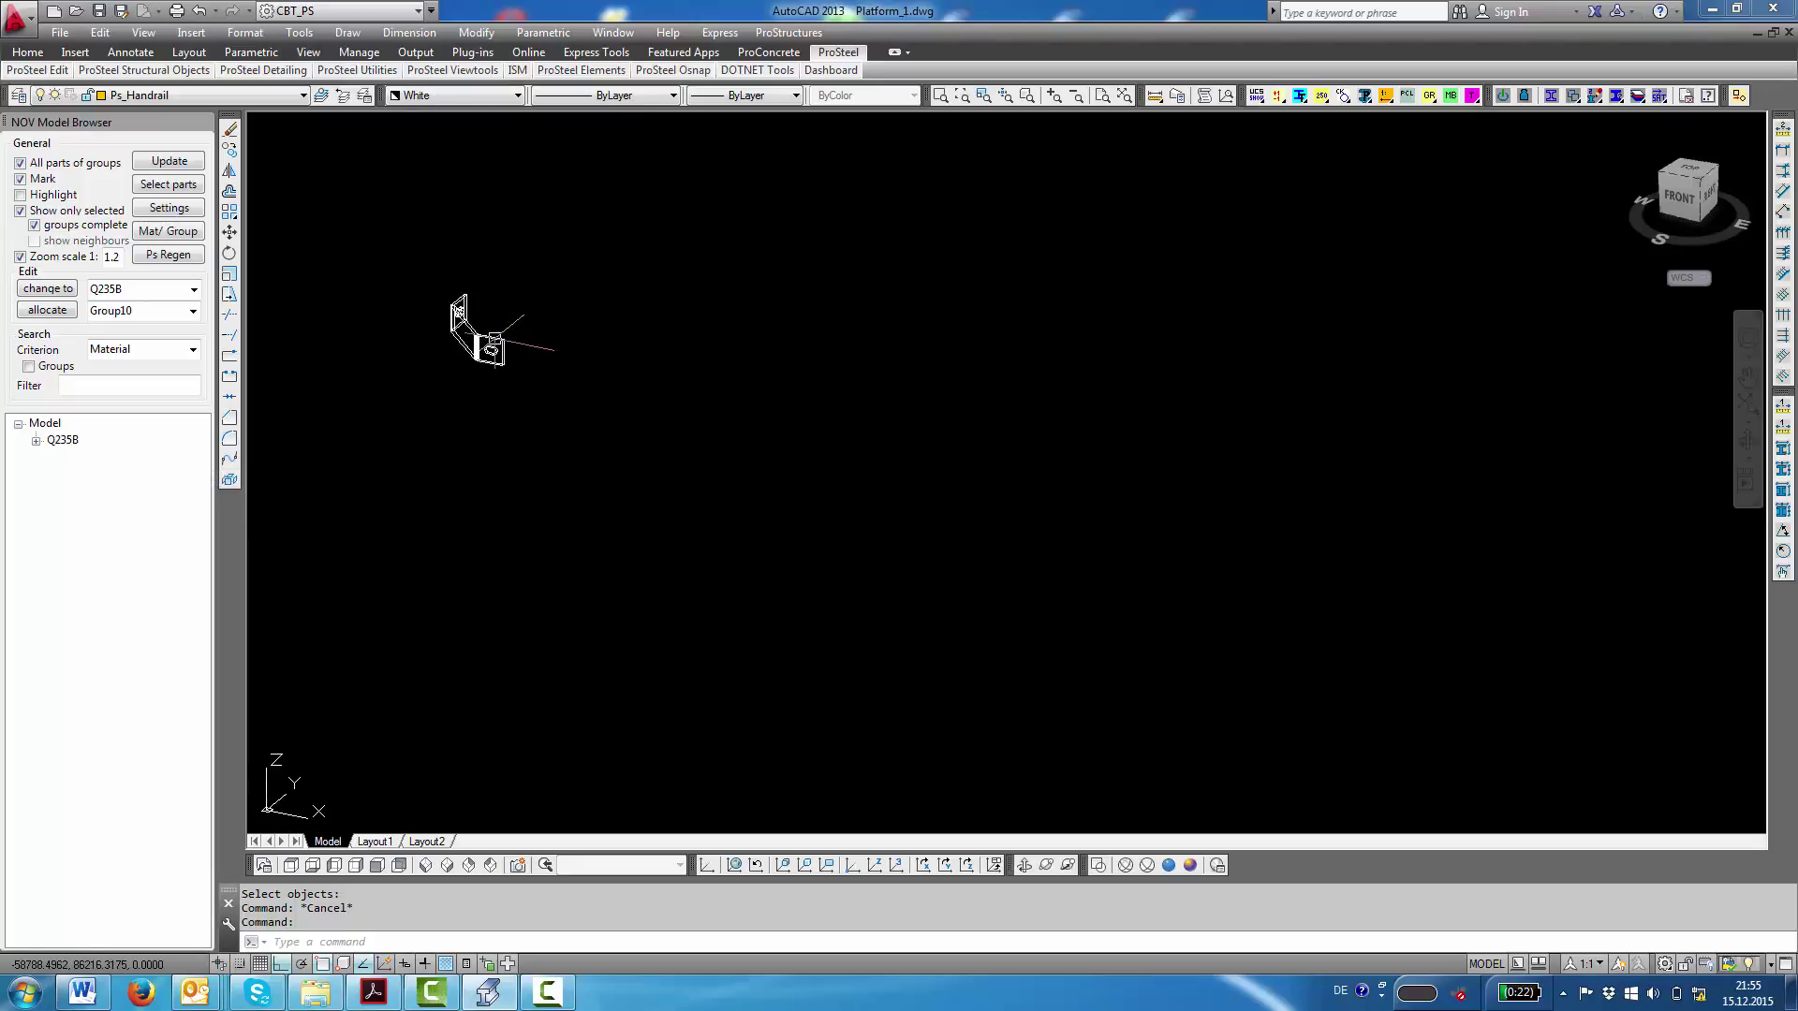
pyautogui.scroll(-2, 495, 338)
pyautogui.scroll(4, 490, 339)
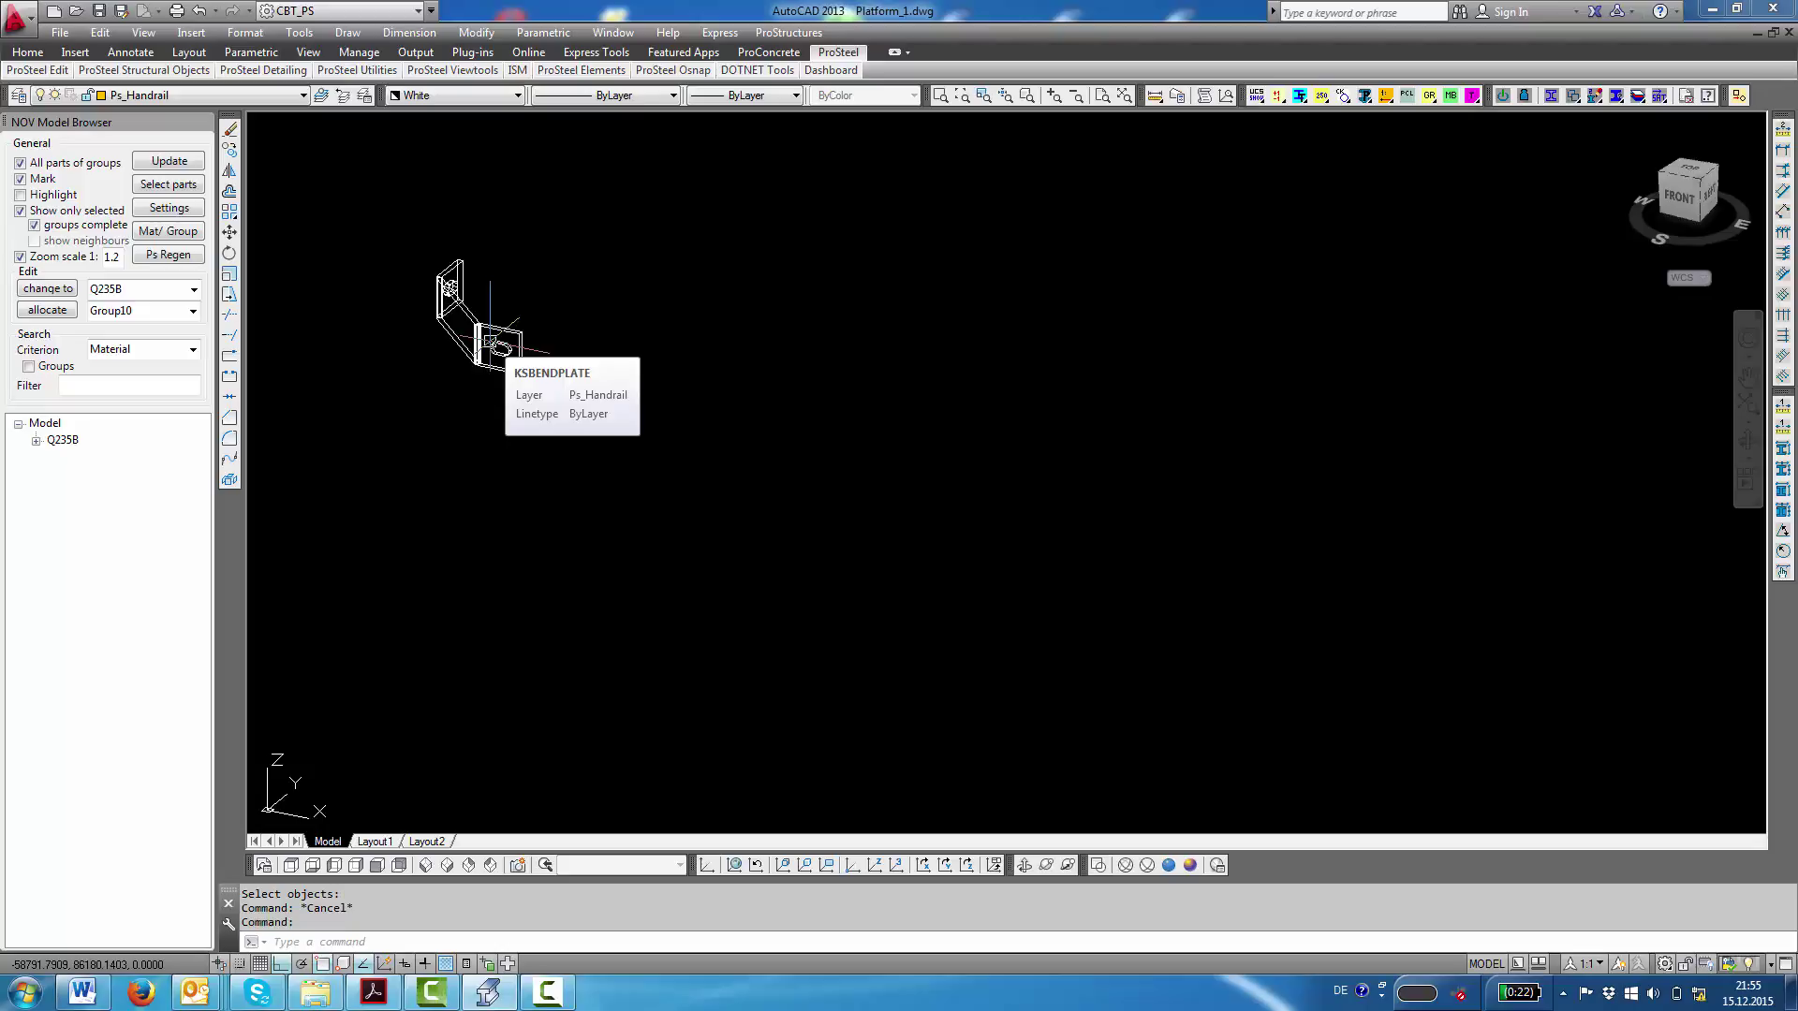
# - Regenerate the ProSteel display to show the full platform and update the material tree
pyautogui.click(178, 254)
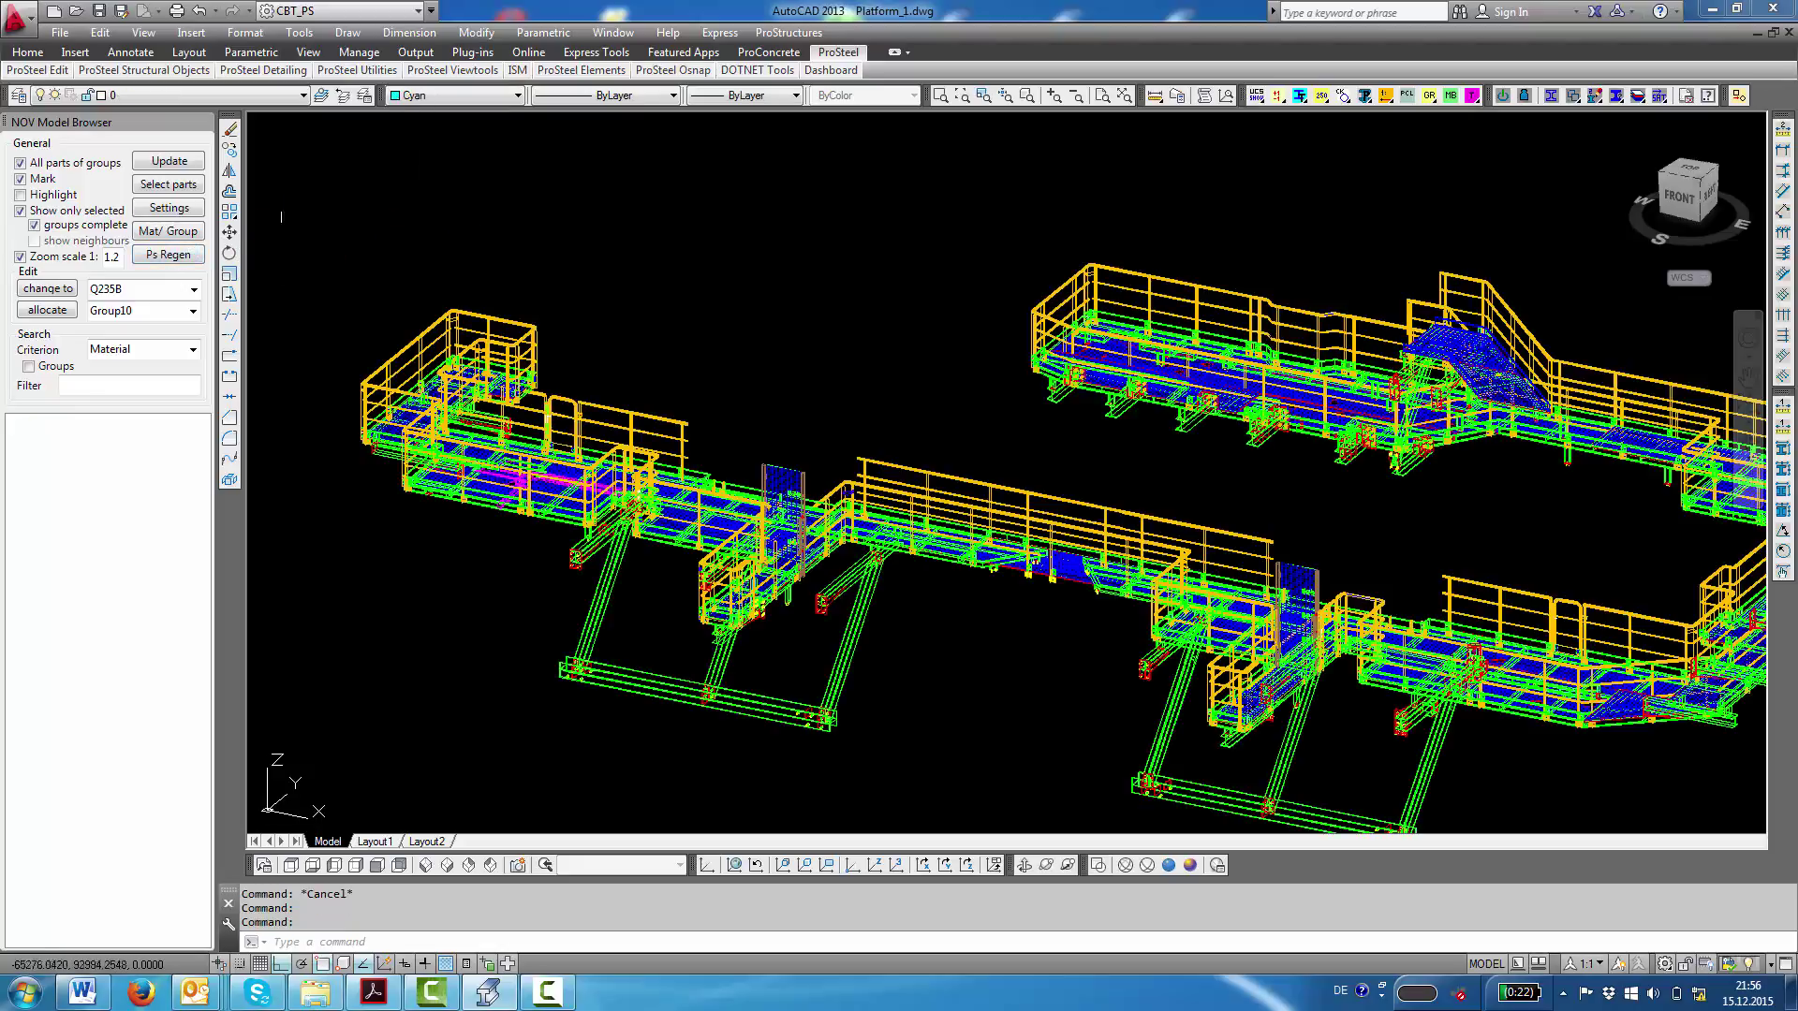
pyautogui.scroll(-3, 299, 203)
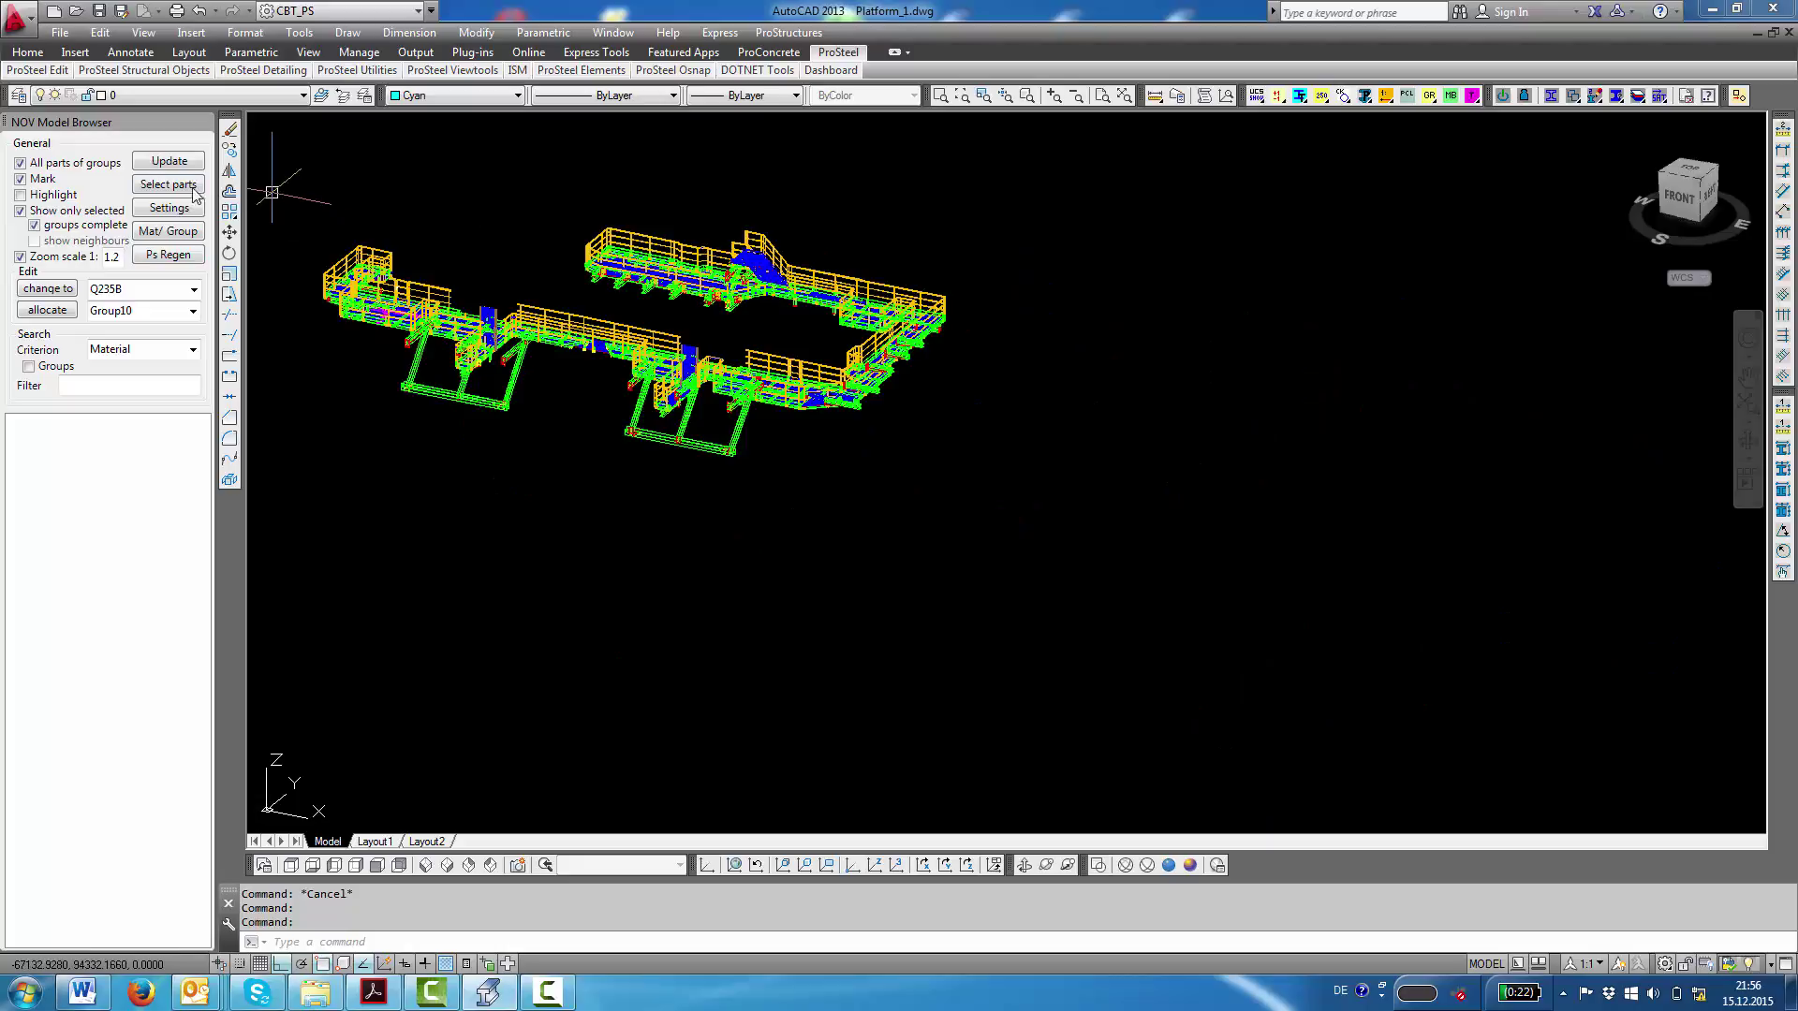
pyautogui.click(169, 166)
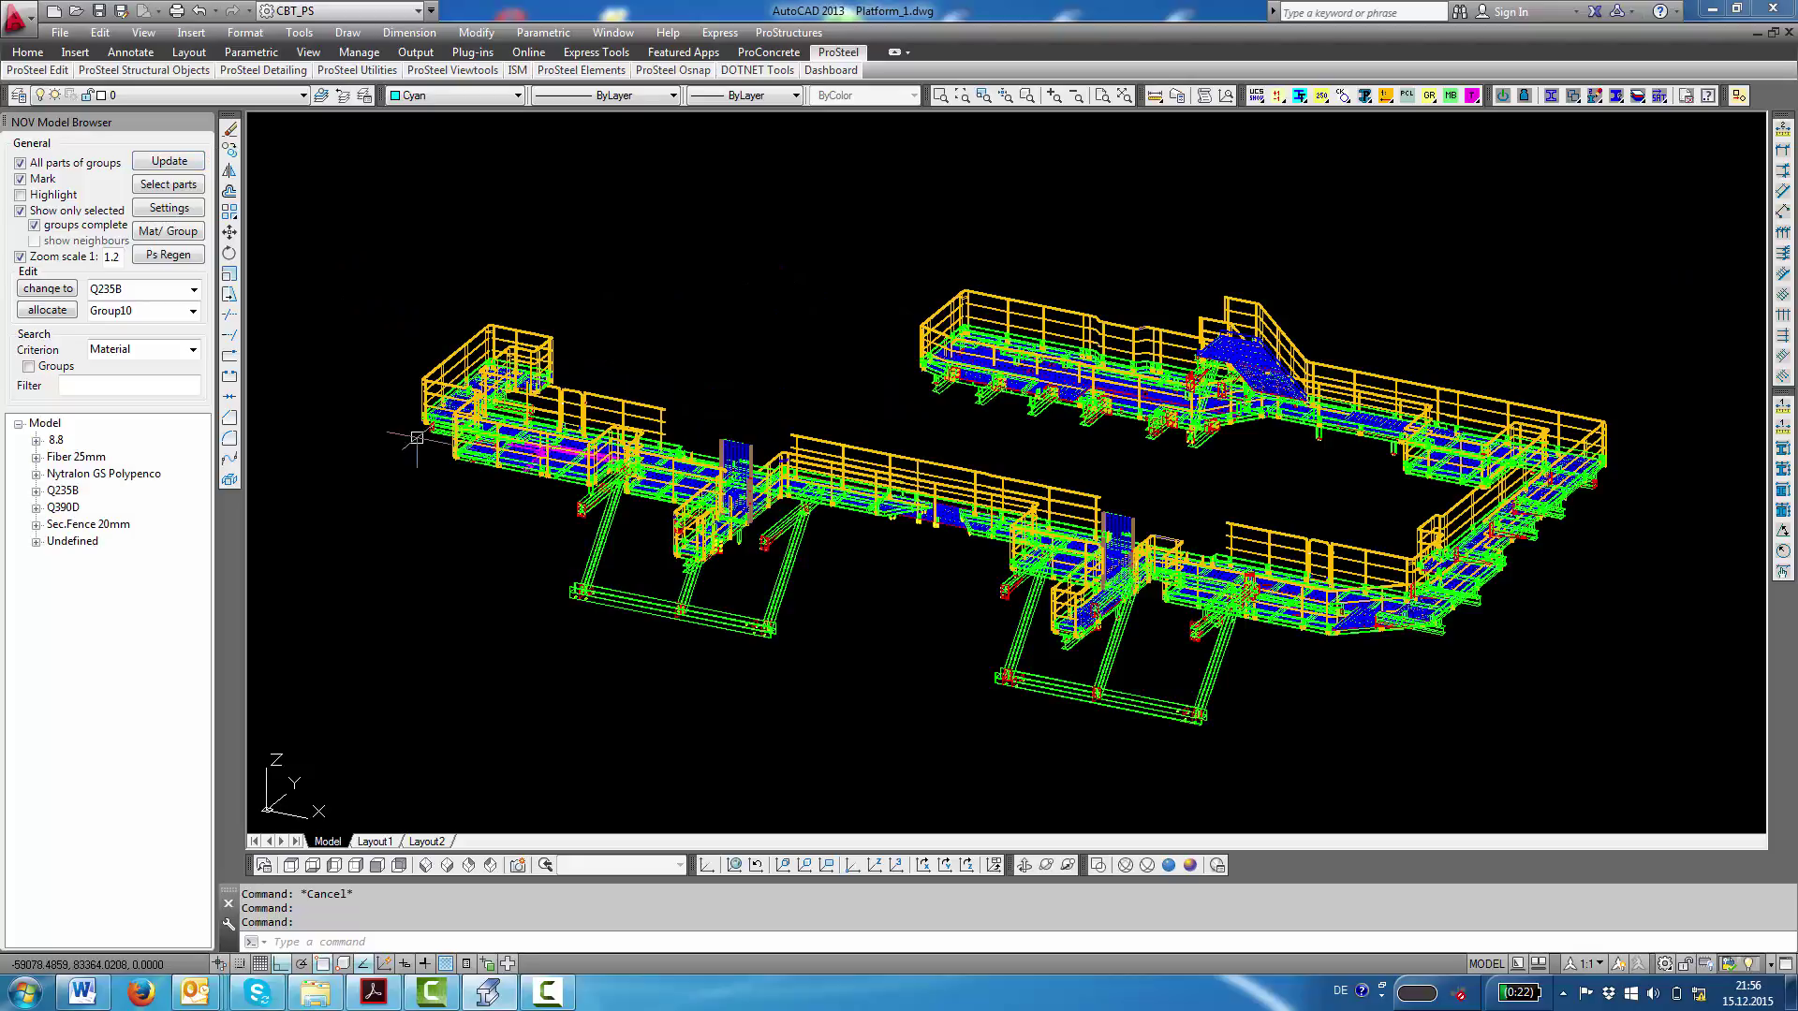
# - Switch the tree from materials to groups, set the search criterion to GroupType and isolate the Grating groups
pyautogui.click(170, 234)
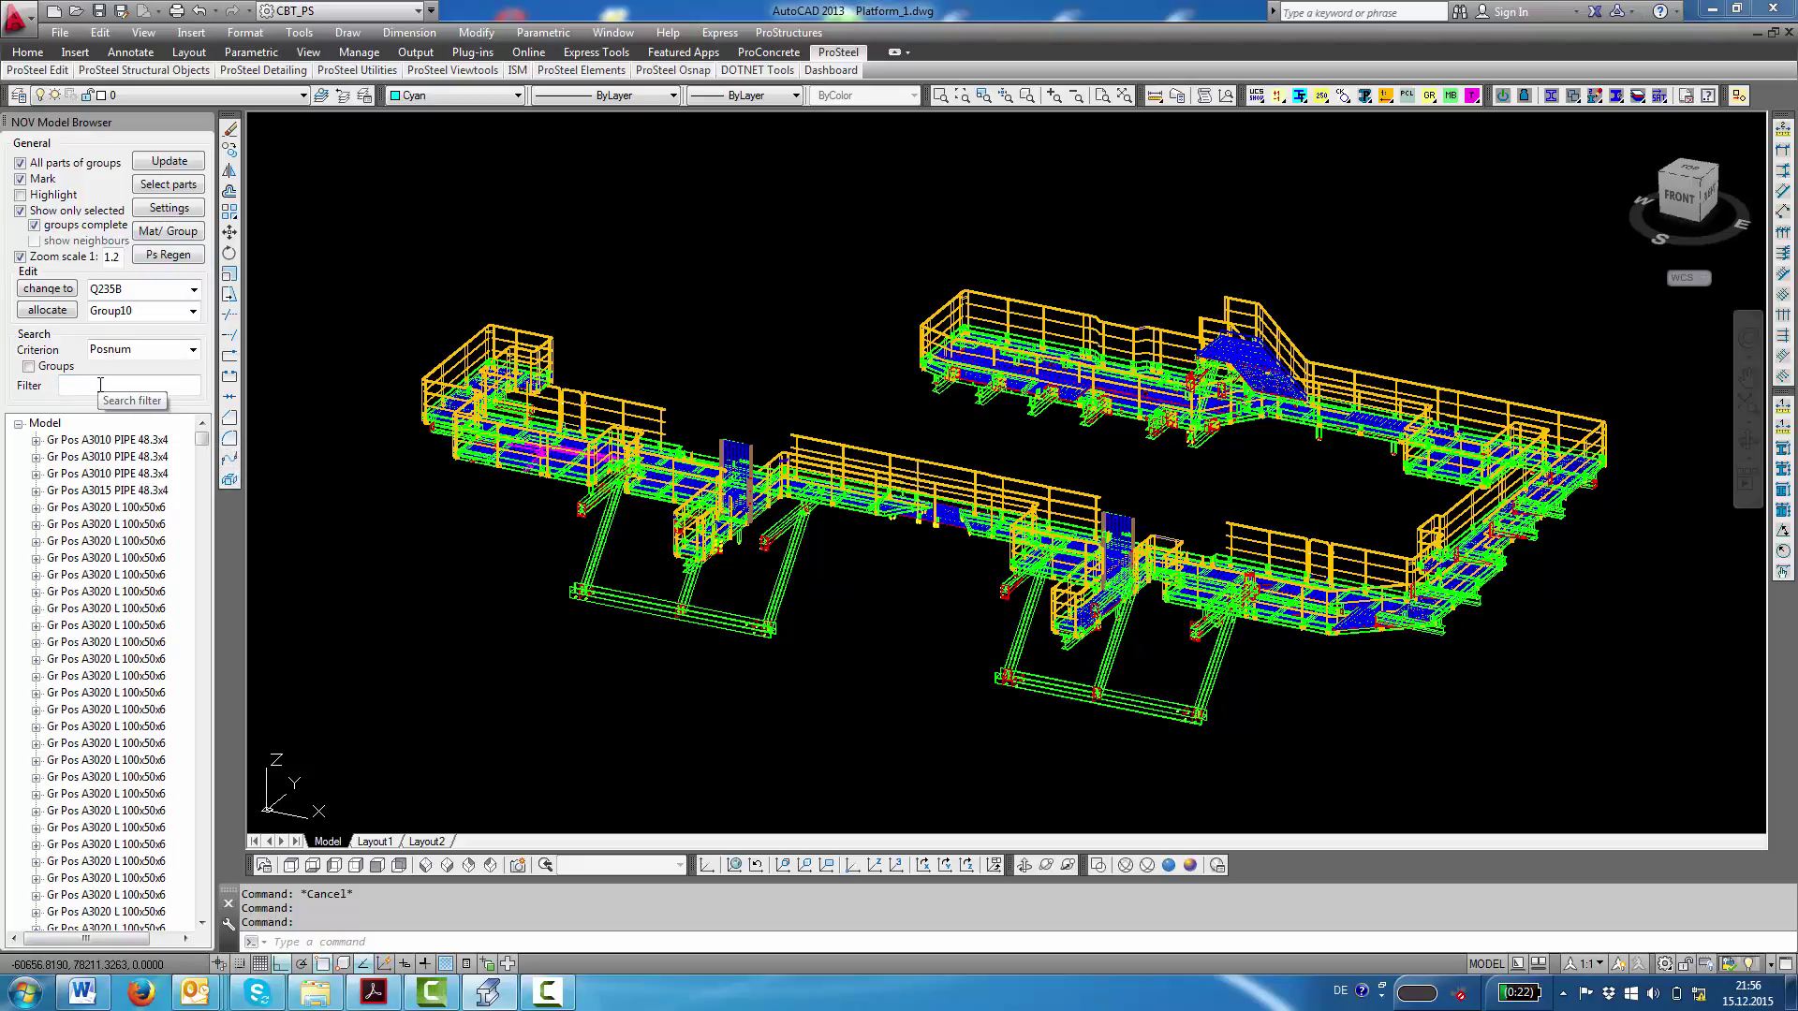
pyautogui.click(193, 349)
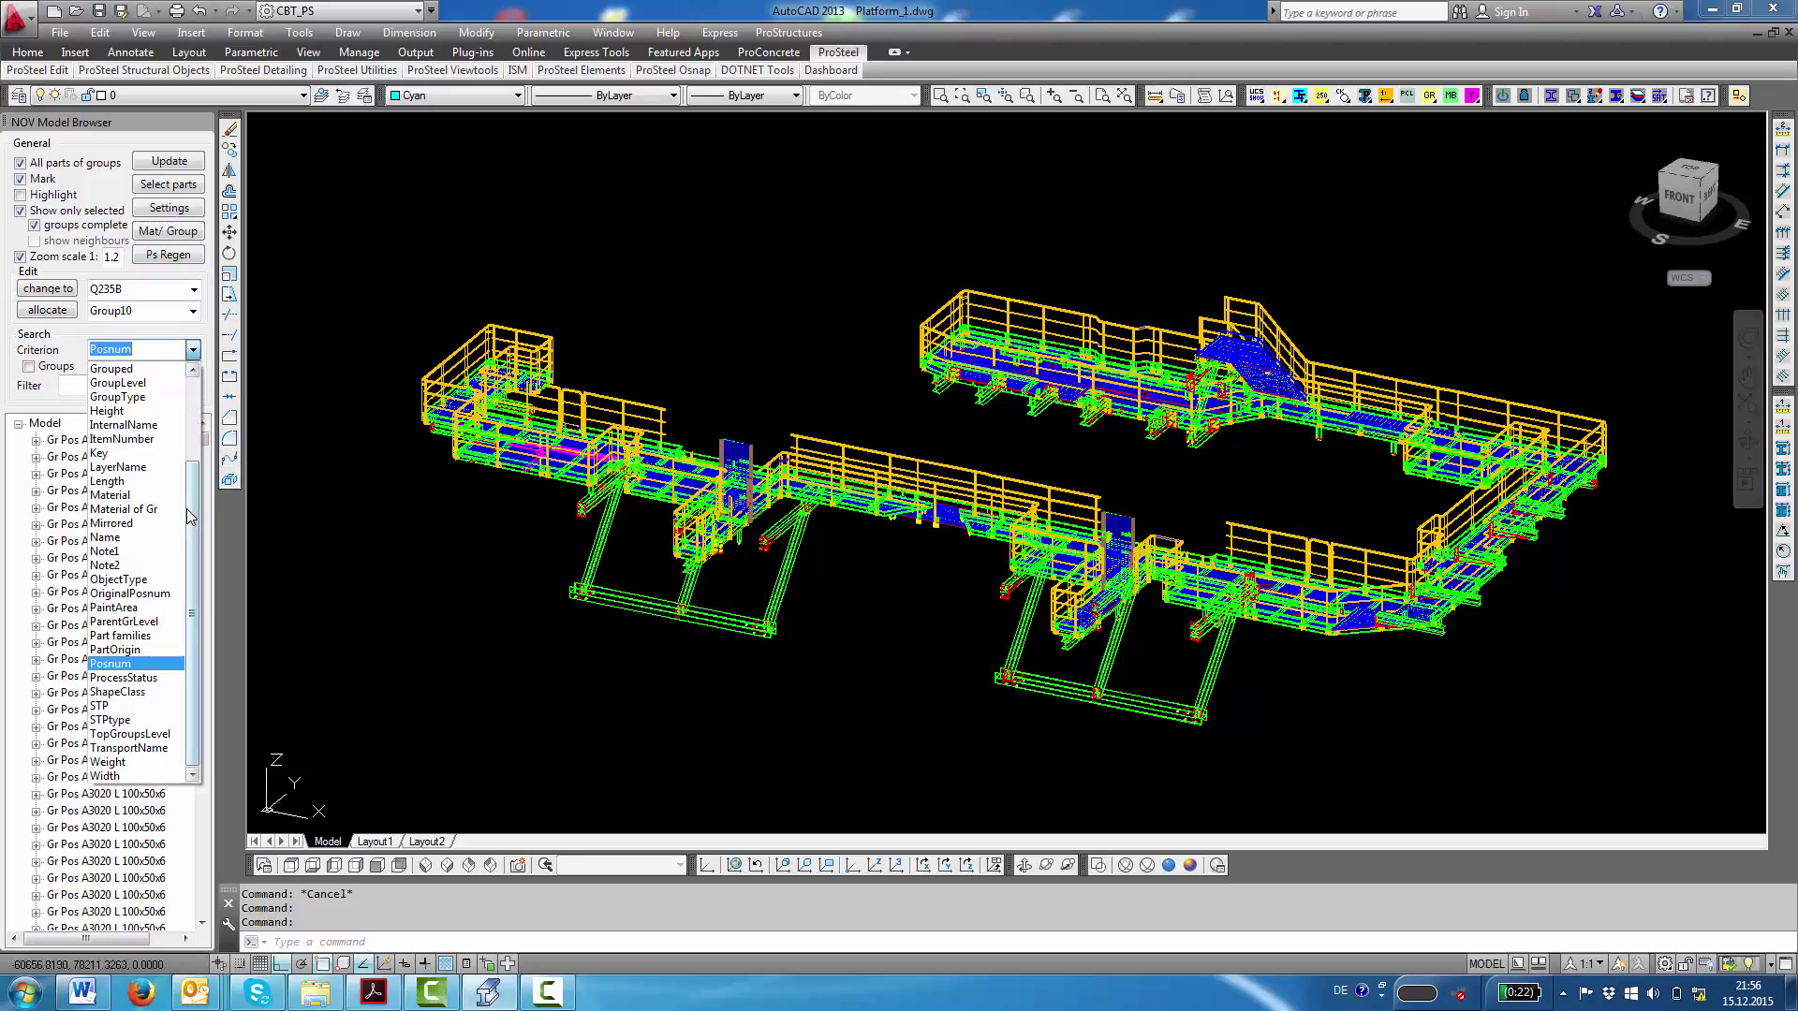
pyautogui.moveTo(196, 447); pyautogui.dragTo(200, 393)
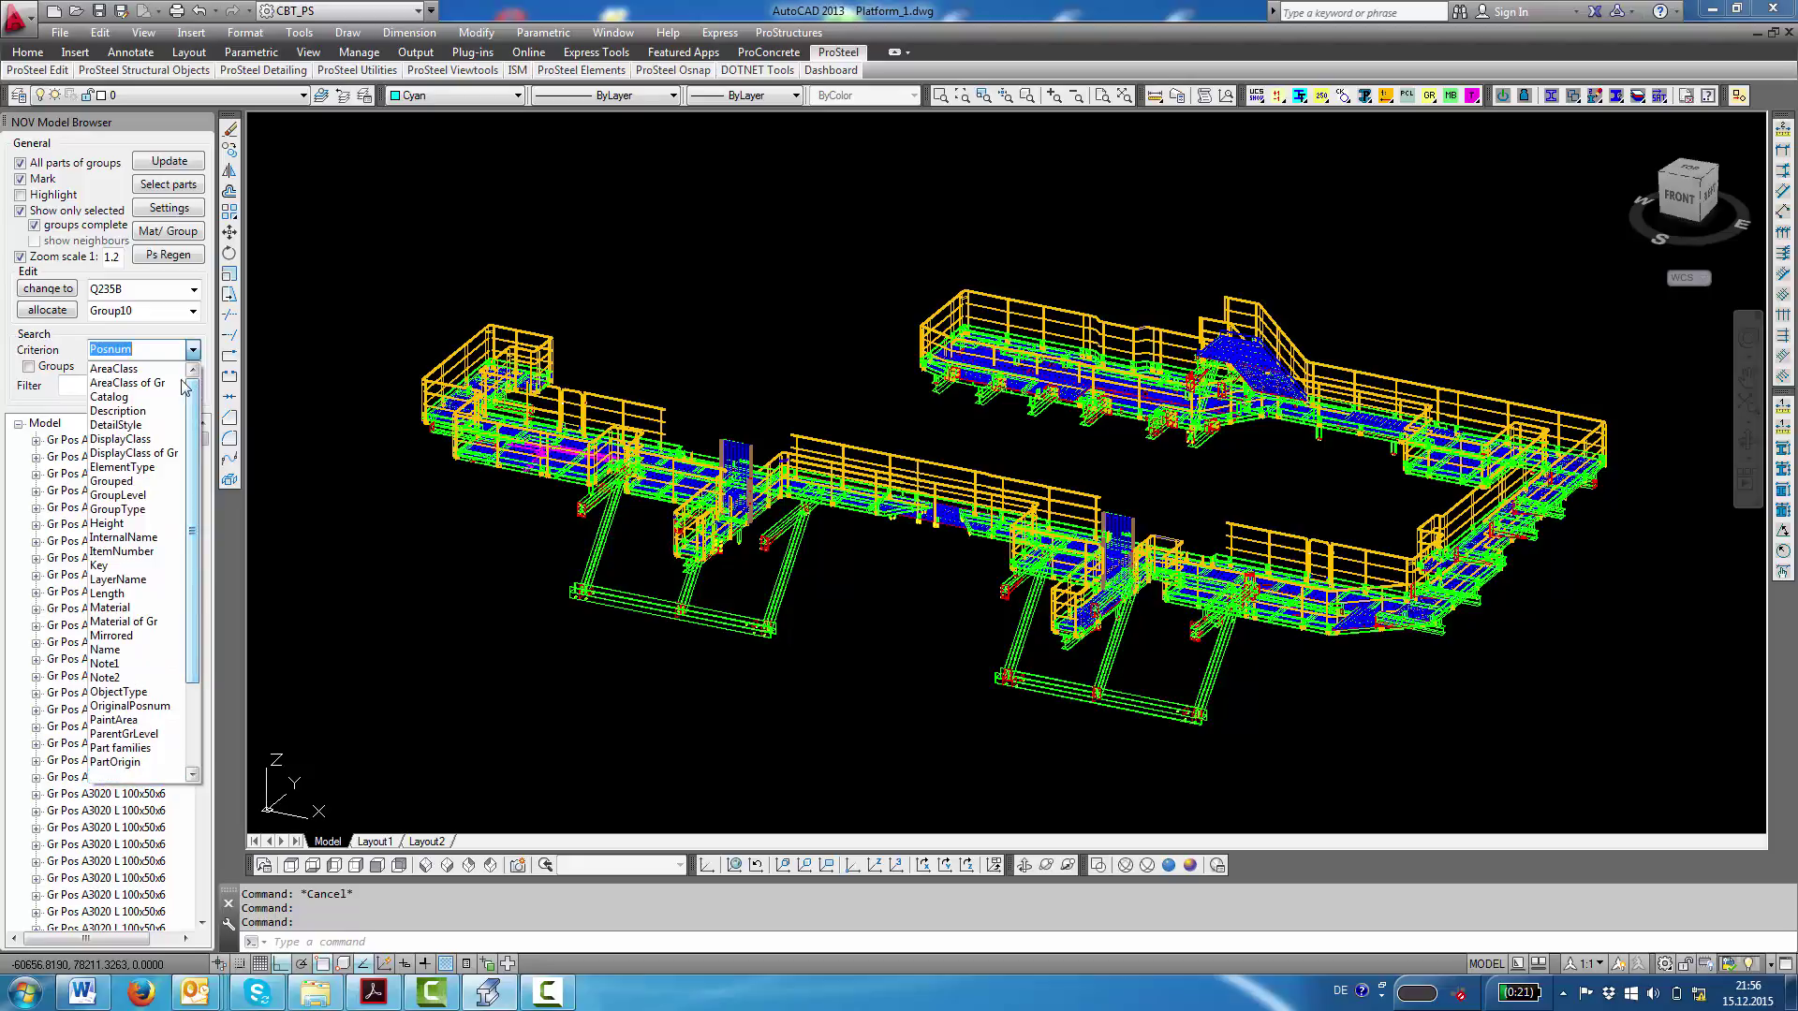
pyautogui.click(146, 509)
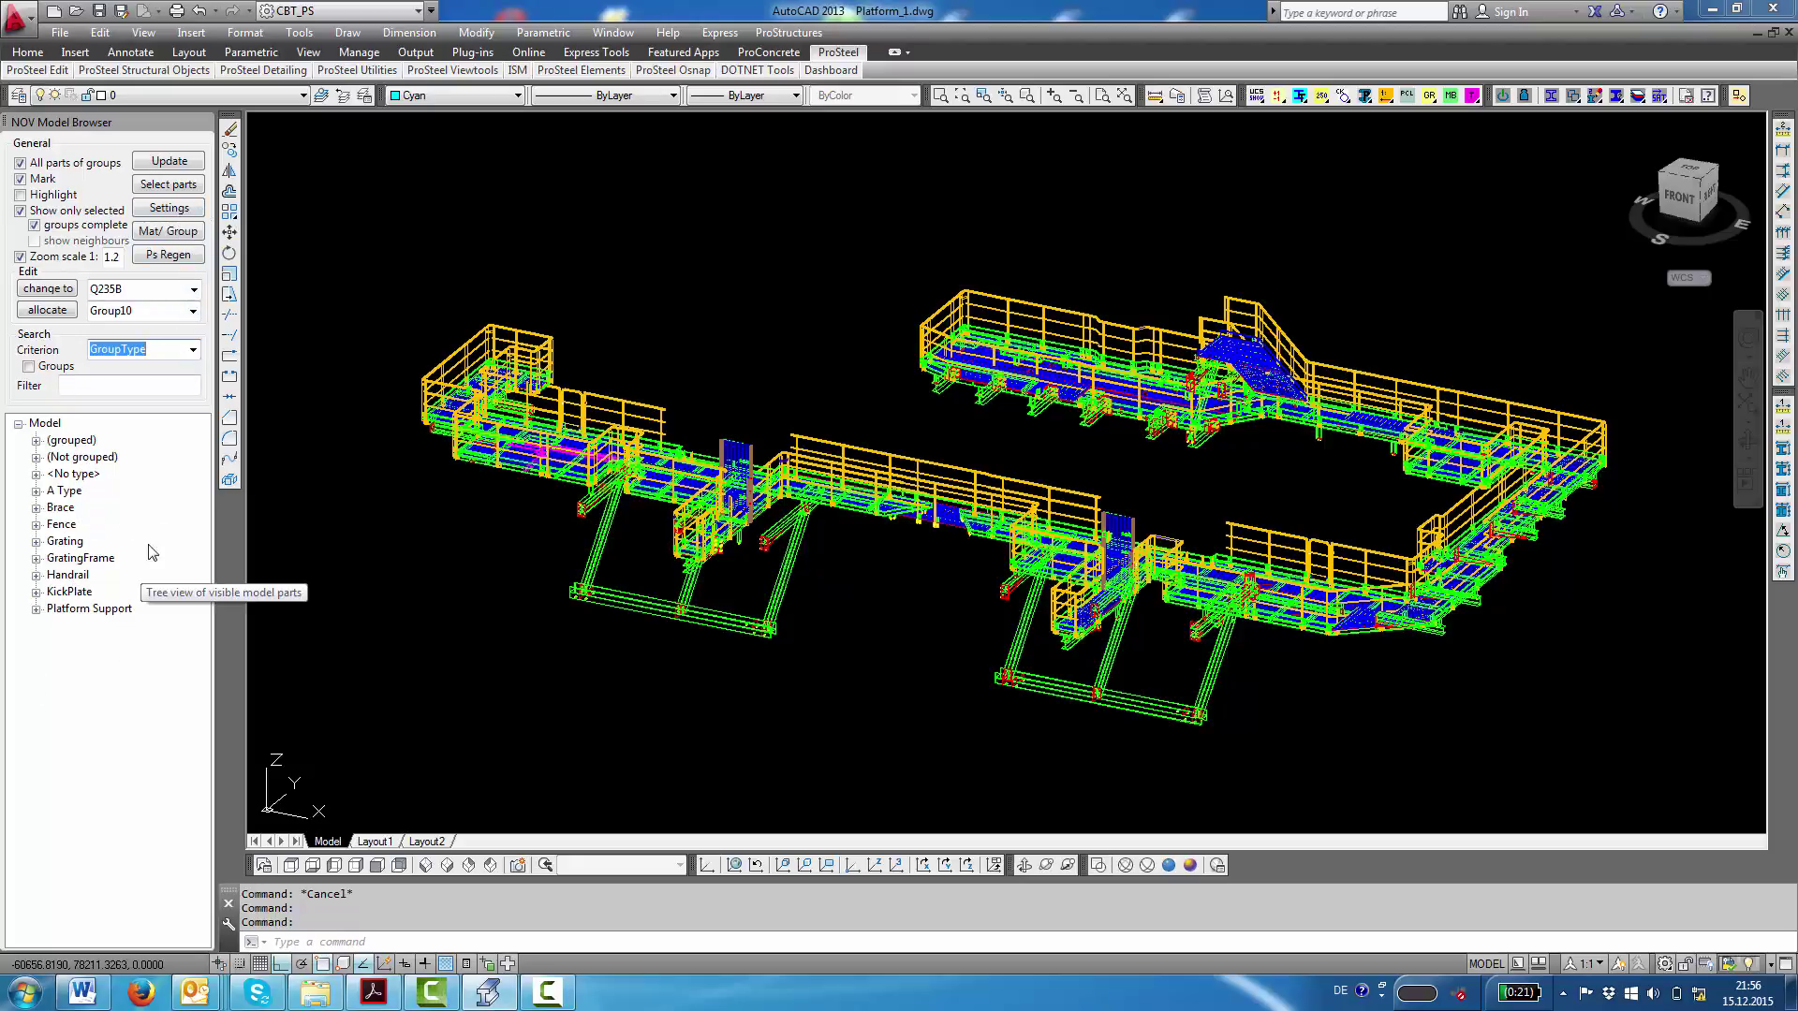
pyautogui.click(67, 543)
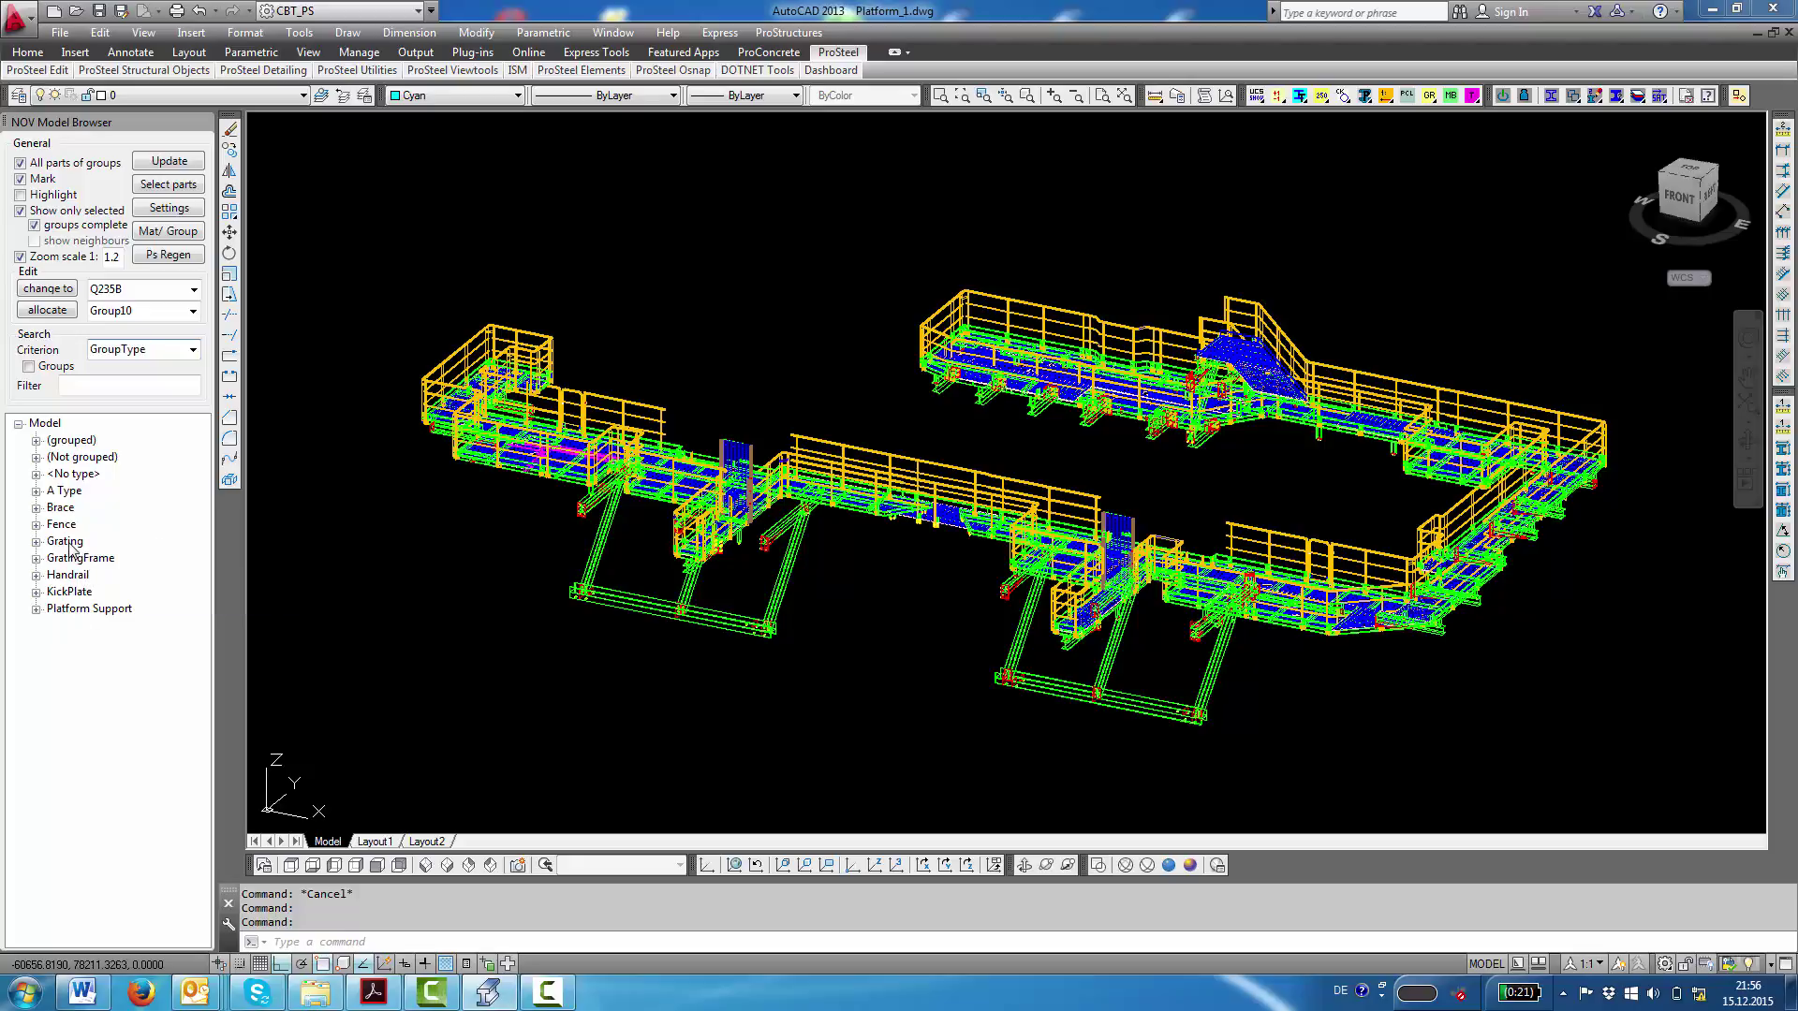
# - Review the group values and group data in the PS Properties of a notched grating plate
pyautogui.click(585, 459)
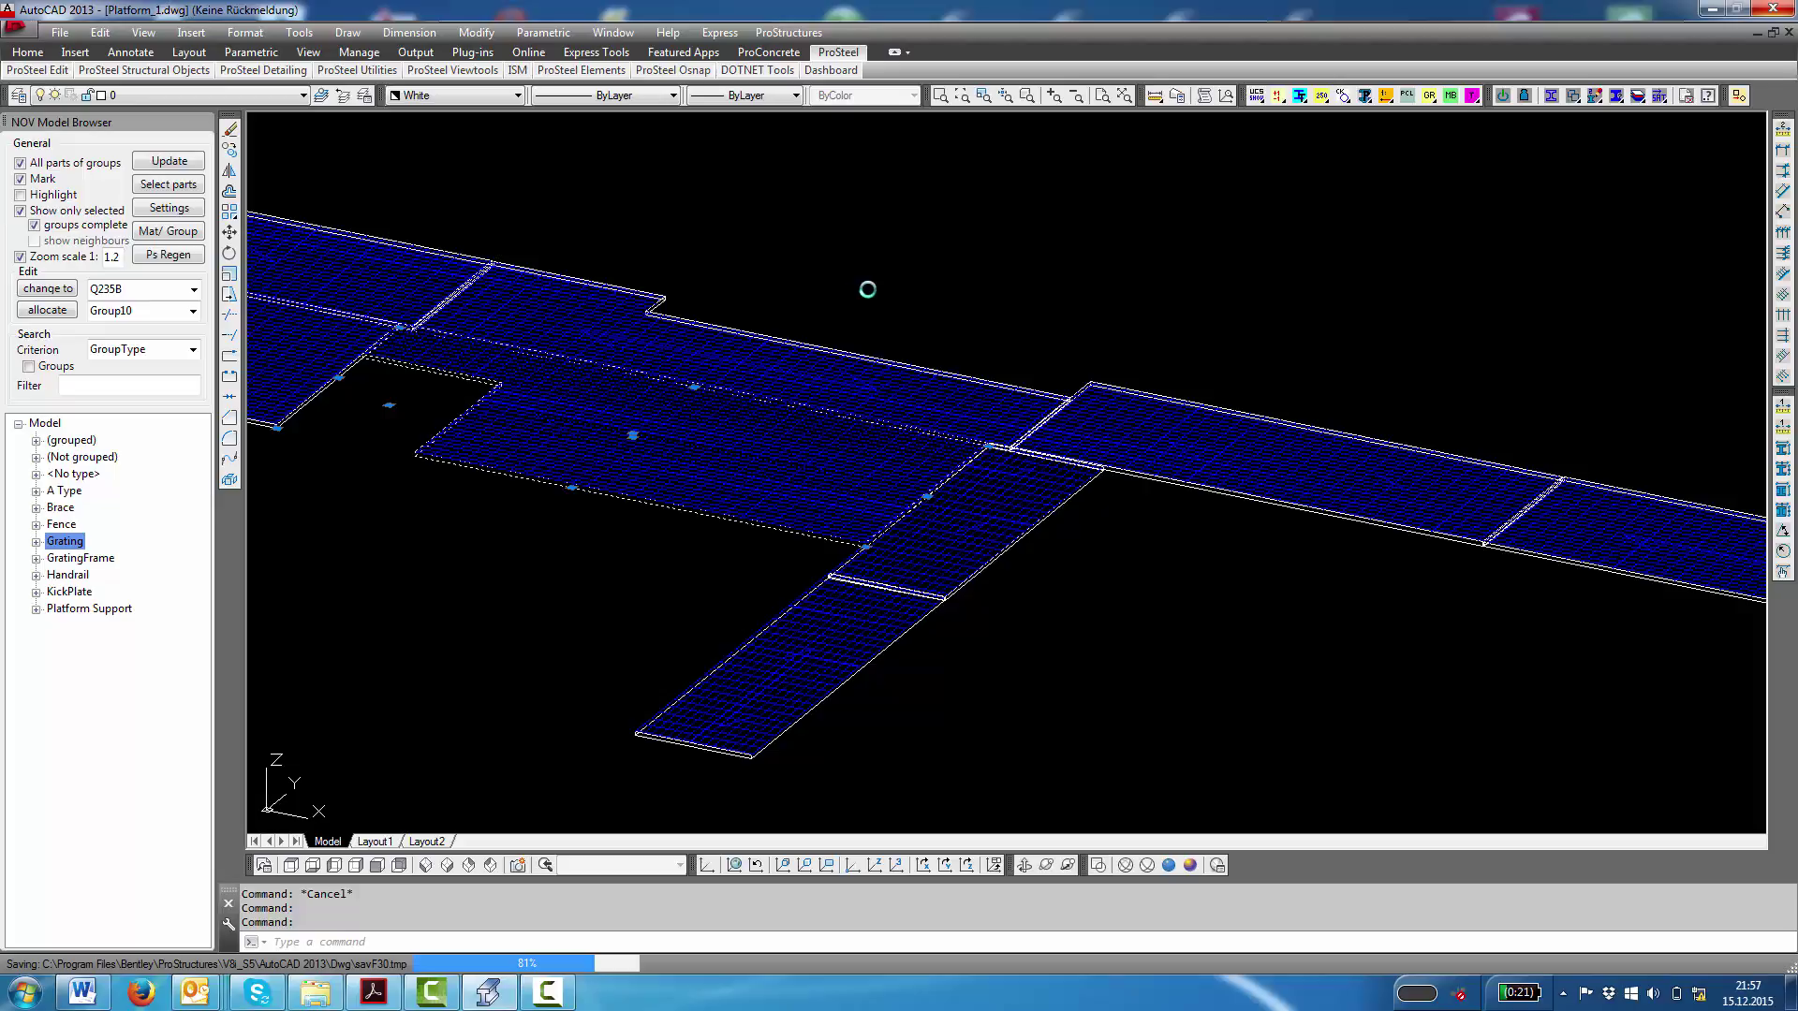
pyautogui.rightClick(867, 289)
pyautogui.click(844, 409)
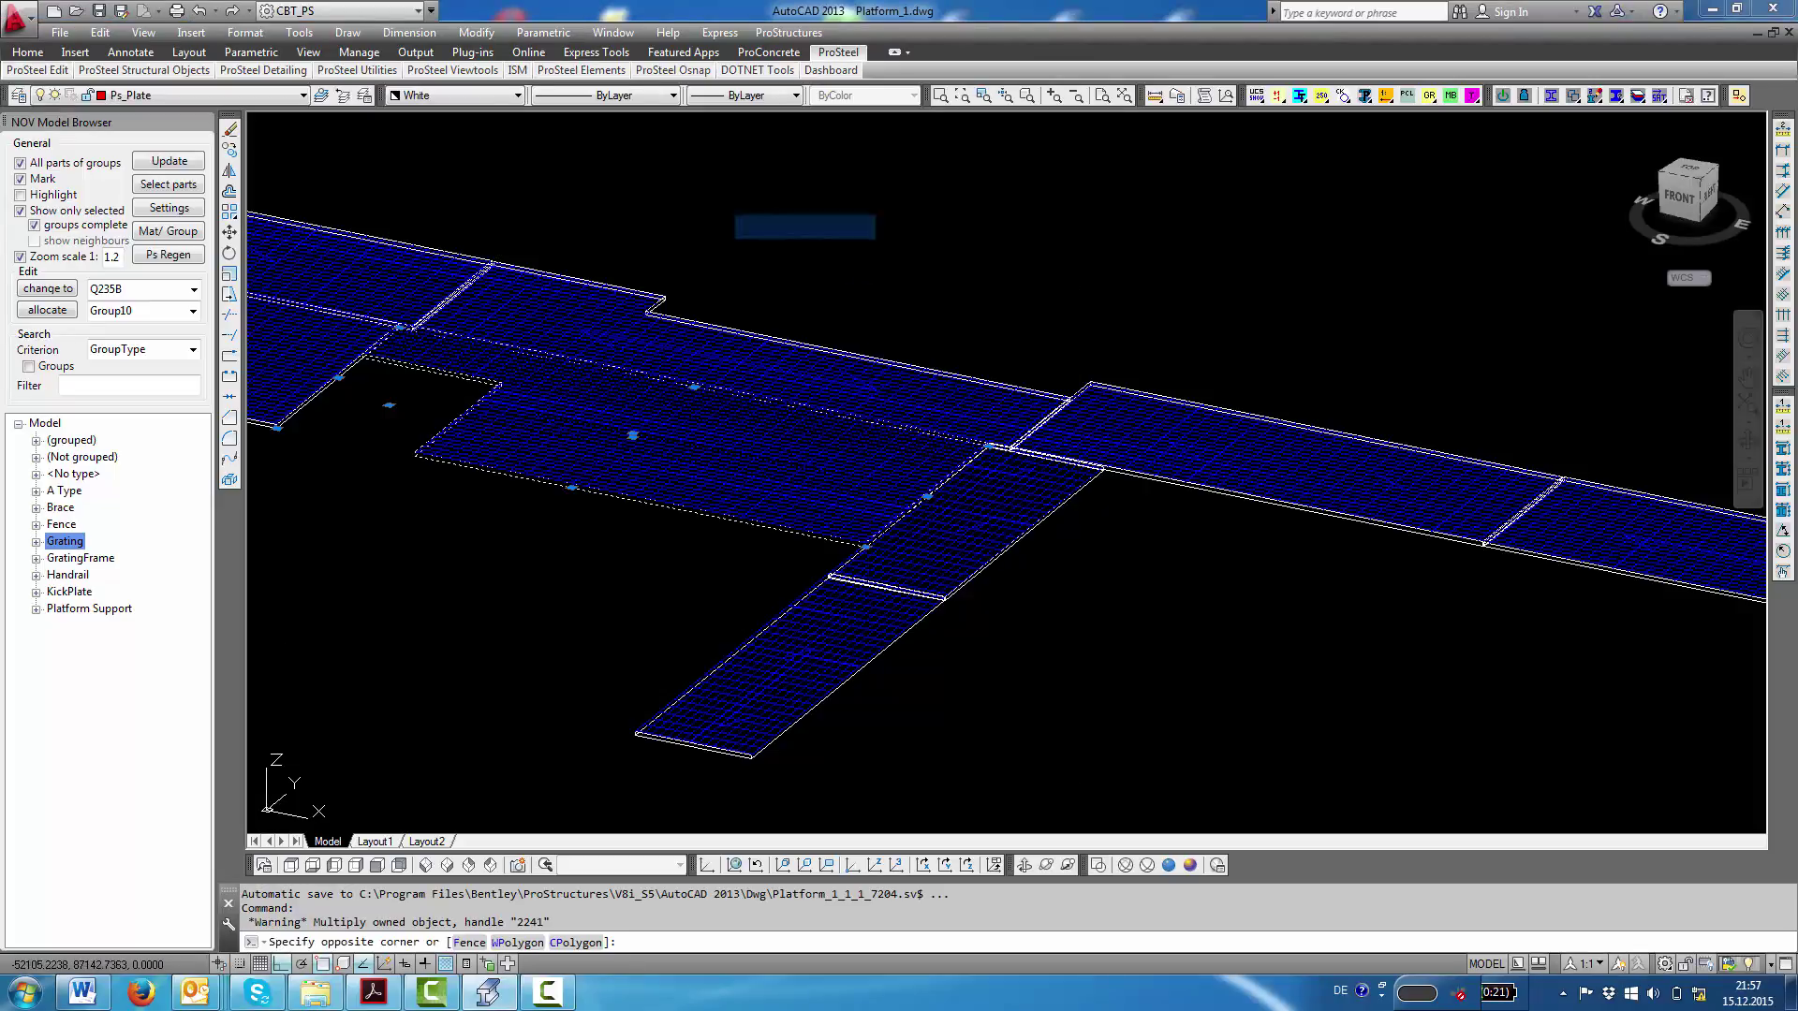
pyautogui.rightClick(769, 450)
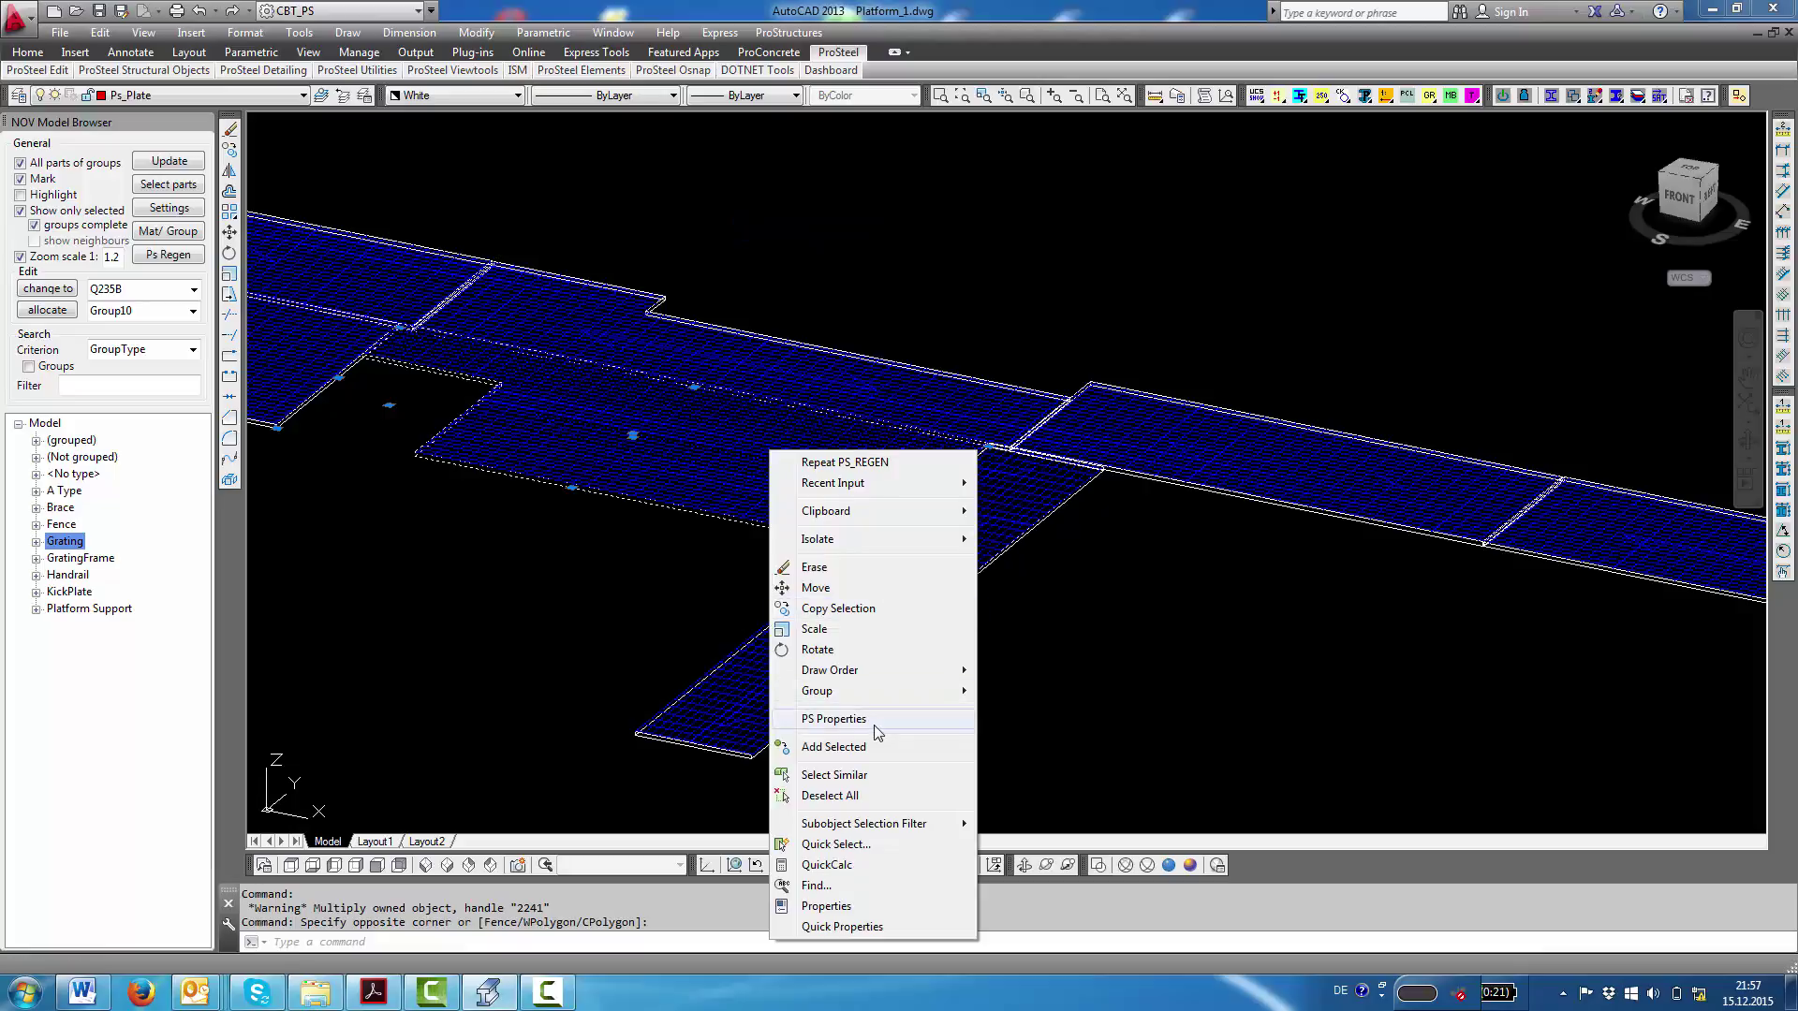
pyautogui.click(847, 718)
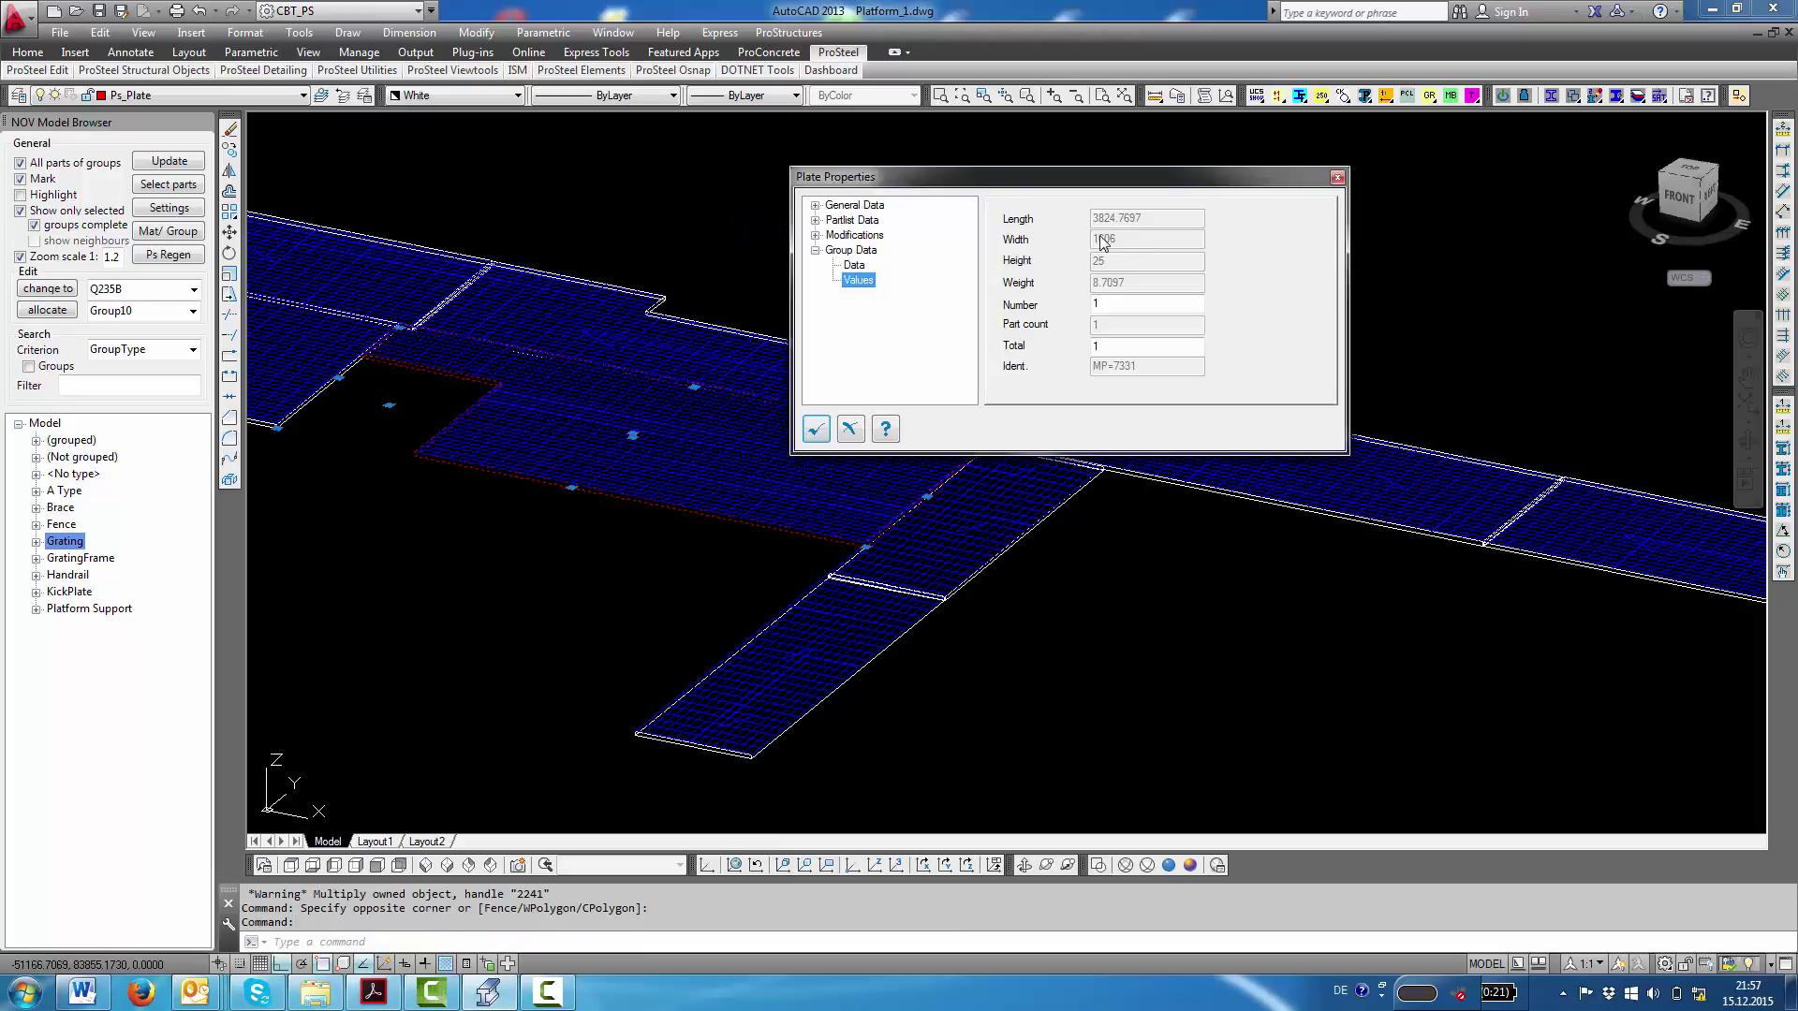
pyautogui.click(854, 265)
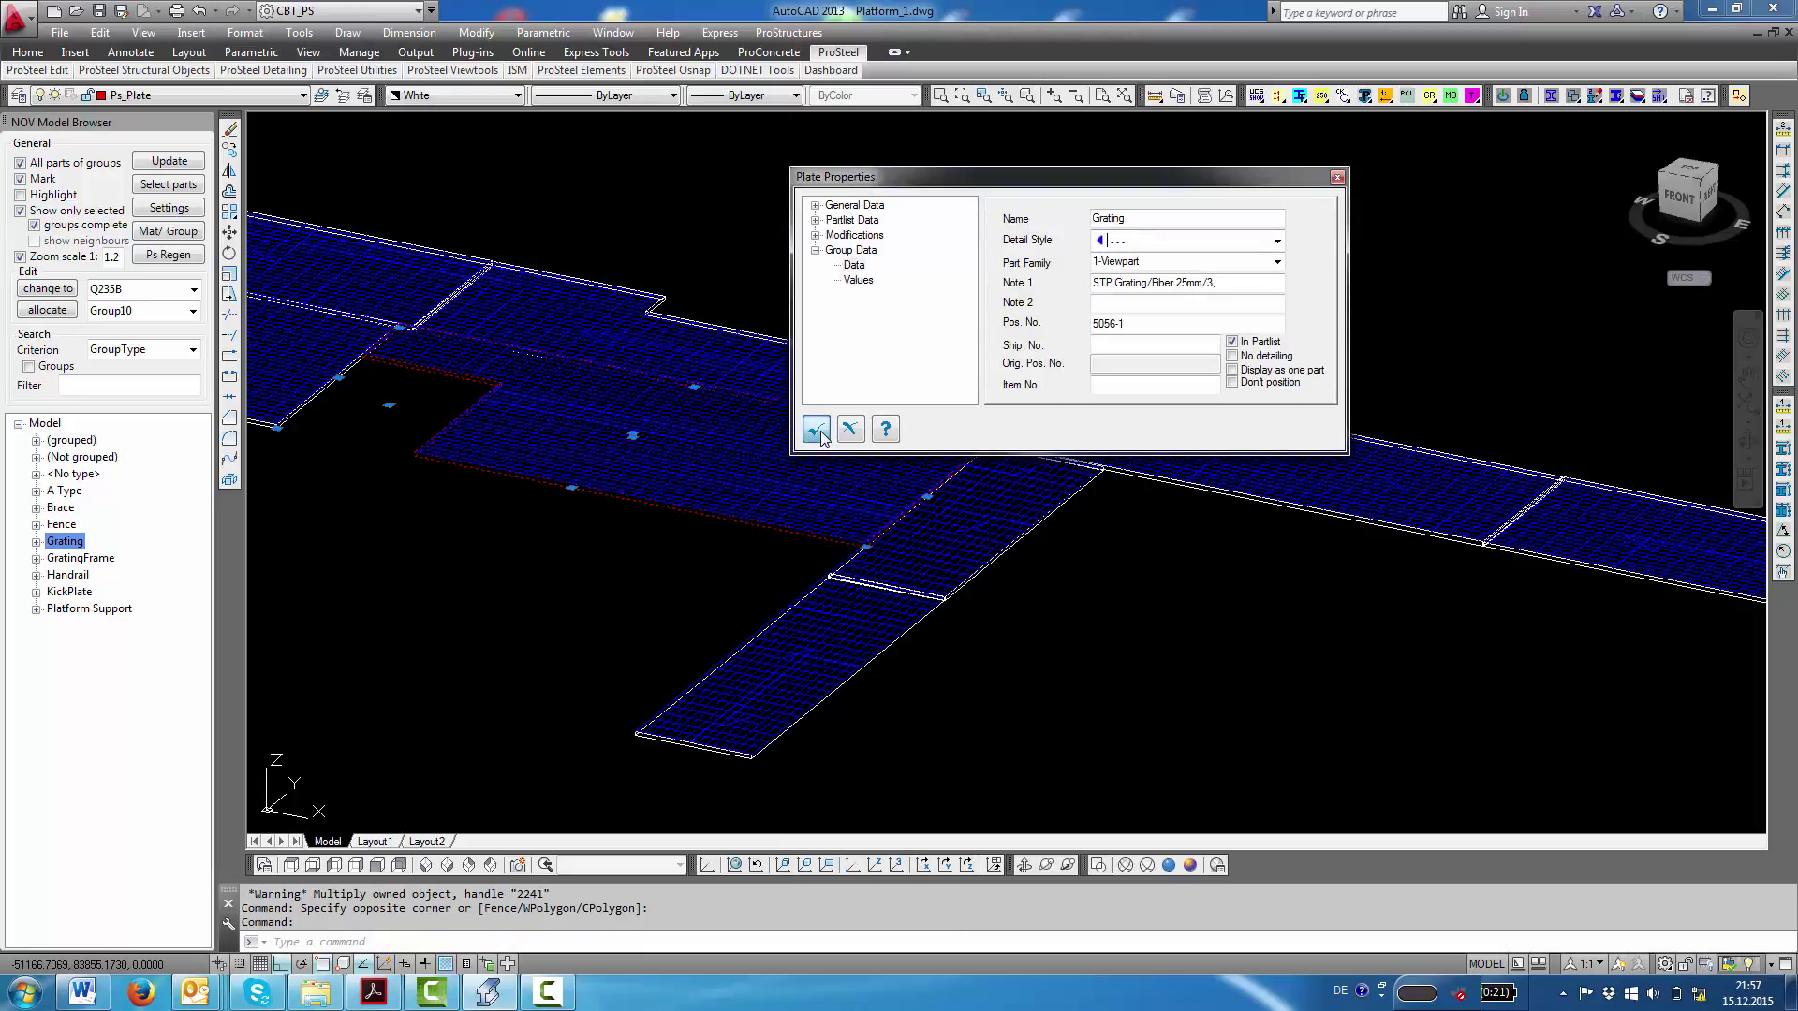
pyautogui.click(816, 429)
pyautogui.press('Escape')
# - Isolate the KickPlate groups and review the group data of one kick plate in its PS Properties
pyautogui.click(69, 592)
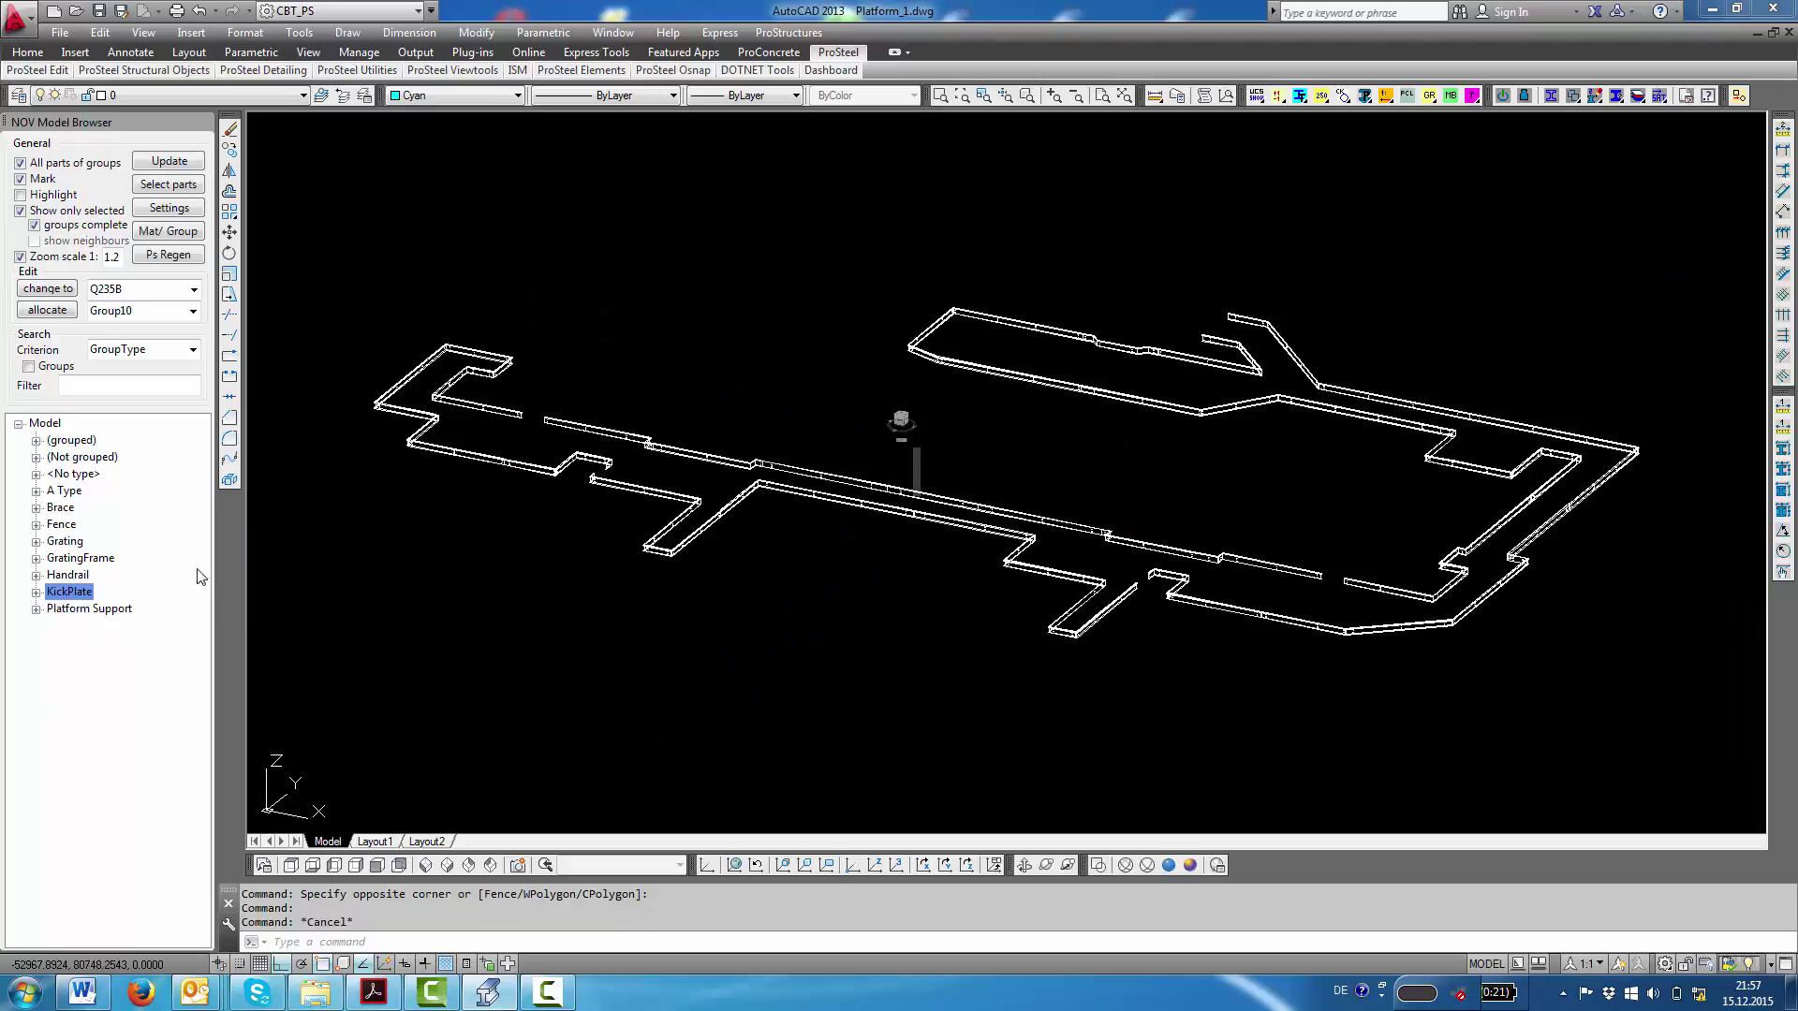
pyautogui.scroll(5, 761, 468)
pyautogui.click(710, 442)
pyautogui.rightClick(683, 307)
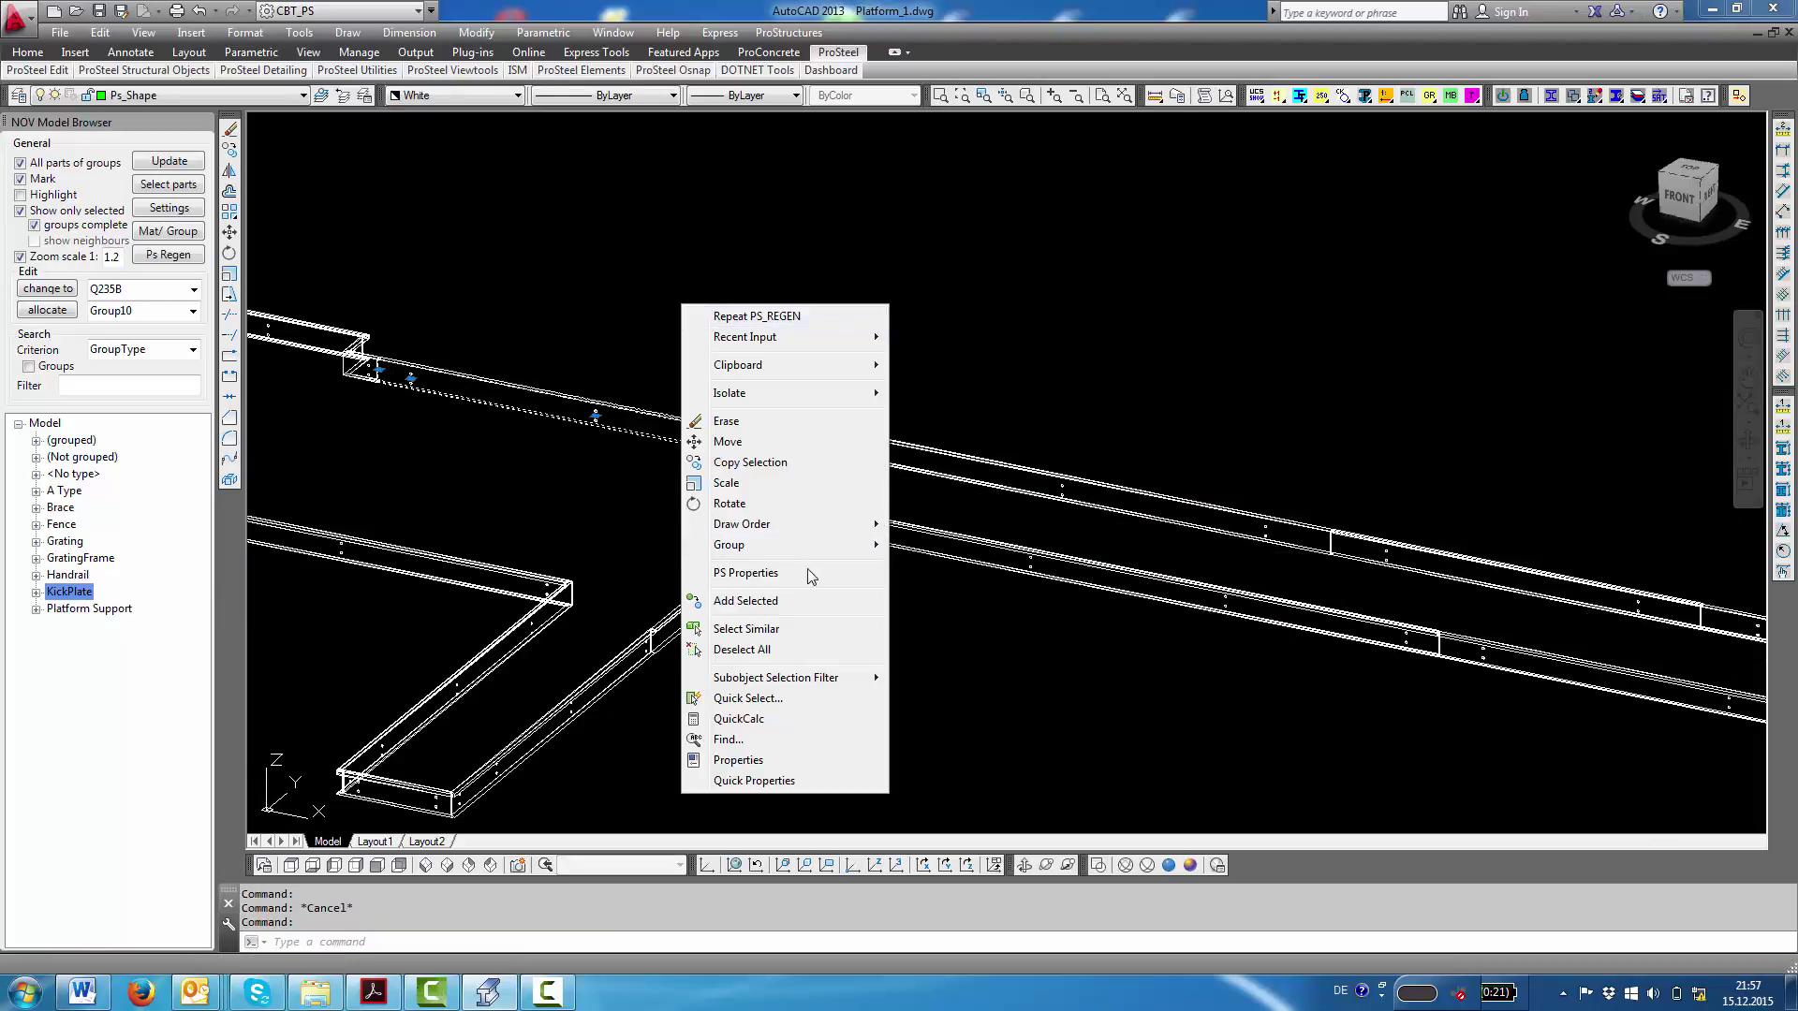
pyautogui.click(745, 573)
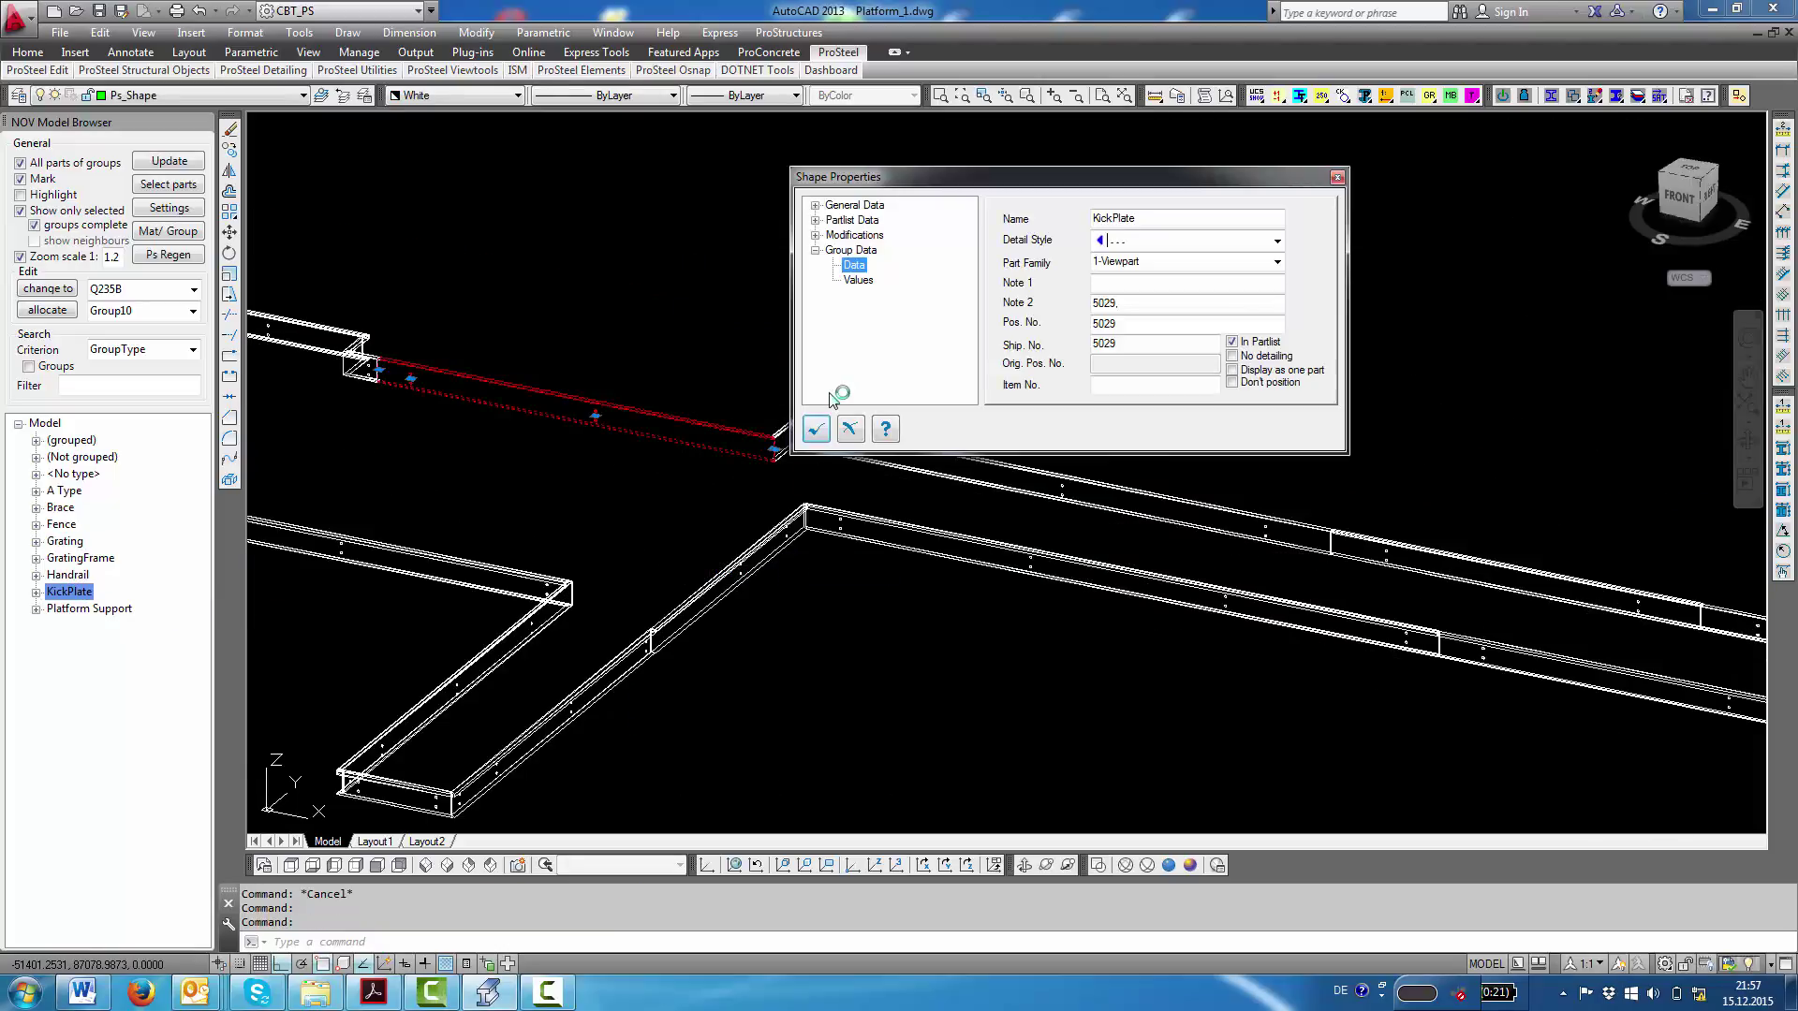
pyautogui.click(824, 417)
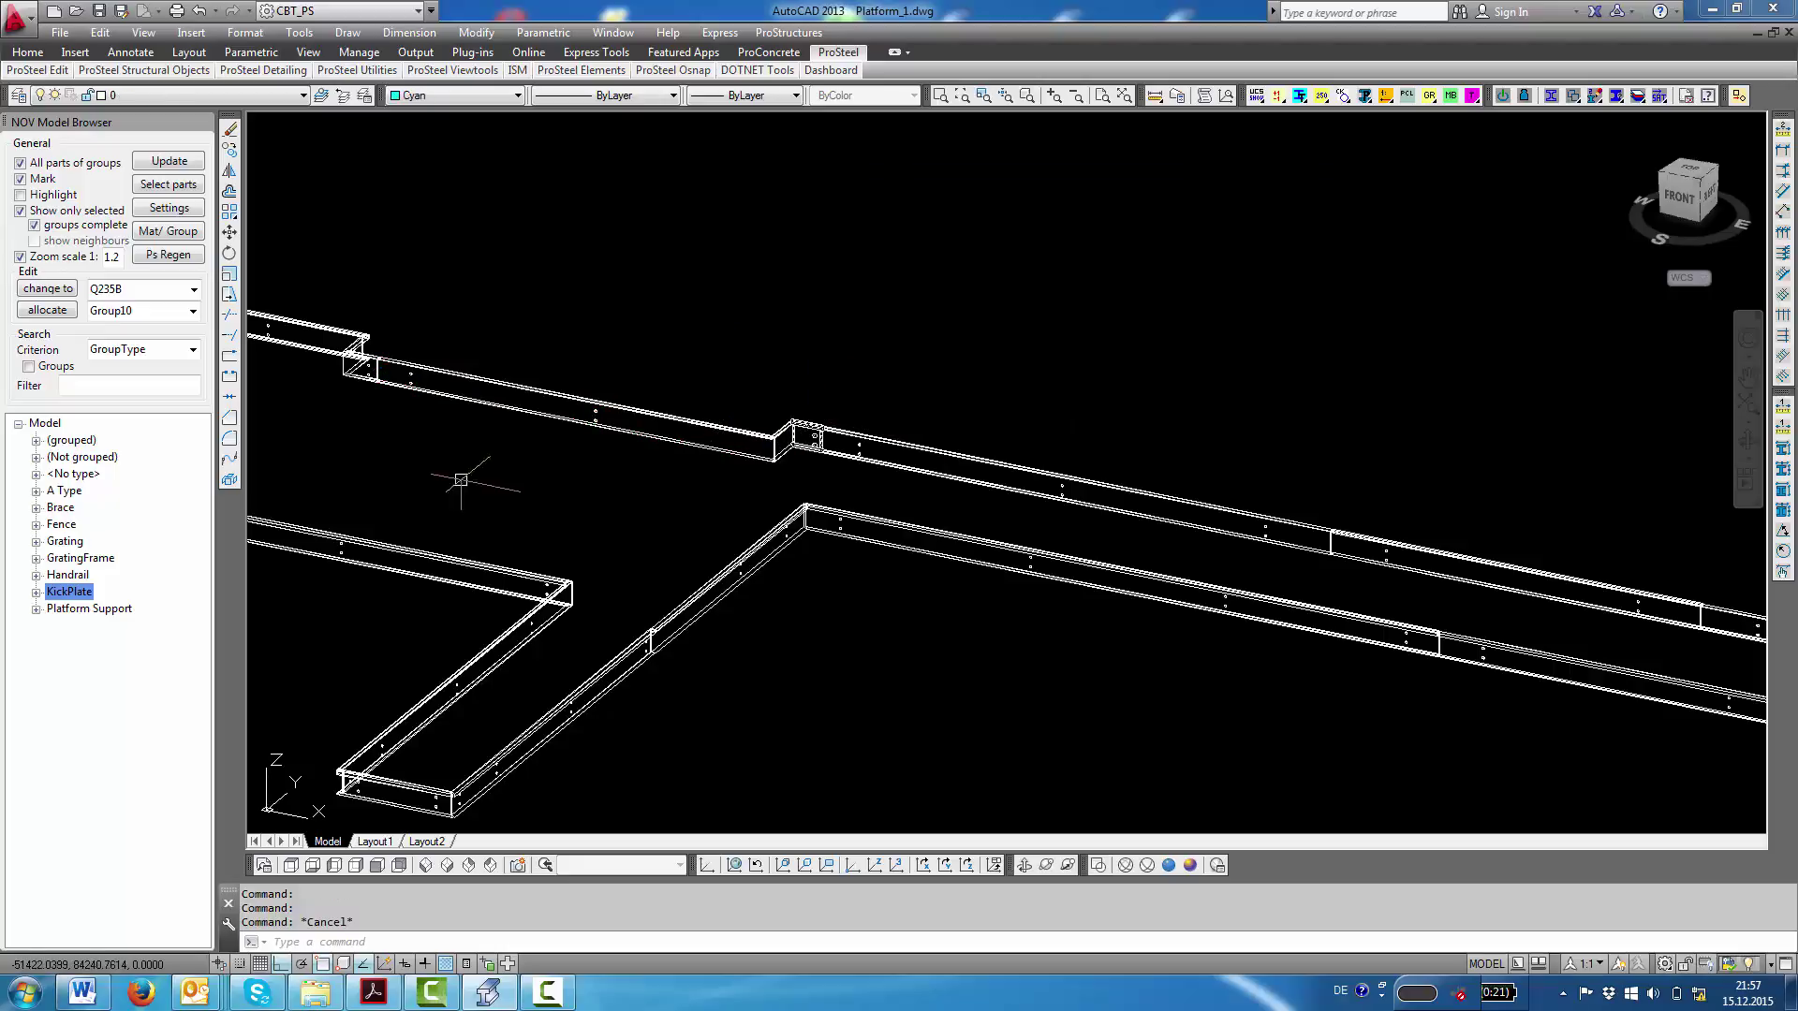
# - Isolate the A Type groups and examine the pipe bends, bent plates and angle brackets among the isolated parts
pyautogui.click(67, 490)
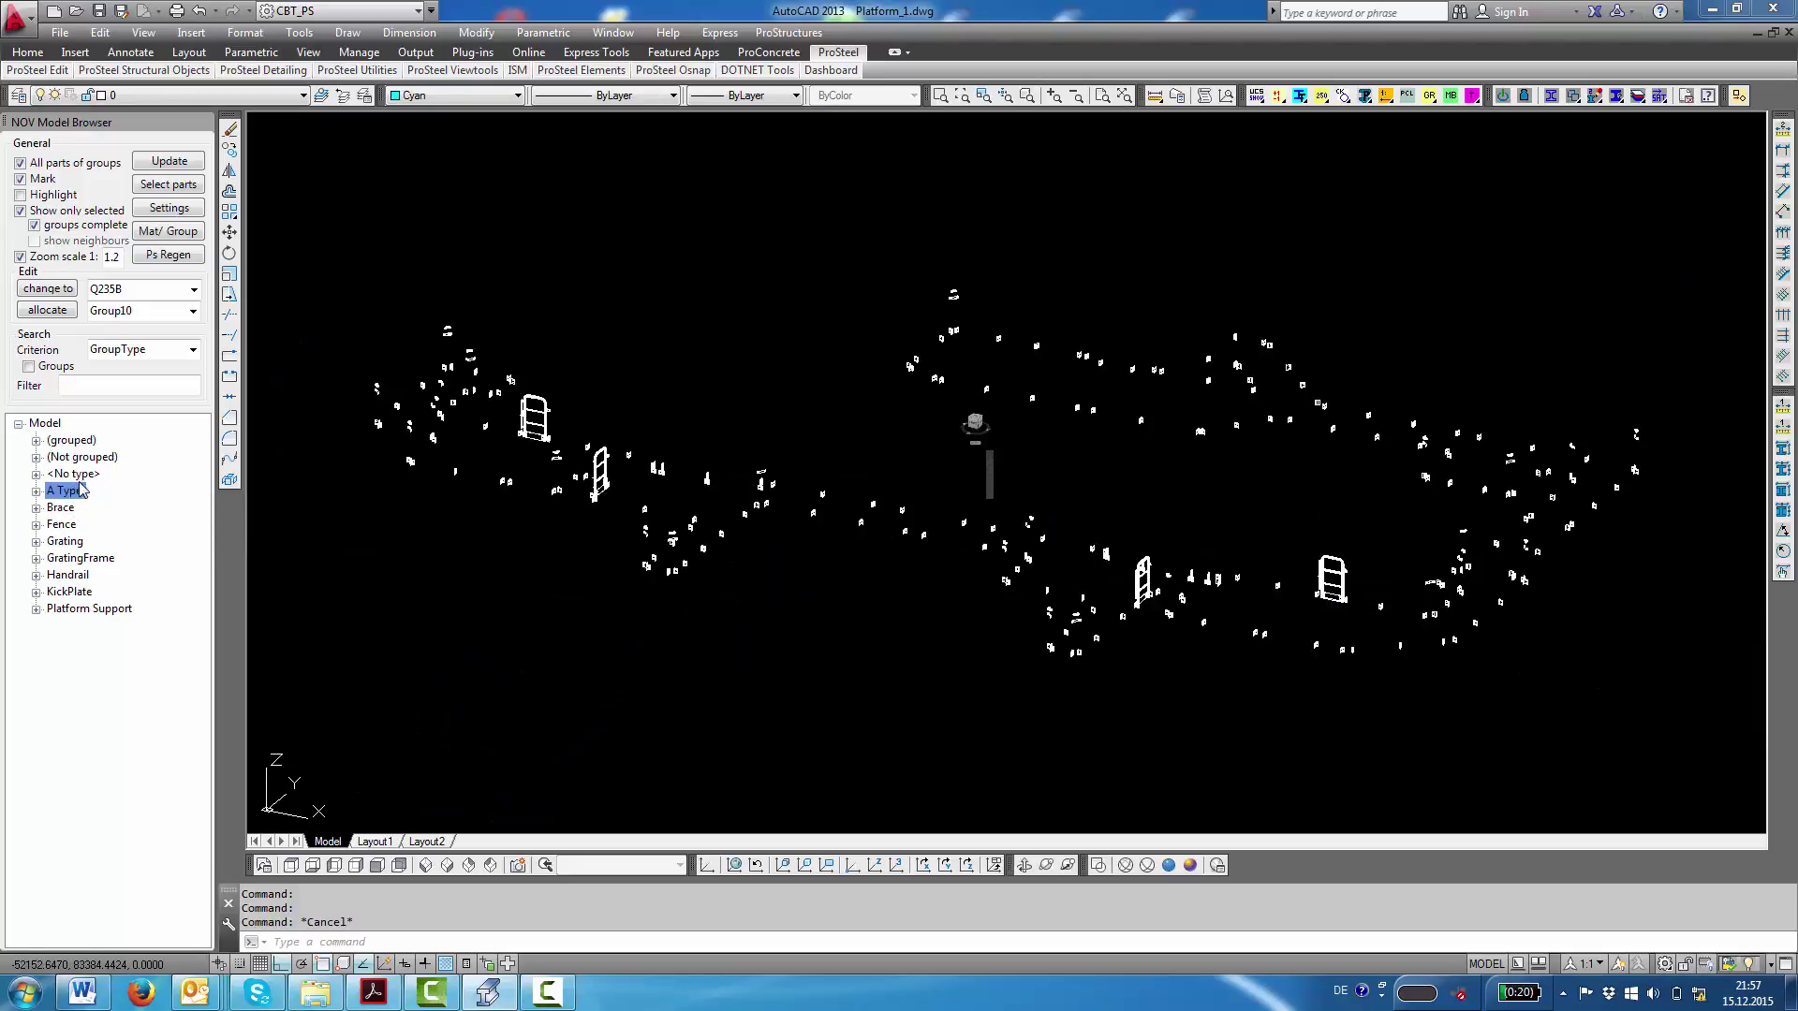
pyautogui.scroll(2, 390, 438)
pyautogui.scroll(2, 391, 437)
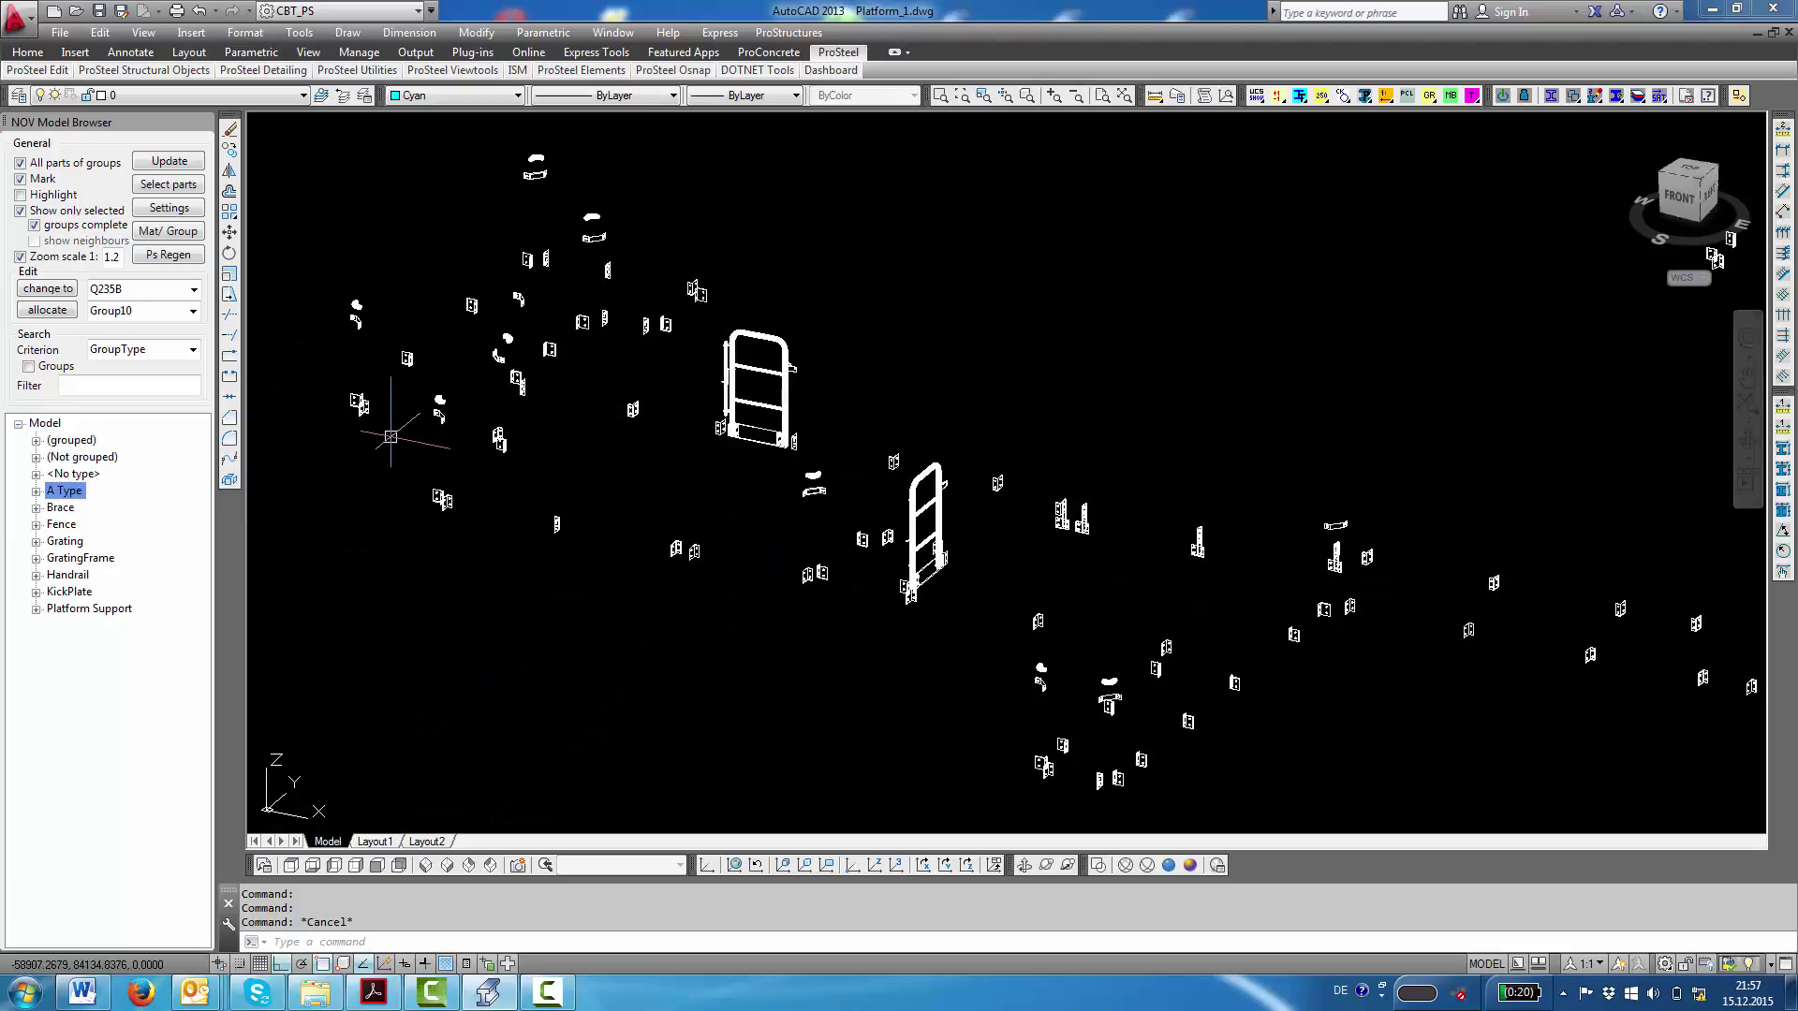
pyautogui.scroll(2, 390, 437)
pyautogui.scroll(2, 496, 397)
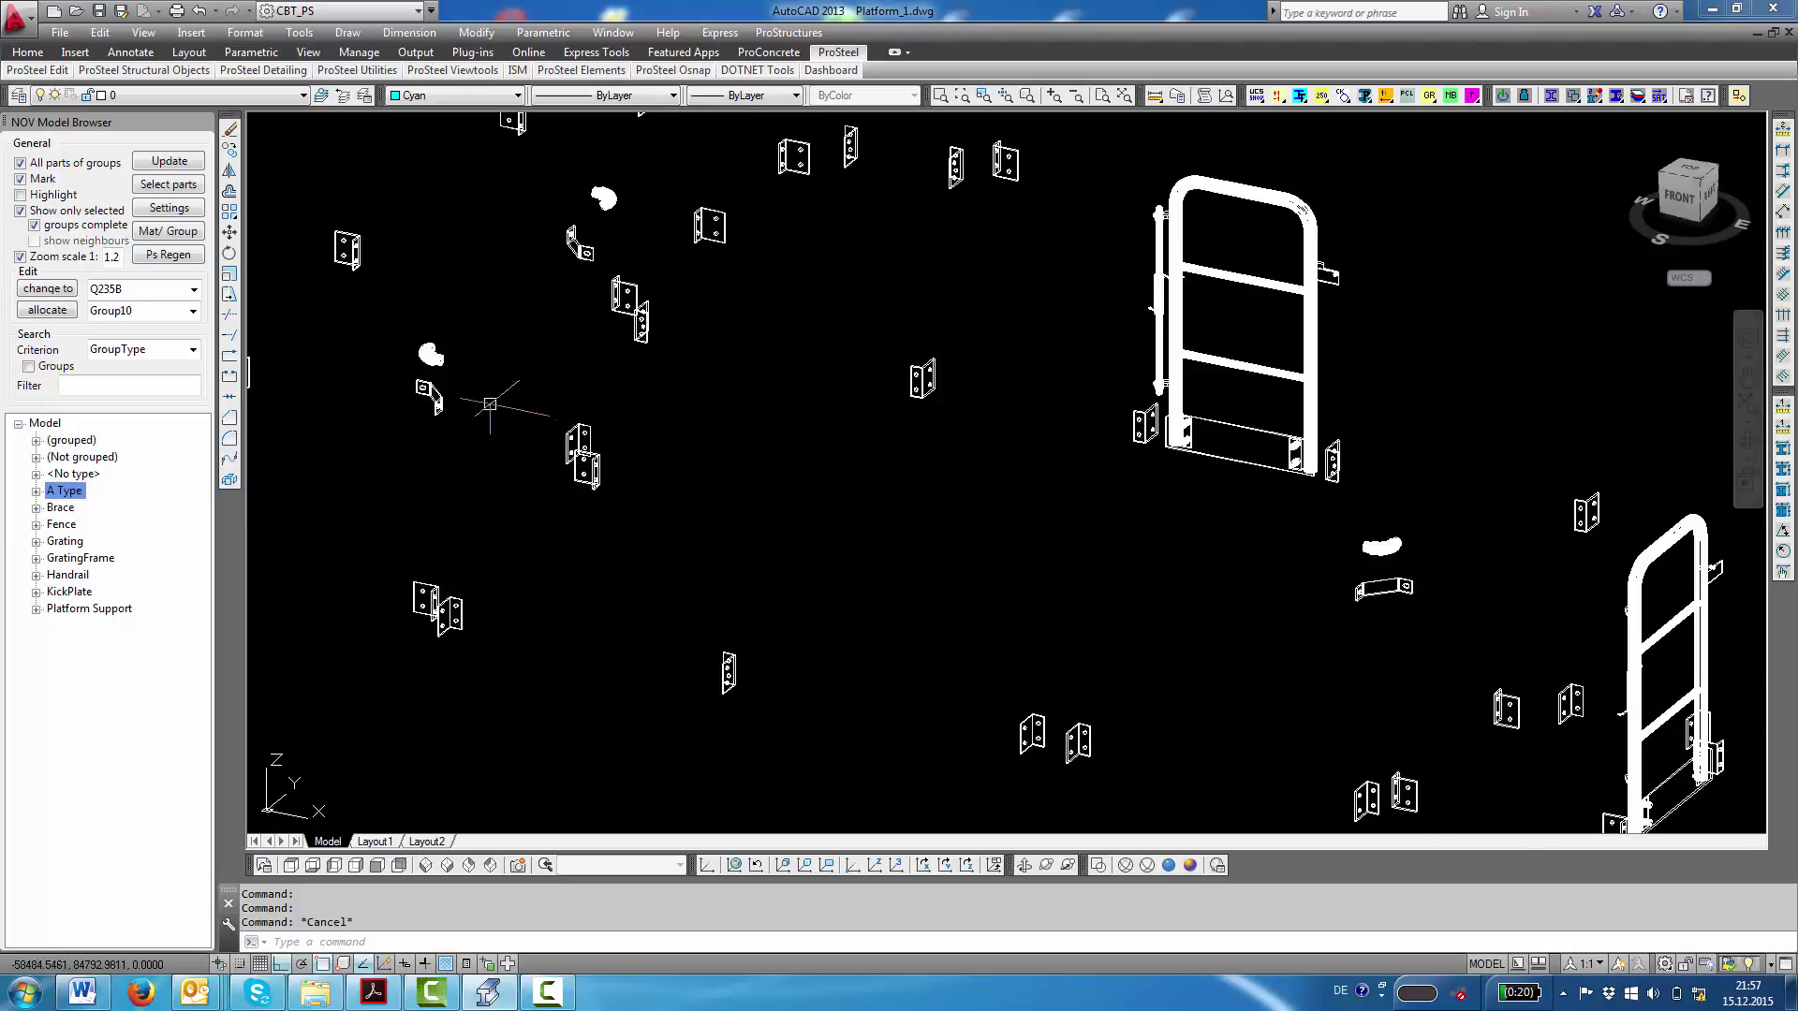
pyautogui.scroll(2, 403, 390)
pyautogui.scroll(2, 490, 385)
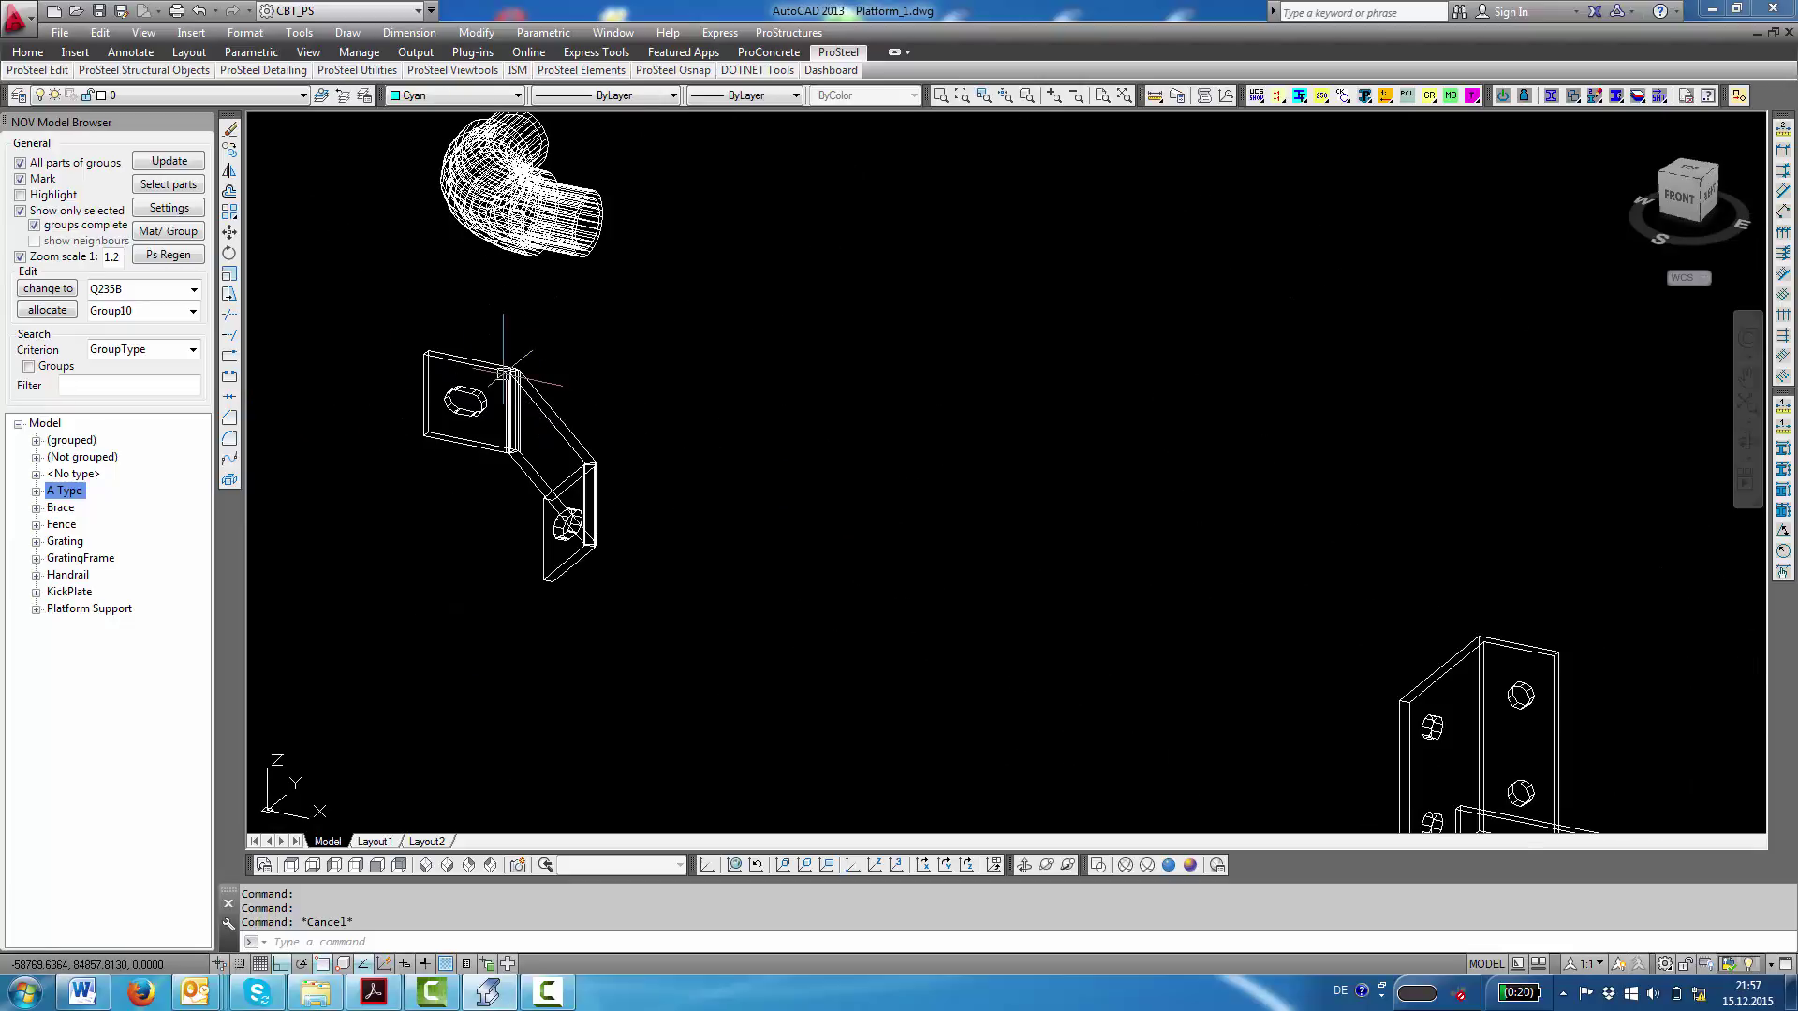
pyautogui.scroll(-3, 548, 398)
pyautogui.scroll(4, 562, 339)
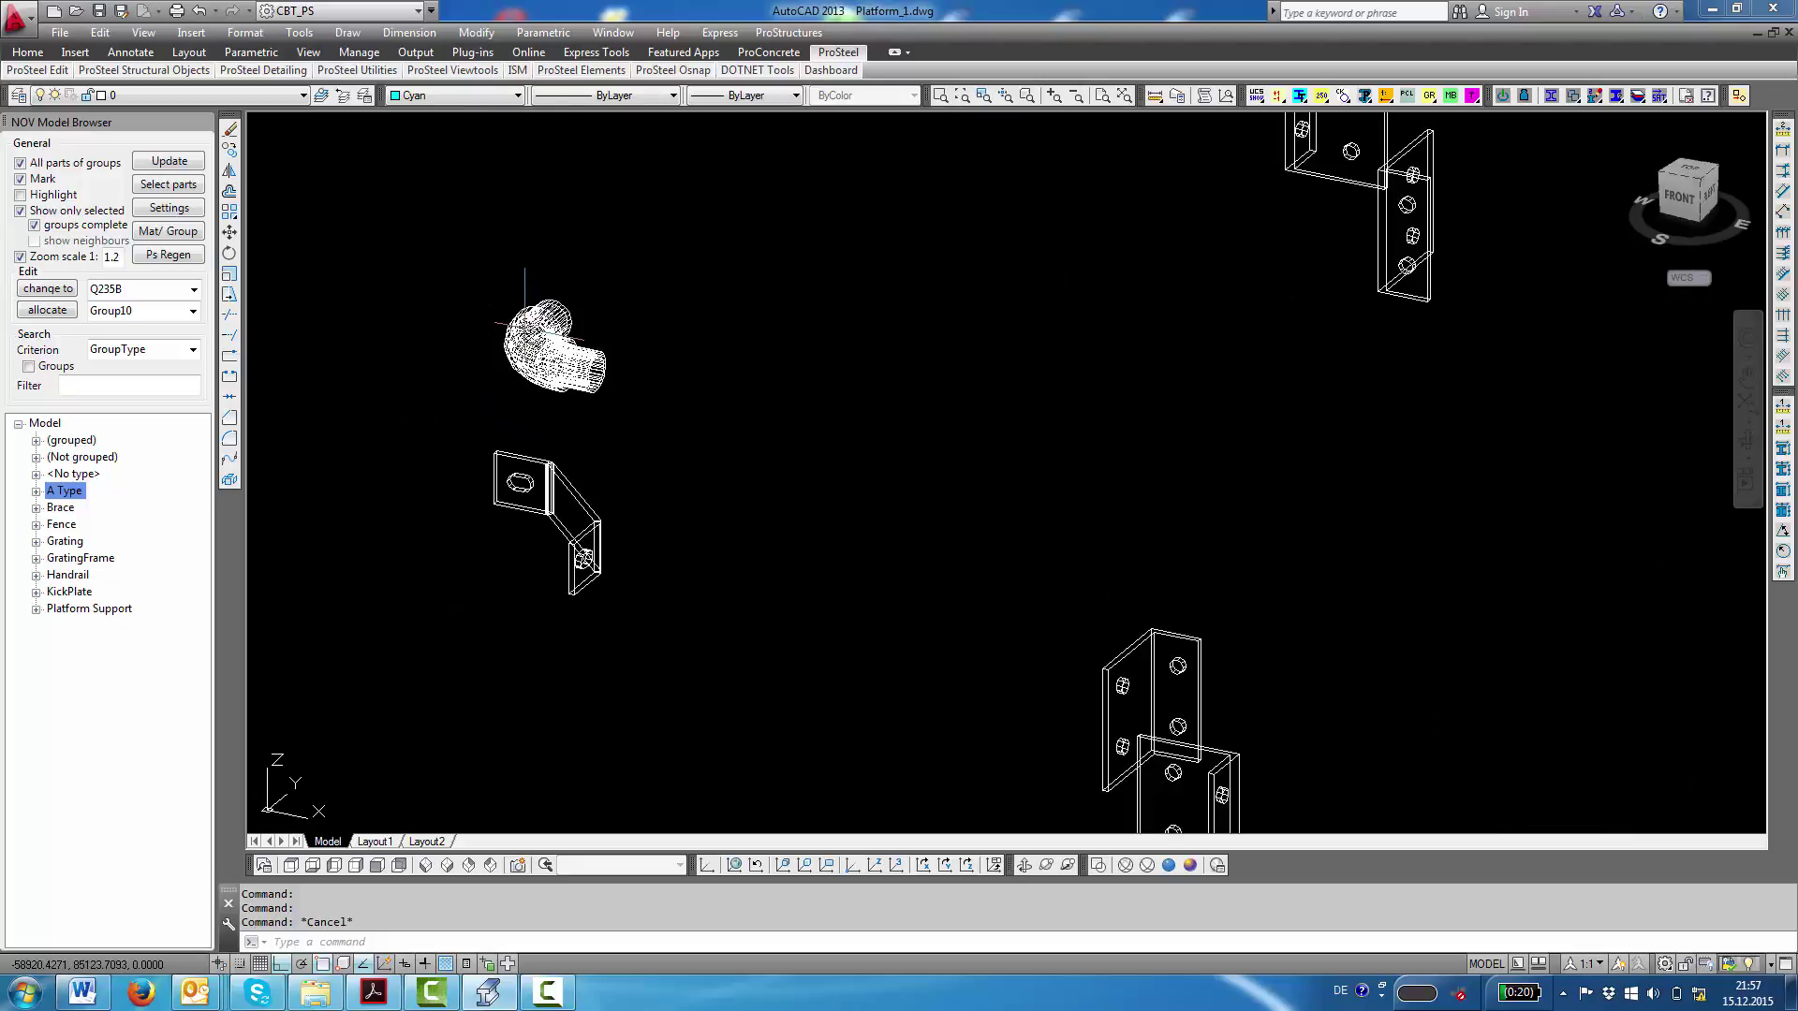
pyautogui.scroll(-5, 522, 300)
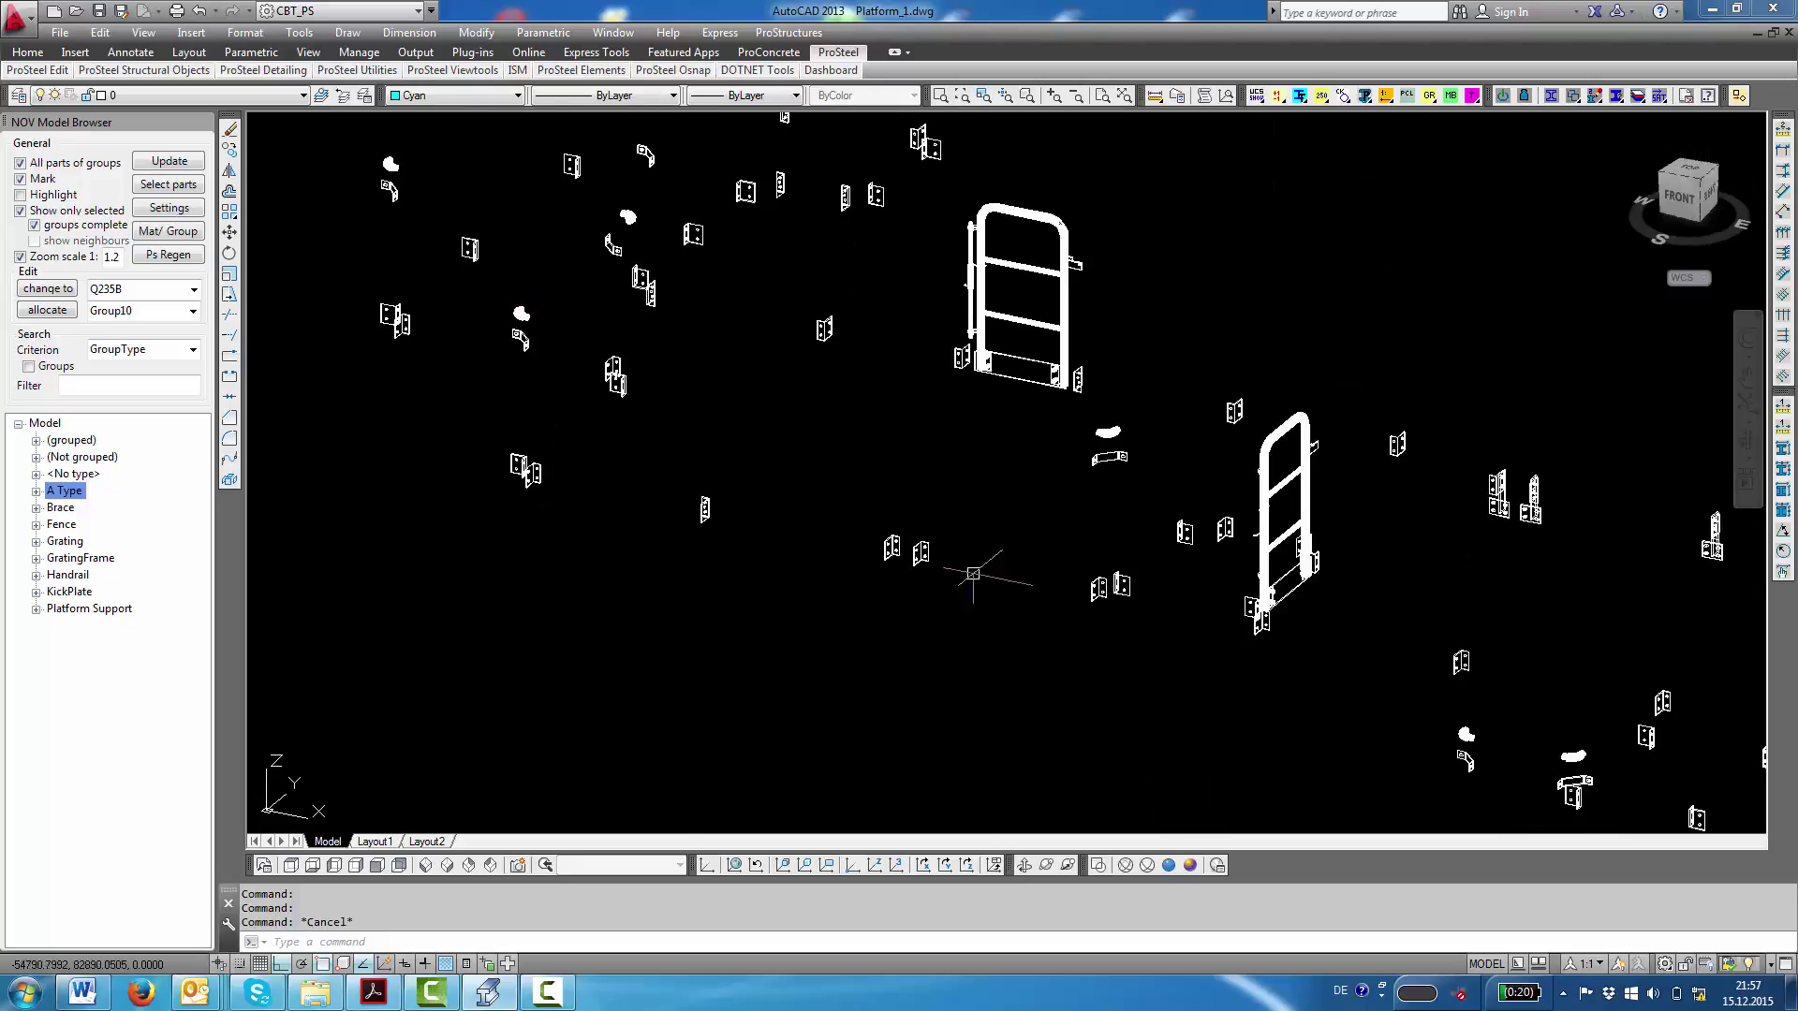
pyautogui.scroll(3, 940, 567)
pyautogui.scroll(2, 940, 566)
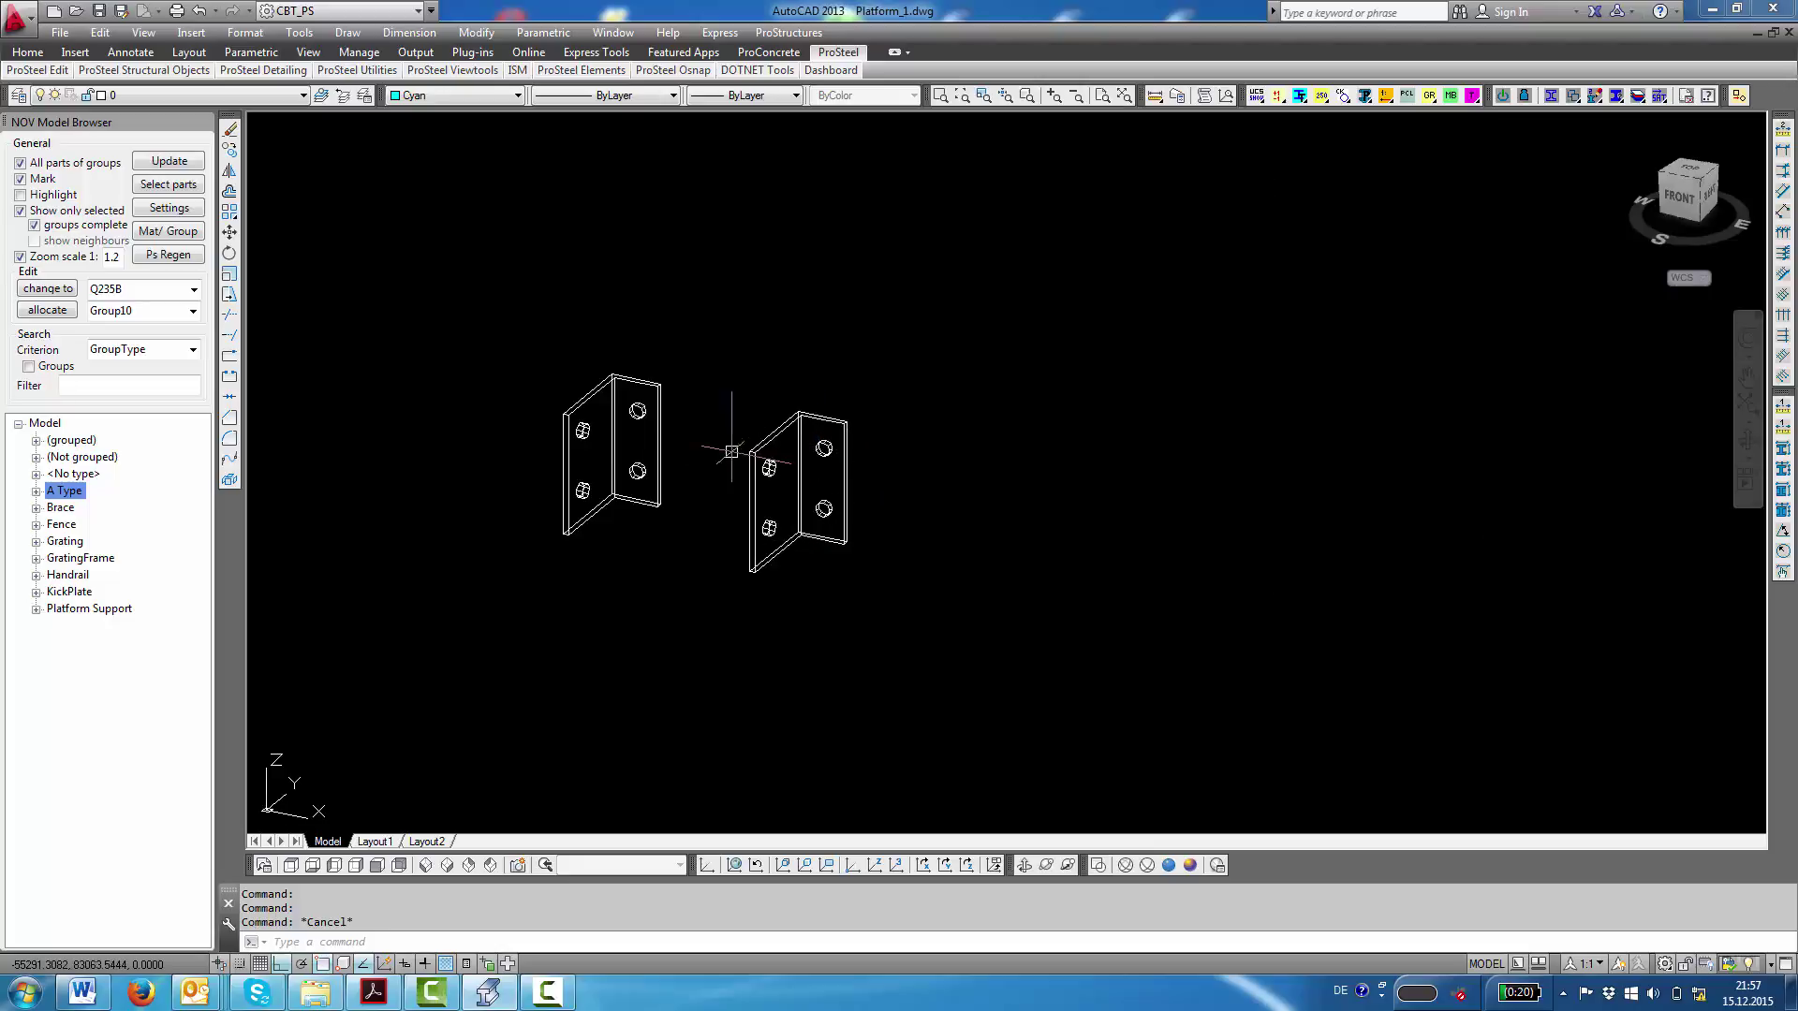
pyautogui.scroll(-4, 749, 447)
pyautogui.scroll(-4, 787, 434)
pyautogui.scroll(-2, 908, 290)
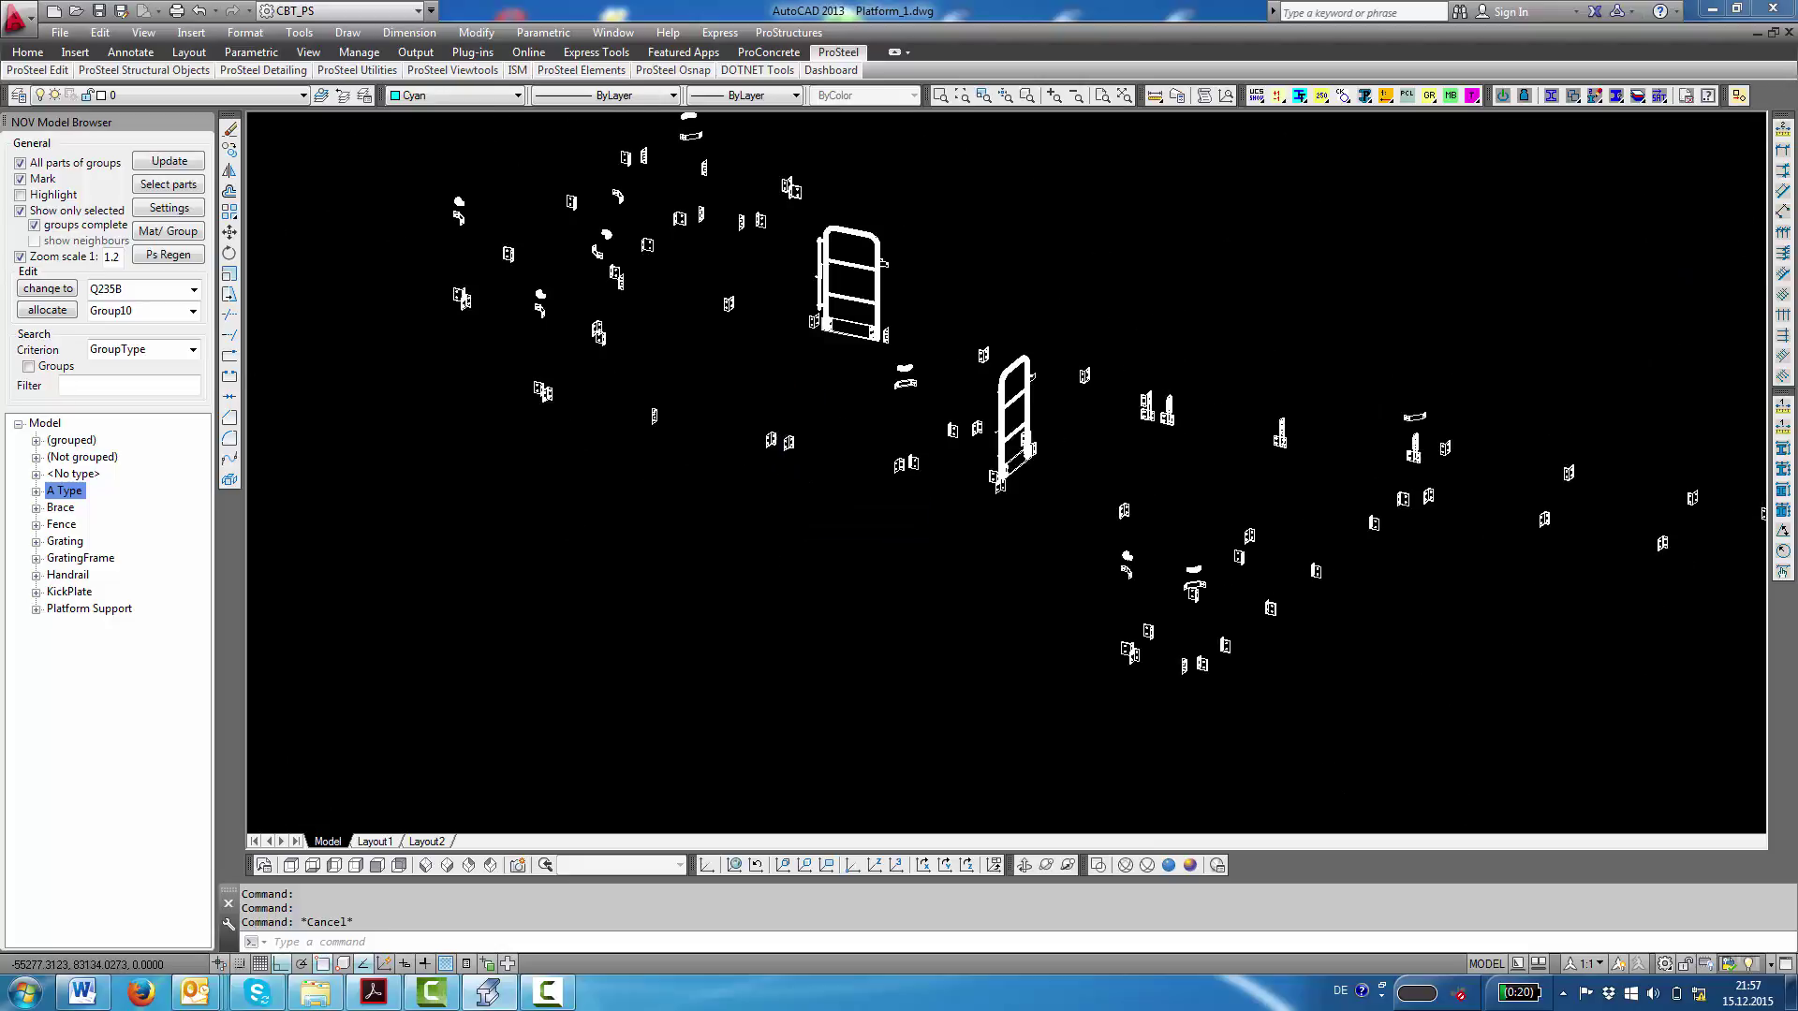
pyautogui.scroll(-3, 870, 300)
pyautogui.scroll(6, 822, 386)
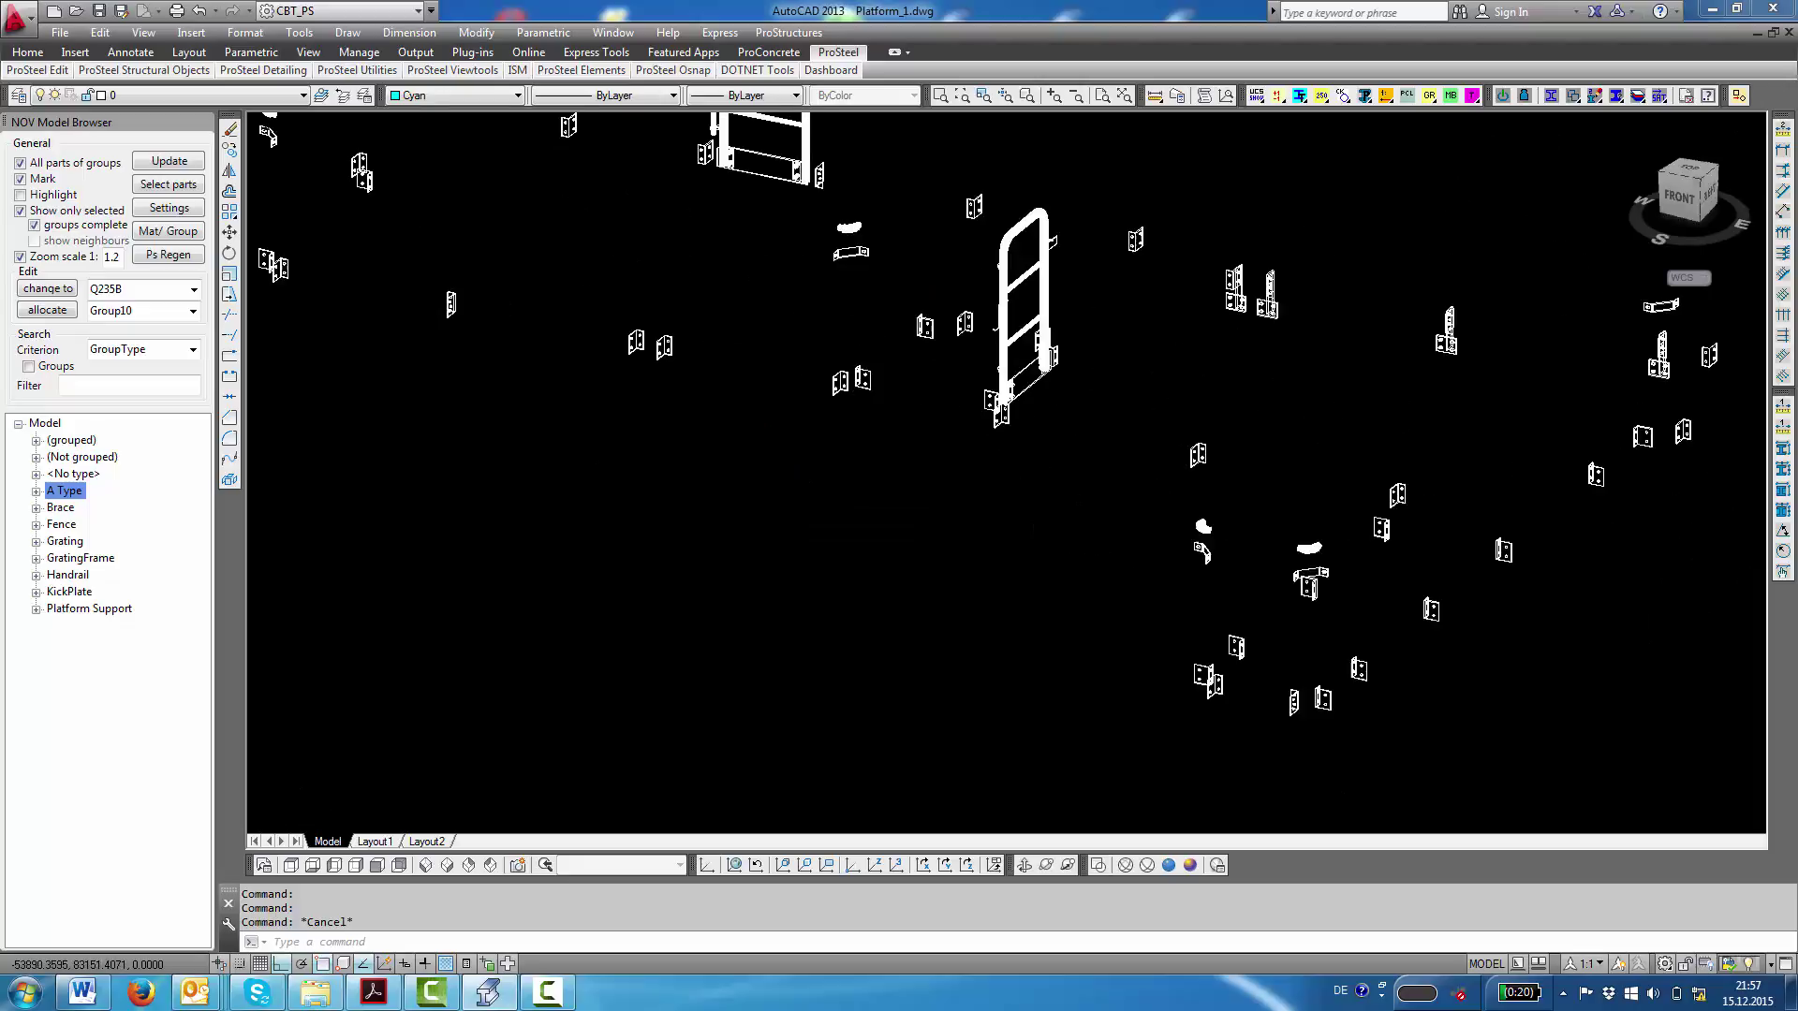
# - Review the group data of one angle bracket with four holes in its PS Properties
pyautogui.scroll(3, 822, 387)
pyautogui.click(824, 298)
pyautogui.rightClick(704, 303)
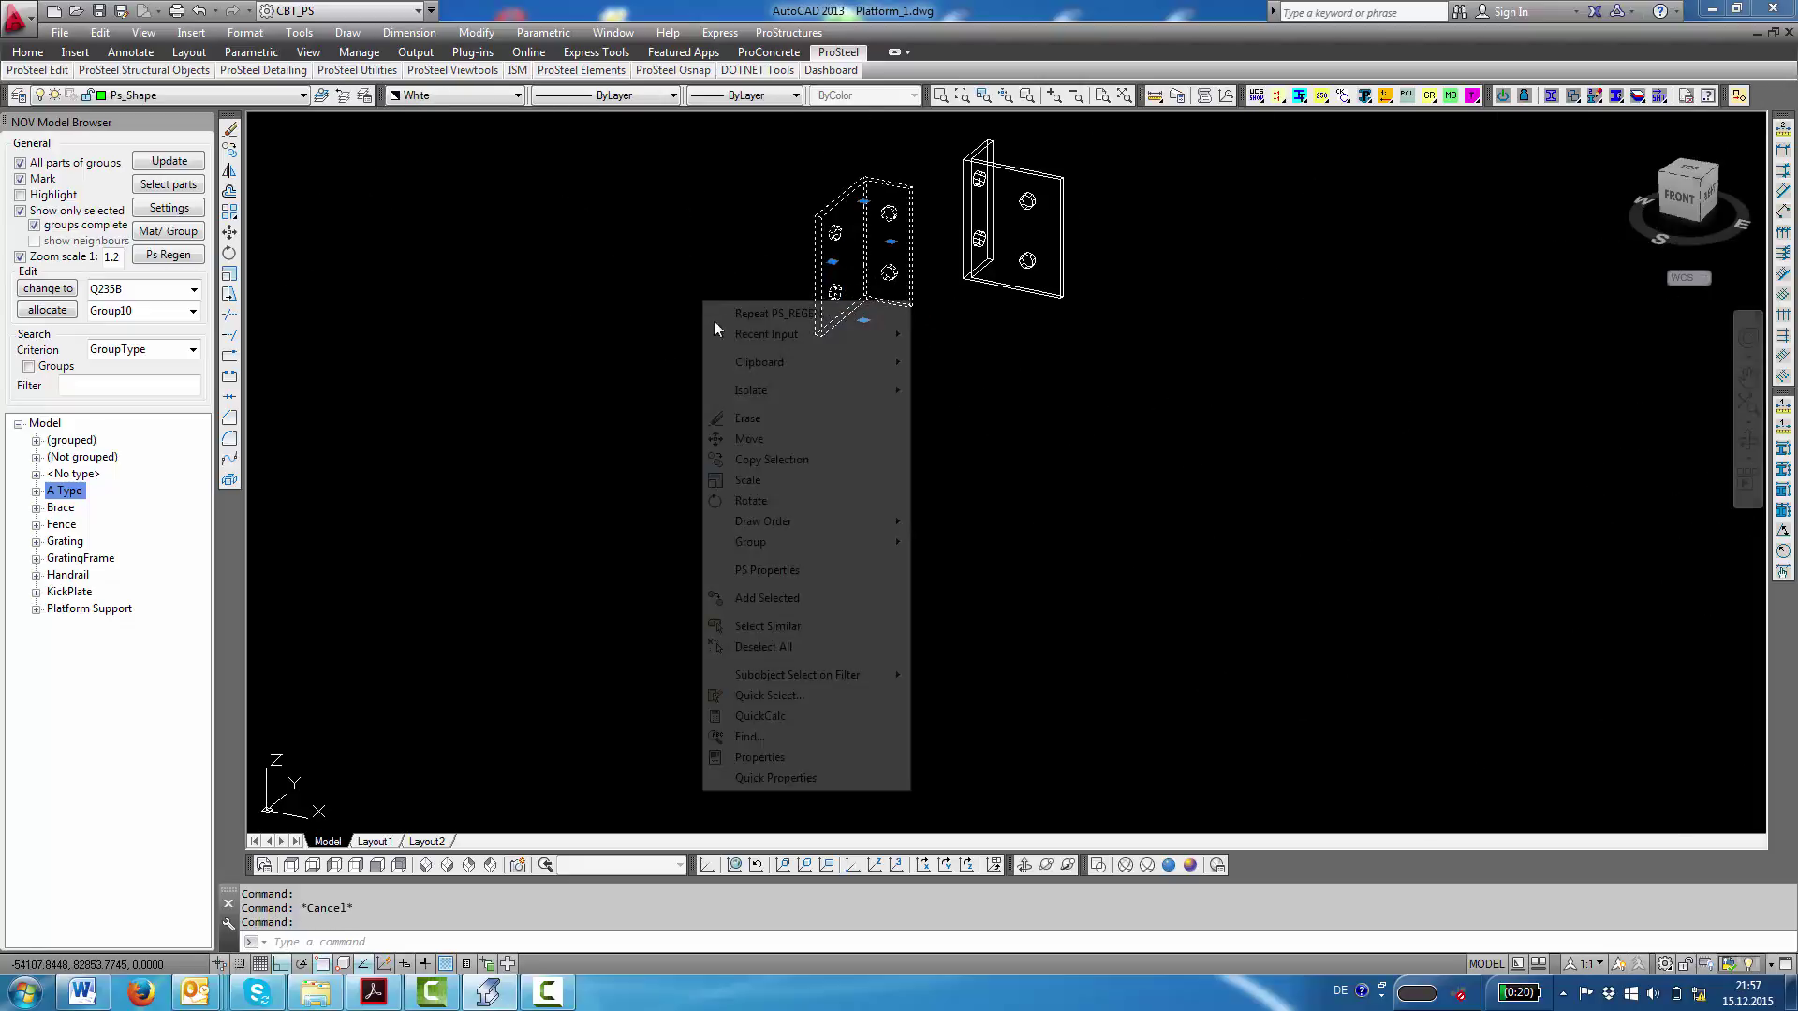
pyautogui.click(771, 569)
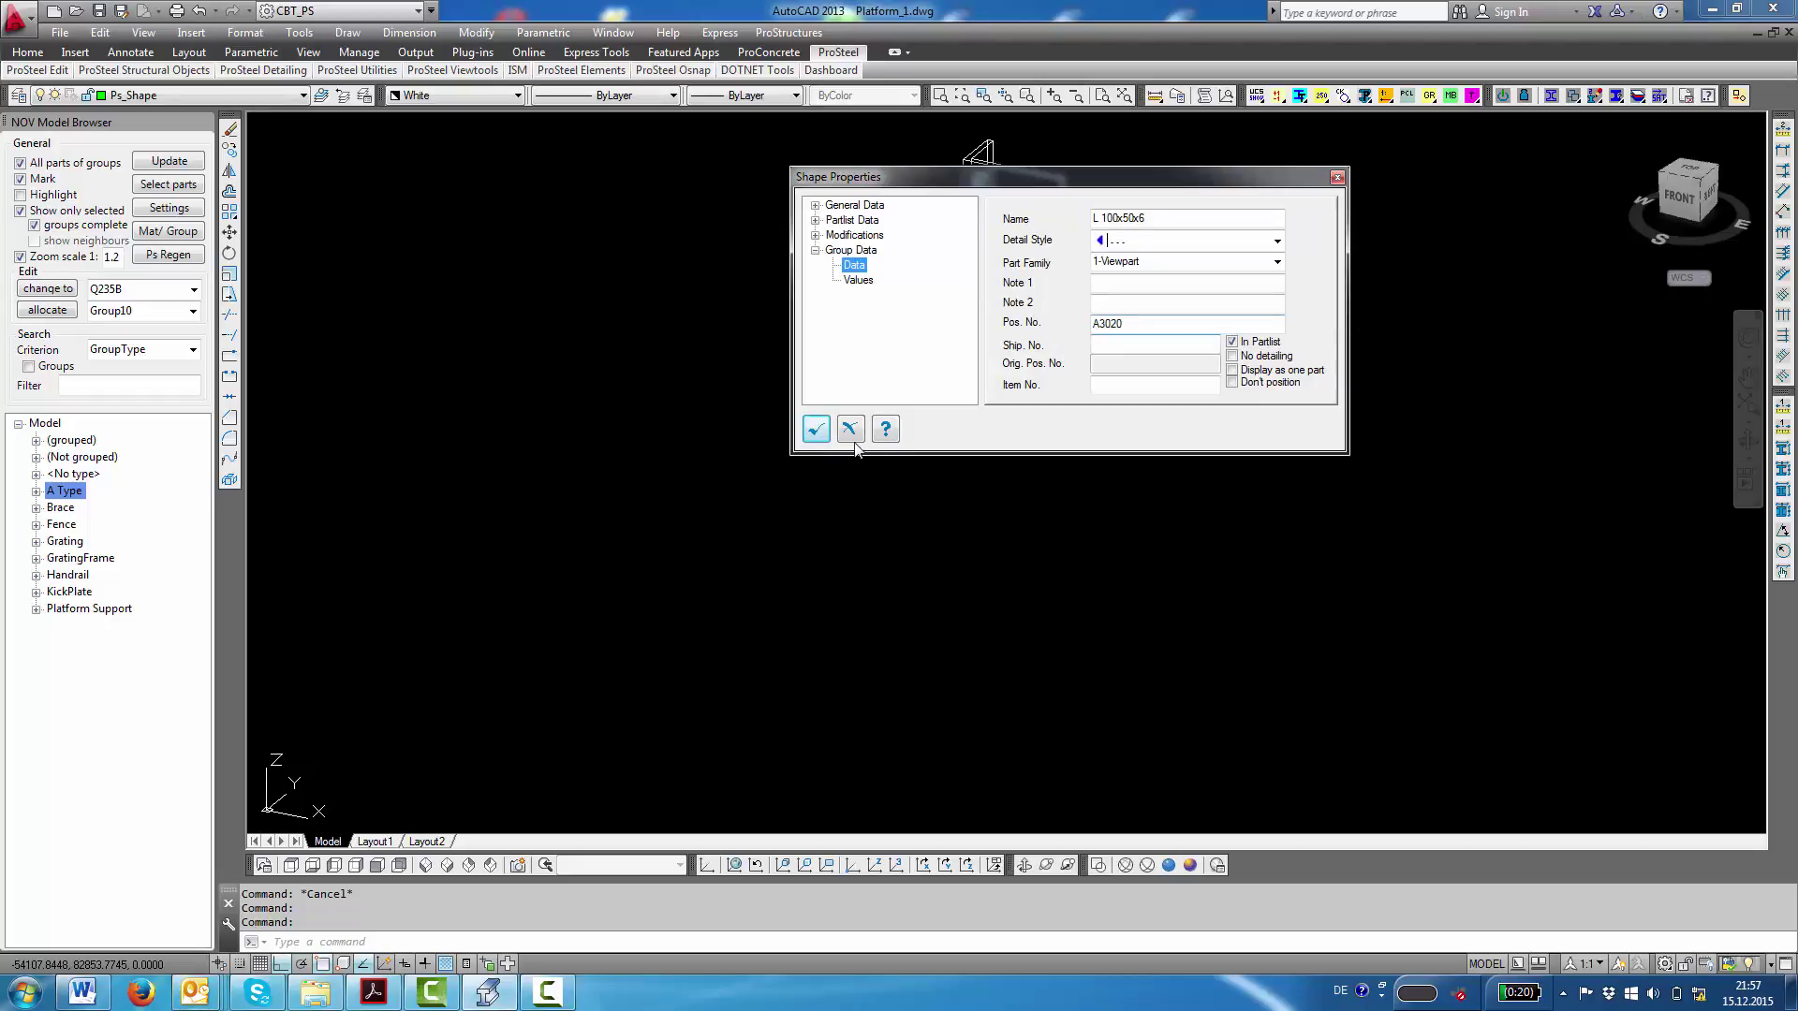
pyautogui.click(815, 430)
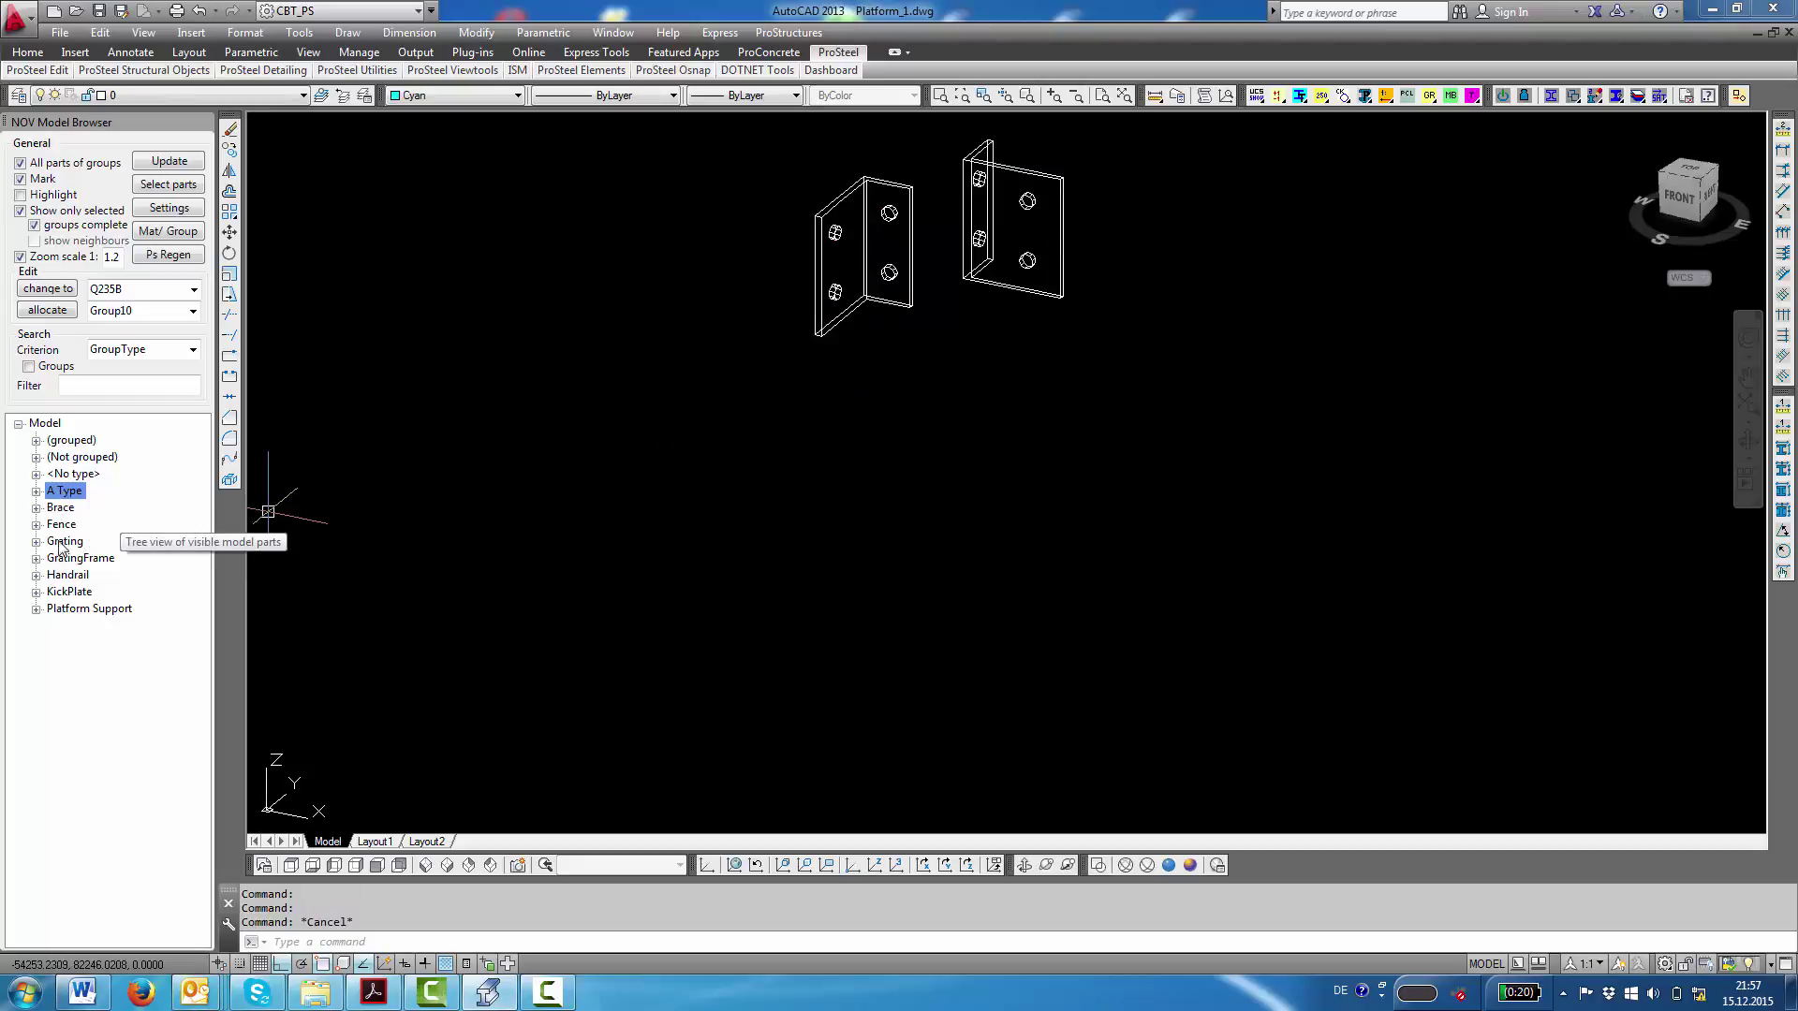
# - Filter the GroupType listing with *i* to list only group types containing that letter
pyautogui.click(91, 385)
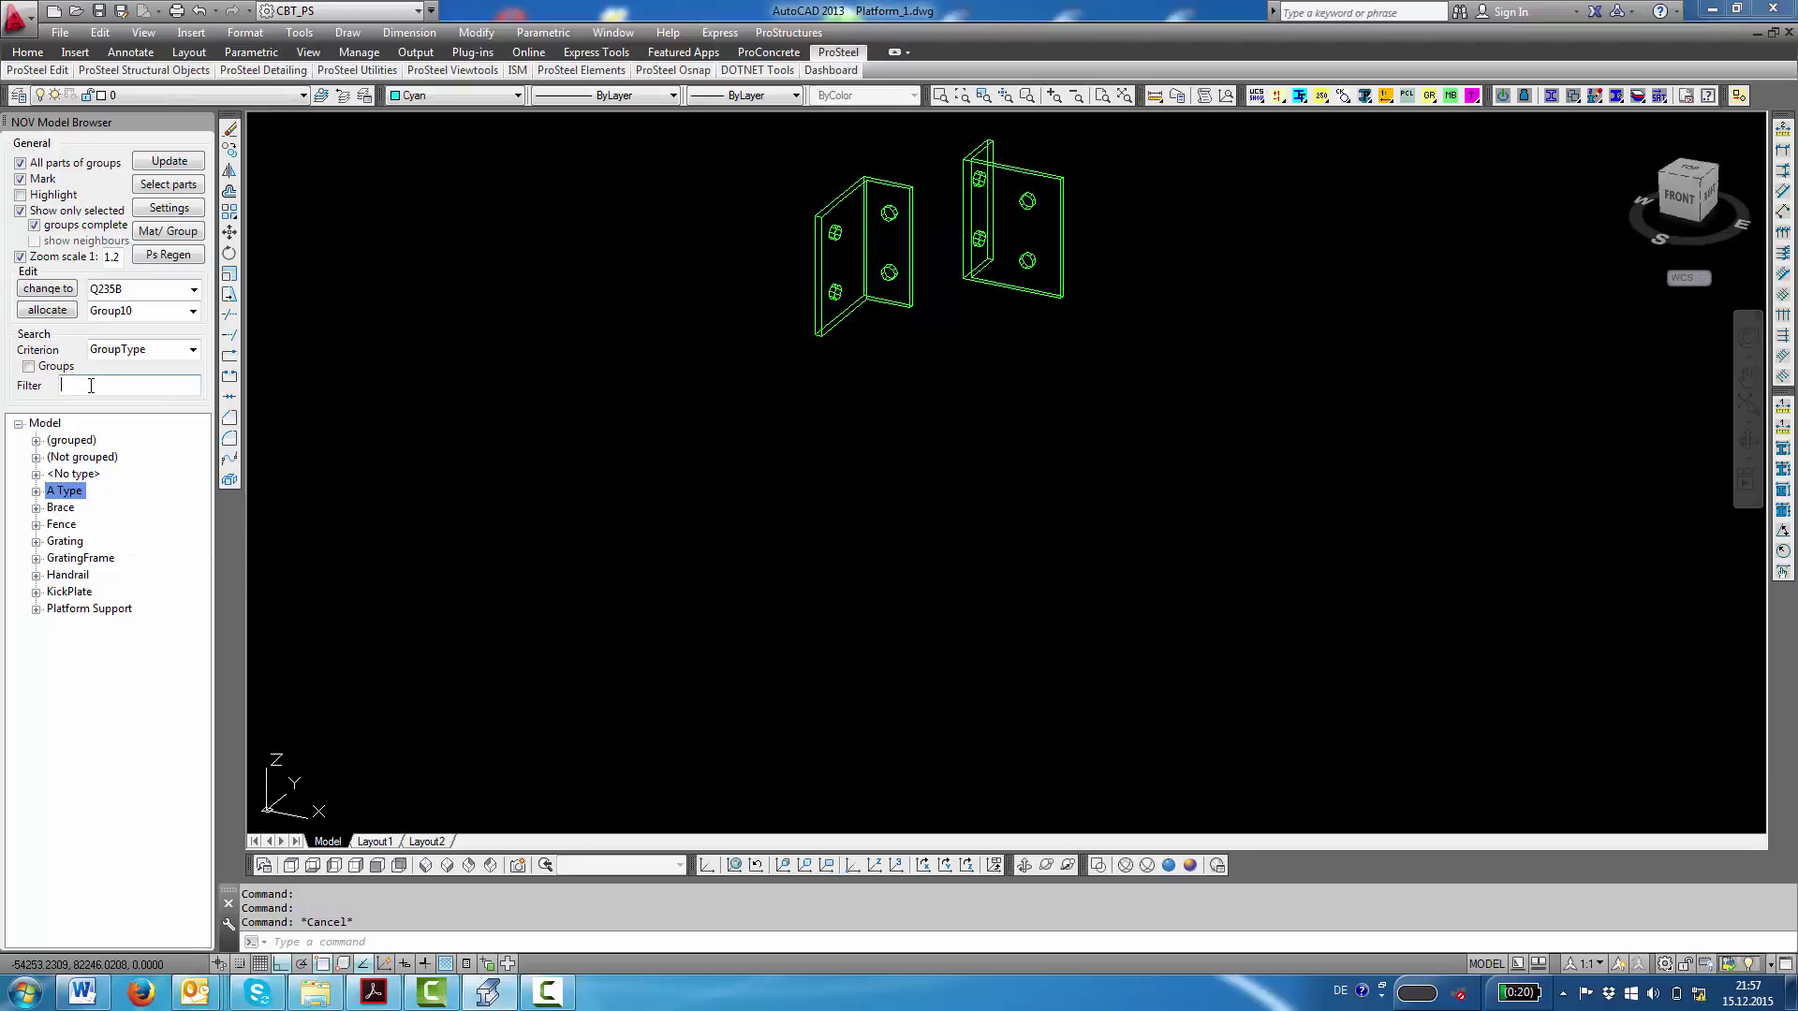
pyautogui.press('Return')
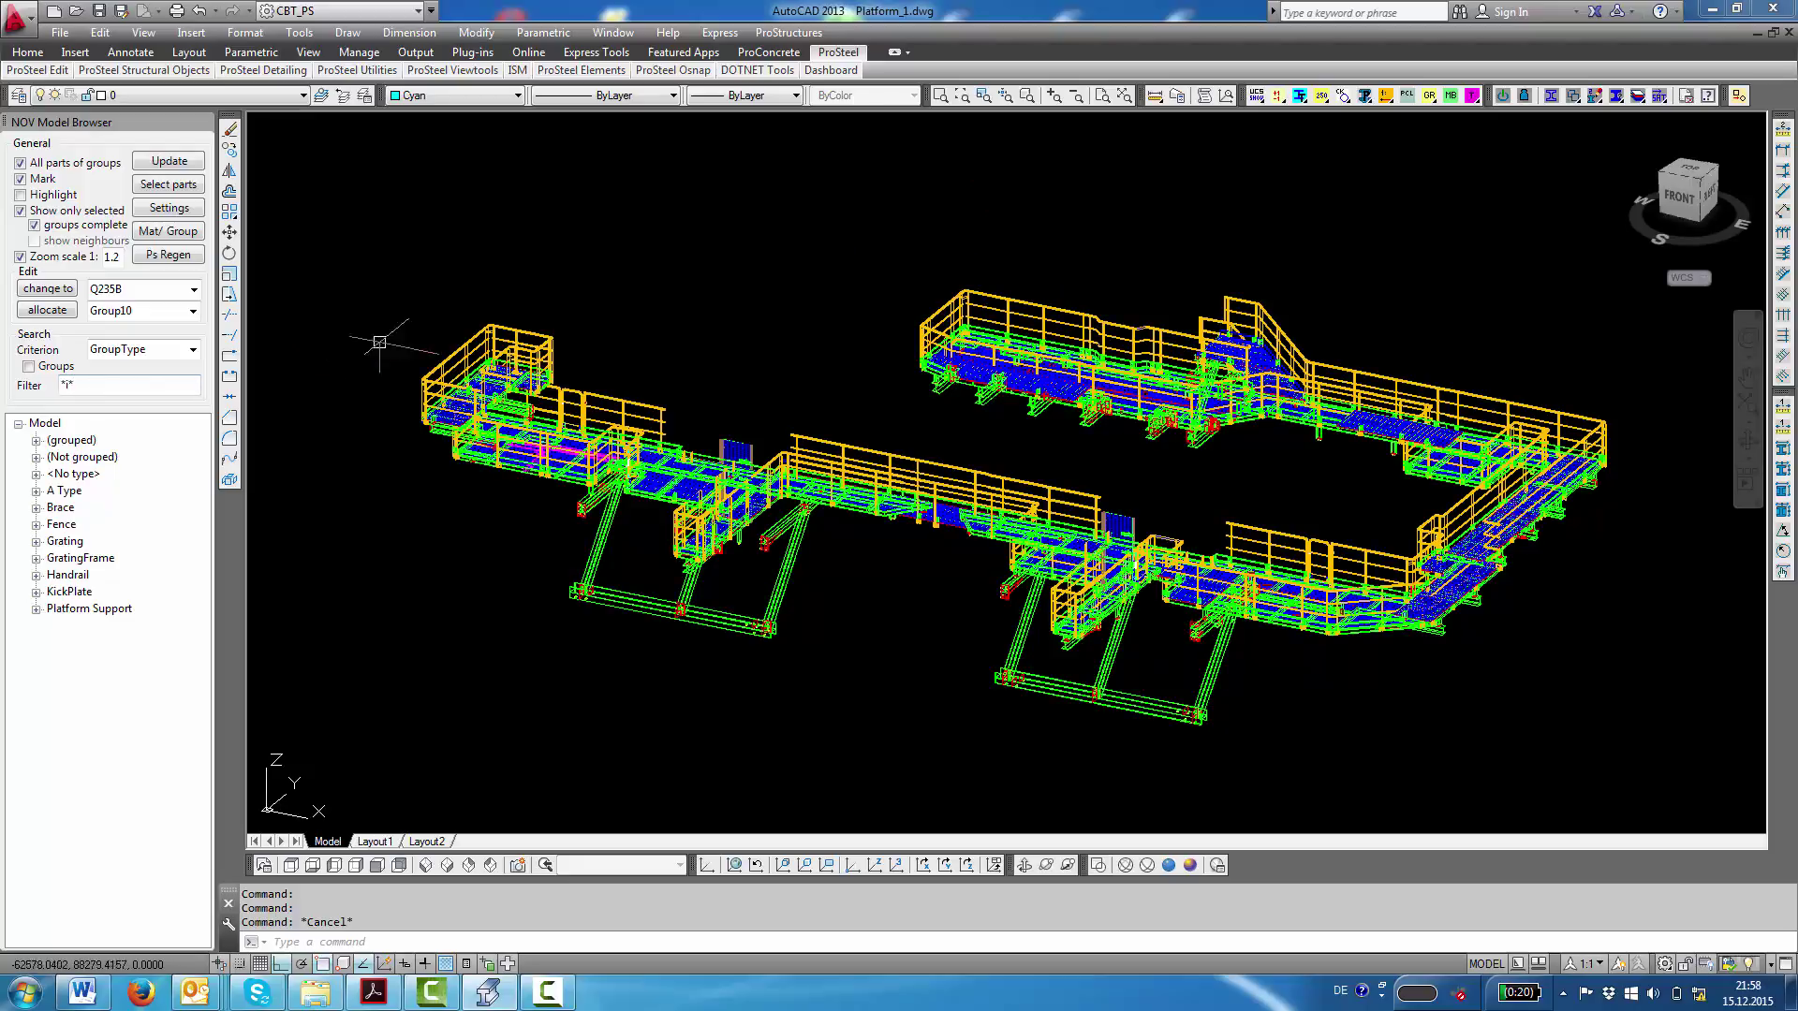
pyautogui.press('Return')
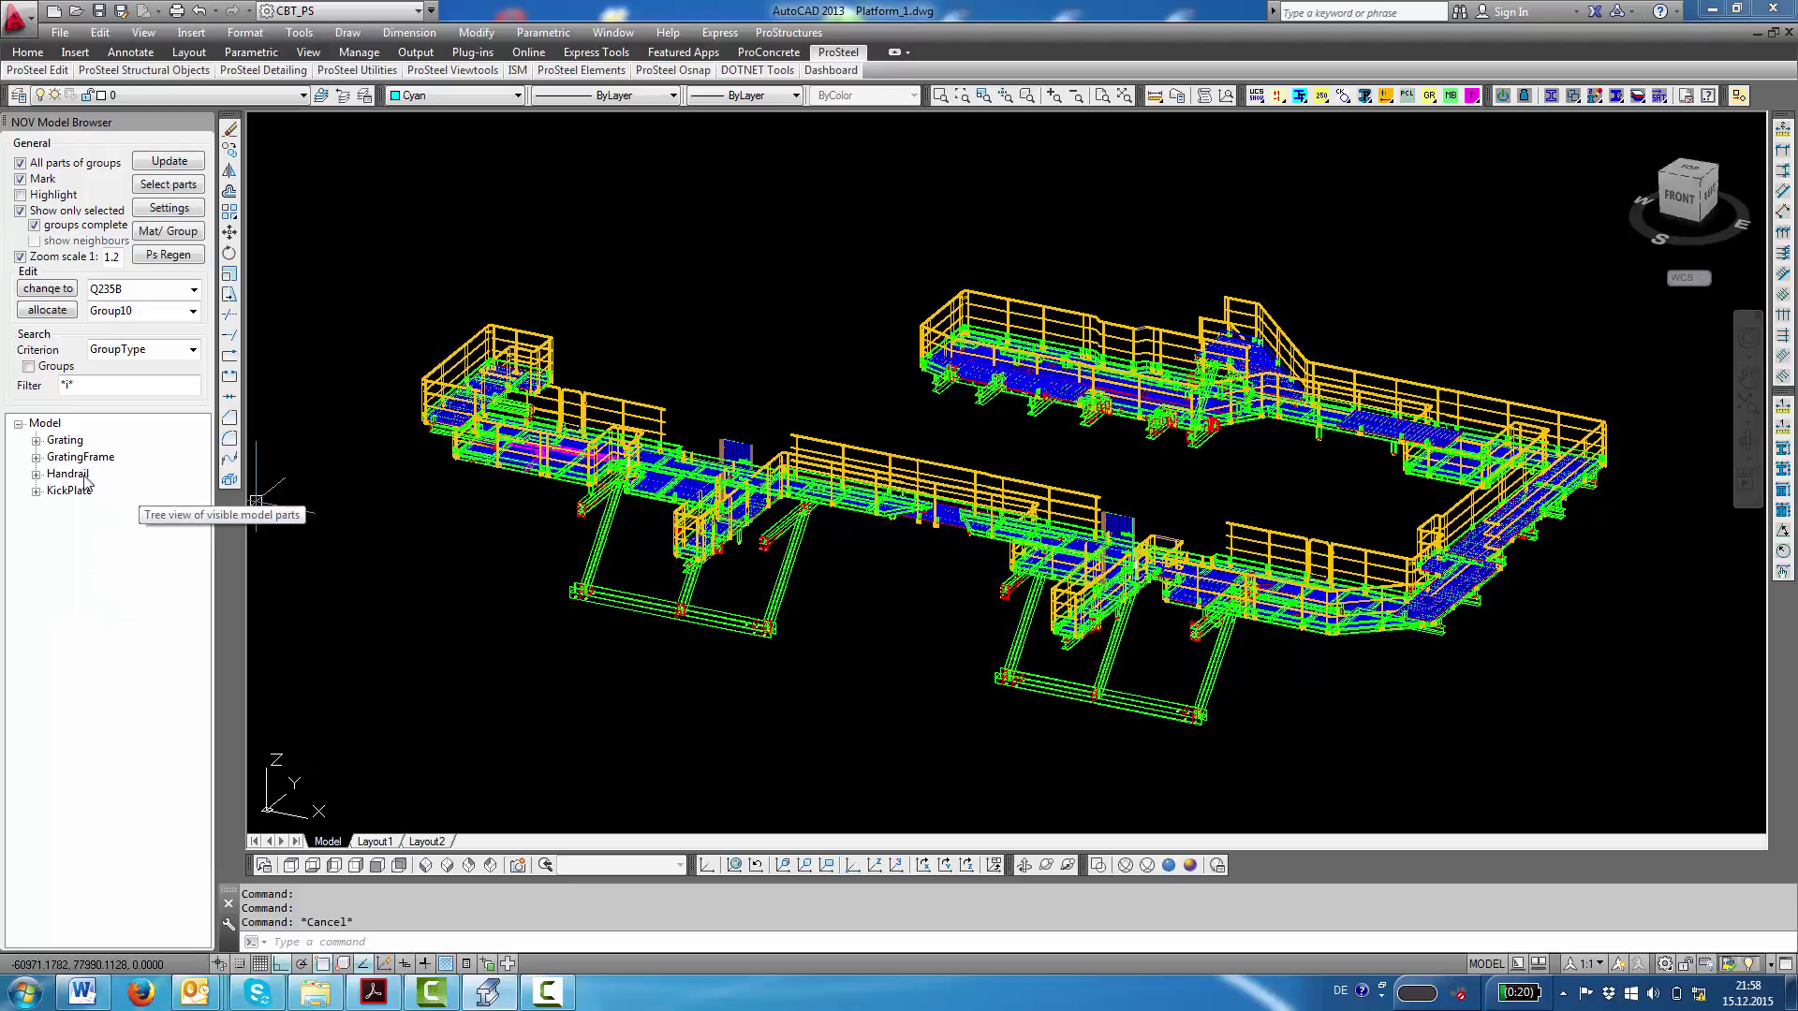
# - Reset the search filter to * and change the search criterion to Key
pyautogui.click(89, 384)
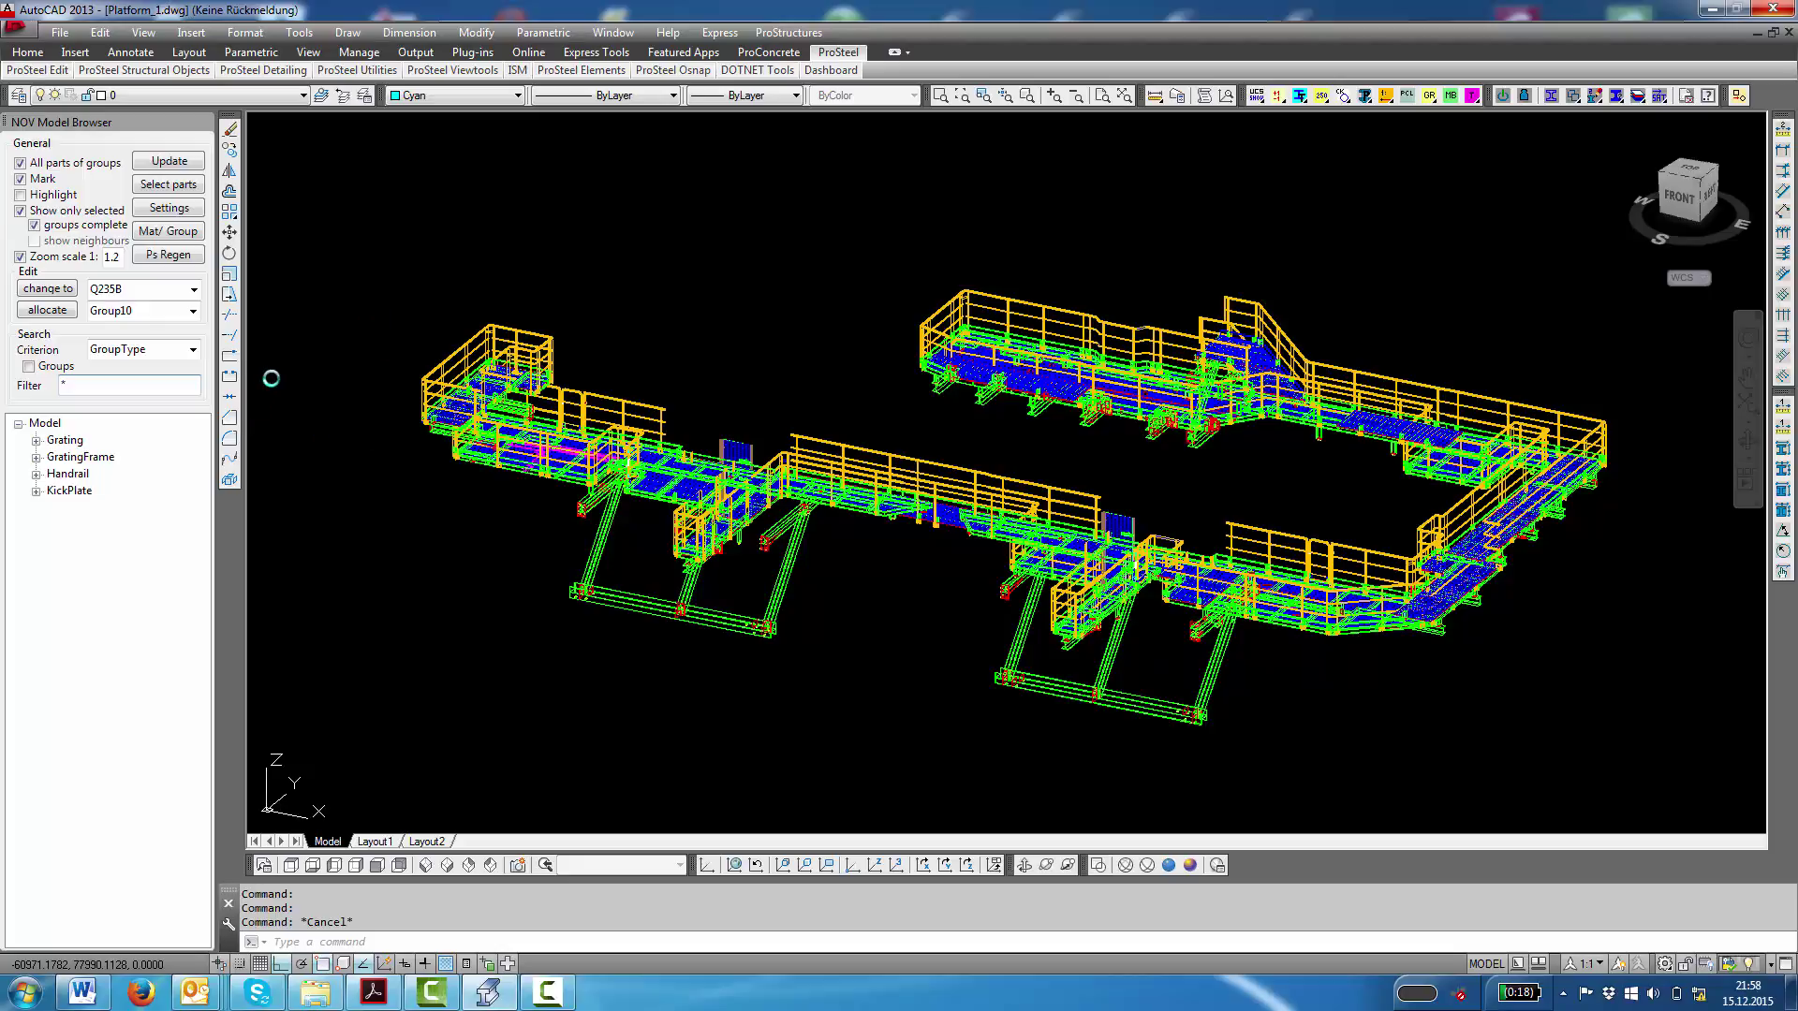
pyautogui.click(329, 362)
pyautogui.click(193, 349)
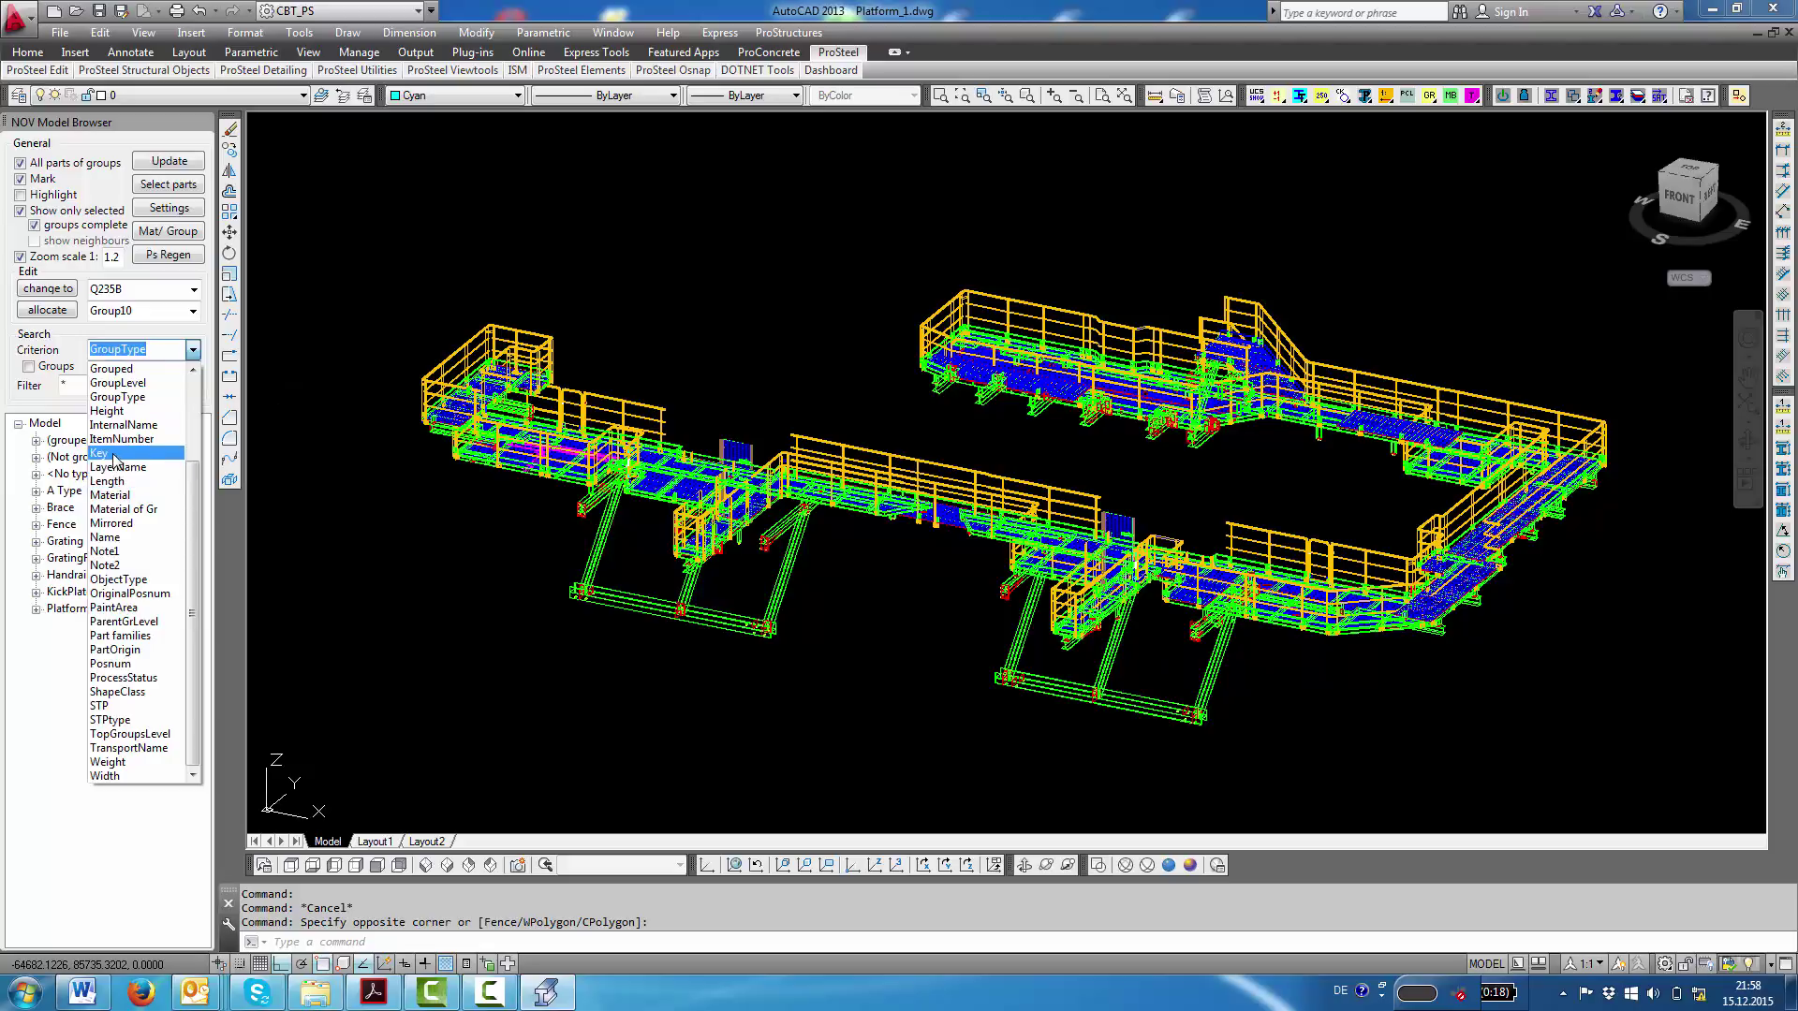
pyautogui.click(118, 454)
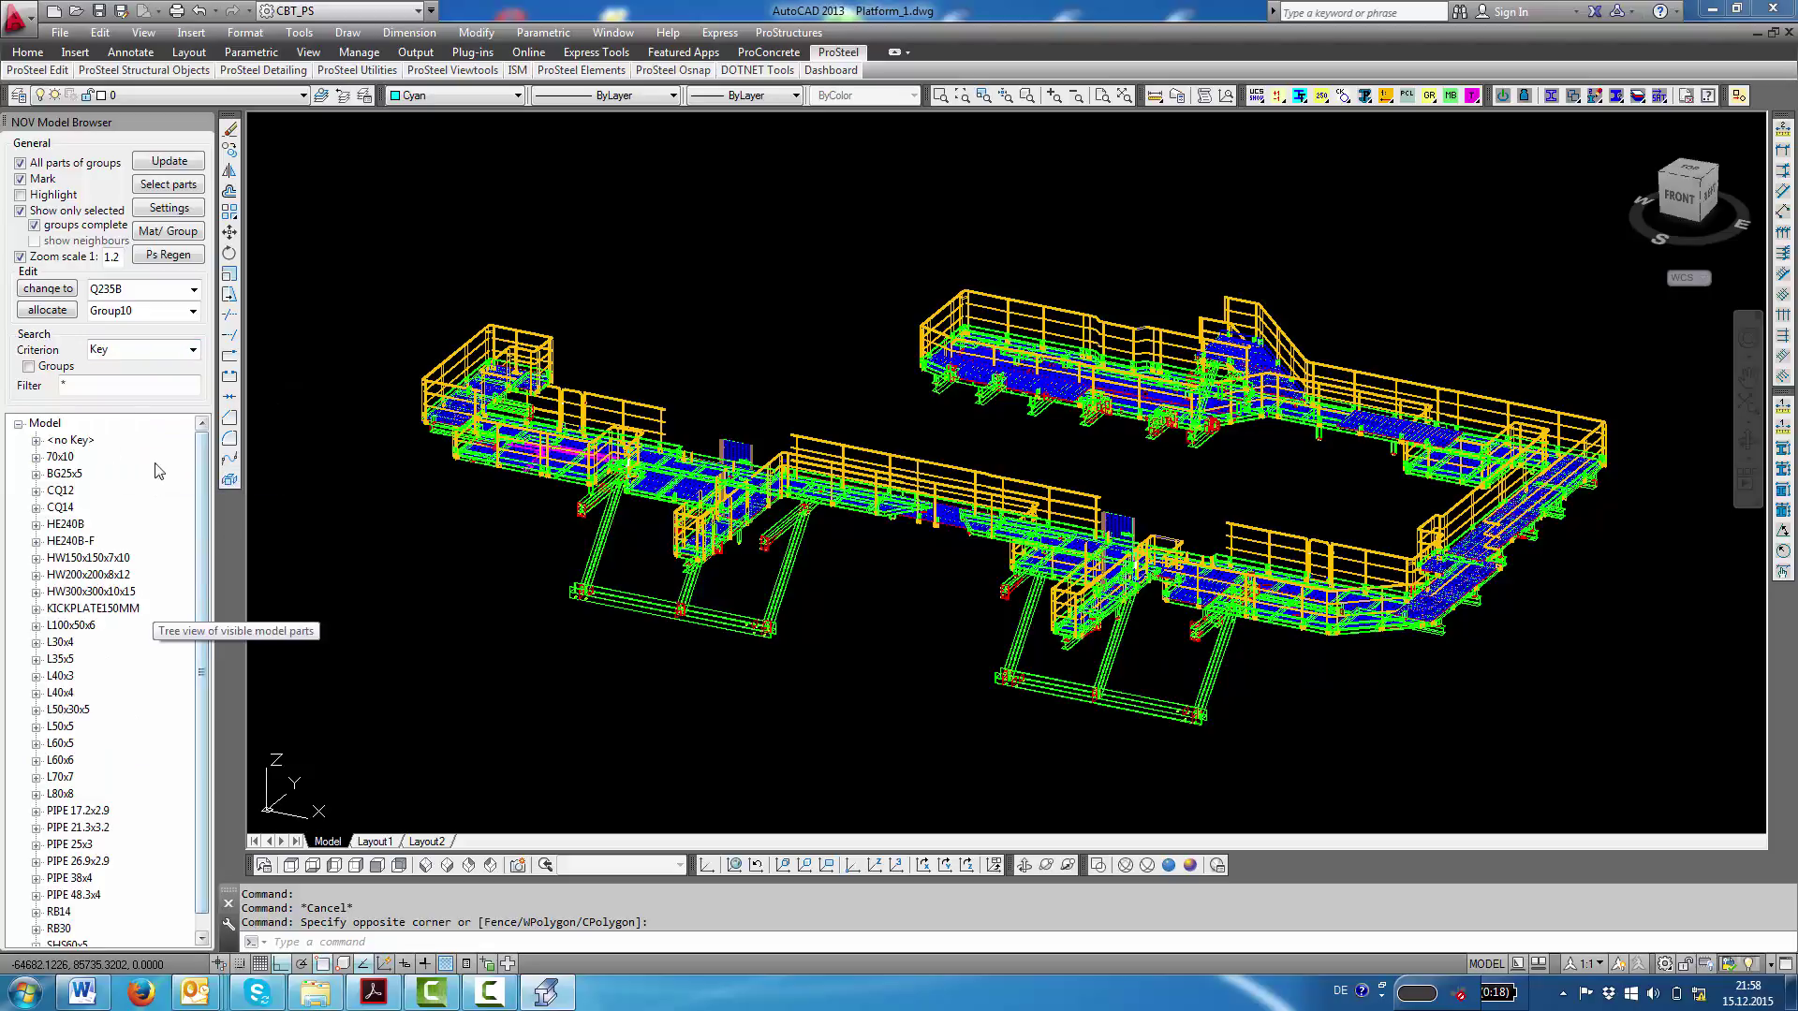
# - Filter the Key listing with L* for the angle profiles, and then with PIPE* for the pipes
pyautogui.click(104, 386)
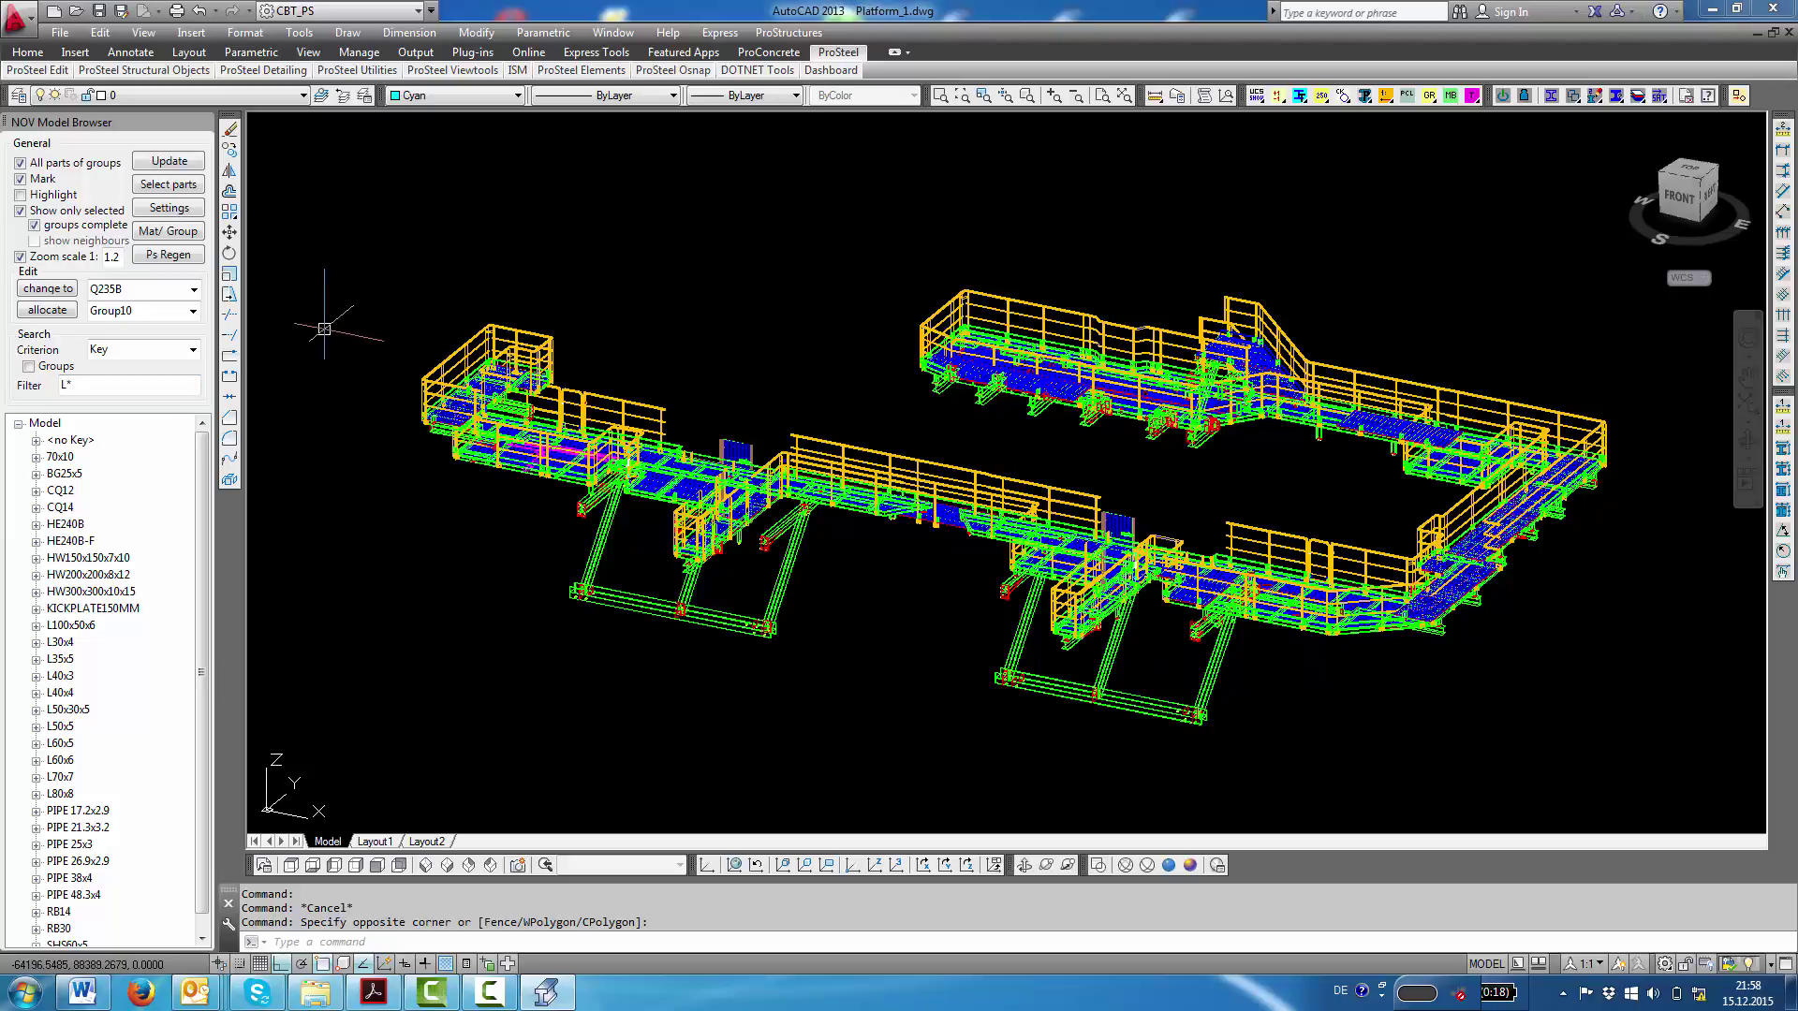
pyautogui.press('Return')
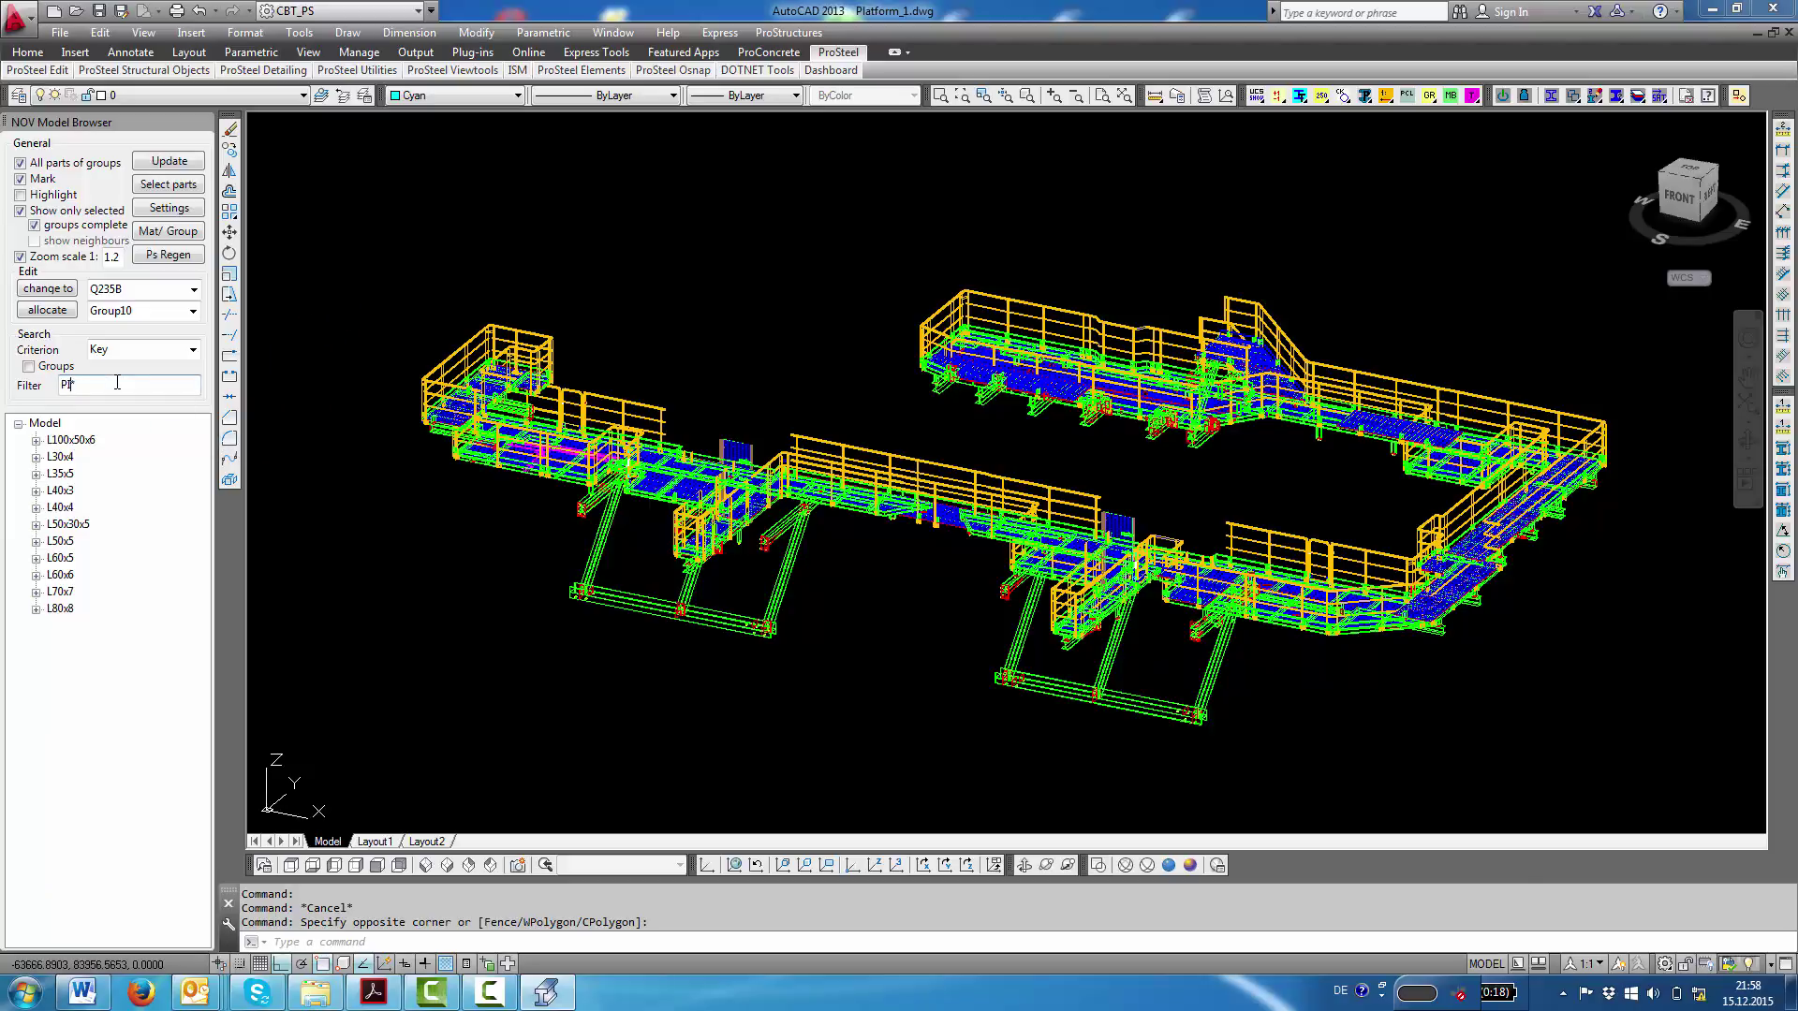
pyautogui.write('POE')
pyautogui.press('BackSpace')
pyautogui.press('BackSpace')
pyautogui.write('E')
pyautogui.press('Return')
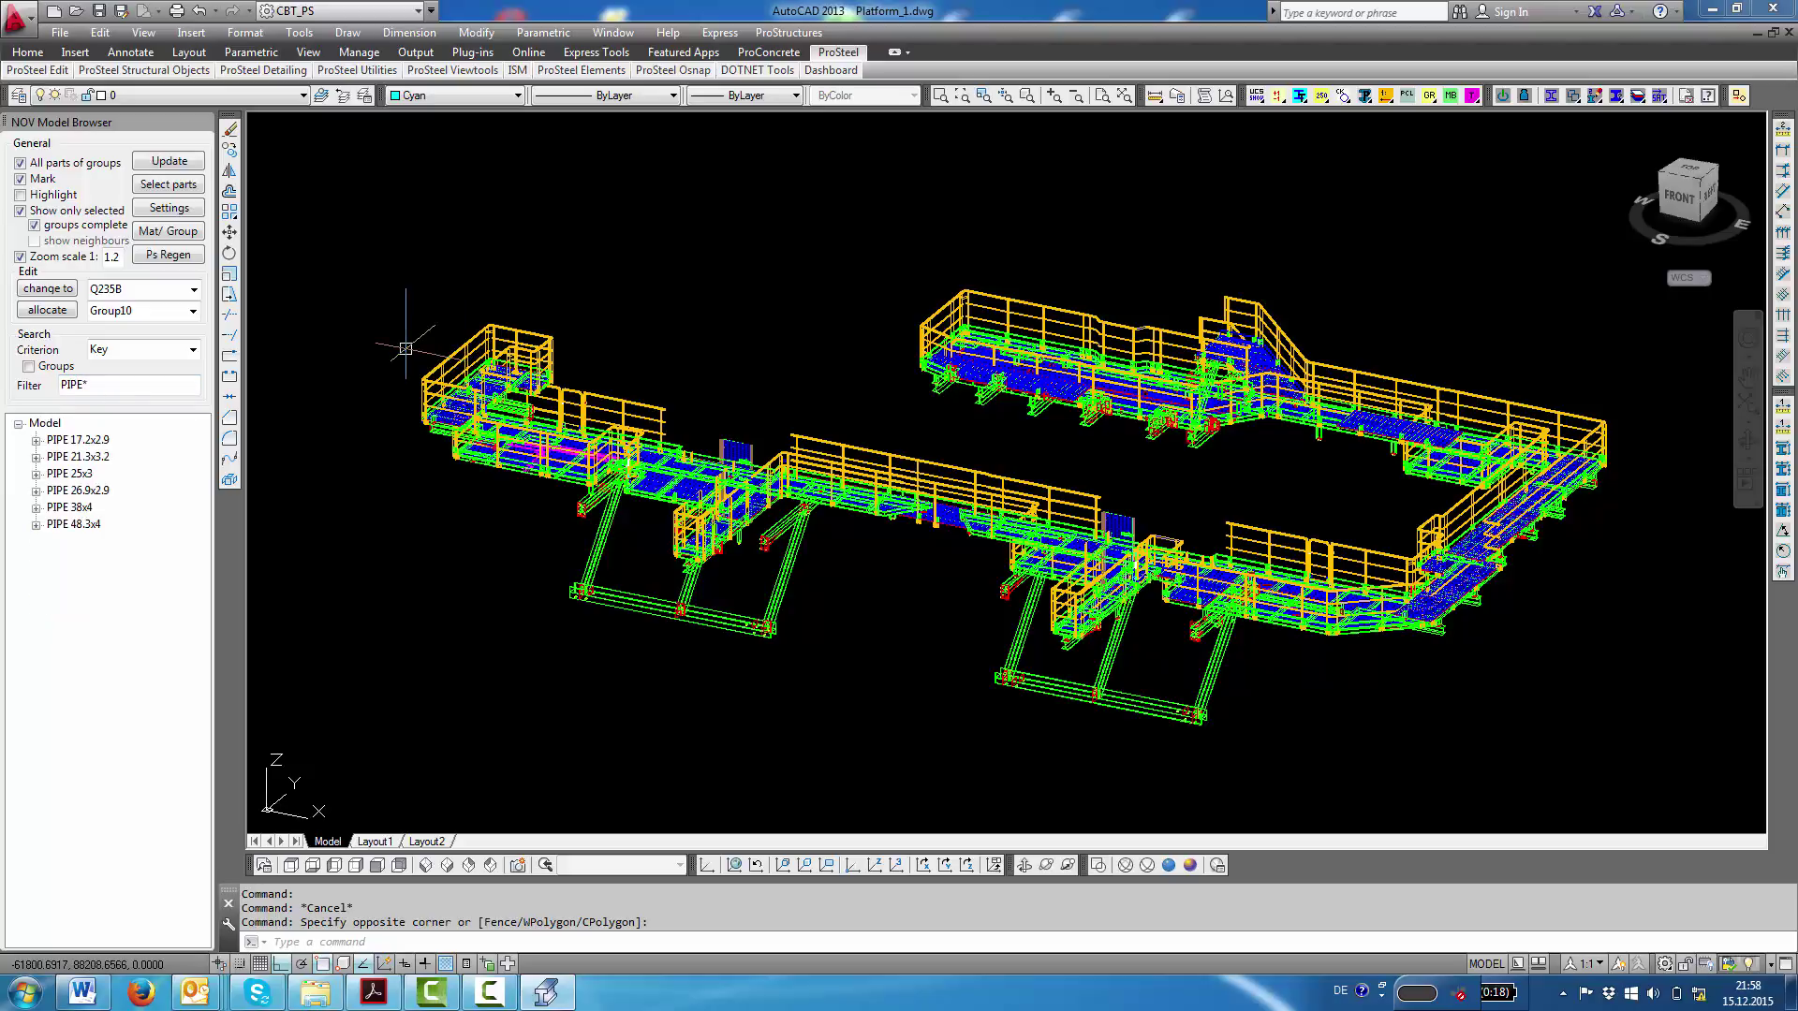
# - Set the search criterion to Mirrored and isolate the mirrored parts, followed by the not mirrored parts
pyautogui.click(193, 349)
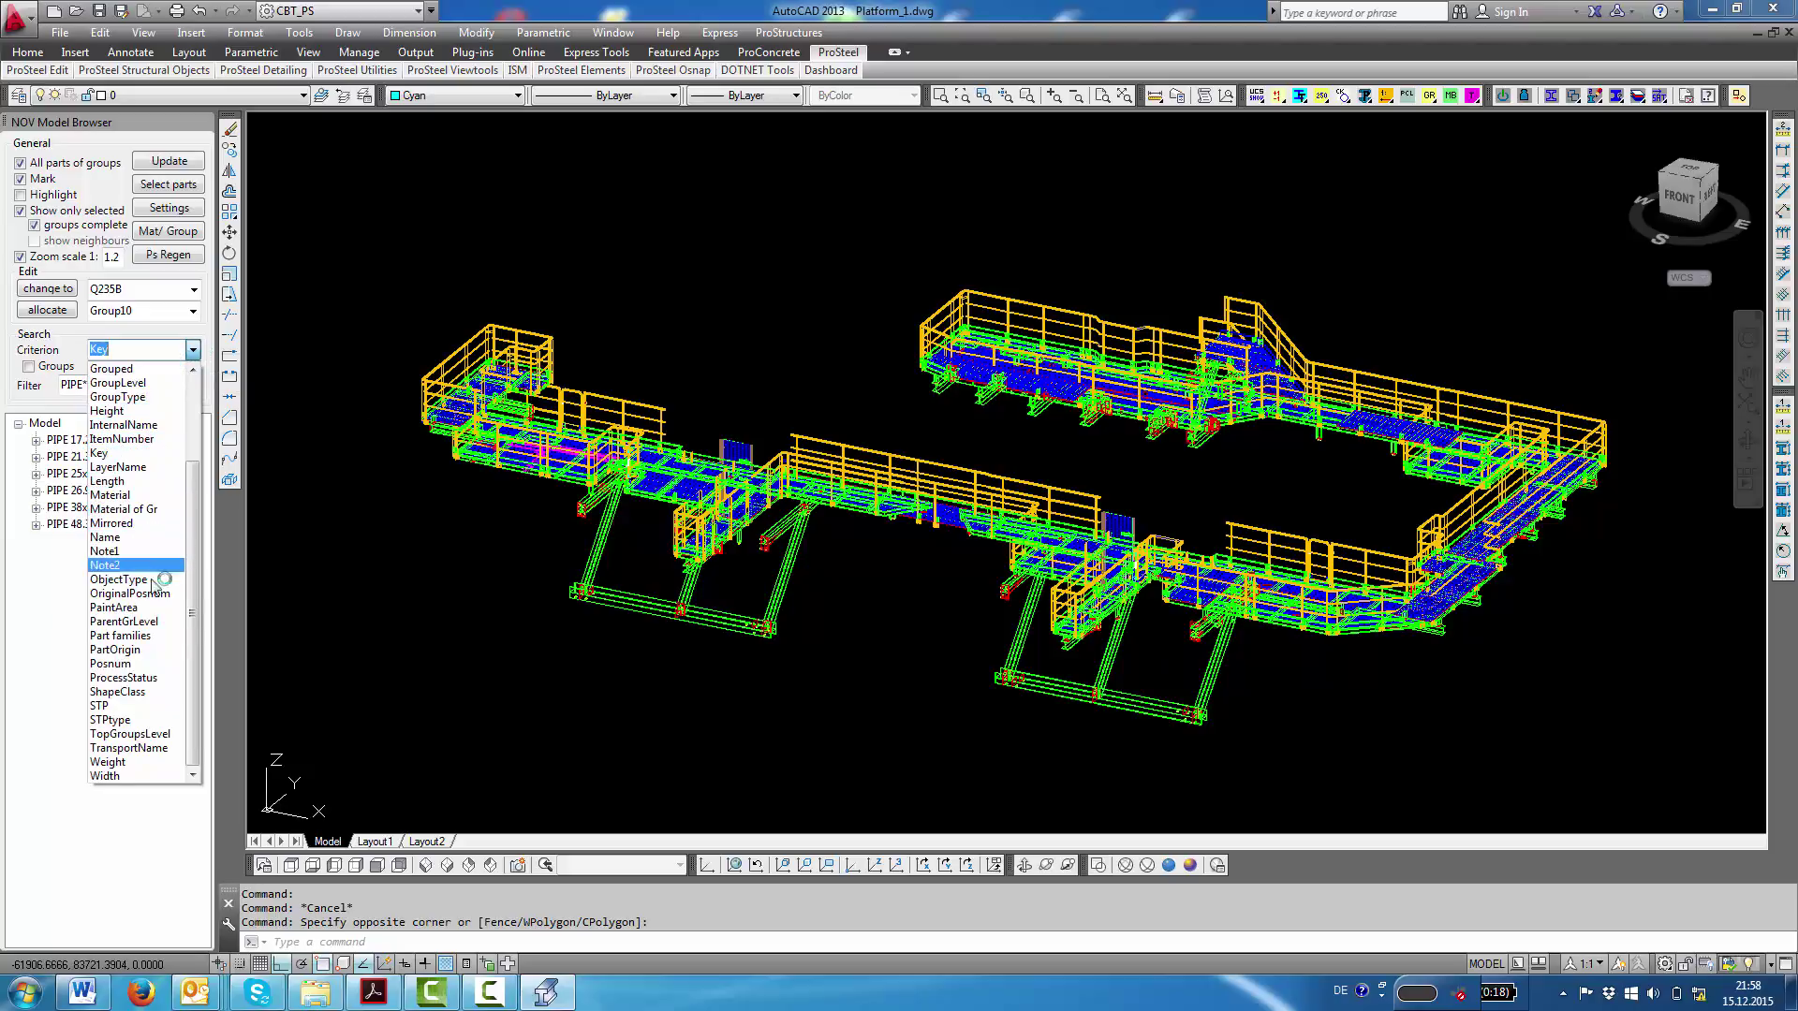
pyautogui.click(131, 523)
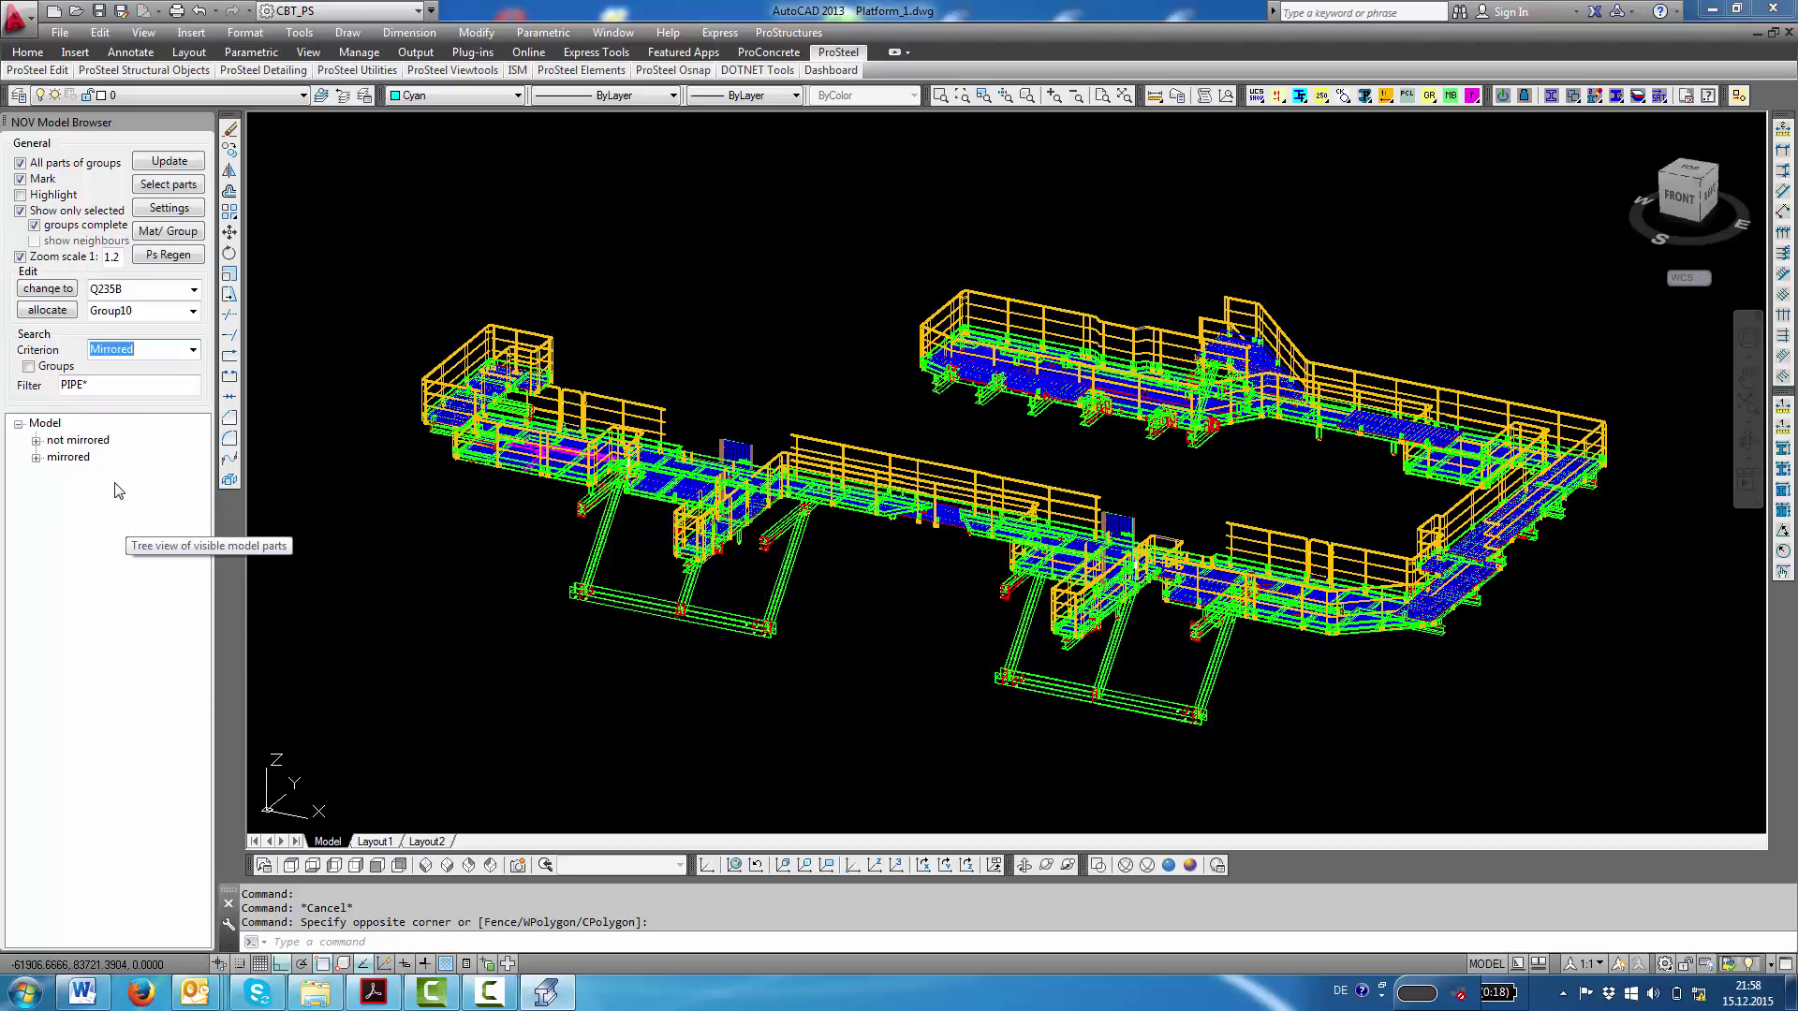
pyautogui.click(81, 459)
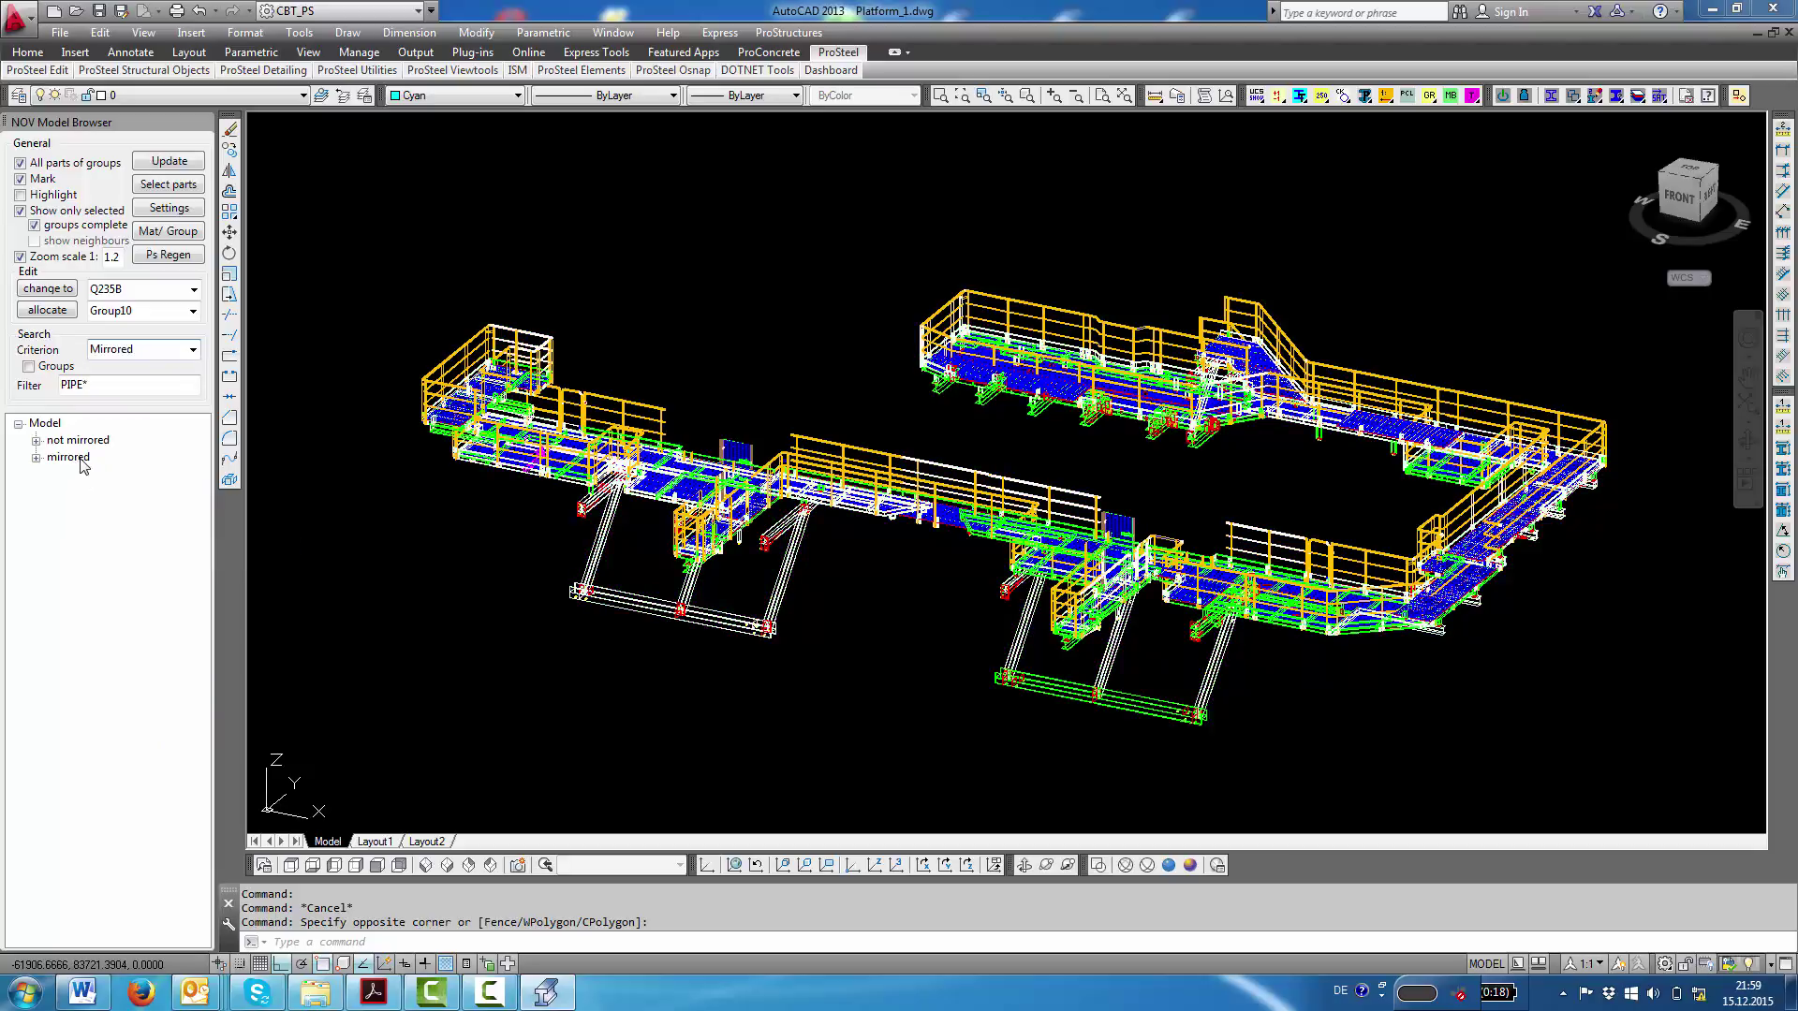
pyautogui.click(69, 457)
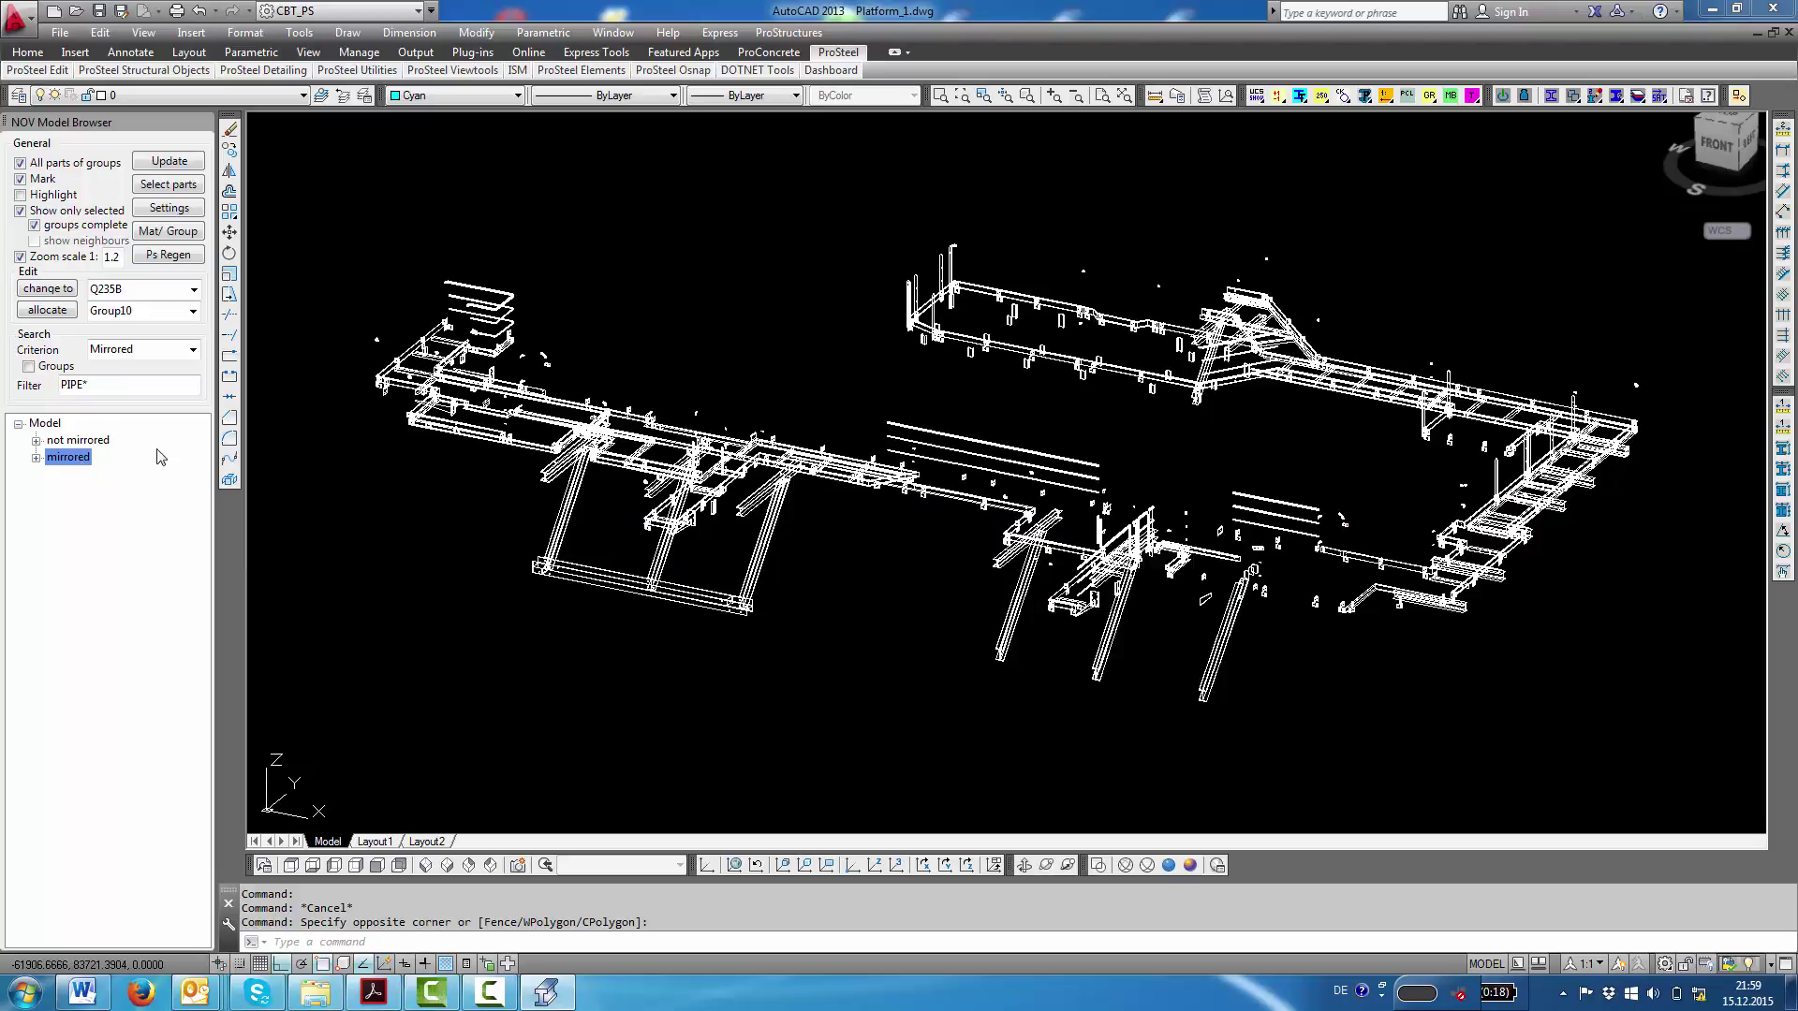
pyautogui.click(101, 444)
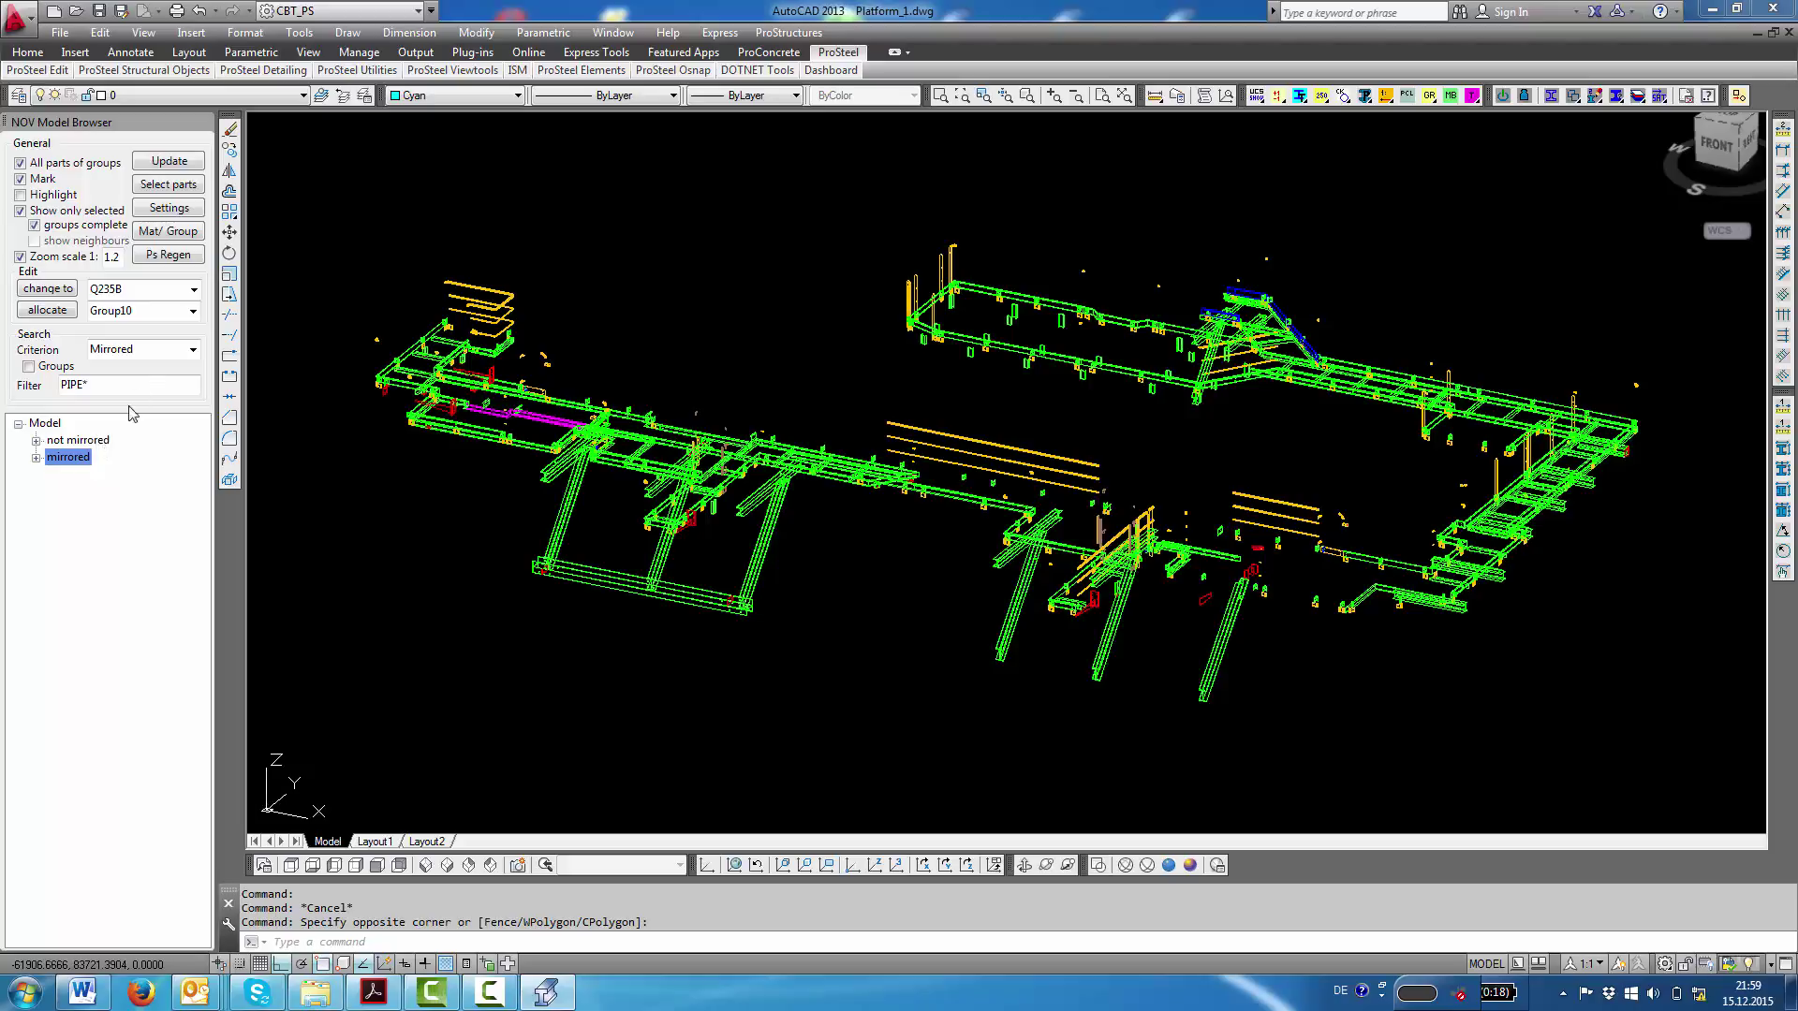
# - Set the search criterion to Posnum and expand groups A3010, A3015 and A3020 to inspect their parts
pyautogui.click(193, 349)
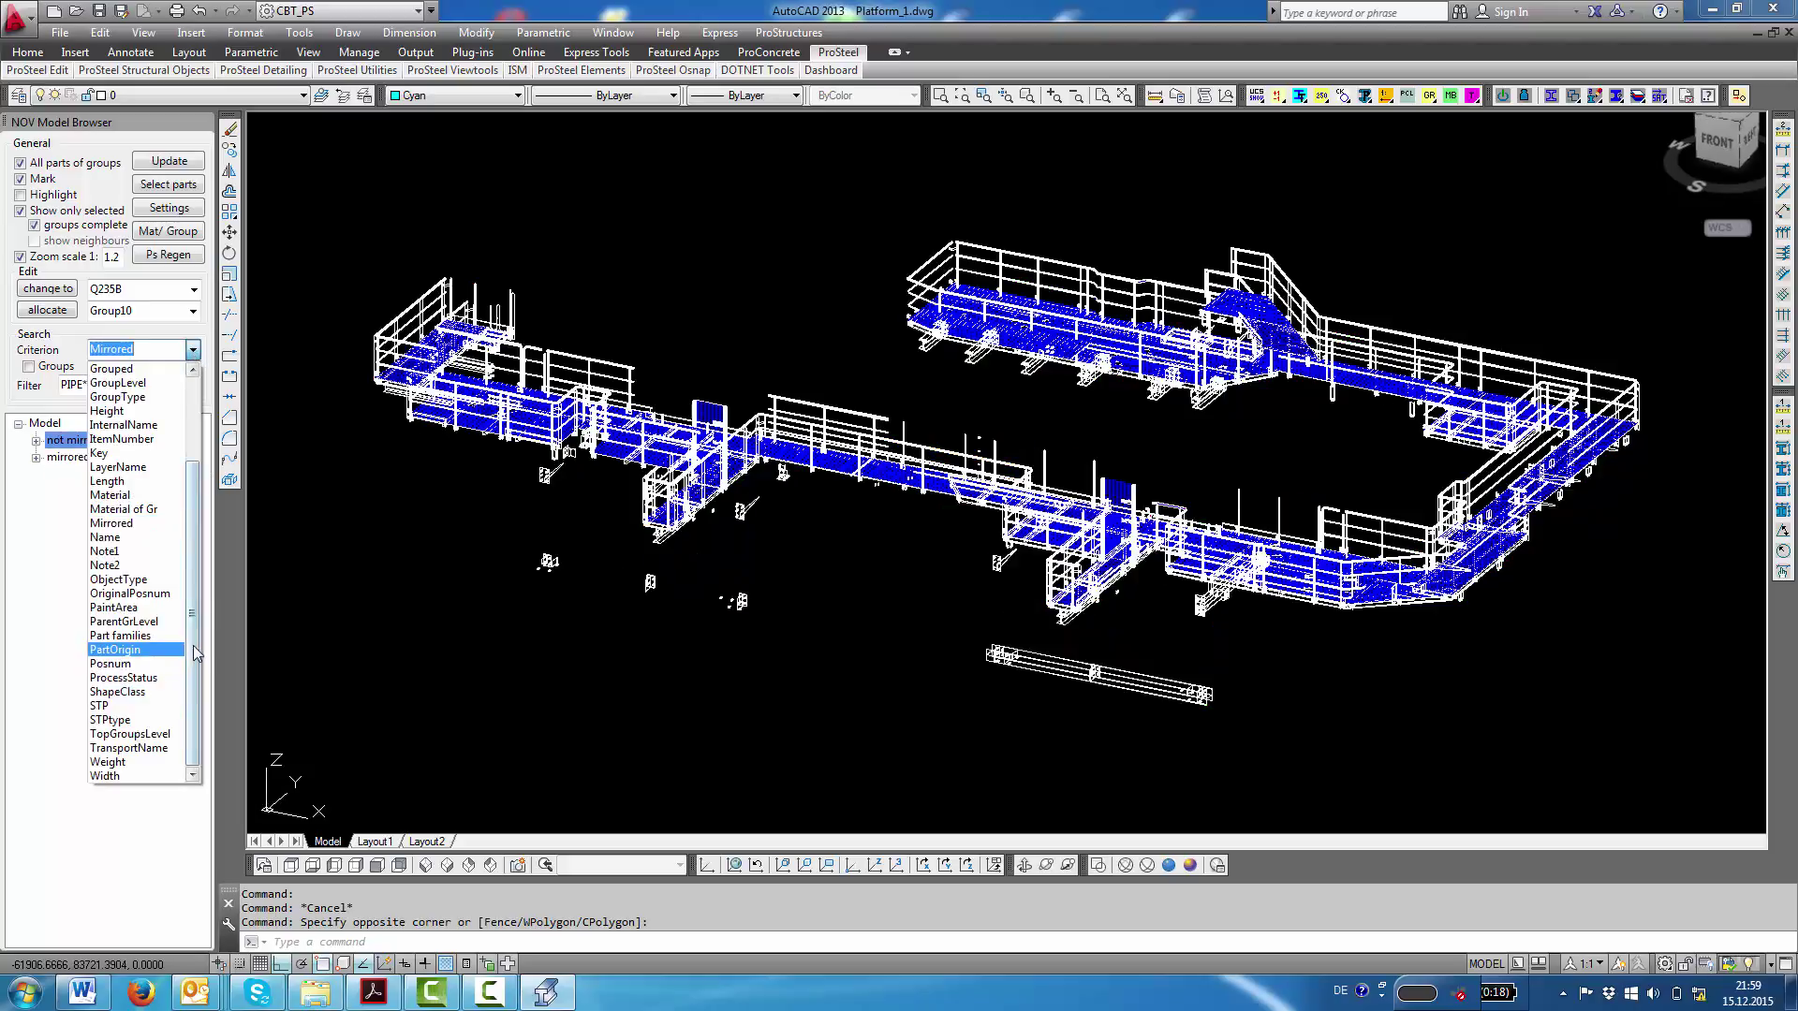
pyautogui.click(133, 665)
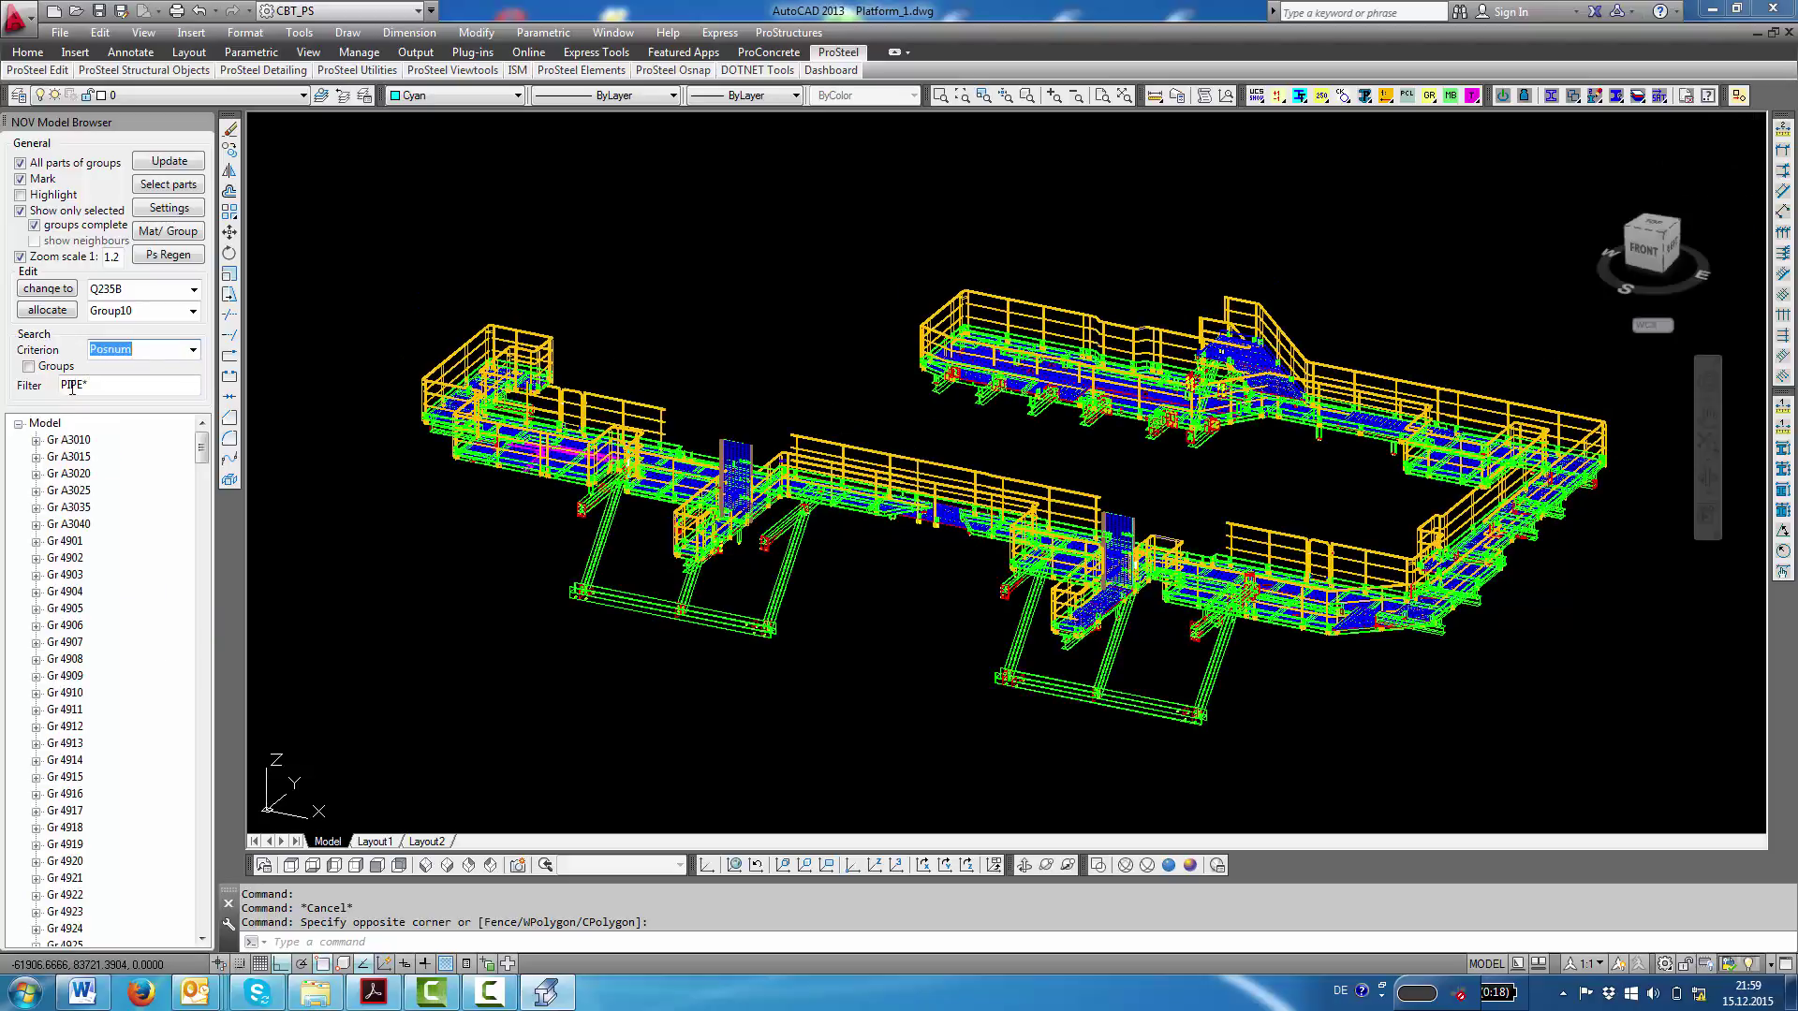
pyautogui.click(98, 385)
pyautogui.click(36, 440)
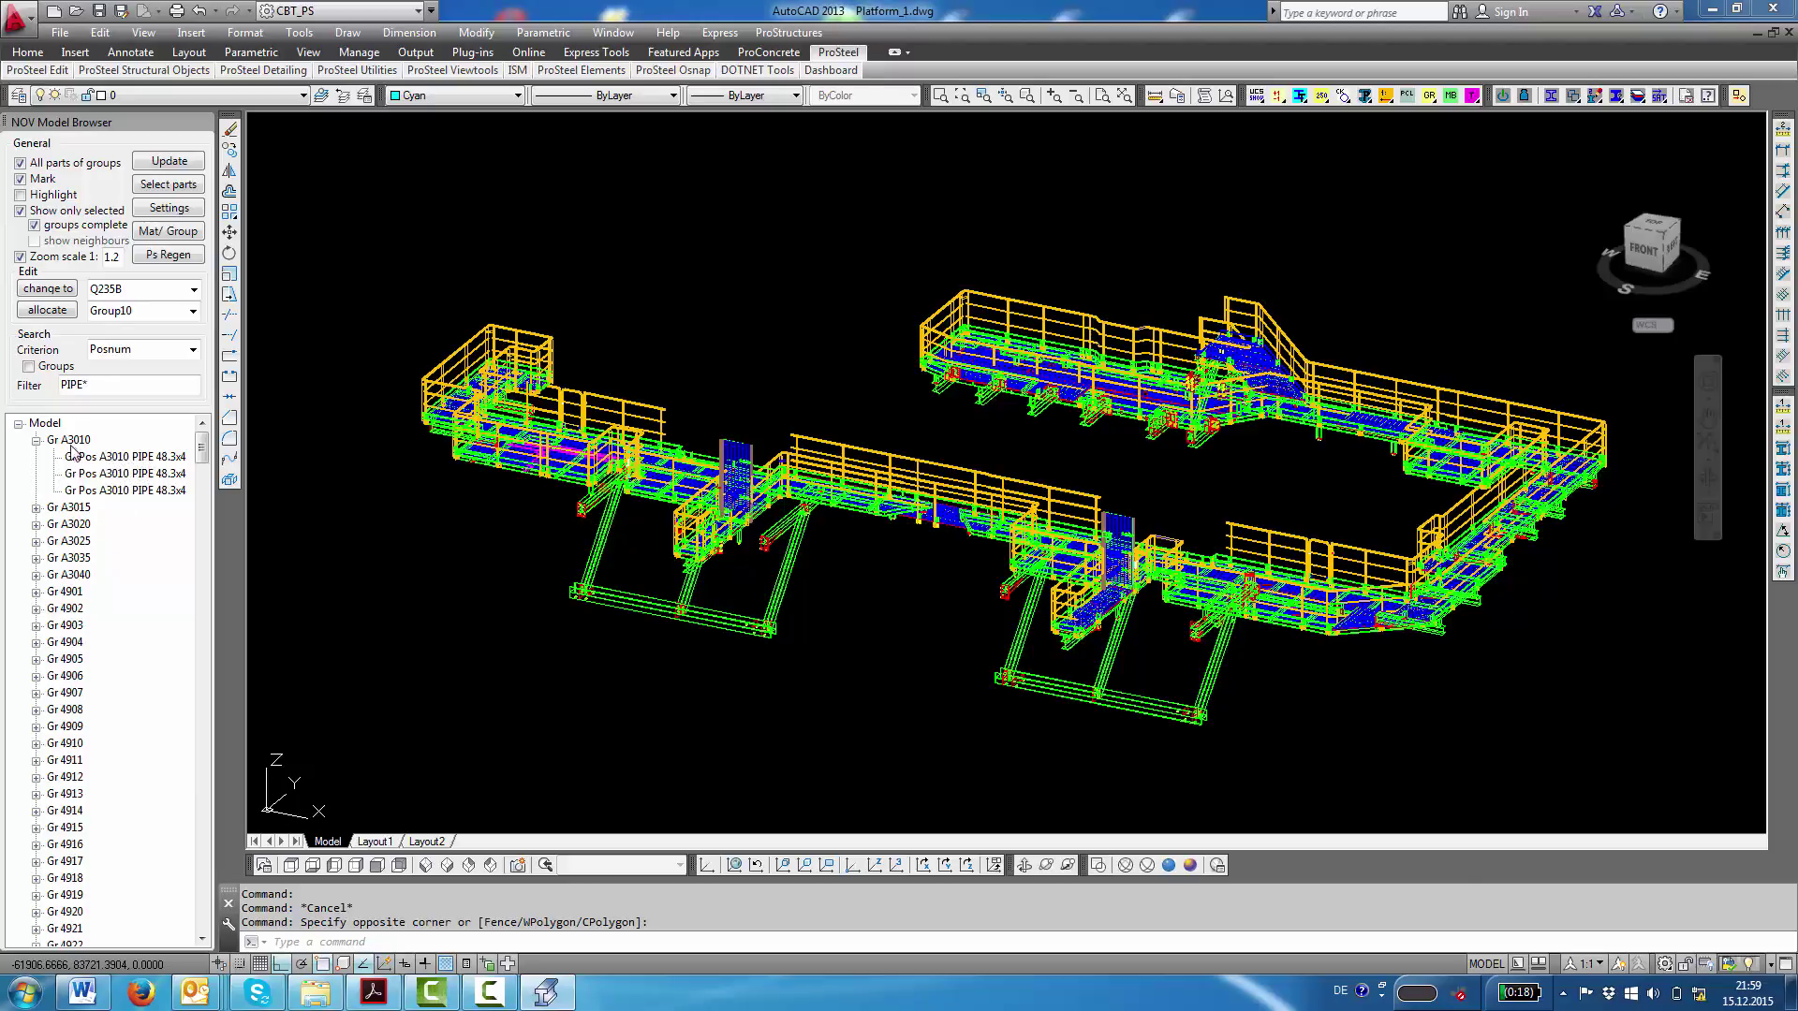
pyautogui.click(35, 507)
pyautogui.click(36, 541)
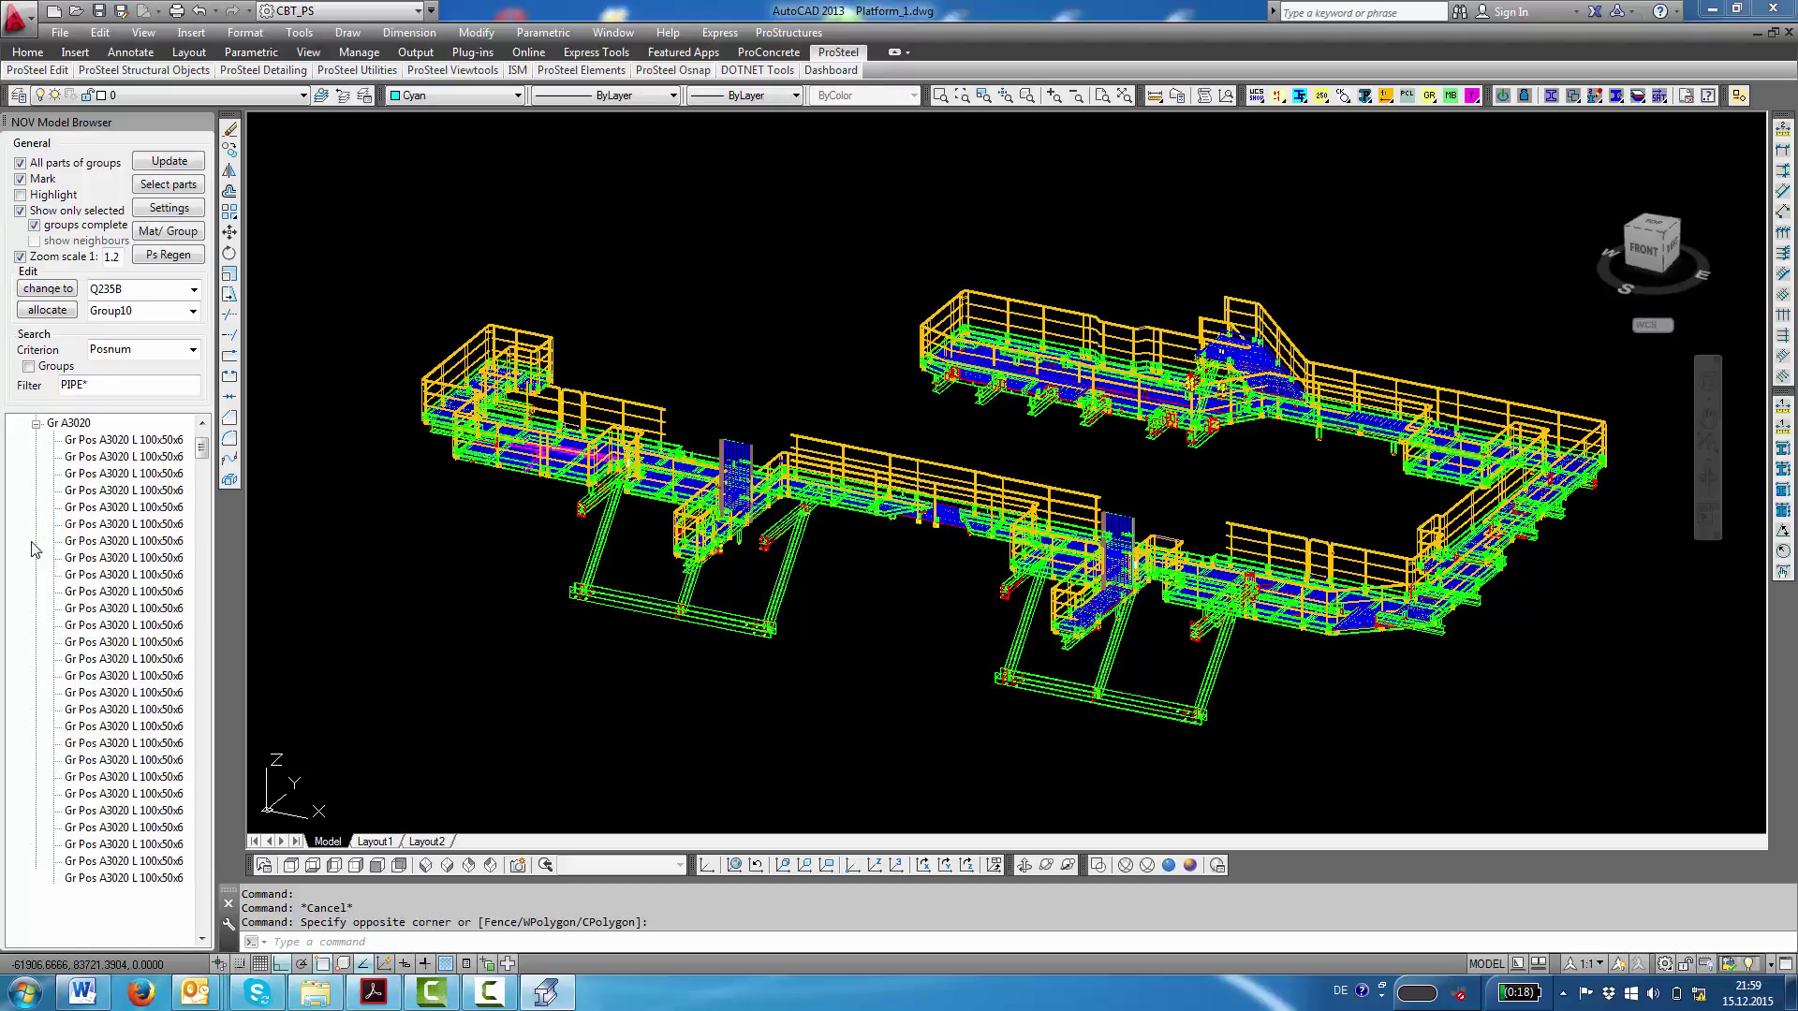
# - Expand the position number groups 4975, 4972, 4970 and 4968 to inspect their parts
pyautogui.moveTo(202, 458); pyautogui.dragTo(202, 653)
pyautogui.click(35, 660)
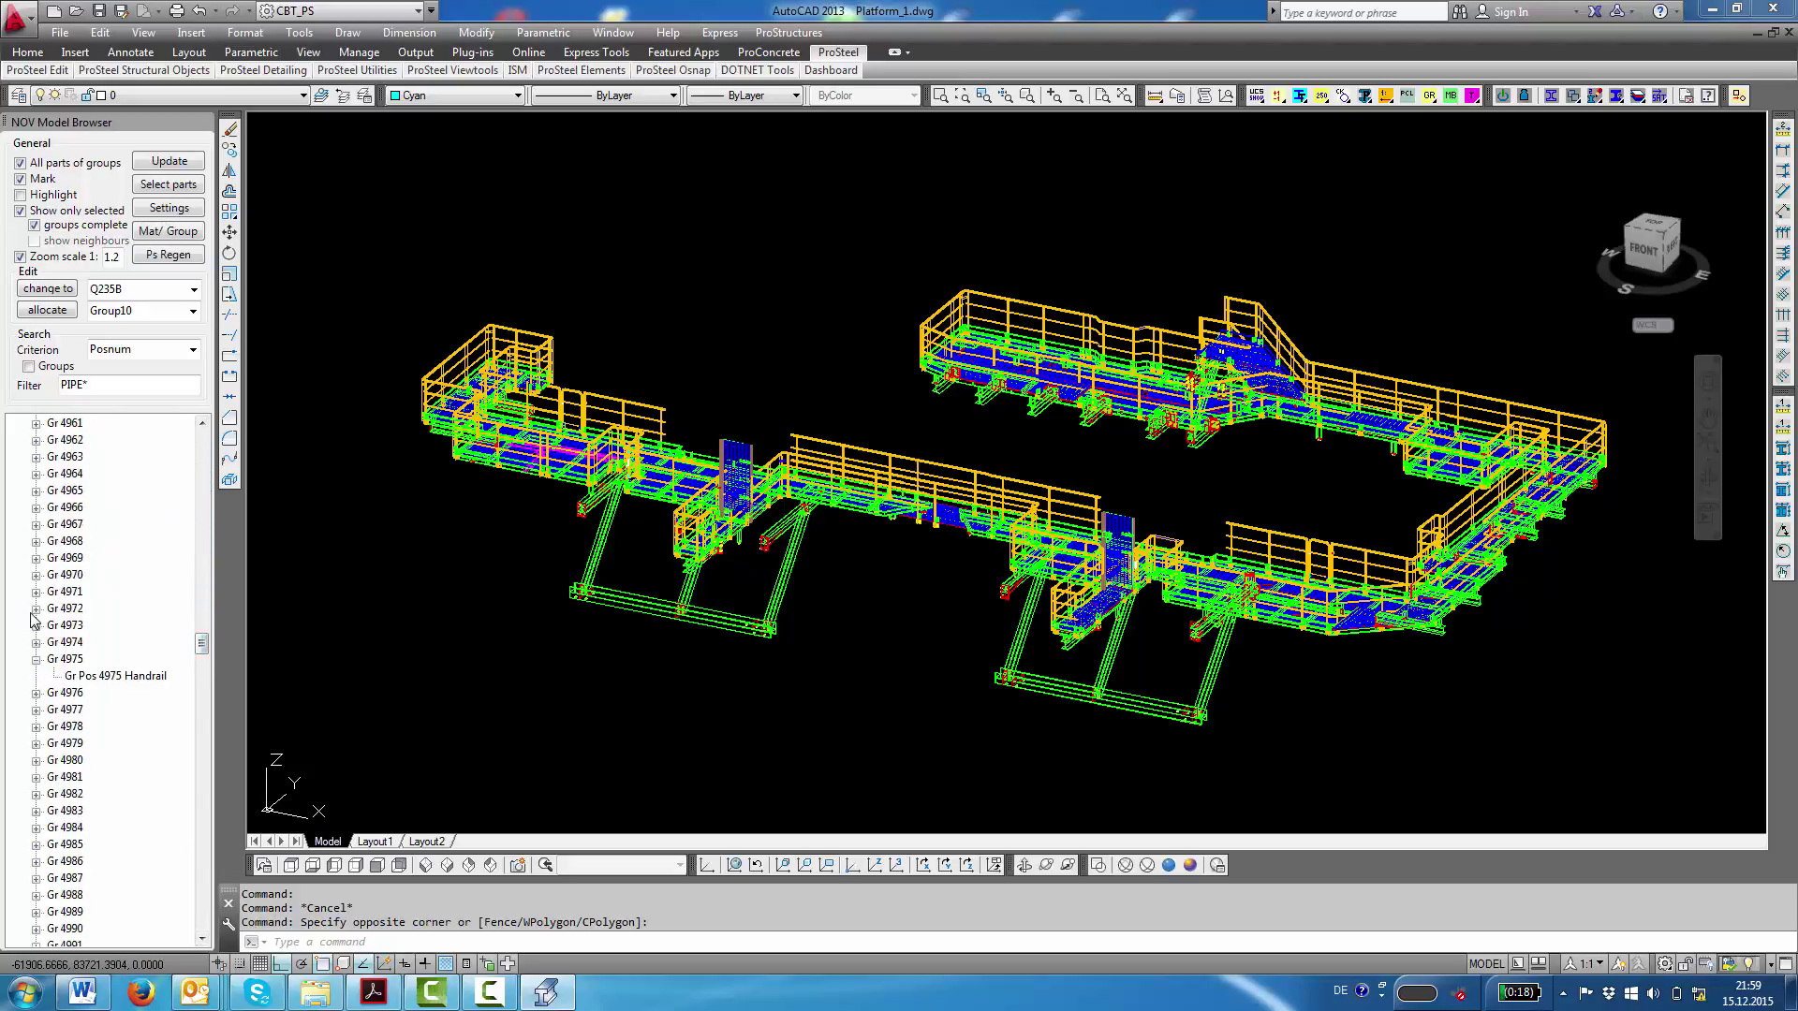
pyautogui.click(35, 609)
pyautogui.click(36, 574)
pyautogui.click(36, 541)
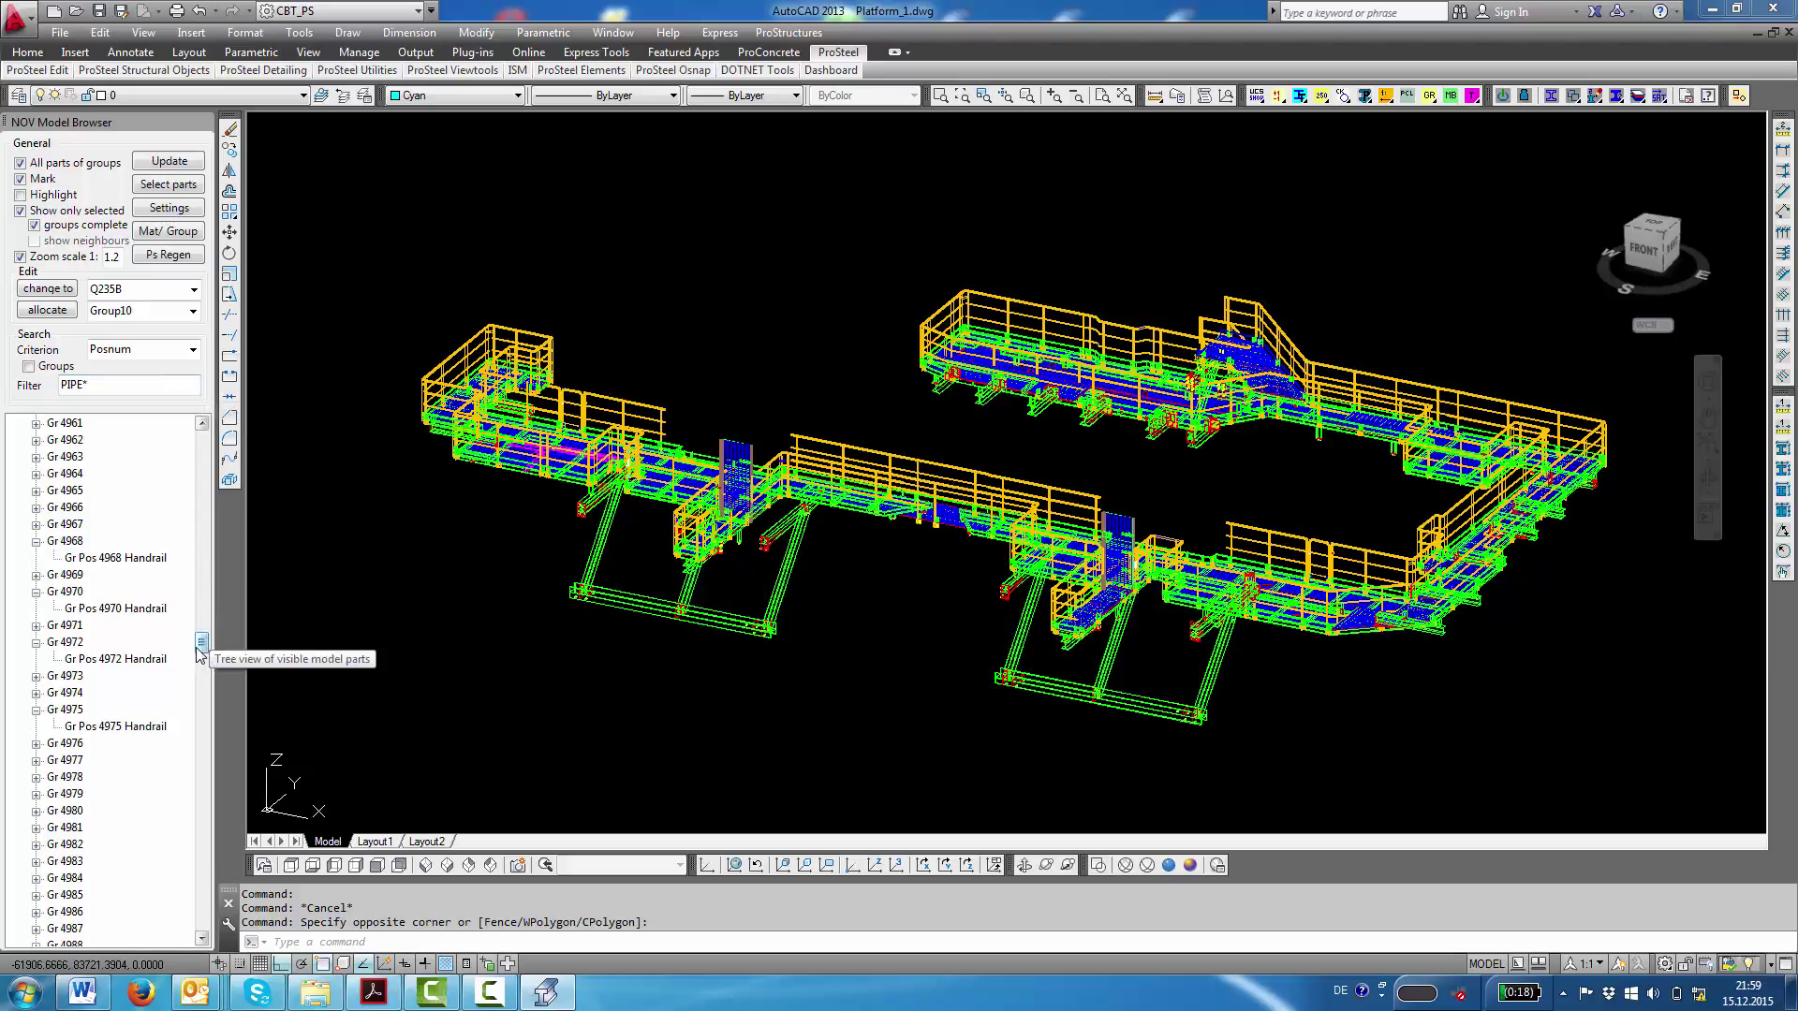
# - Restrict the Posnum search to groups and filter the listing with >4900
pyautogui.moveTo(202, 643); pyautogui.dragTo(202, 436)
pyautogui.click(29, 367)
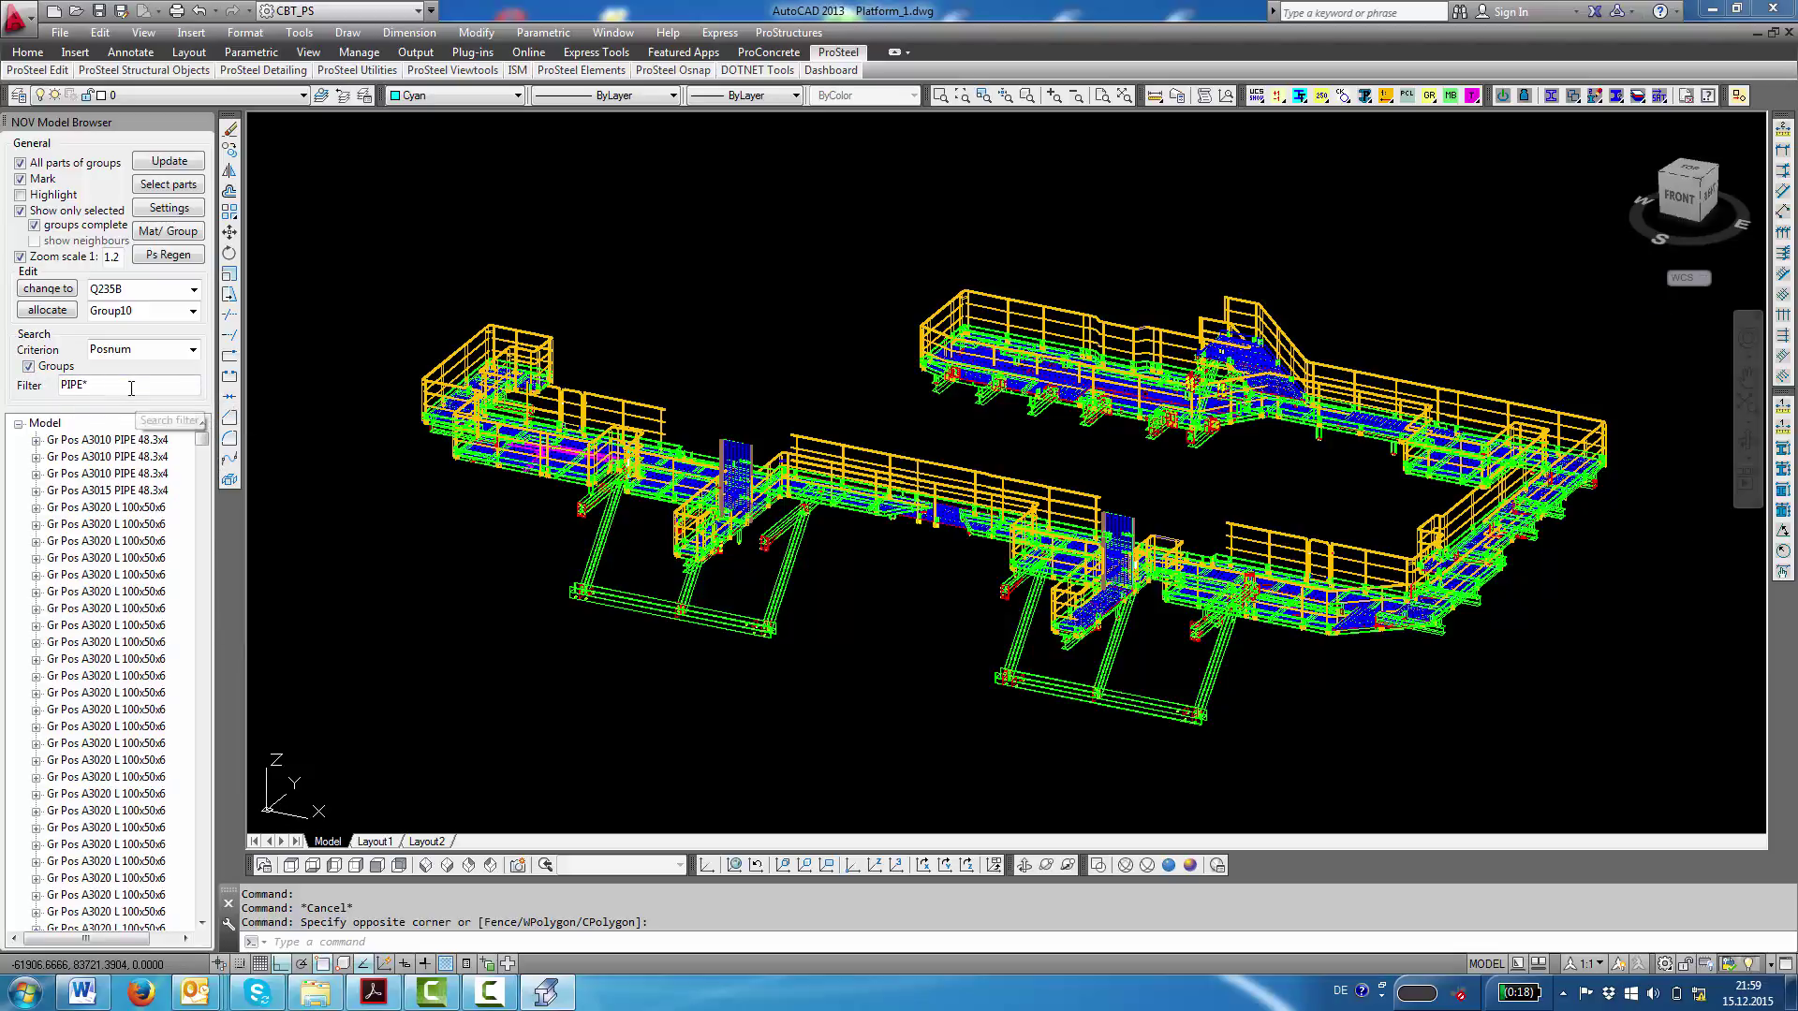
pyautogui.moveTo(133, 385); pyautogui.dragTo(3, 385)
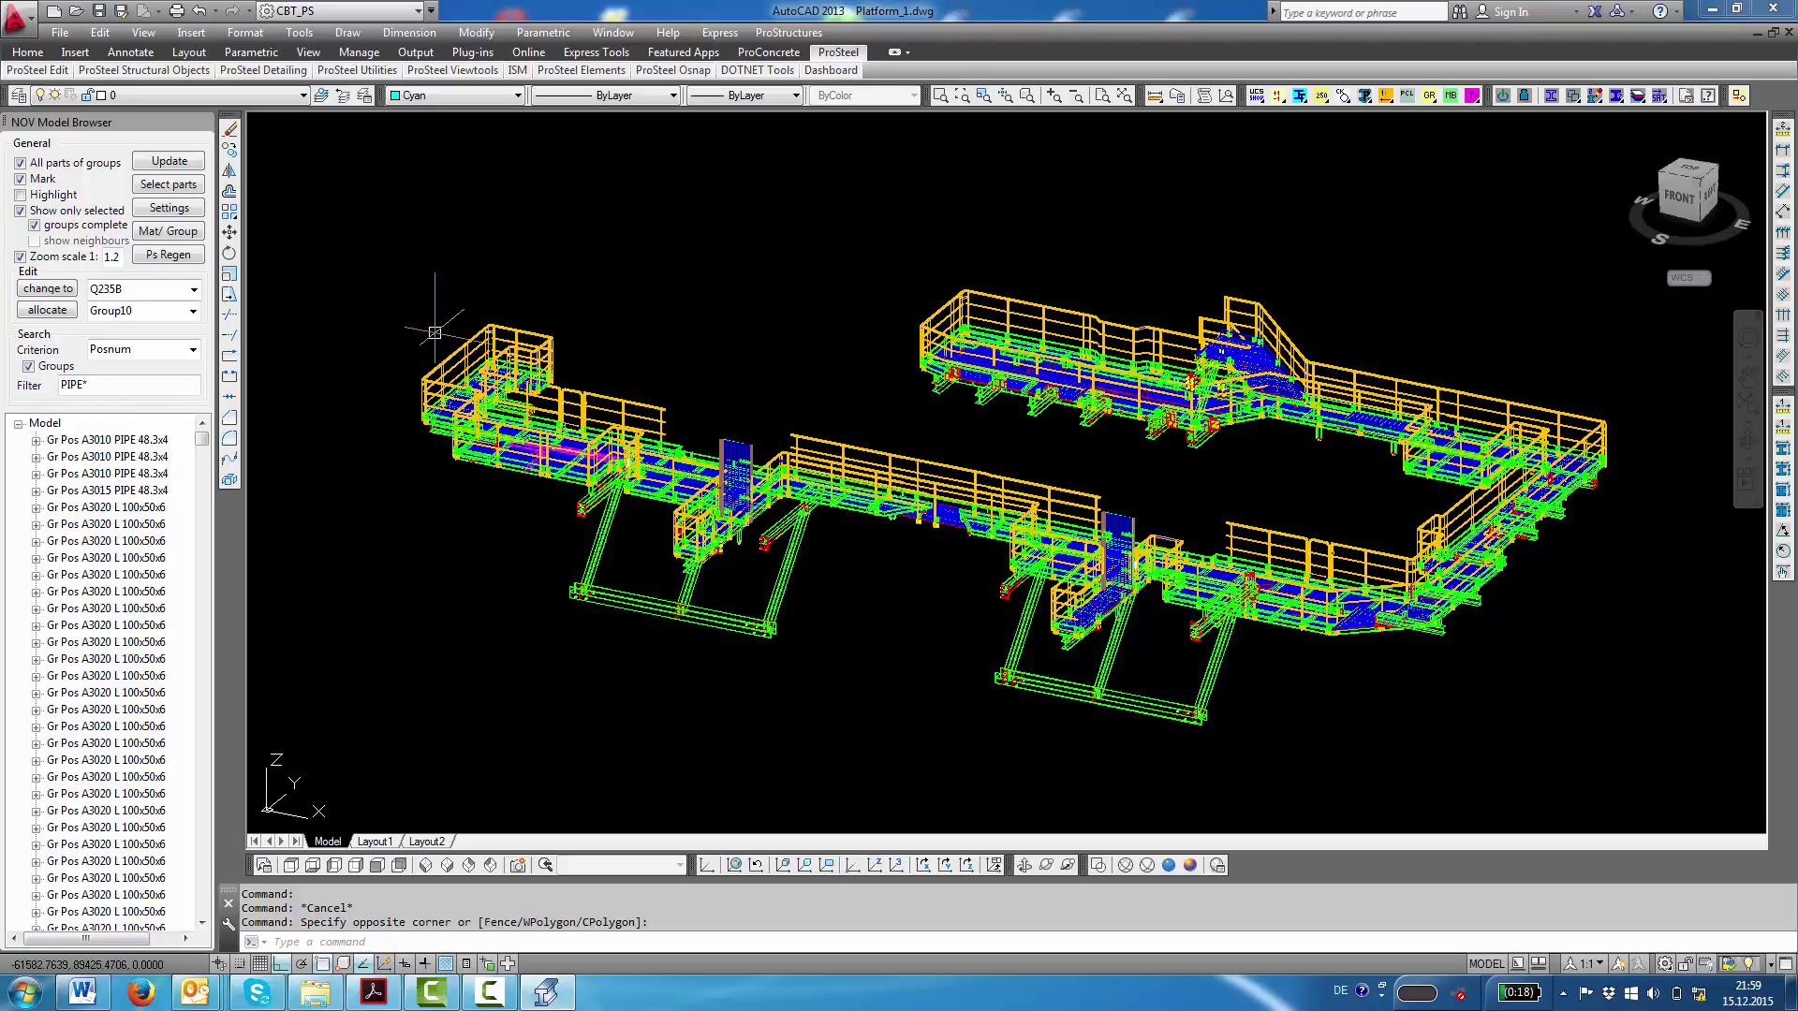
pyautogui.write('>4900')
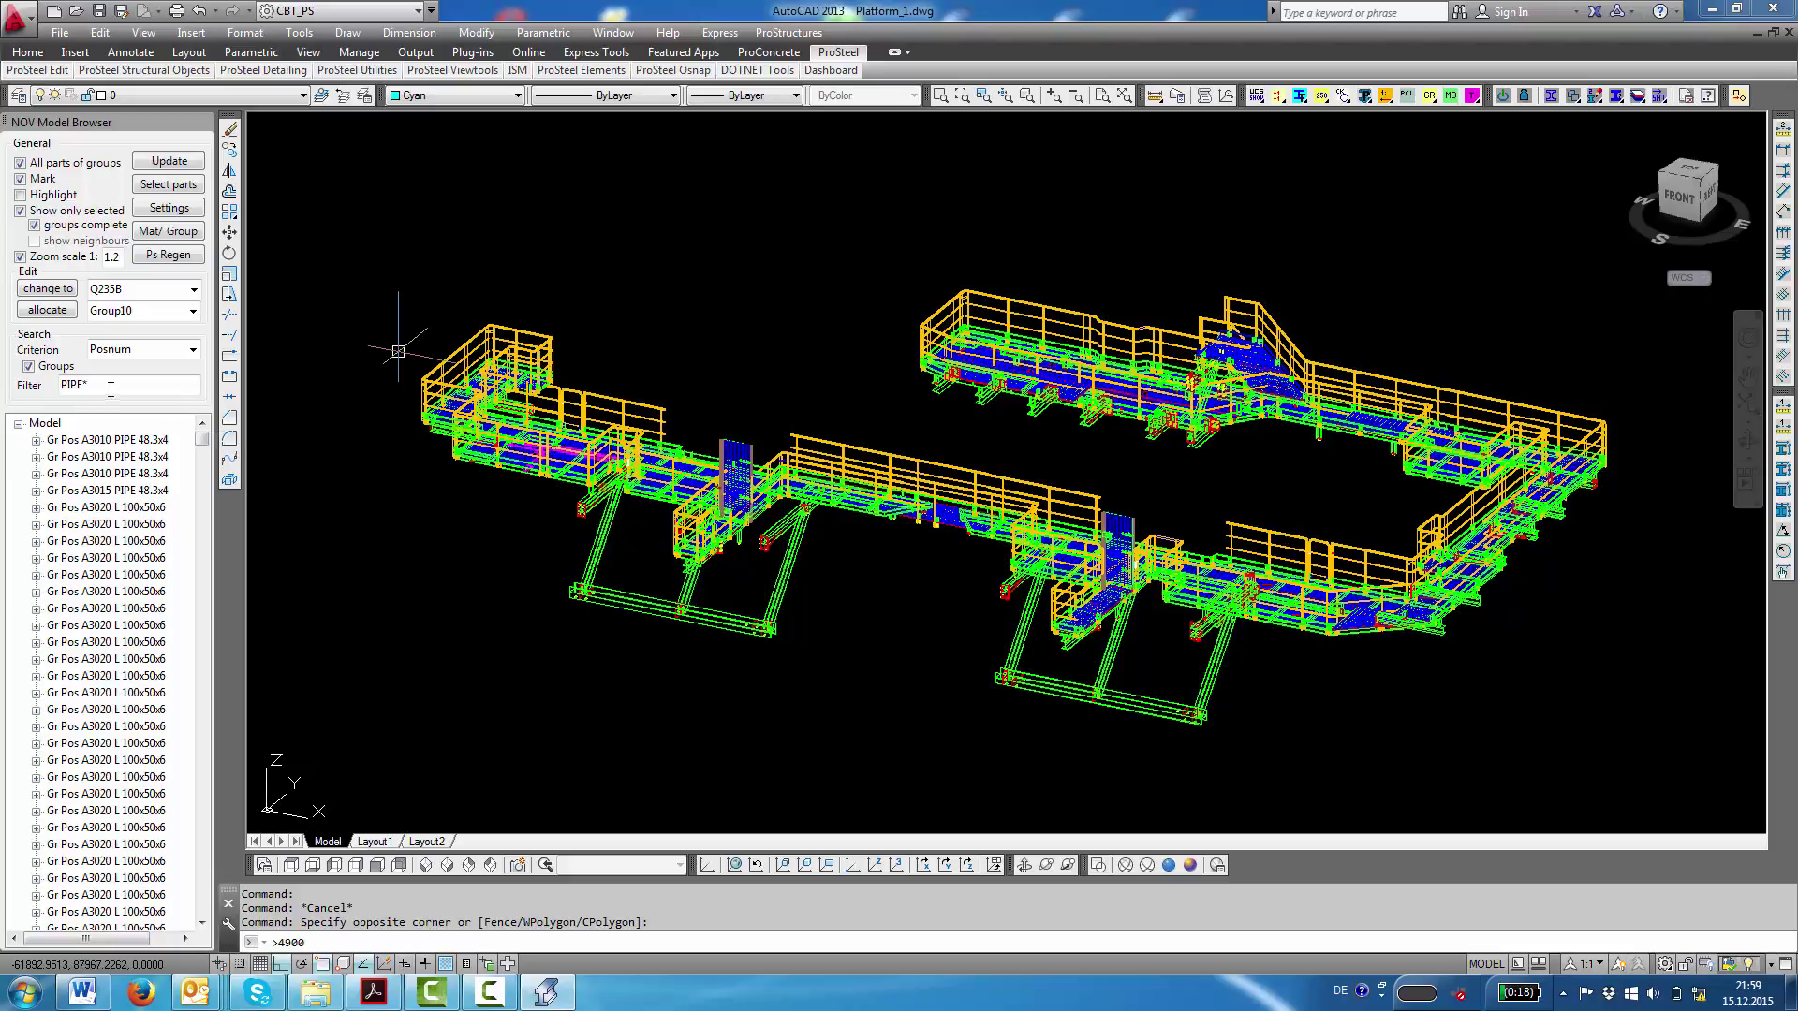
pyautogui.moveTo(109, 384); pyautogui.dragTo(3, 372)
pyautogui.write('>4900')
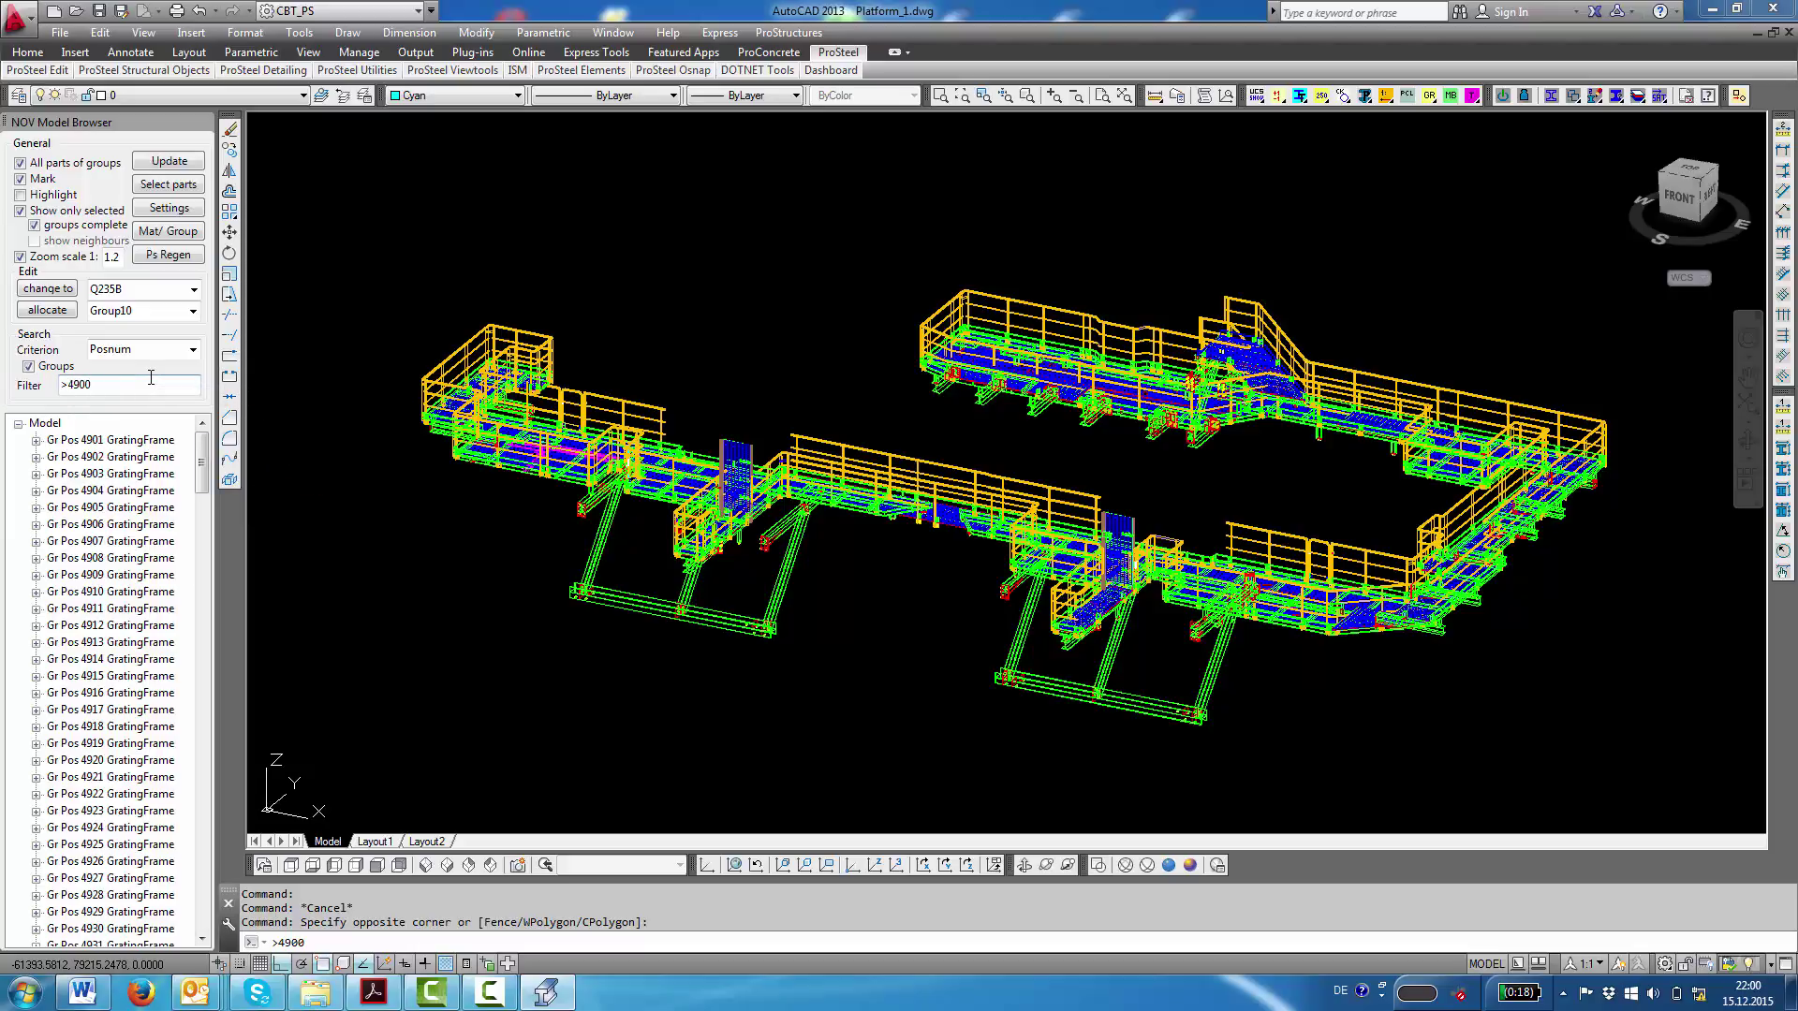
# - Narrow the listed grating frame groups with the filter <4930
pyautogui.press('BackSpace')
pyautogui.press('BackSpace')
pyautogui.press('BackSpace')
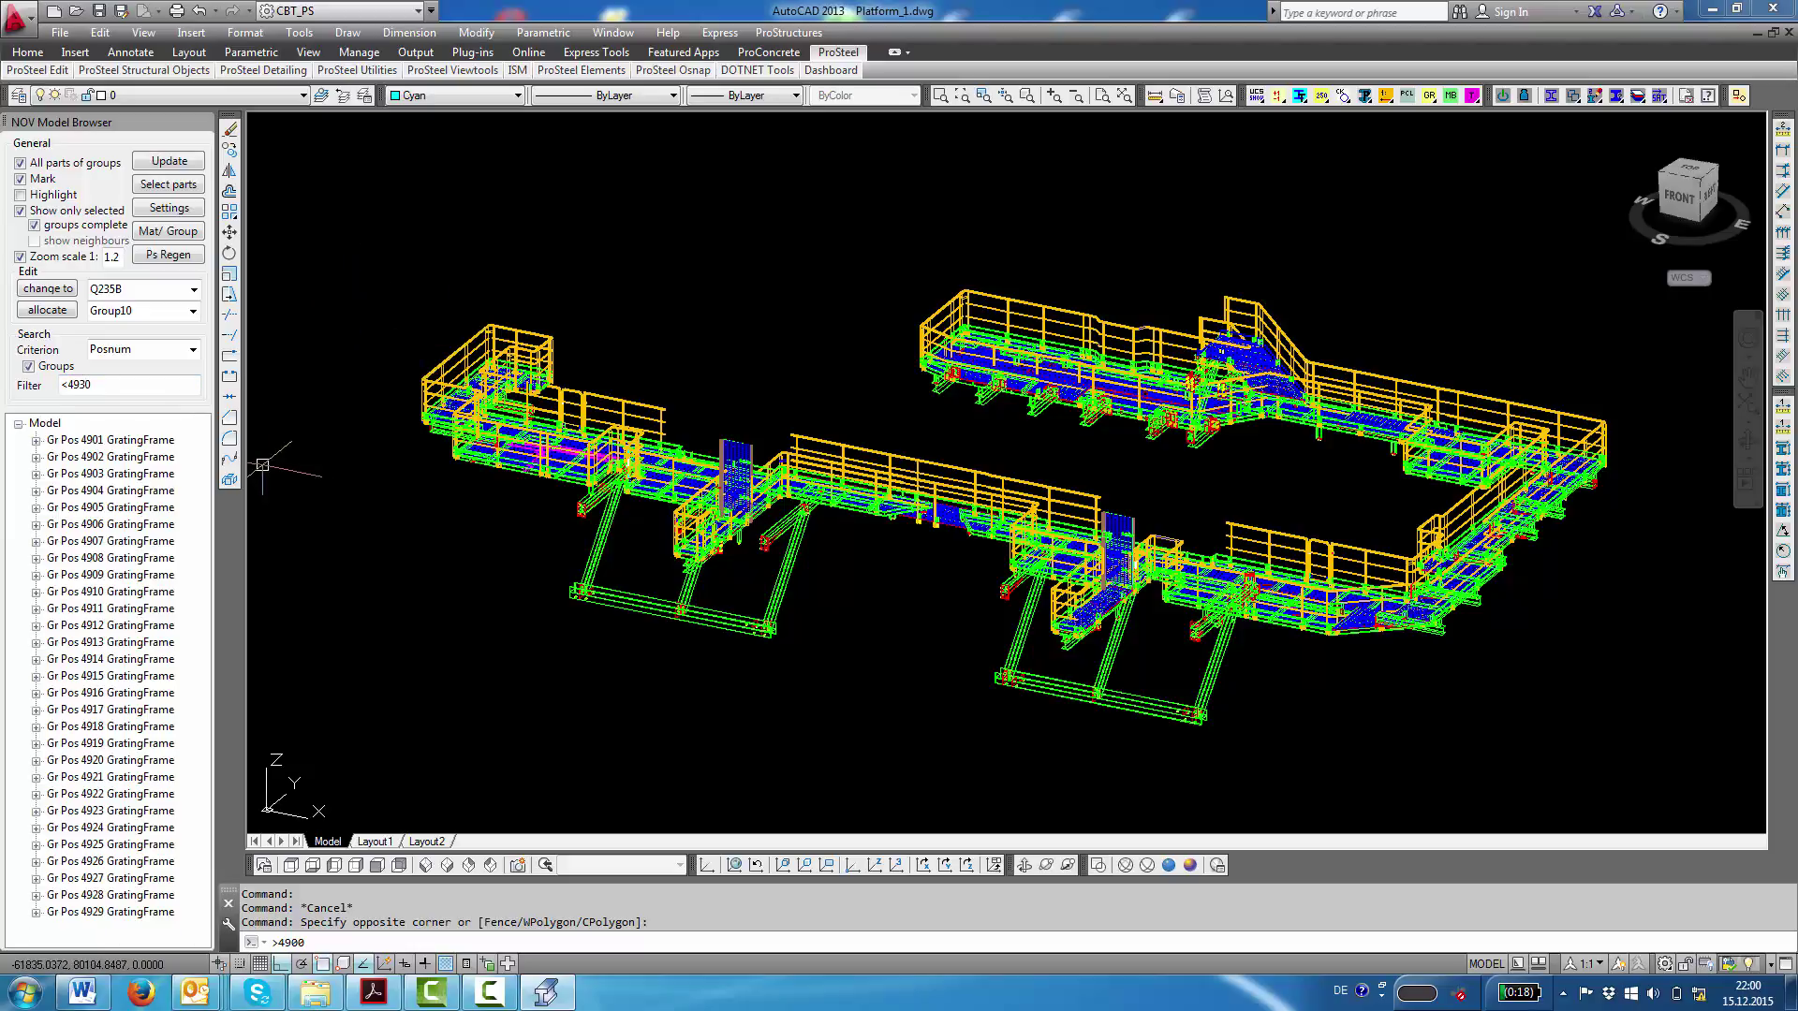
# - Filter the group listing for a single position number with =4915
pyautogui.click(117, 385)
pyautogui.press('BackSpace')
pyautogui.press('BackSpace')
pyautogui.press('BackSpace')
pyautogui.press('BackSpace')
pyautogui.press('Return')
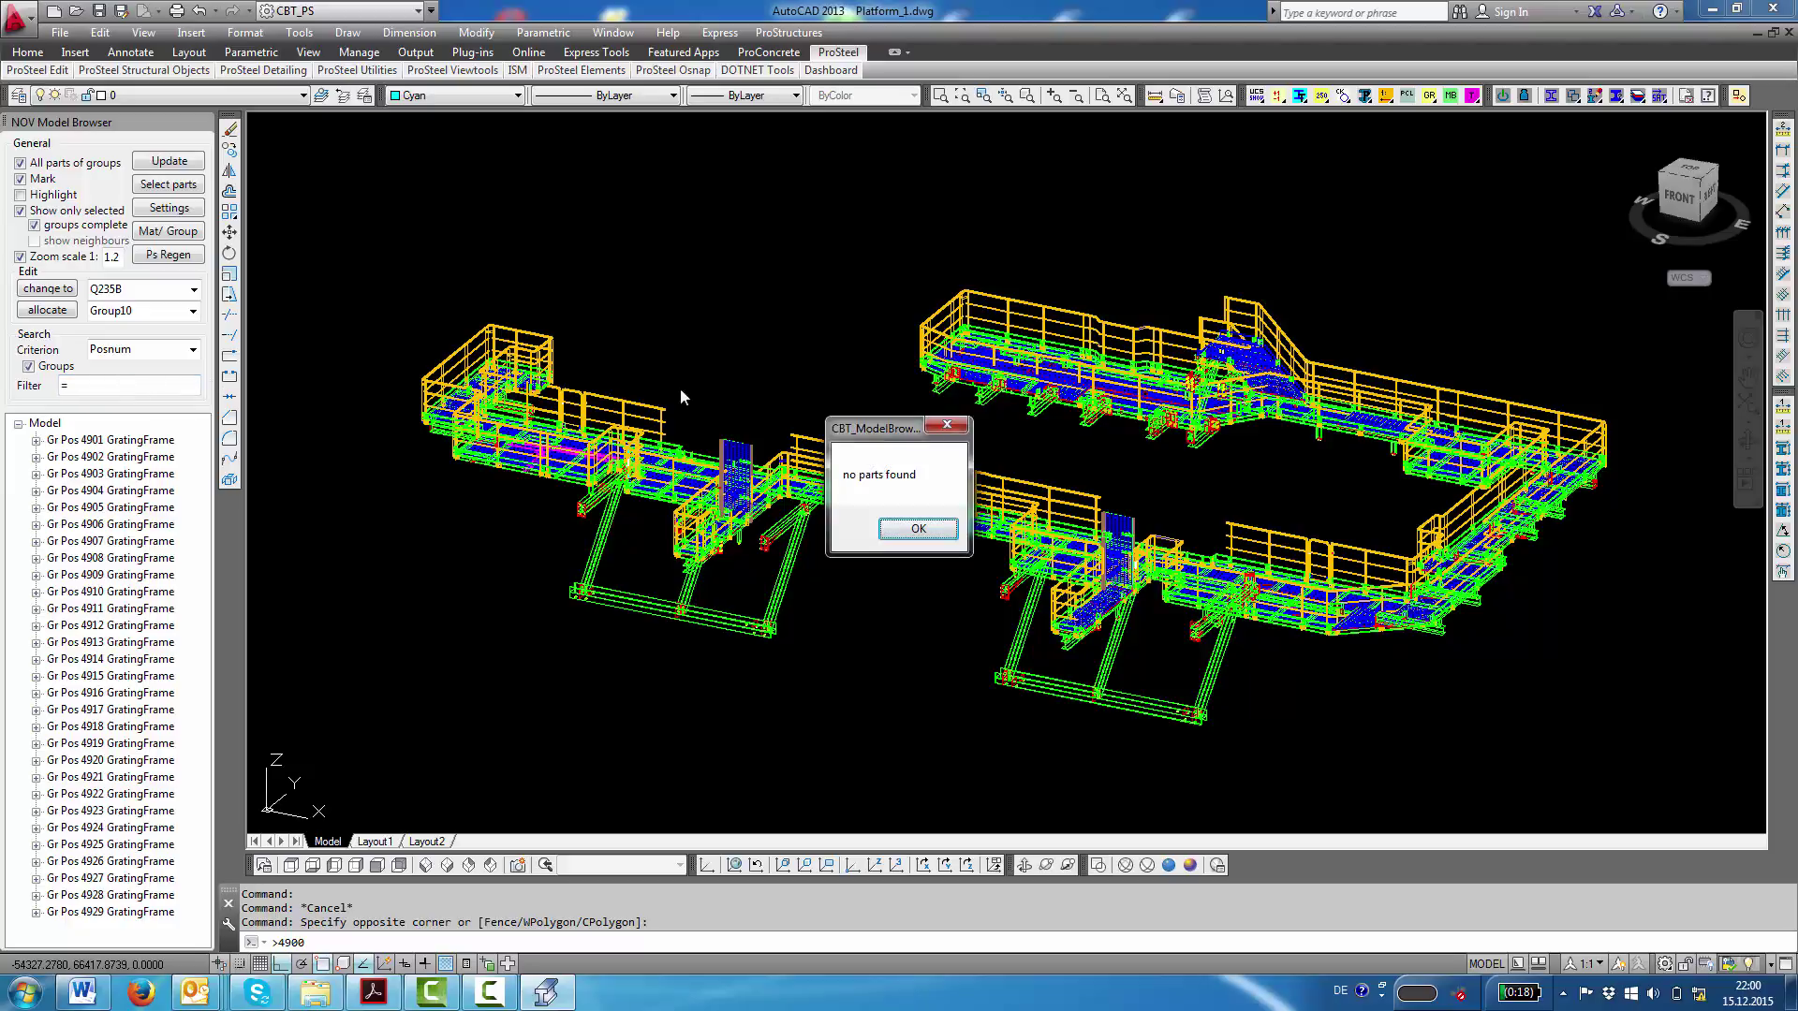
pyautogui.click(944, 530)
pyautogui.click(92, 386)
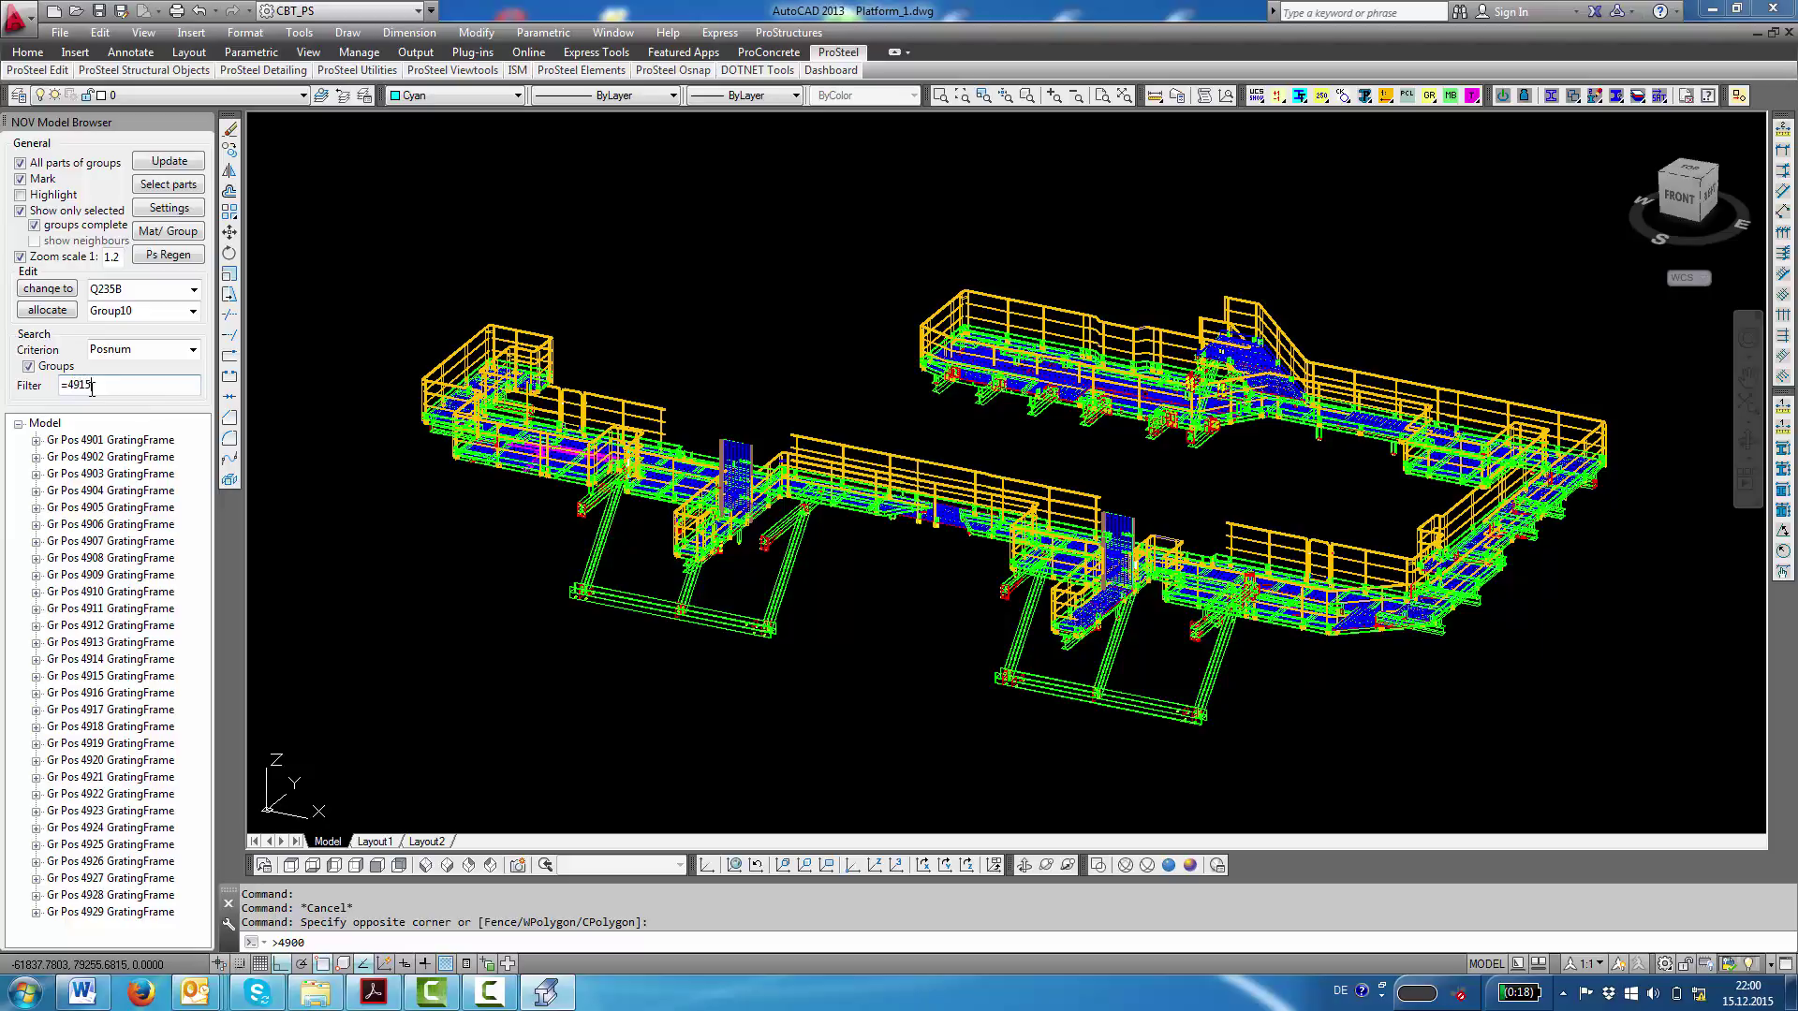
pyautogui.press('Return')
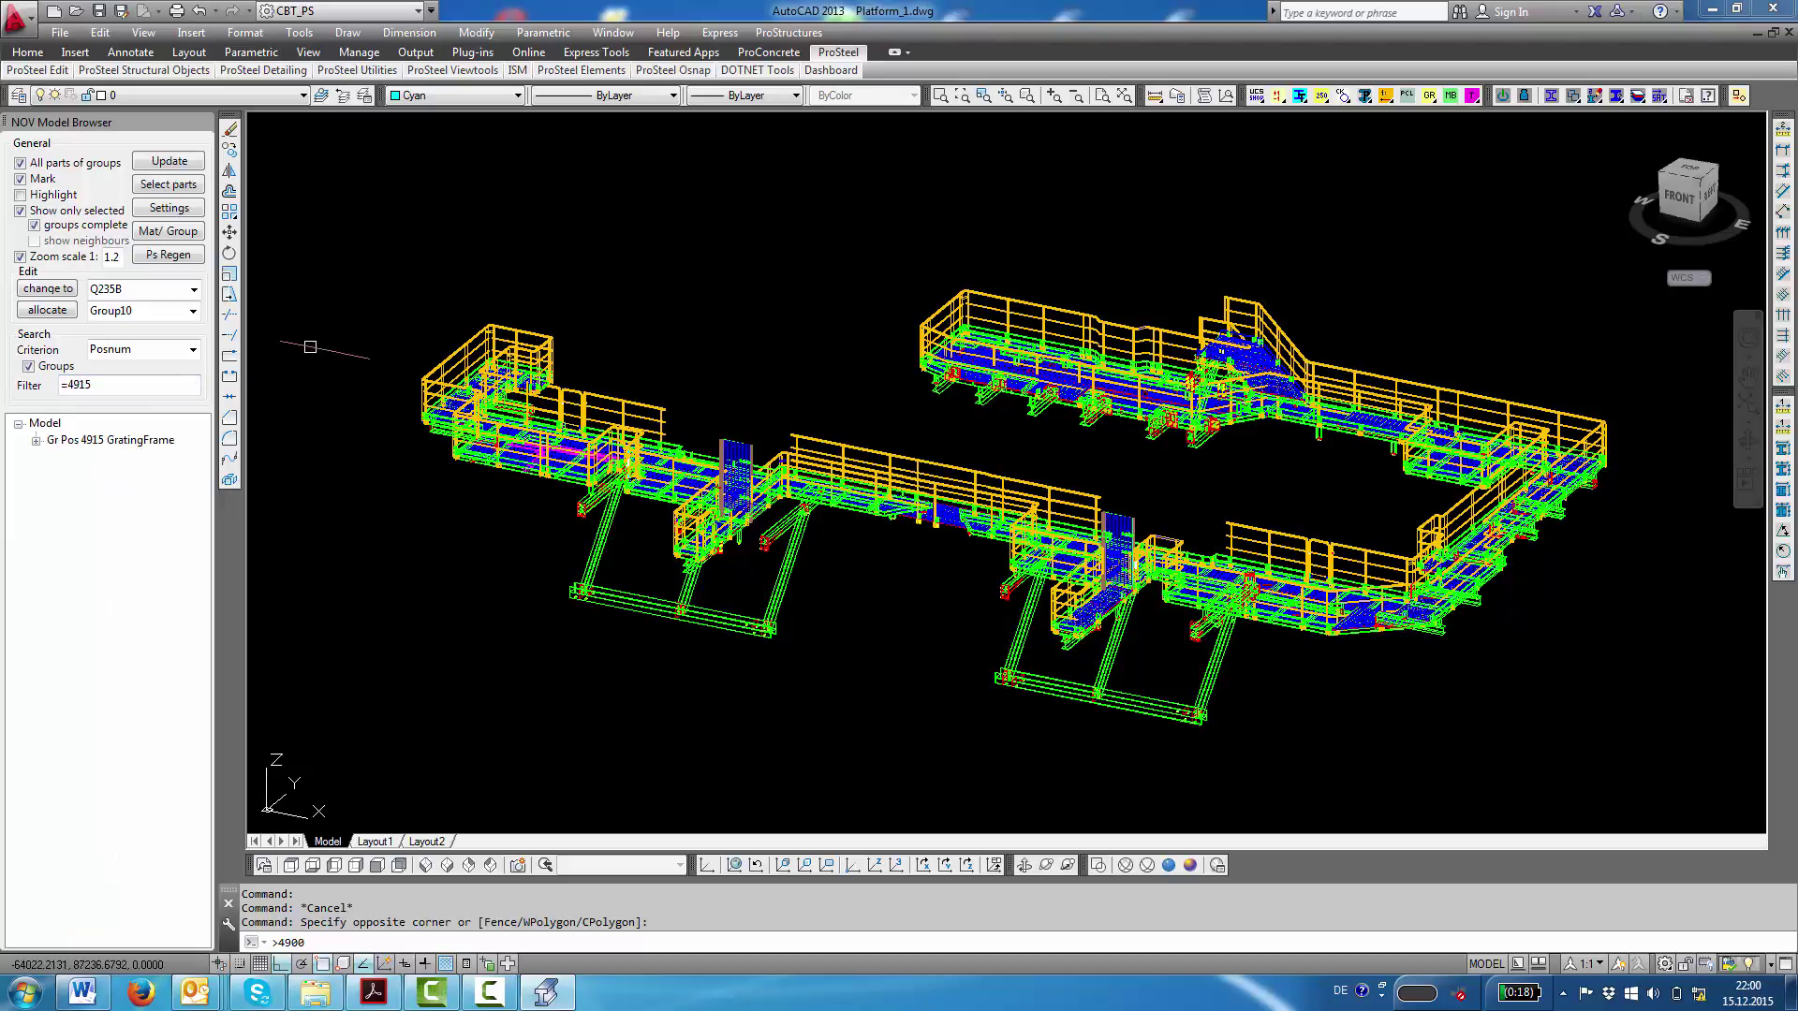
# - Isolate grating frame 4915, and turn off showing only selected parts to locate it within the whole platform
pyautogui.click(107, 444)
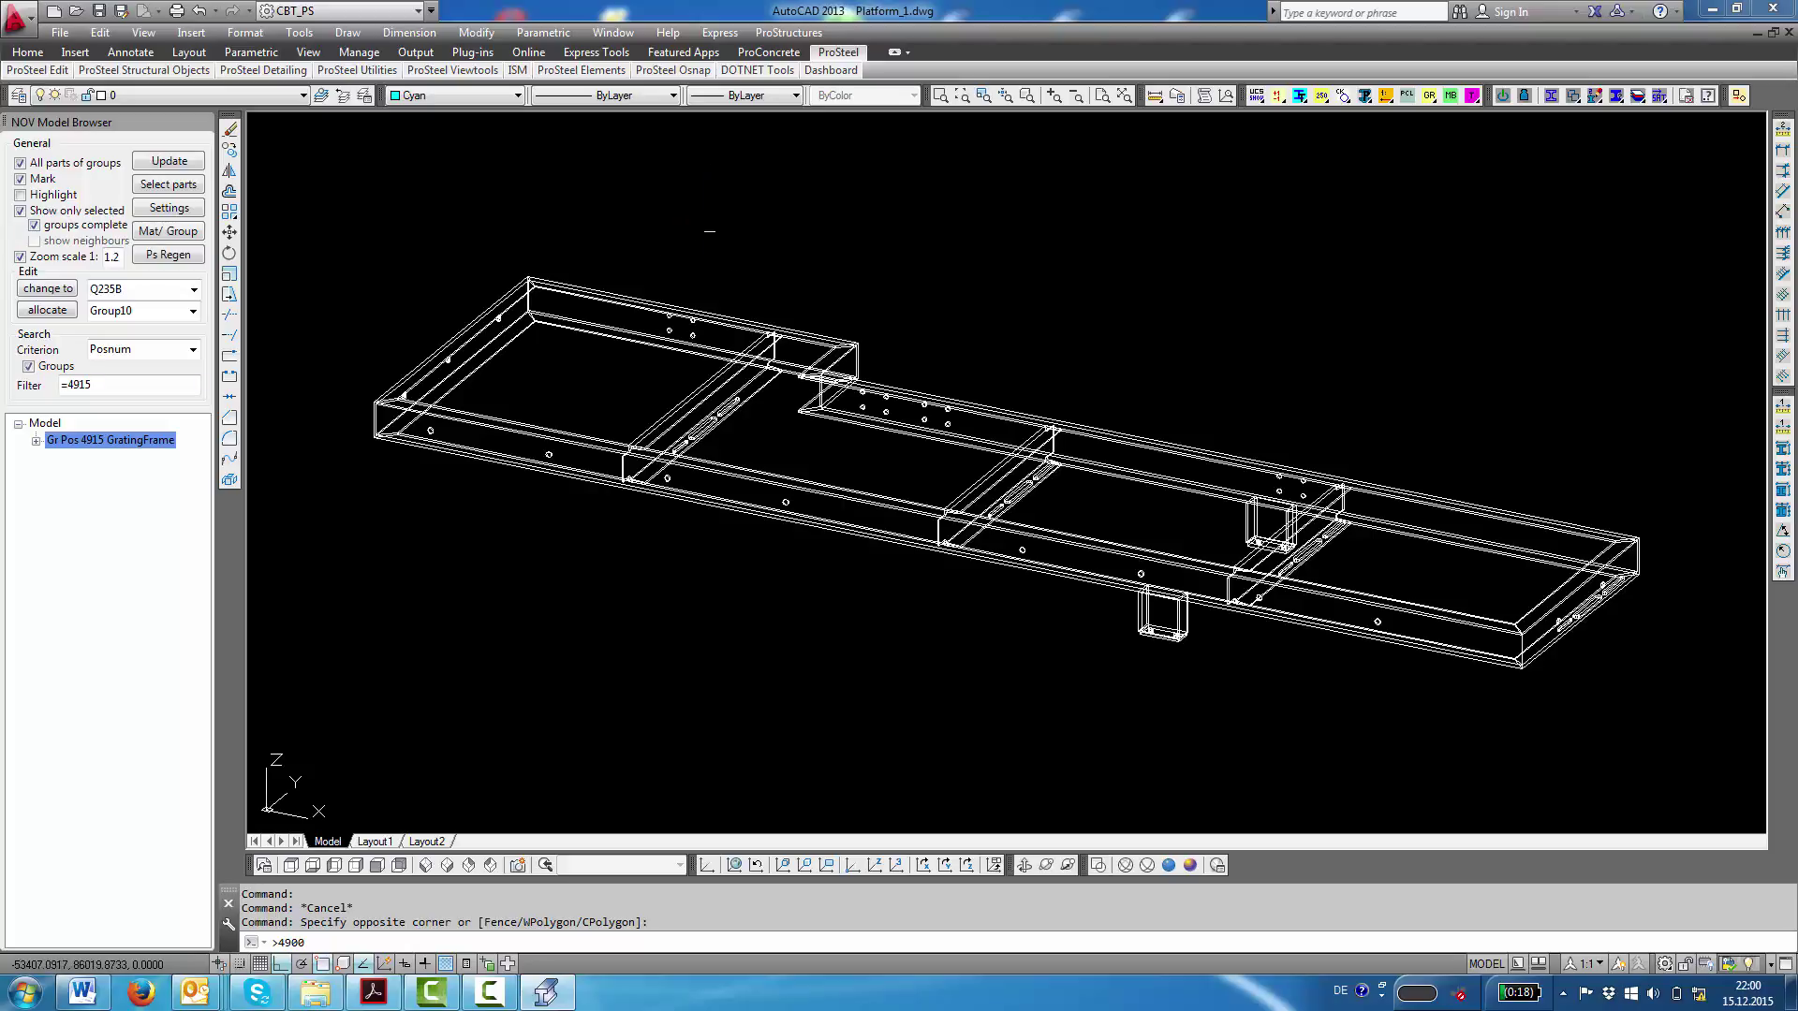
pyautogui.click(22, 213)
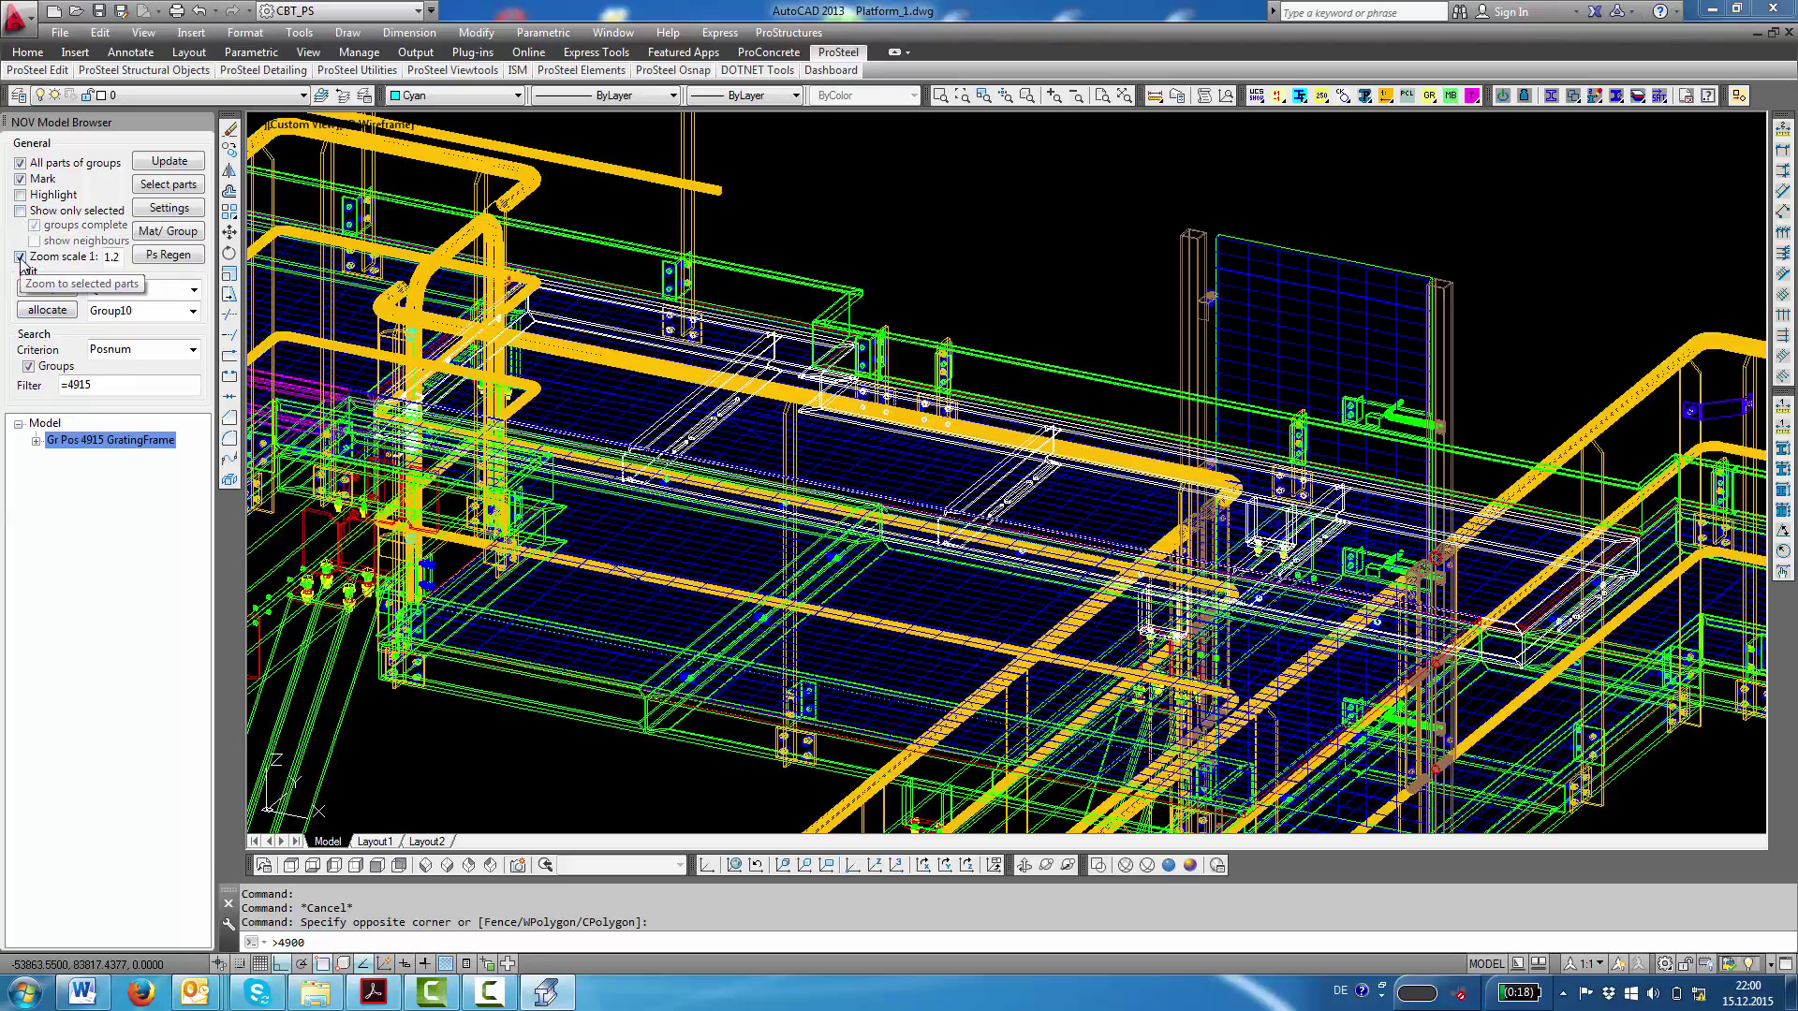
pyautogui.scroll(-5, 1065, 307)
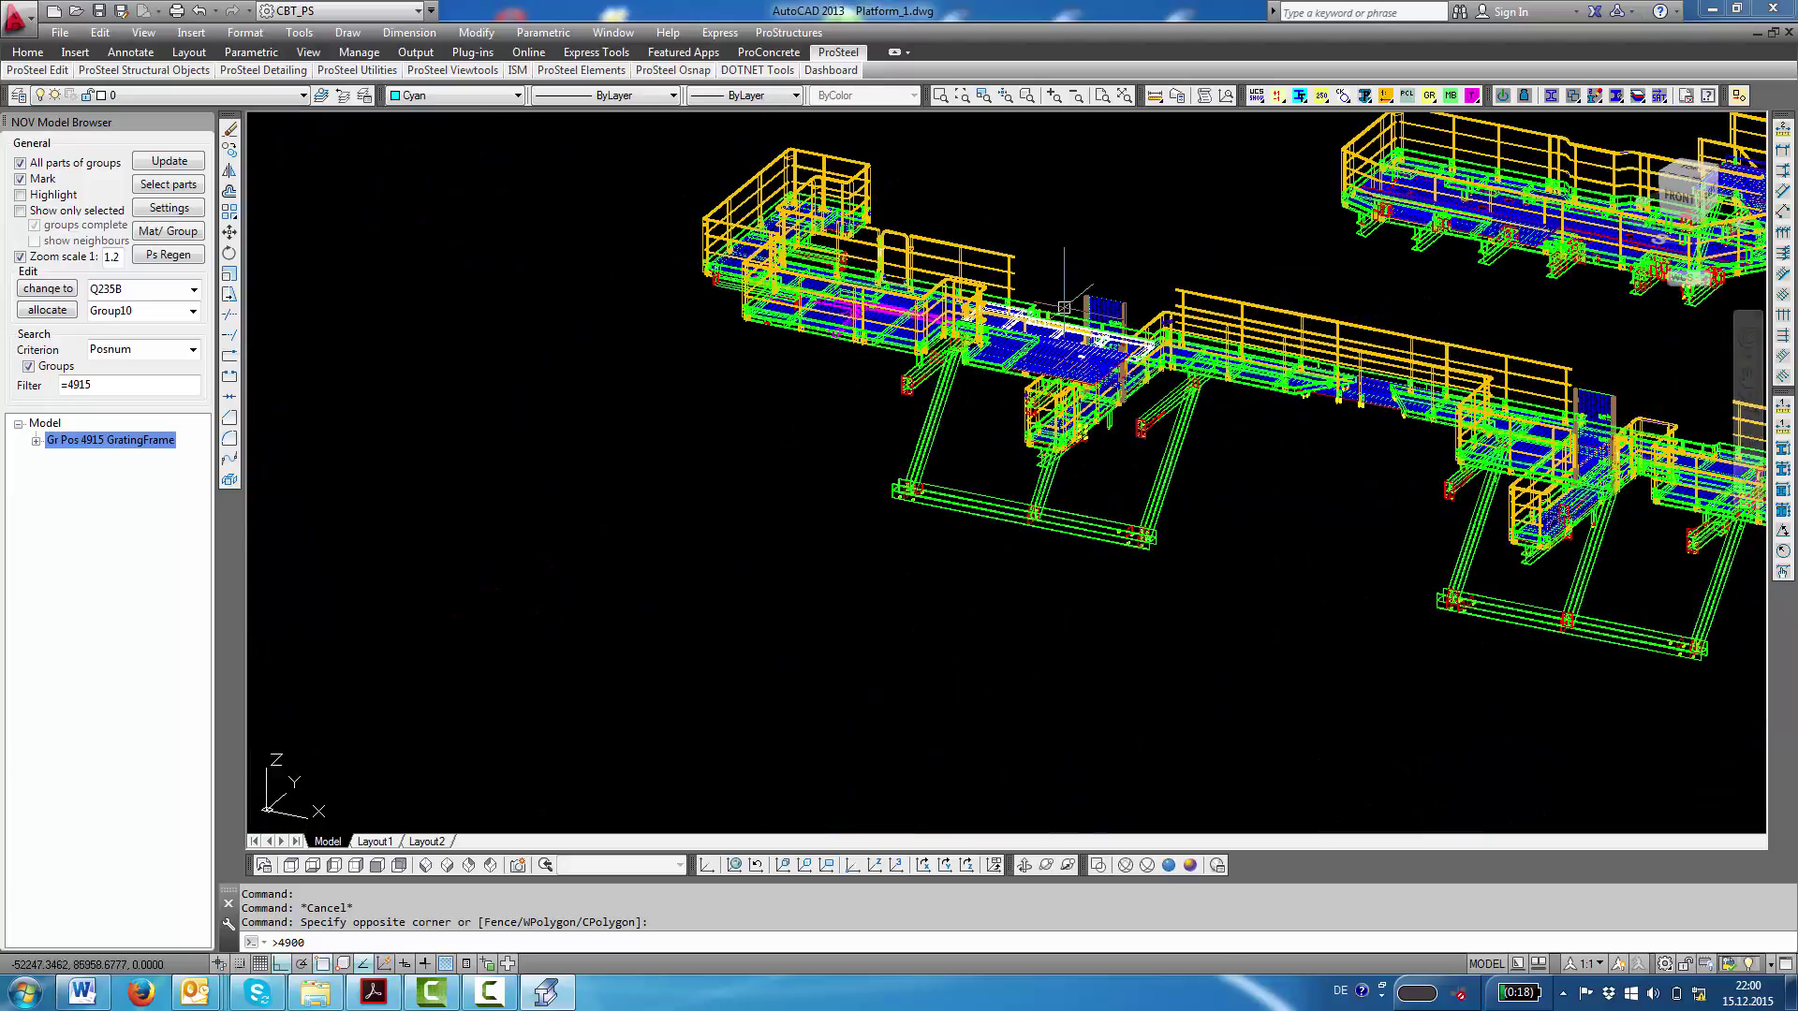
# - Set the search criterion to Length and filter the listing with =4000
pyautogui.click(193, 350)
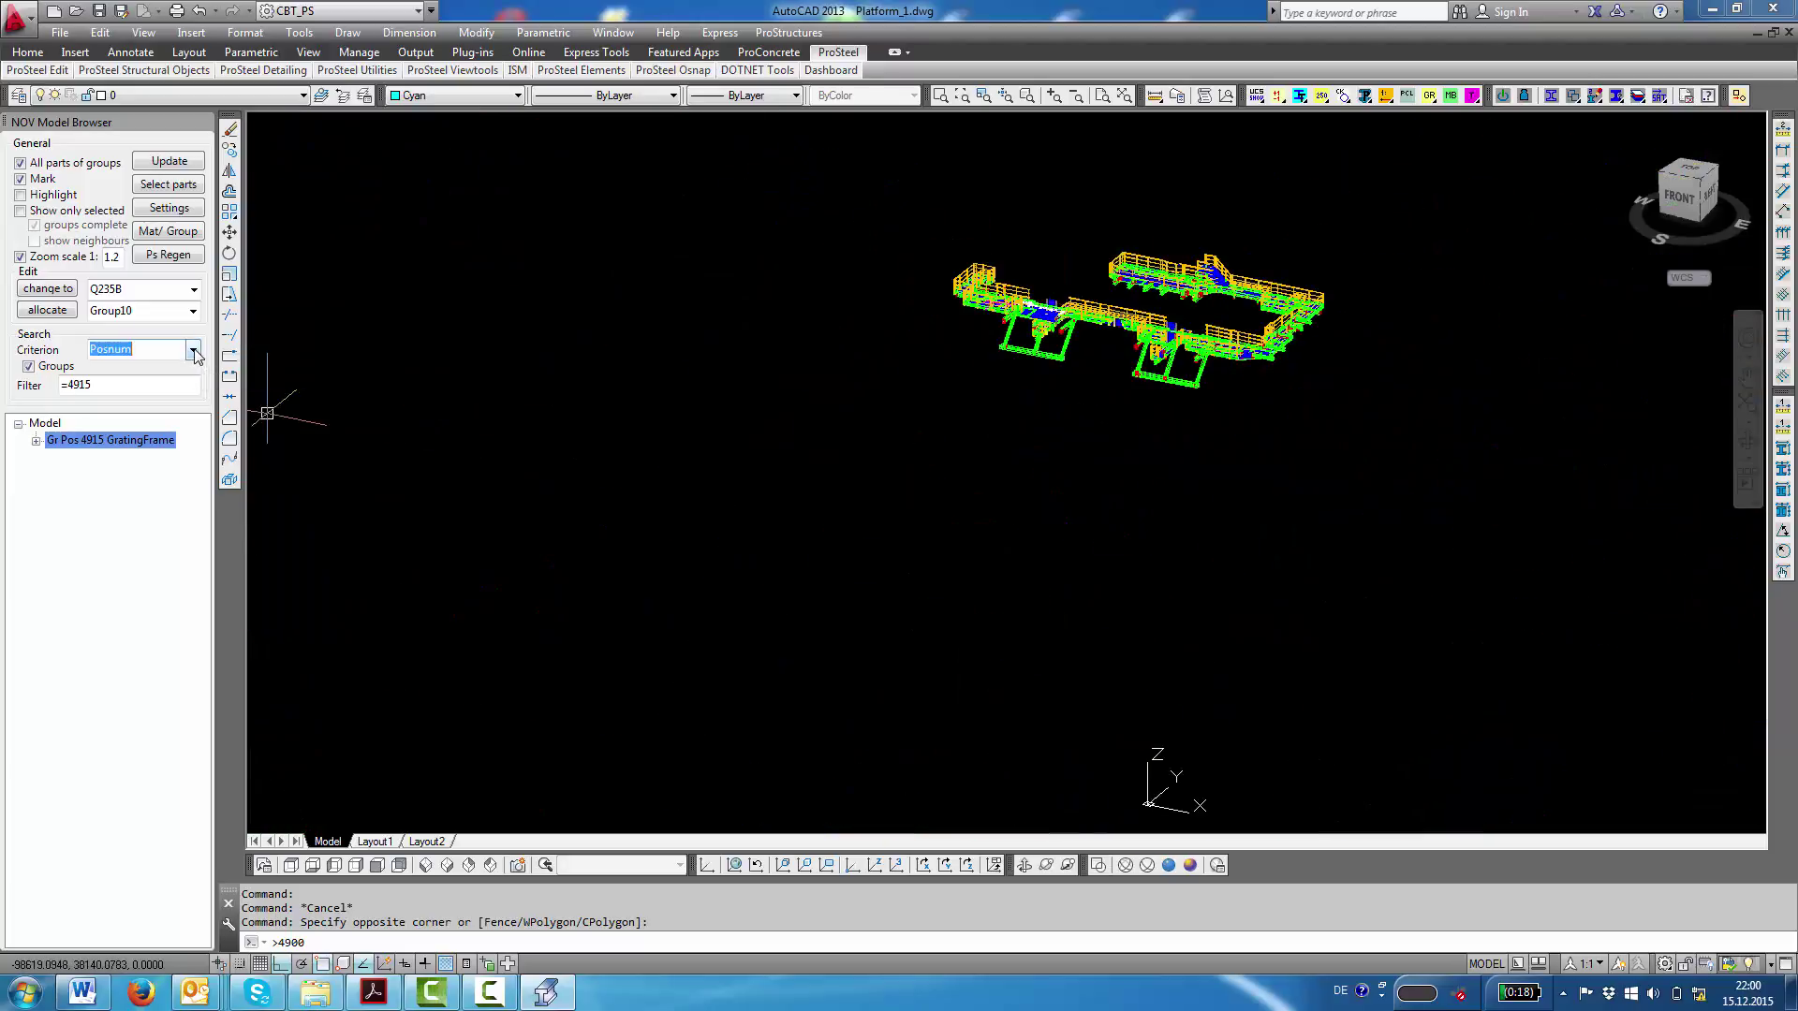
pyautogui.click(192, 351)
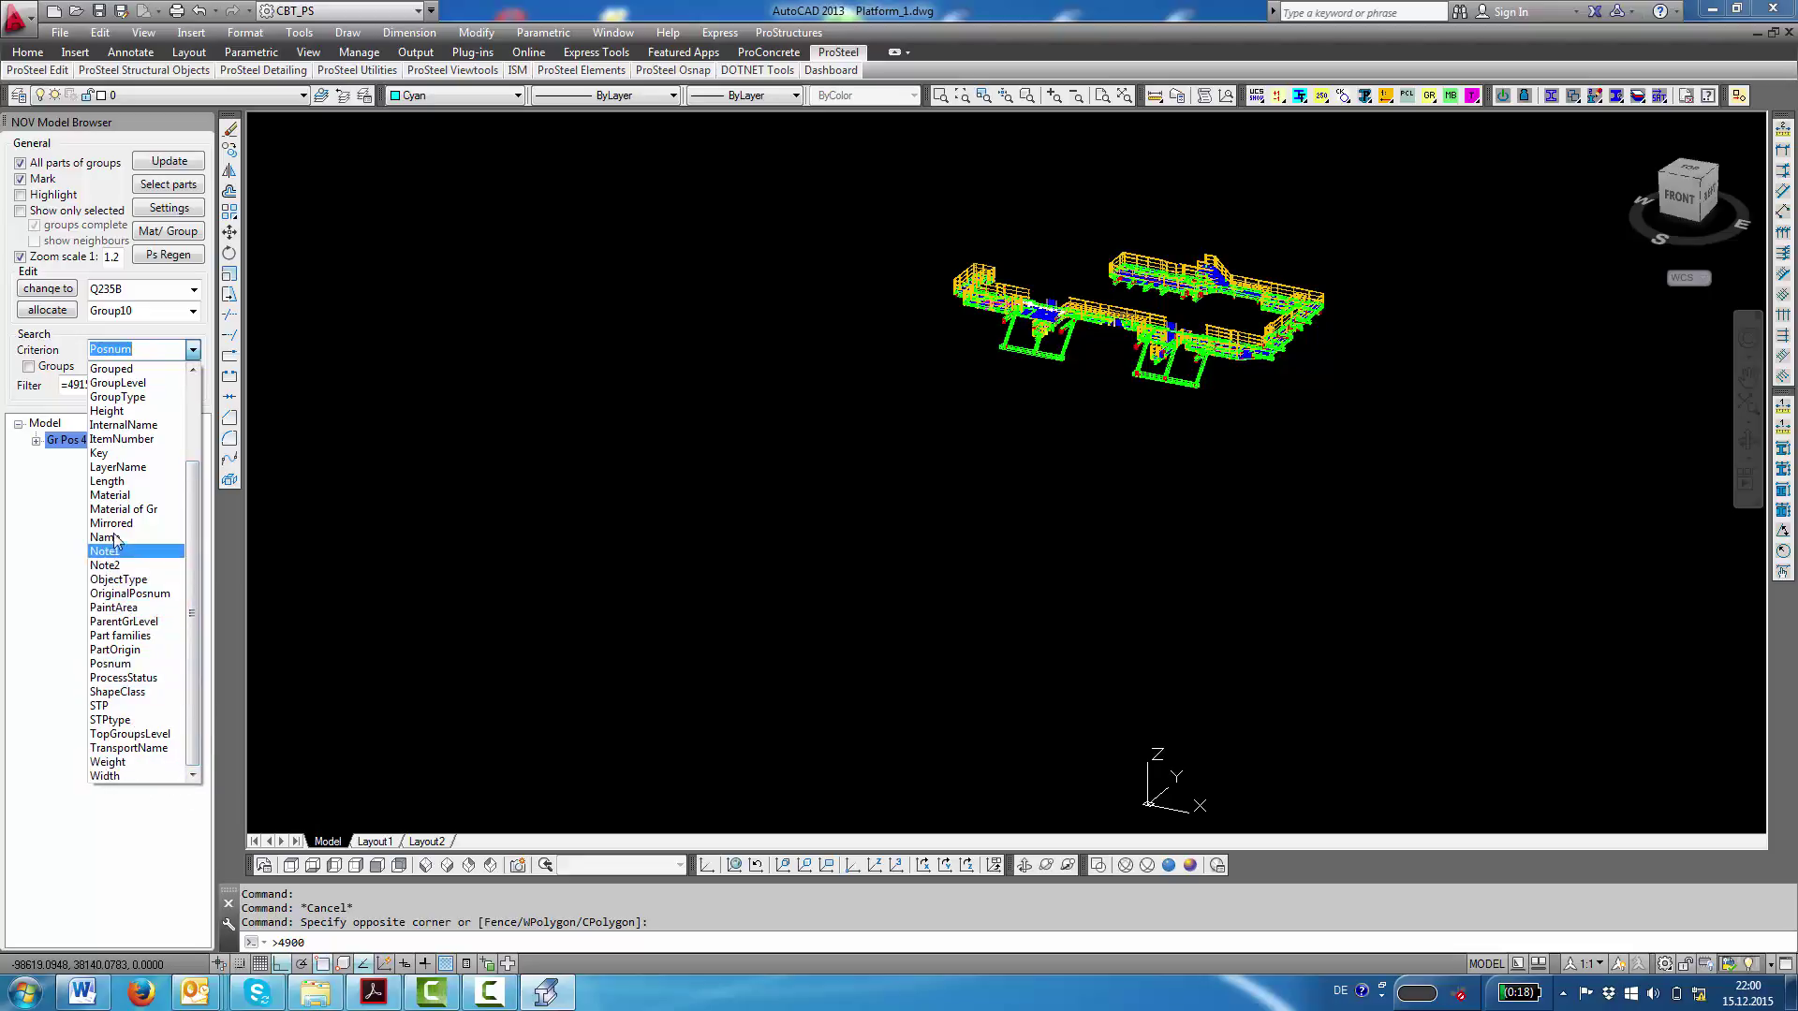
pyautogui.click(132, 481)
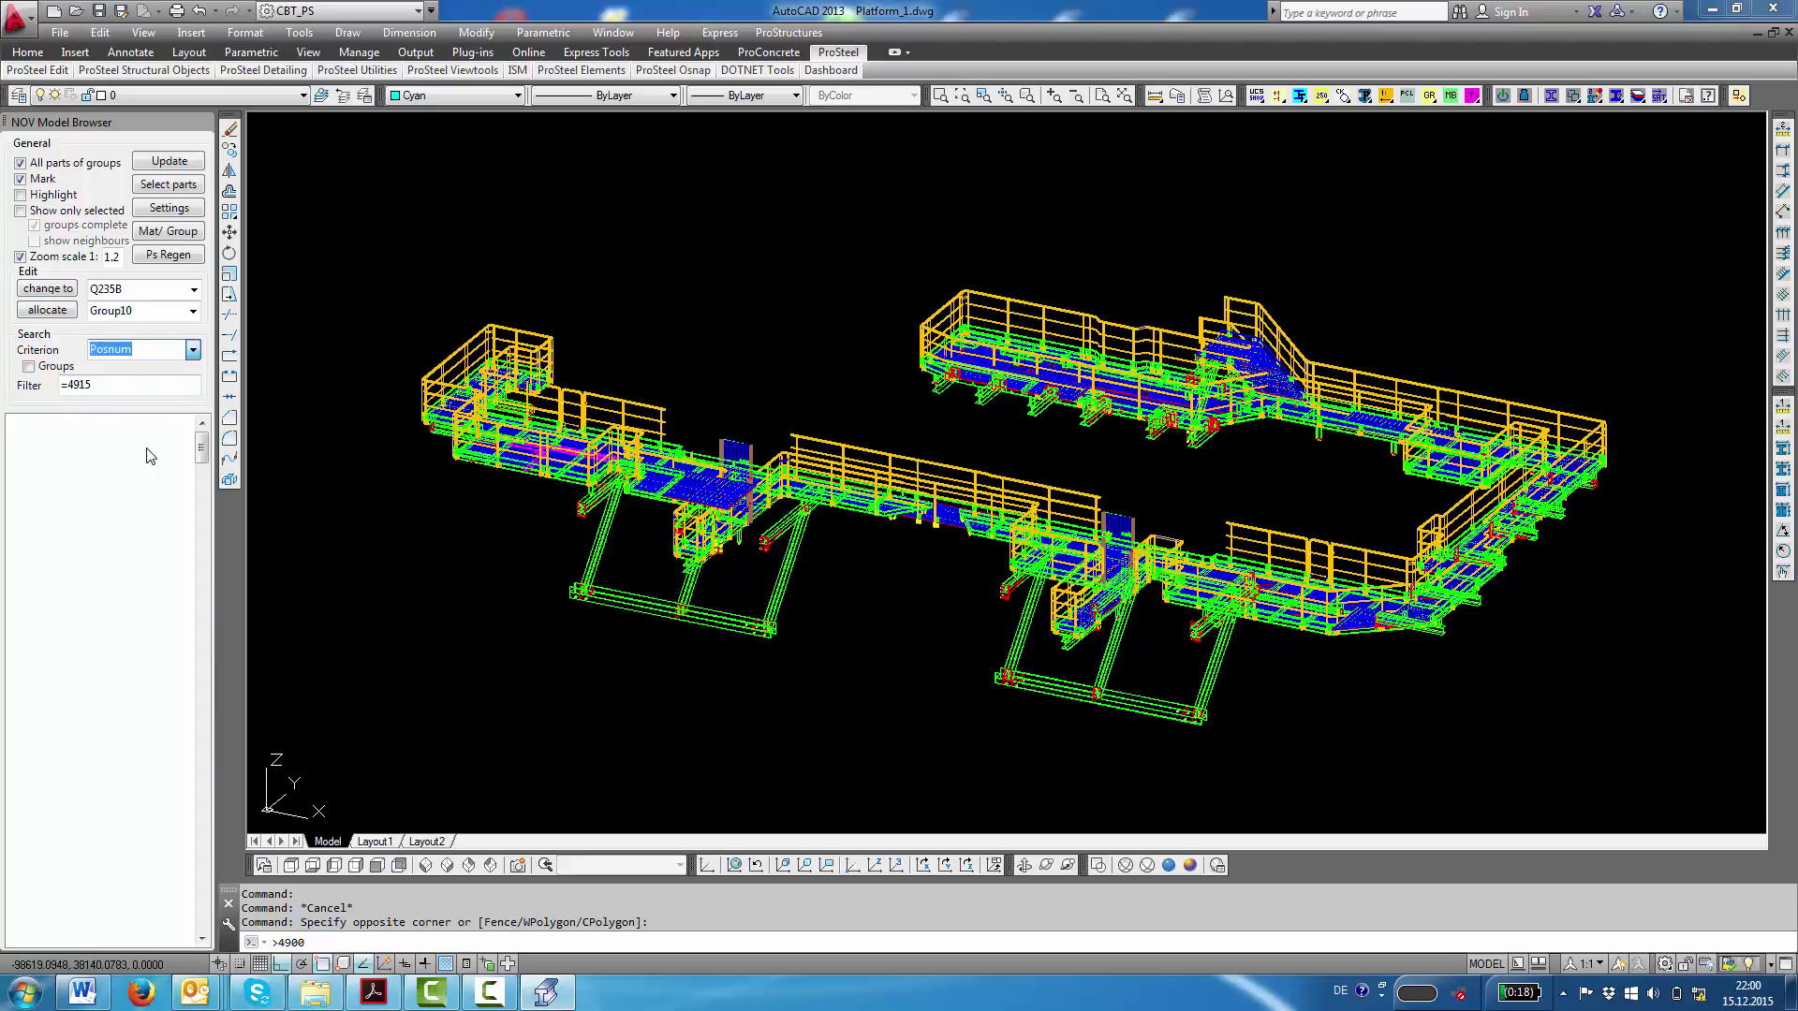
pyautogui.click(62, 386)
pyautogui.doubleClick(62, 386)
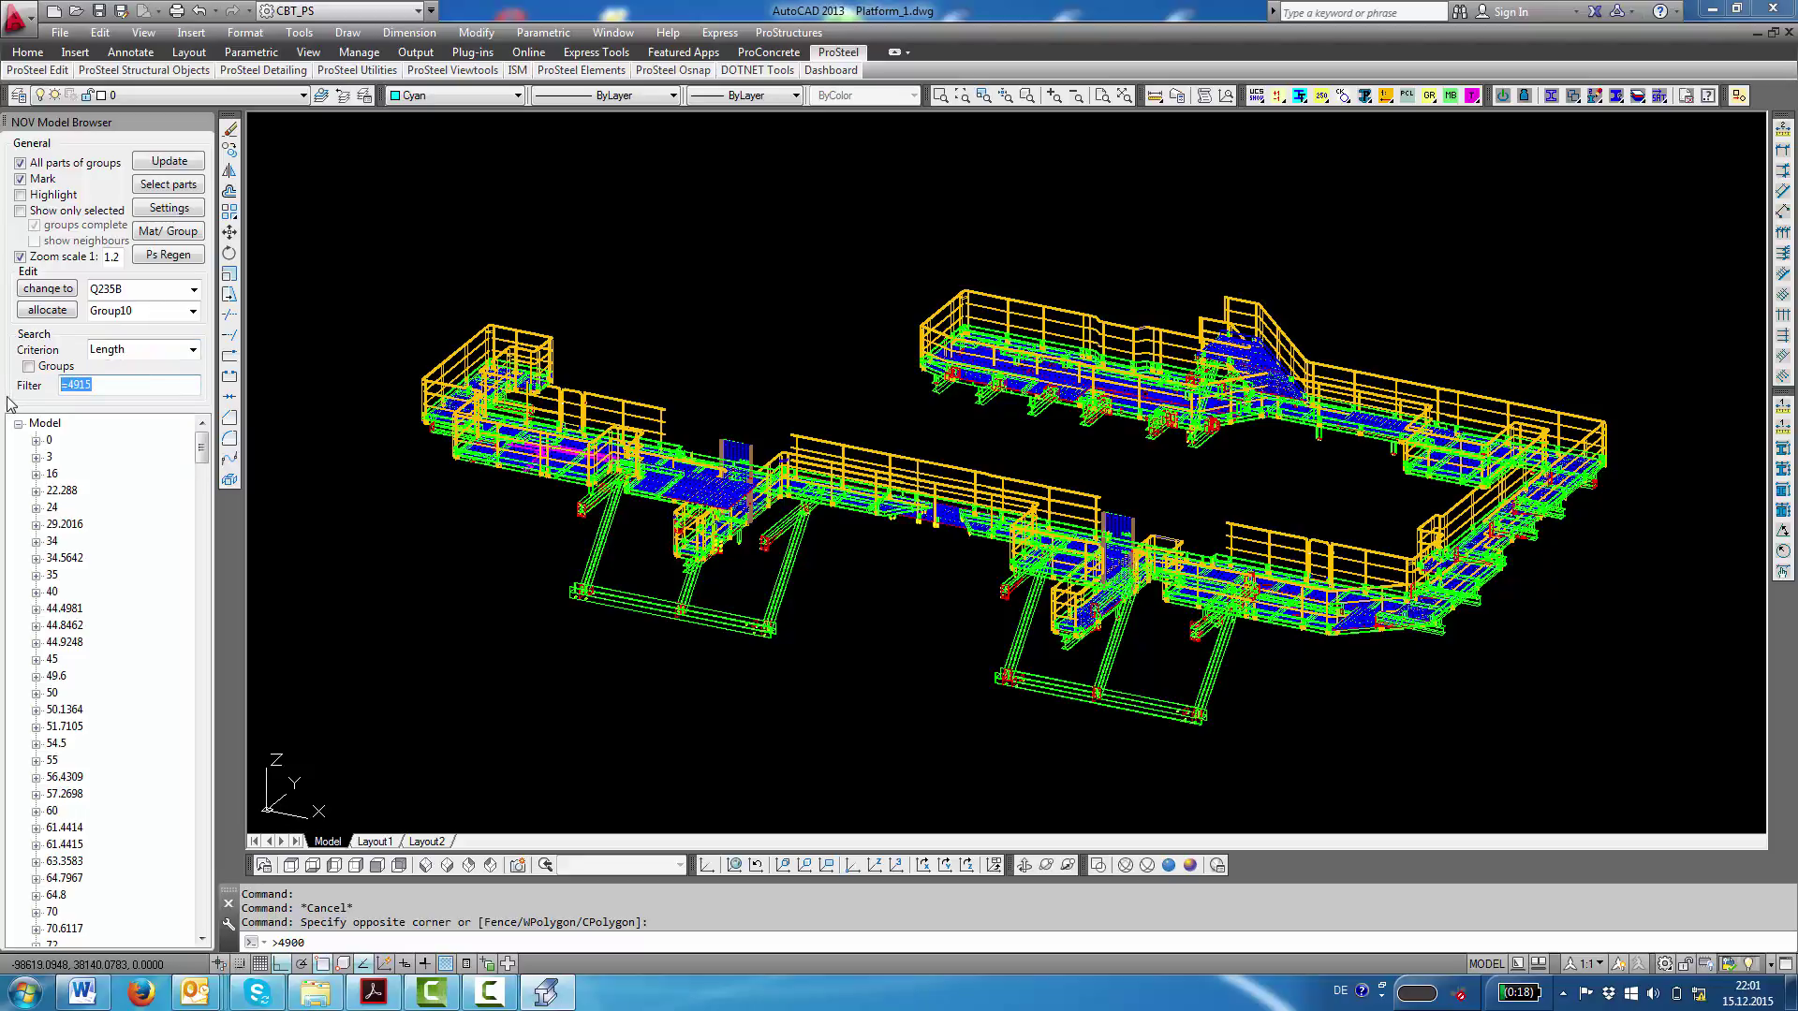
pyautogui.write('=4000')
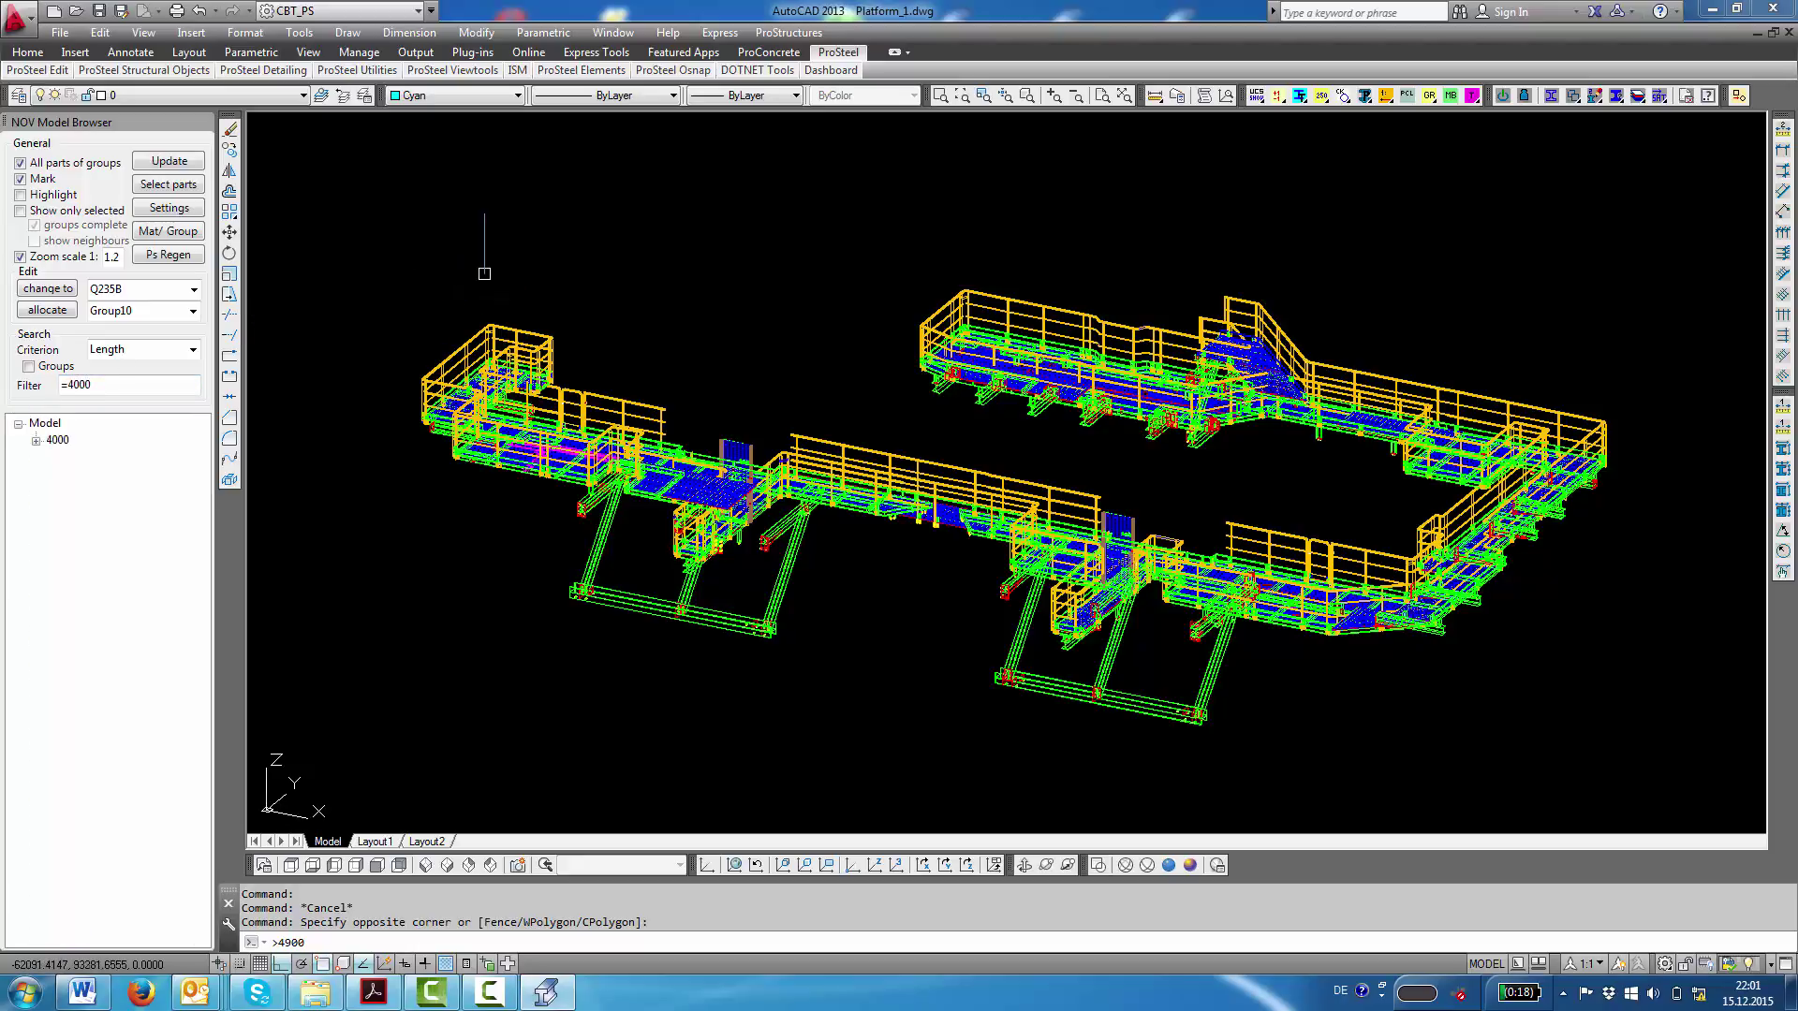
# - Select the parts of length 4000 and show only those parts to examine them up close
pyautogui.click(57, 441)
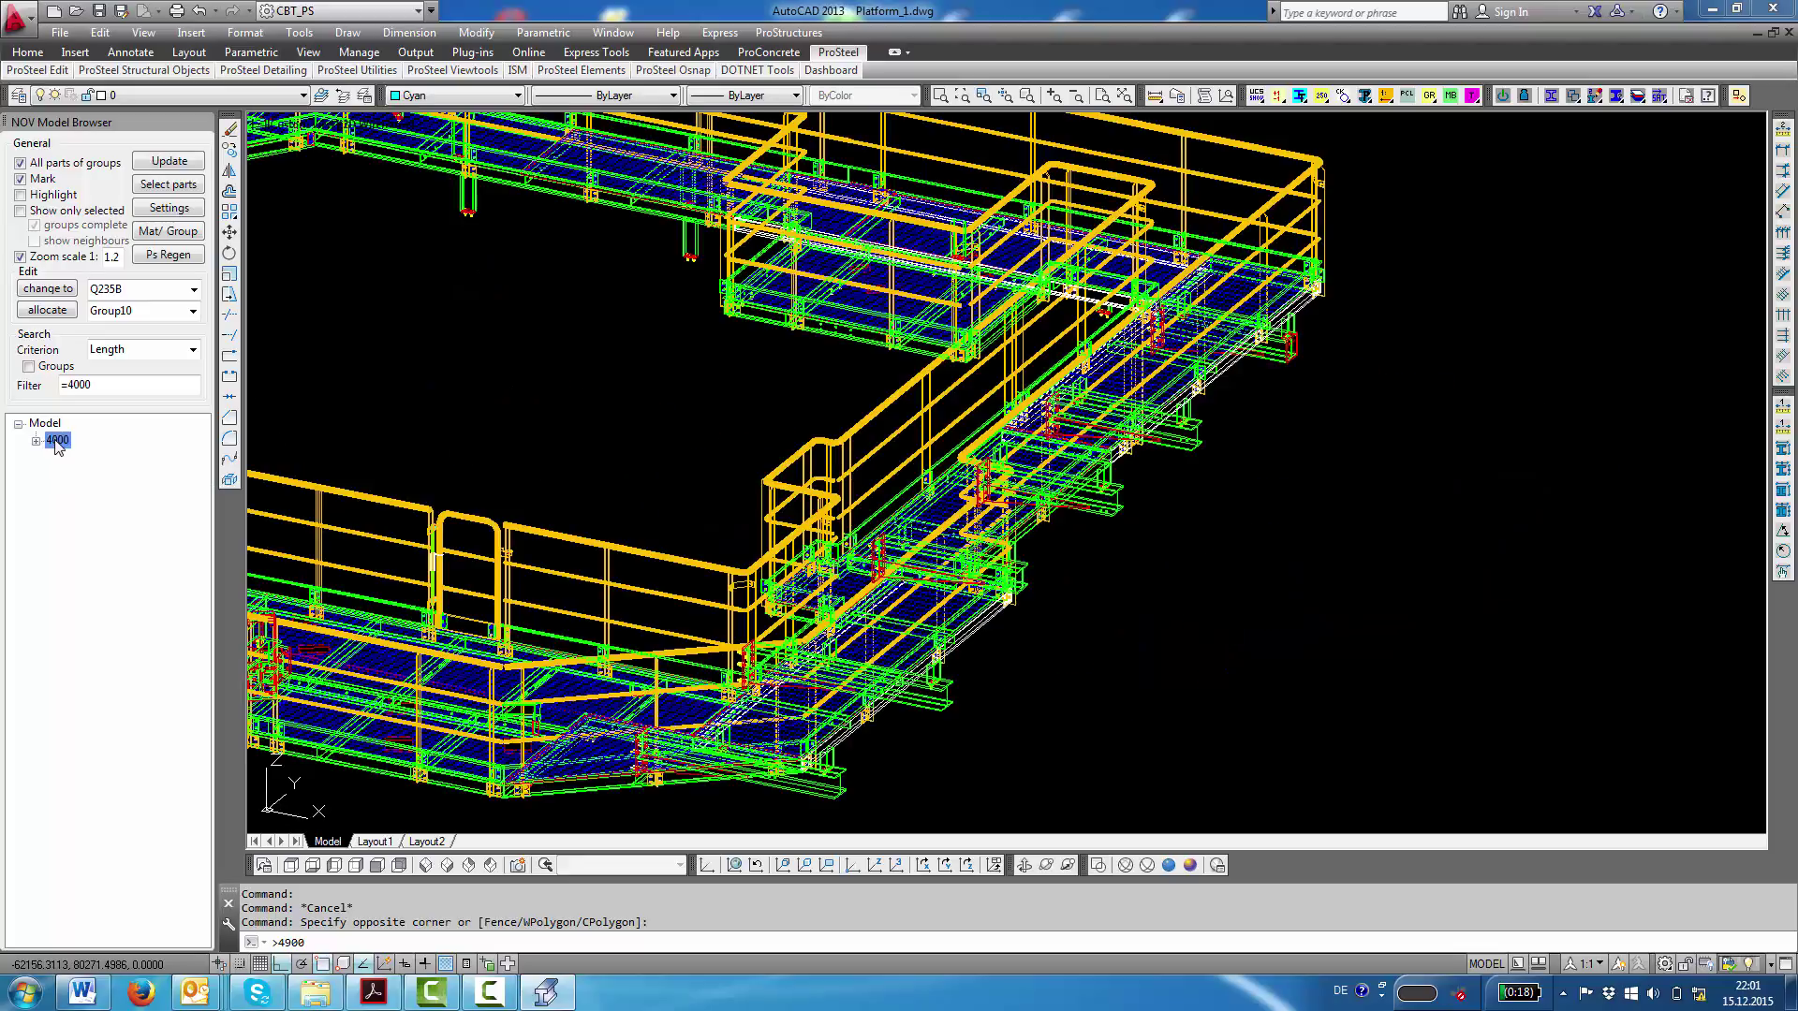
pyautogui.click(21, 211)
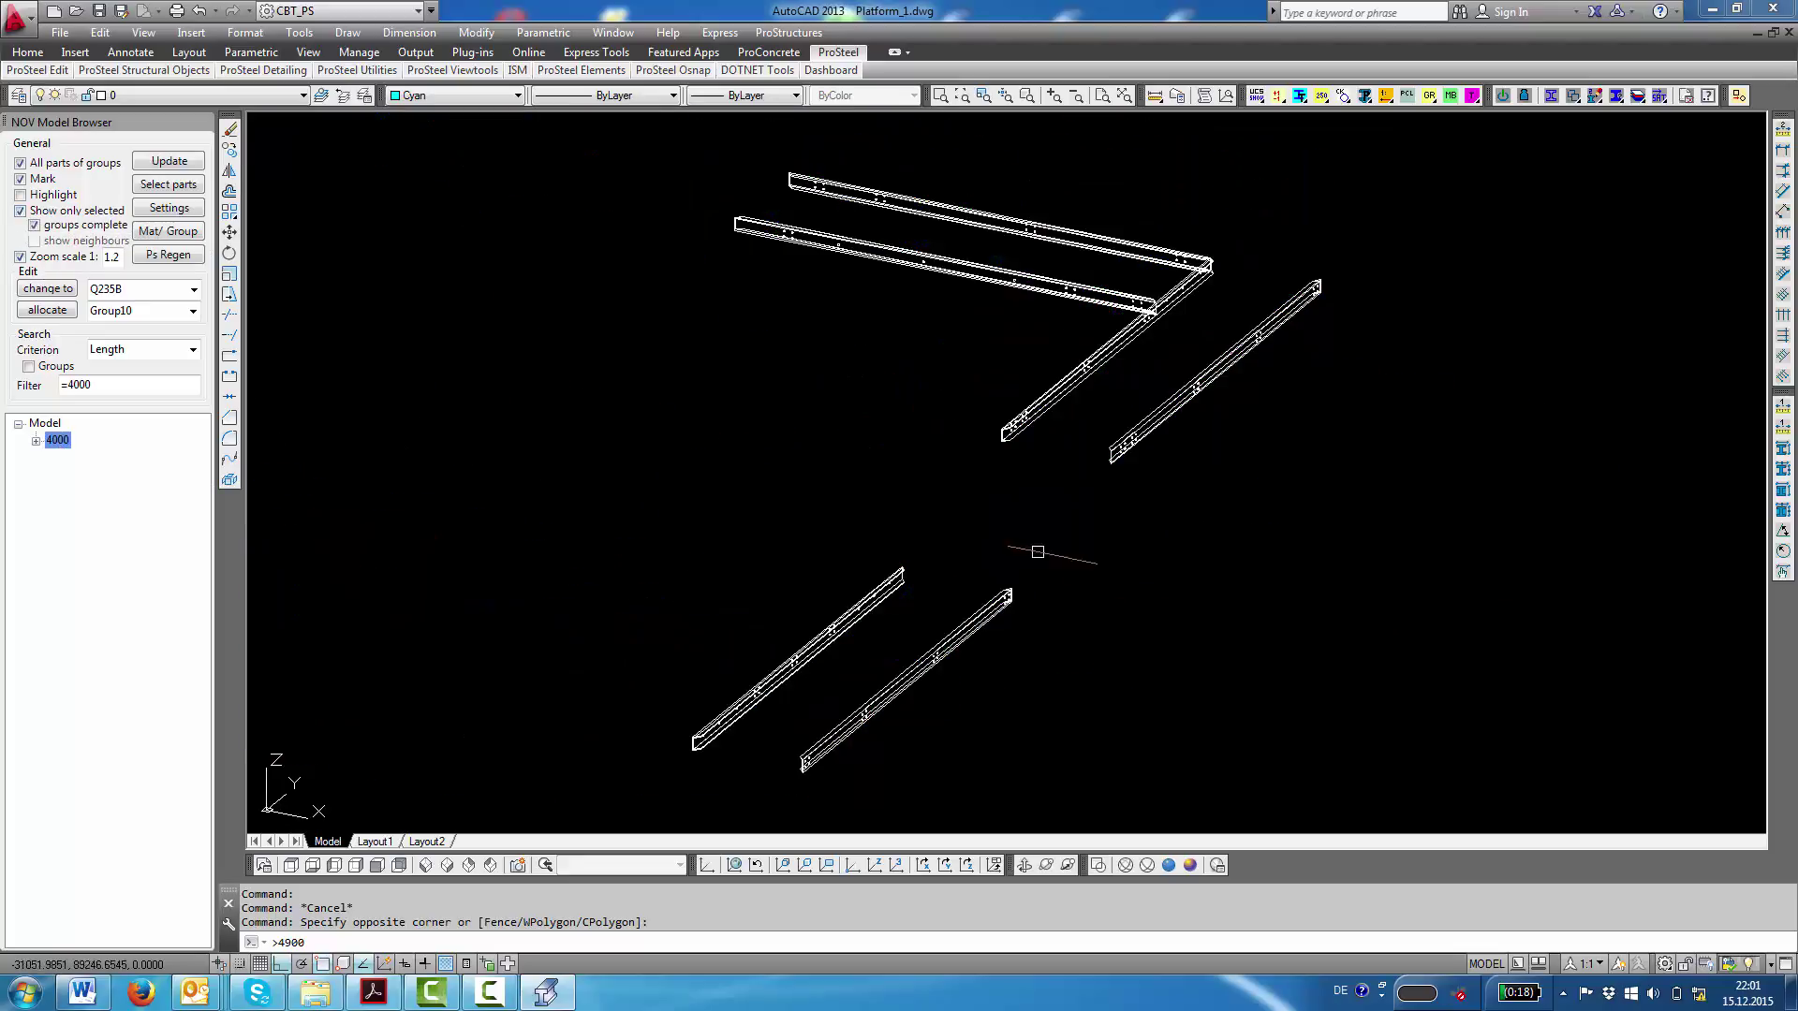
pyautogui.scroll(3, 1009, 632)
pyautogui.scroll(-4, 1003, 533)
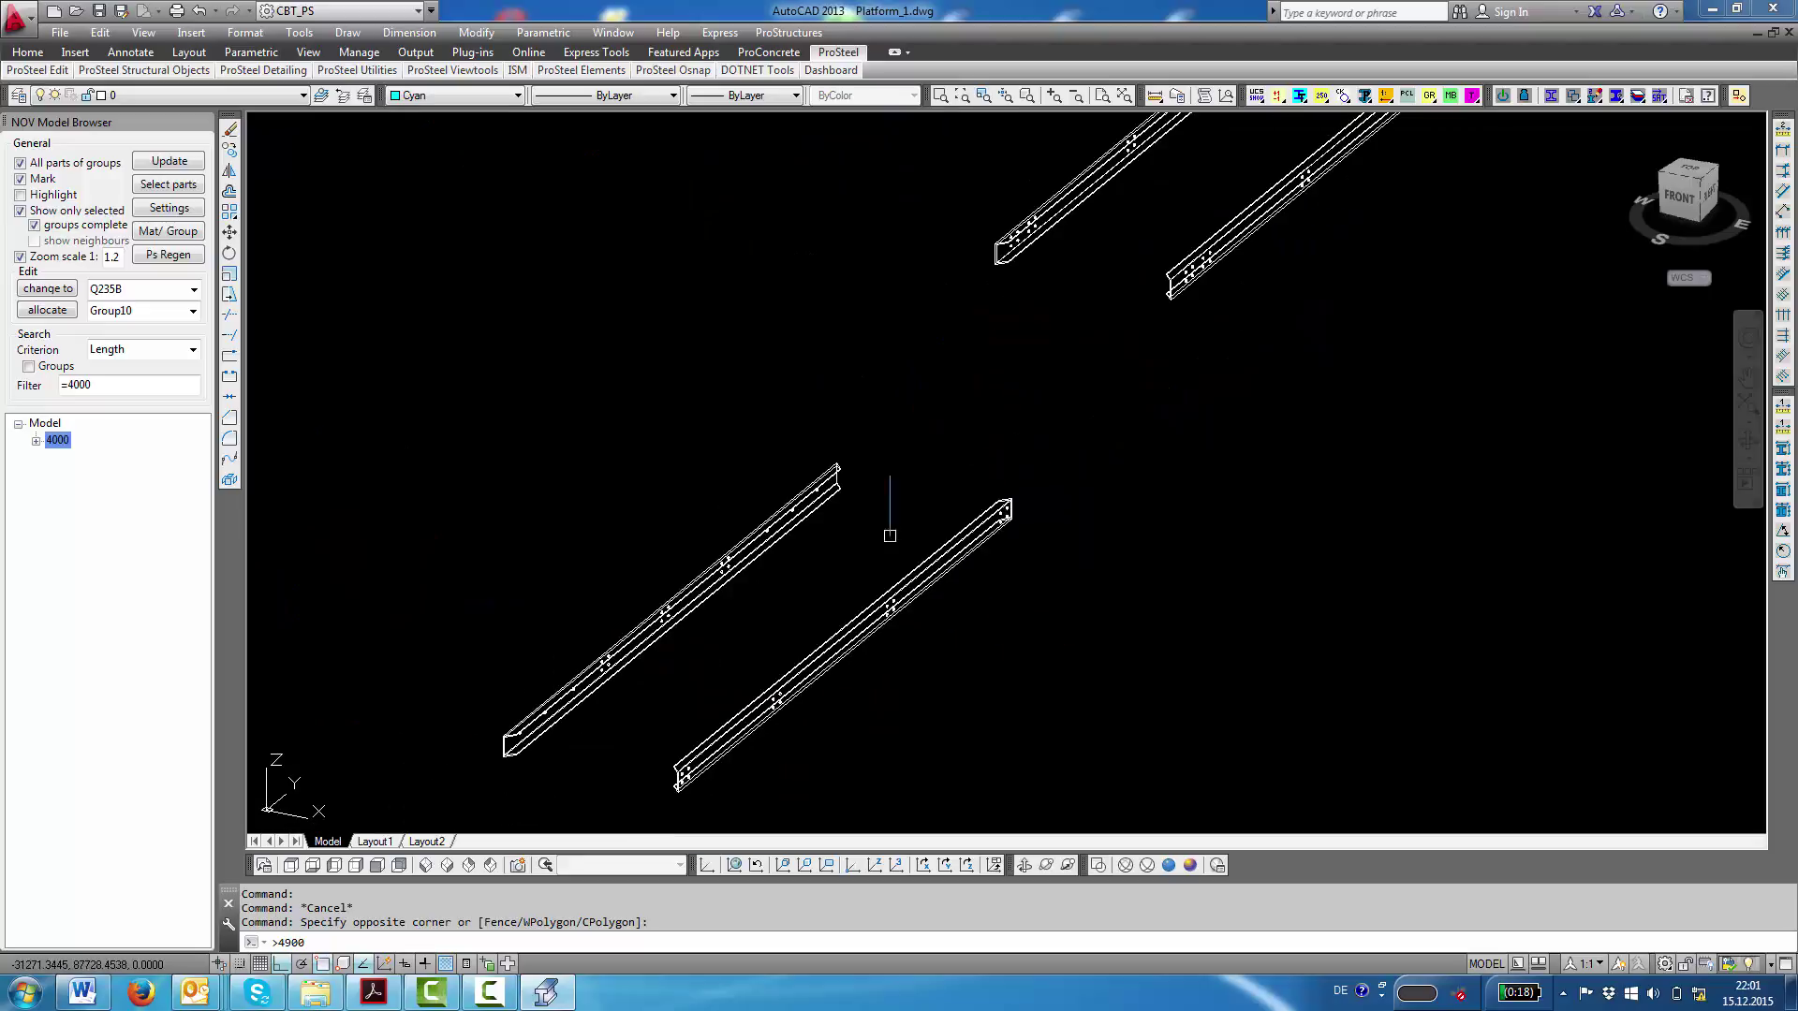
pyautogui.scroll(5, 599, 680)
pyautogui.scroll(-3, 633, 655)
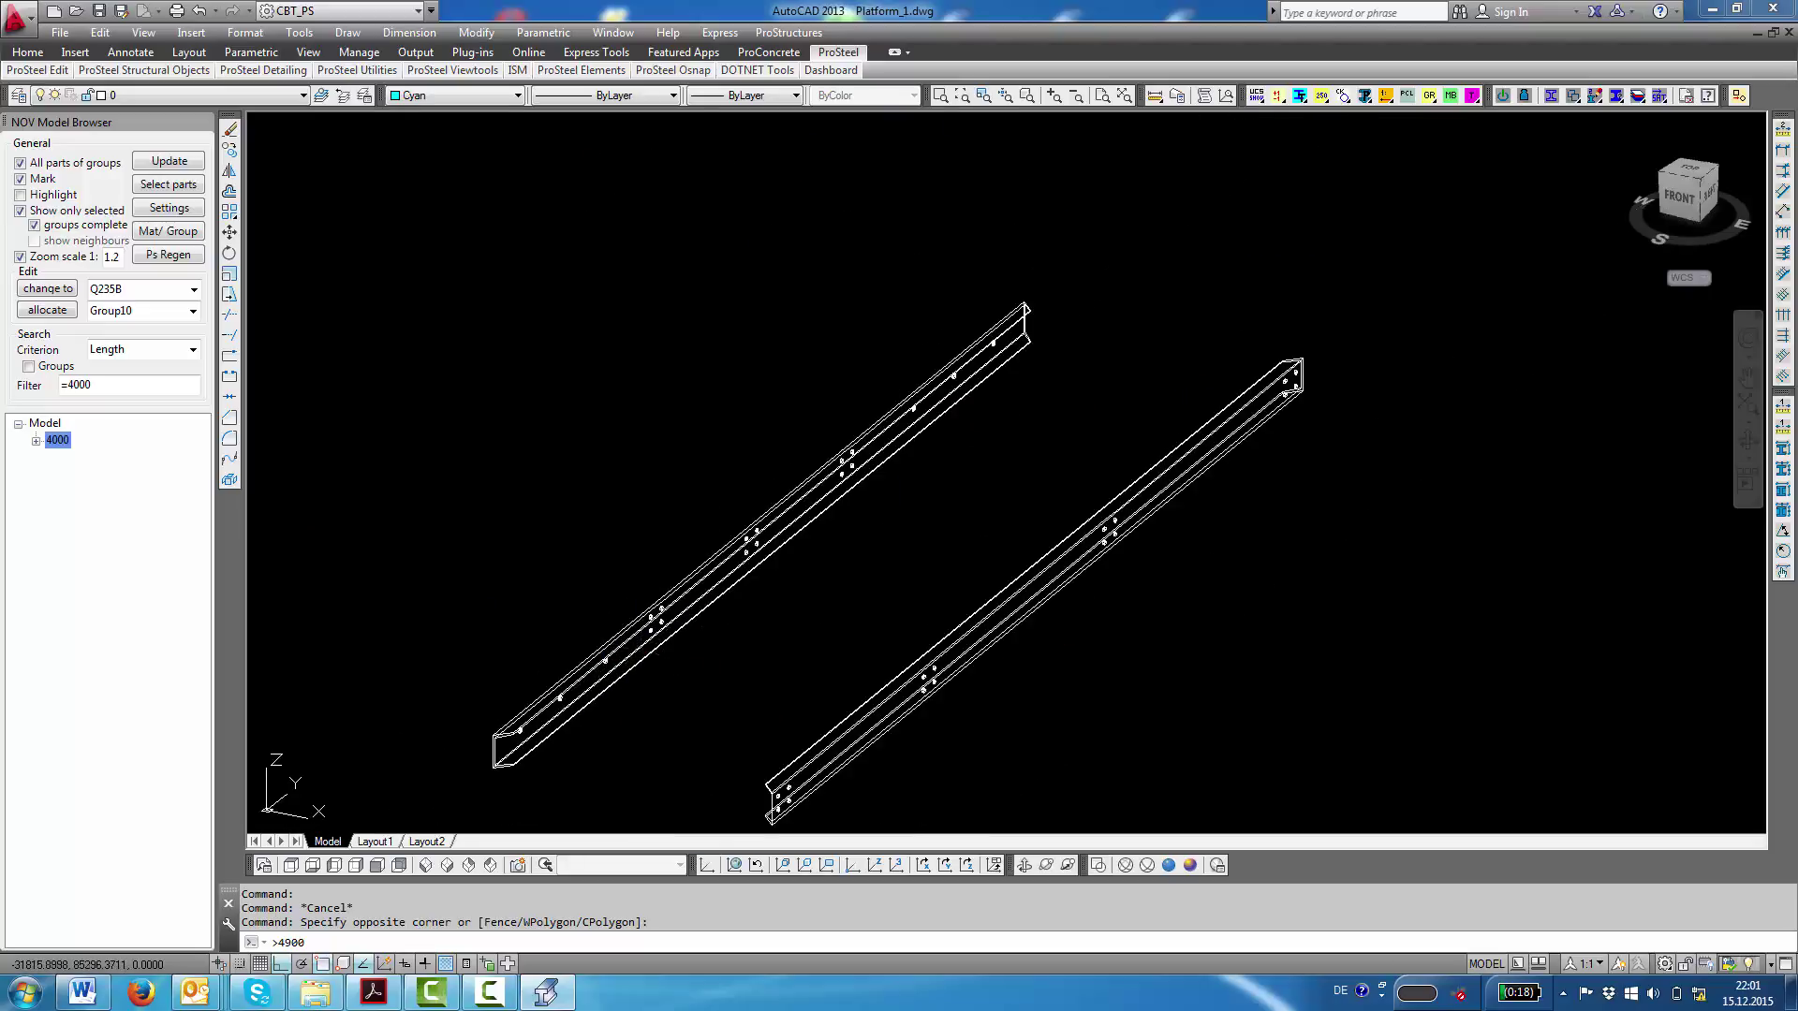
# - Open the shape properties of one isolated 4000-long beam and check its group data values
pyautogui.press('Escape')
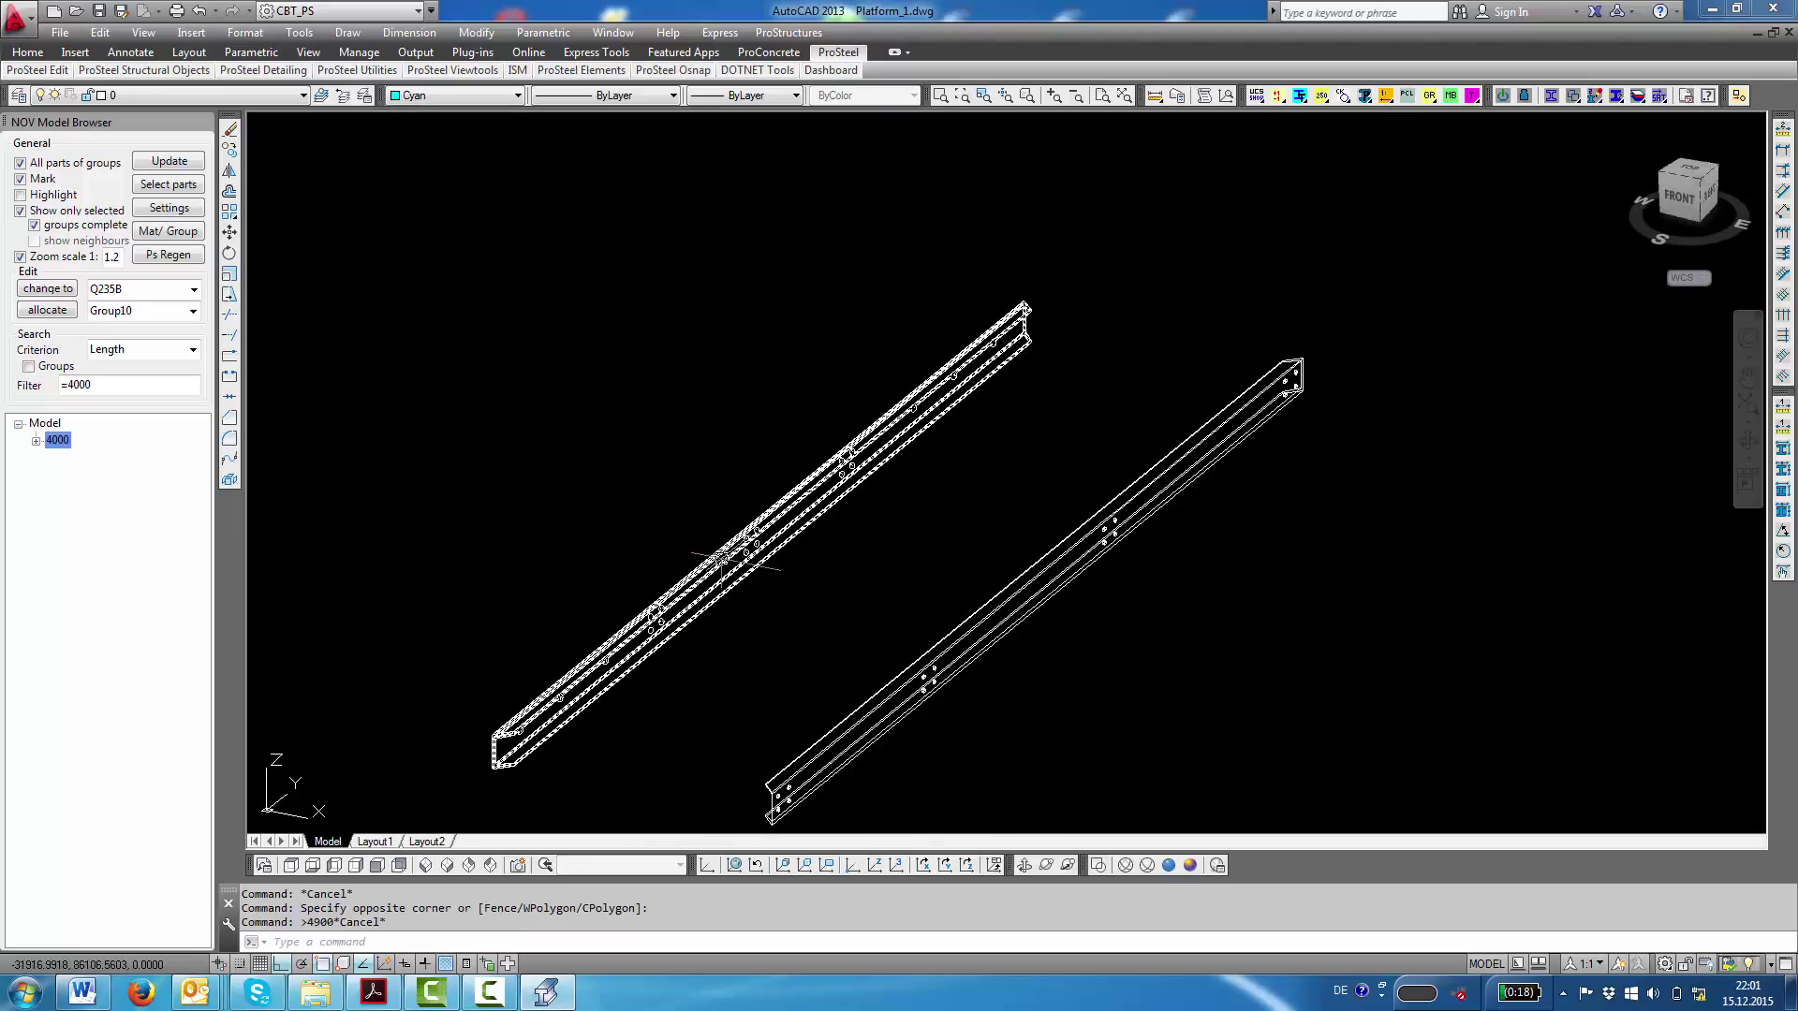
pyautogui.click(731, 554)
pyautogui.rightClick(656, 451)
pyautogui.click(746, 720)
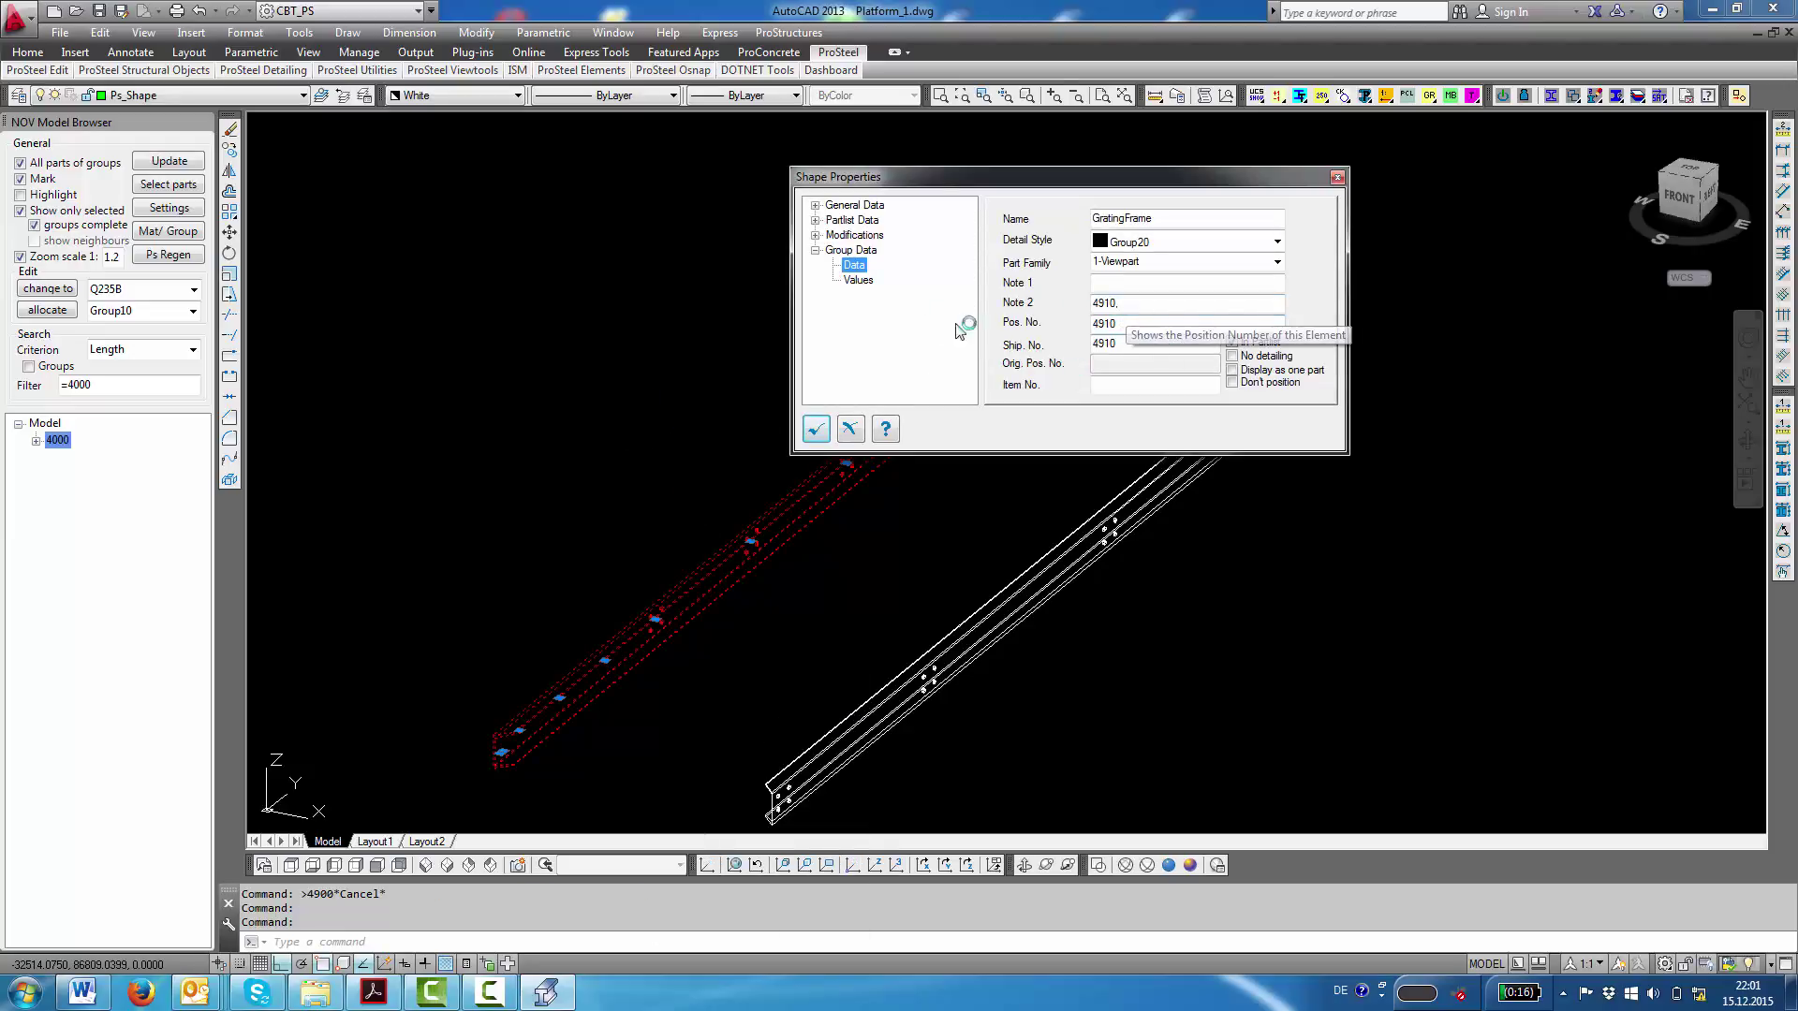
pyautogui.click(858, 280)
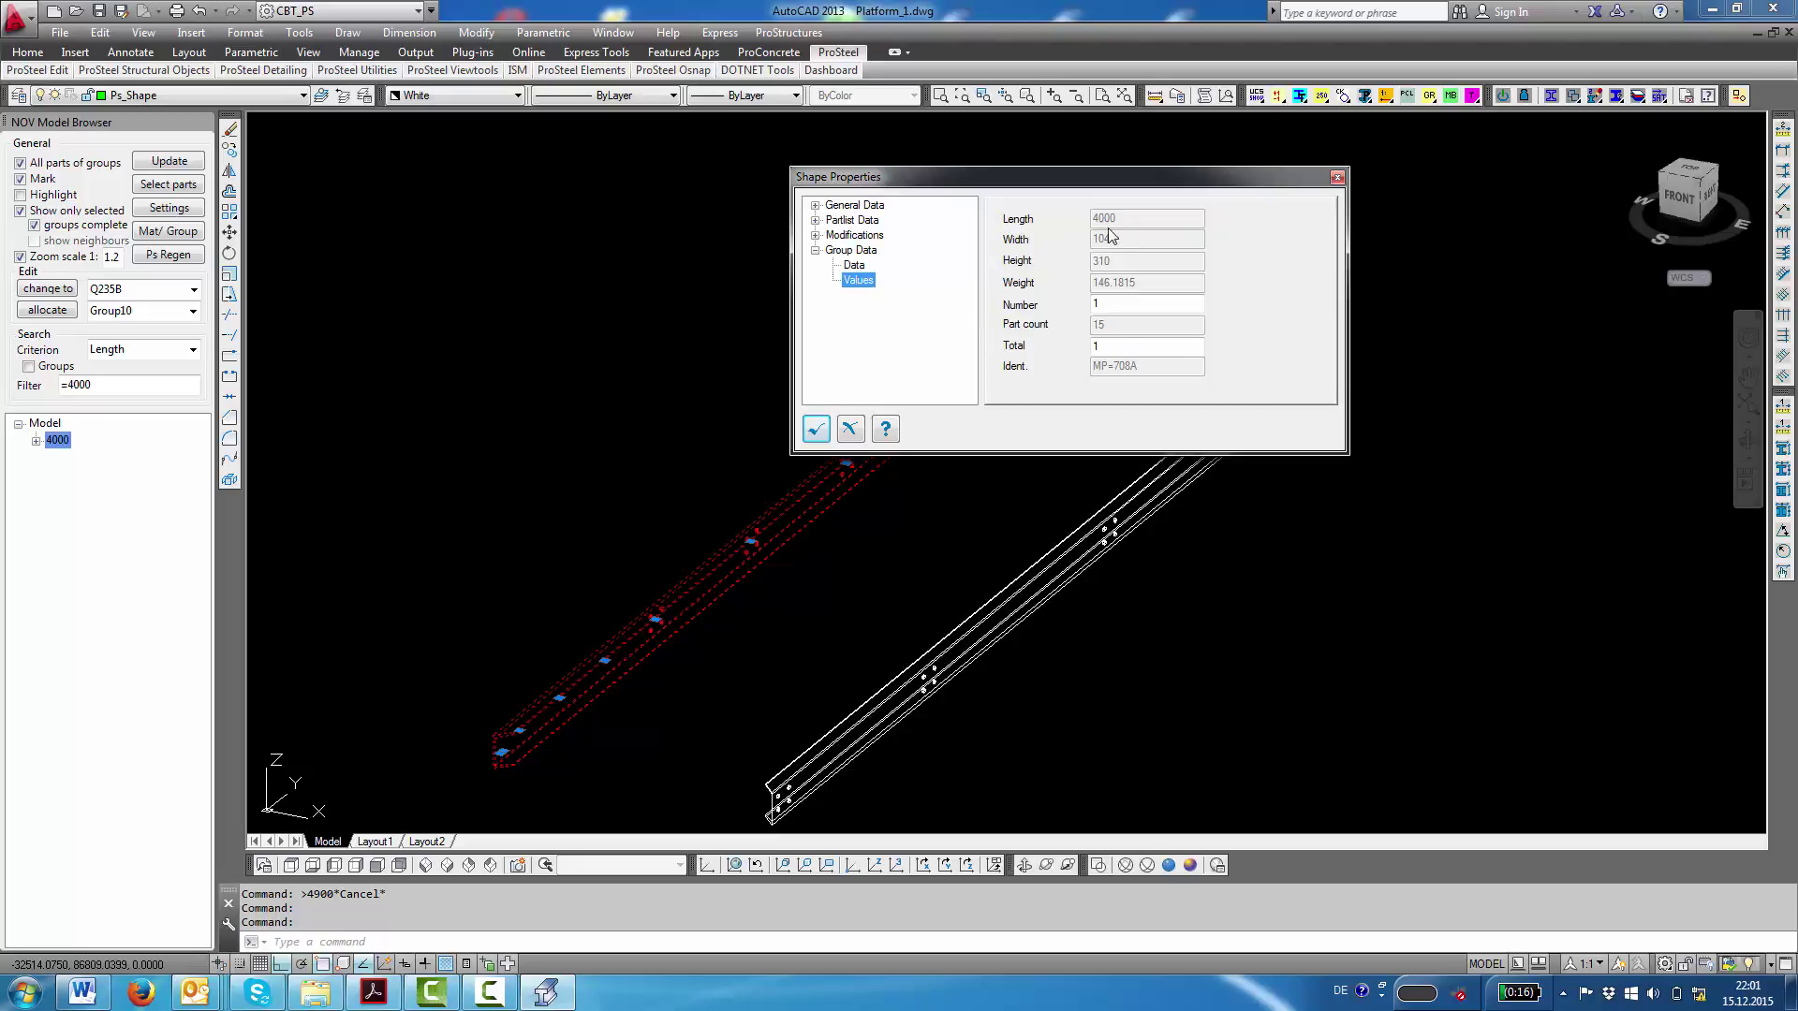
pyautogui.click(816, 428)
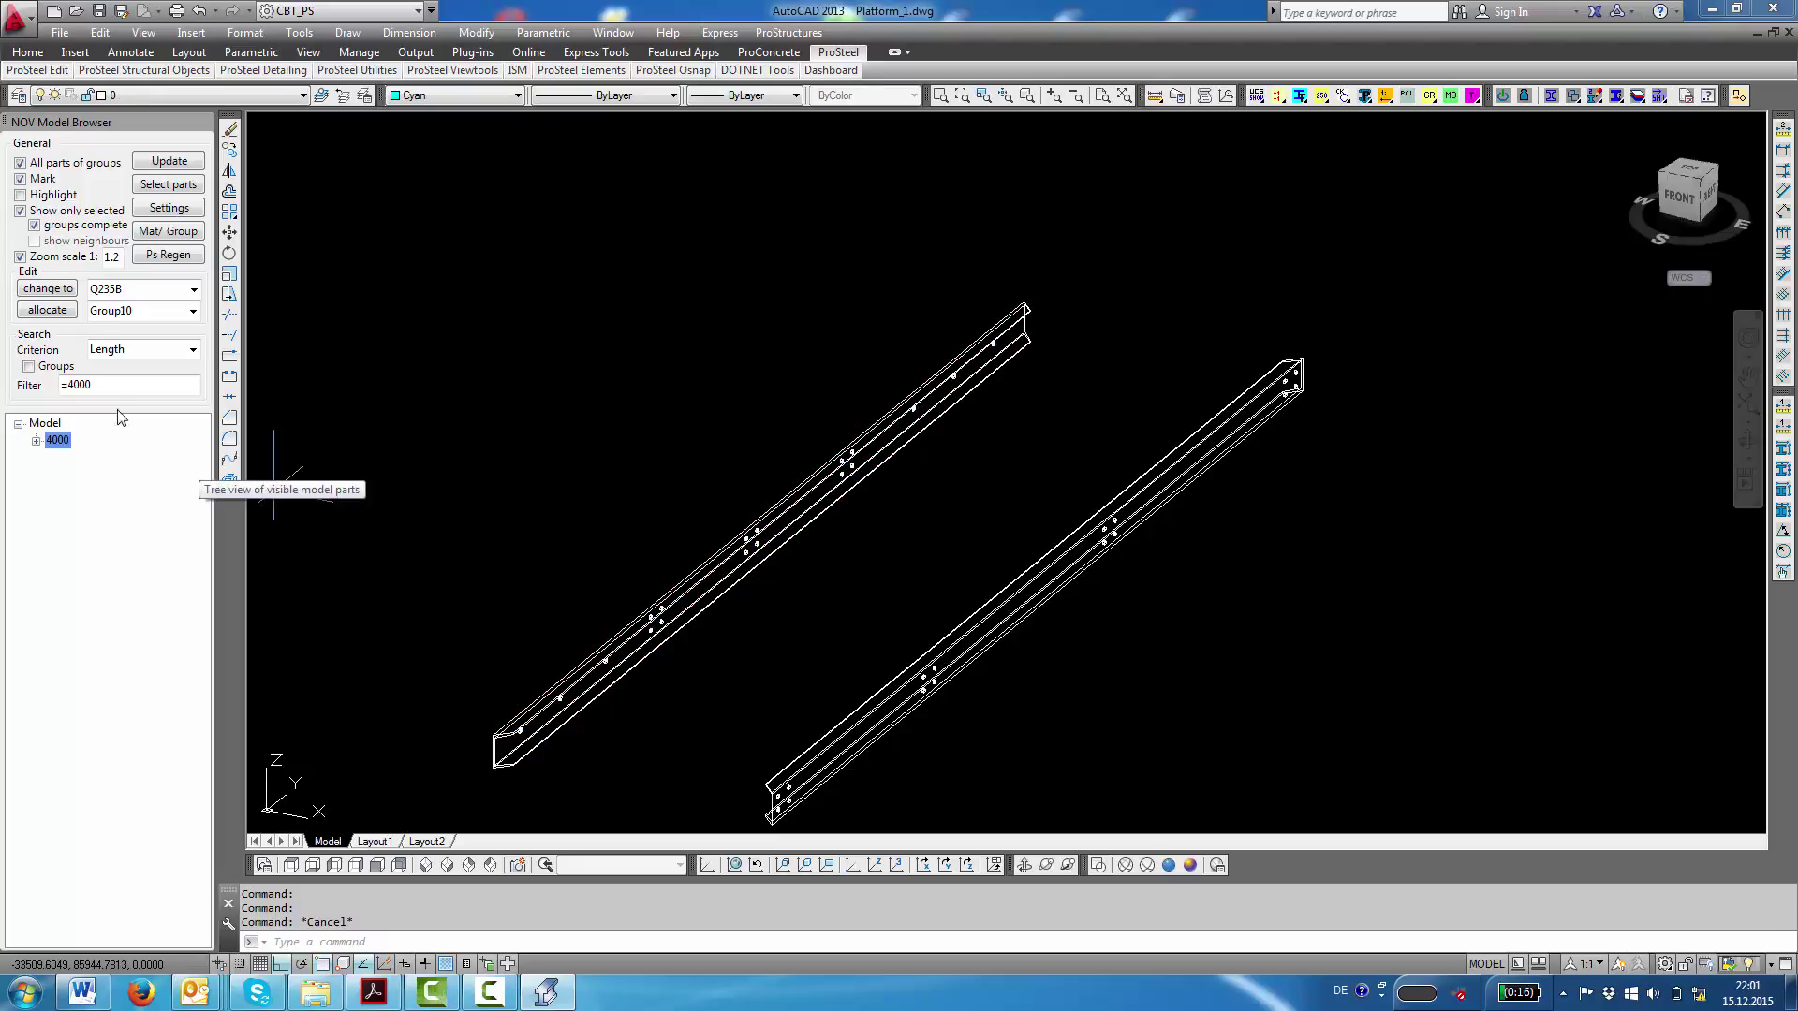
# - Restore the whole platform and filter the Length listing with >4000
pyautogui.click(156, 384)
pyautogui.press('Return')
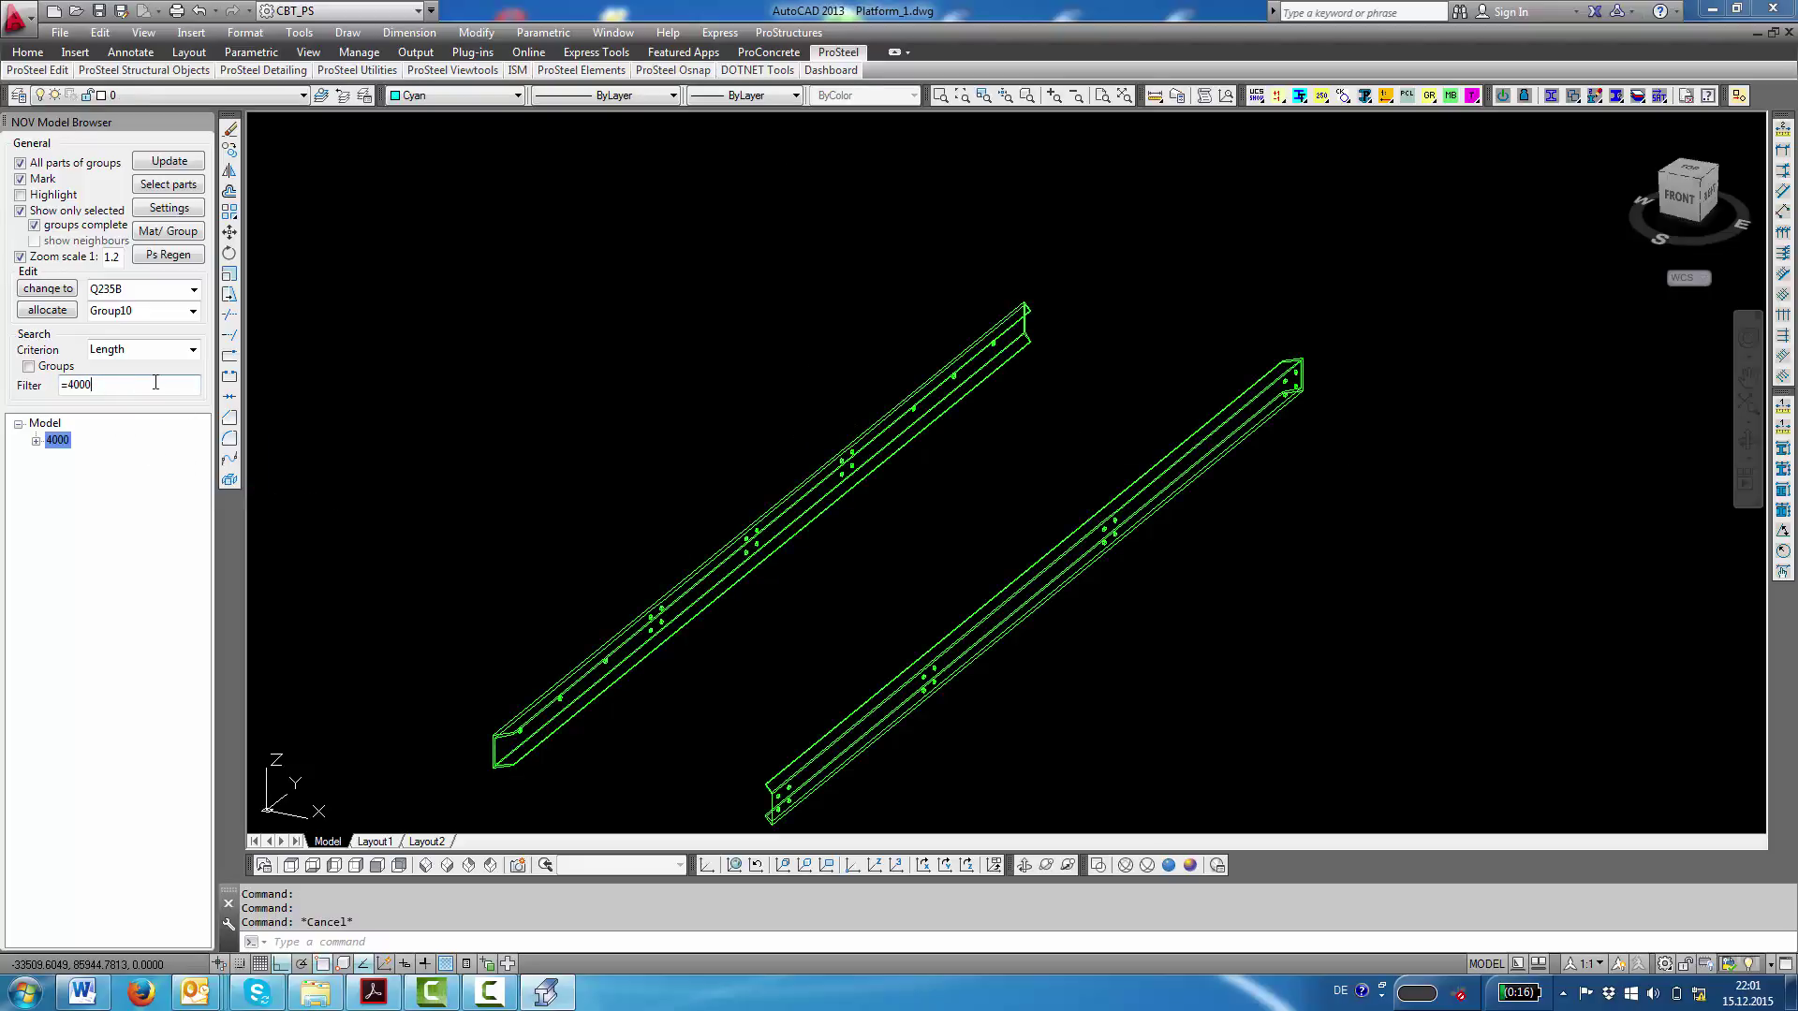
pyautogui.press('Return')
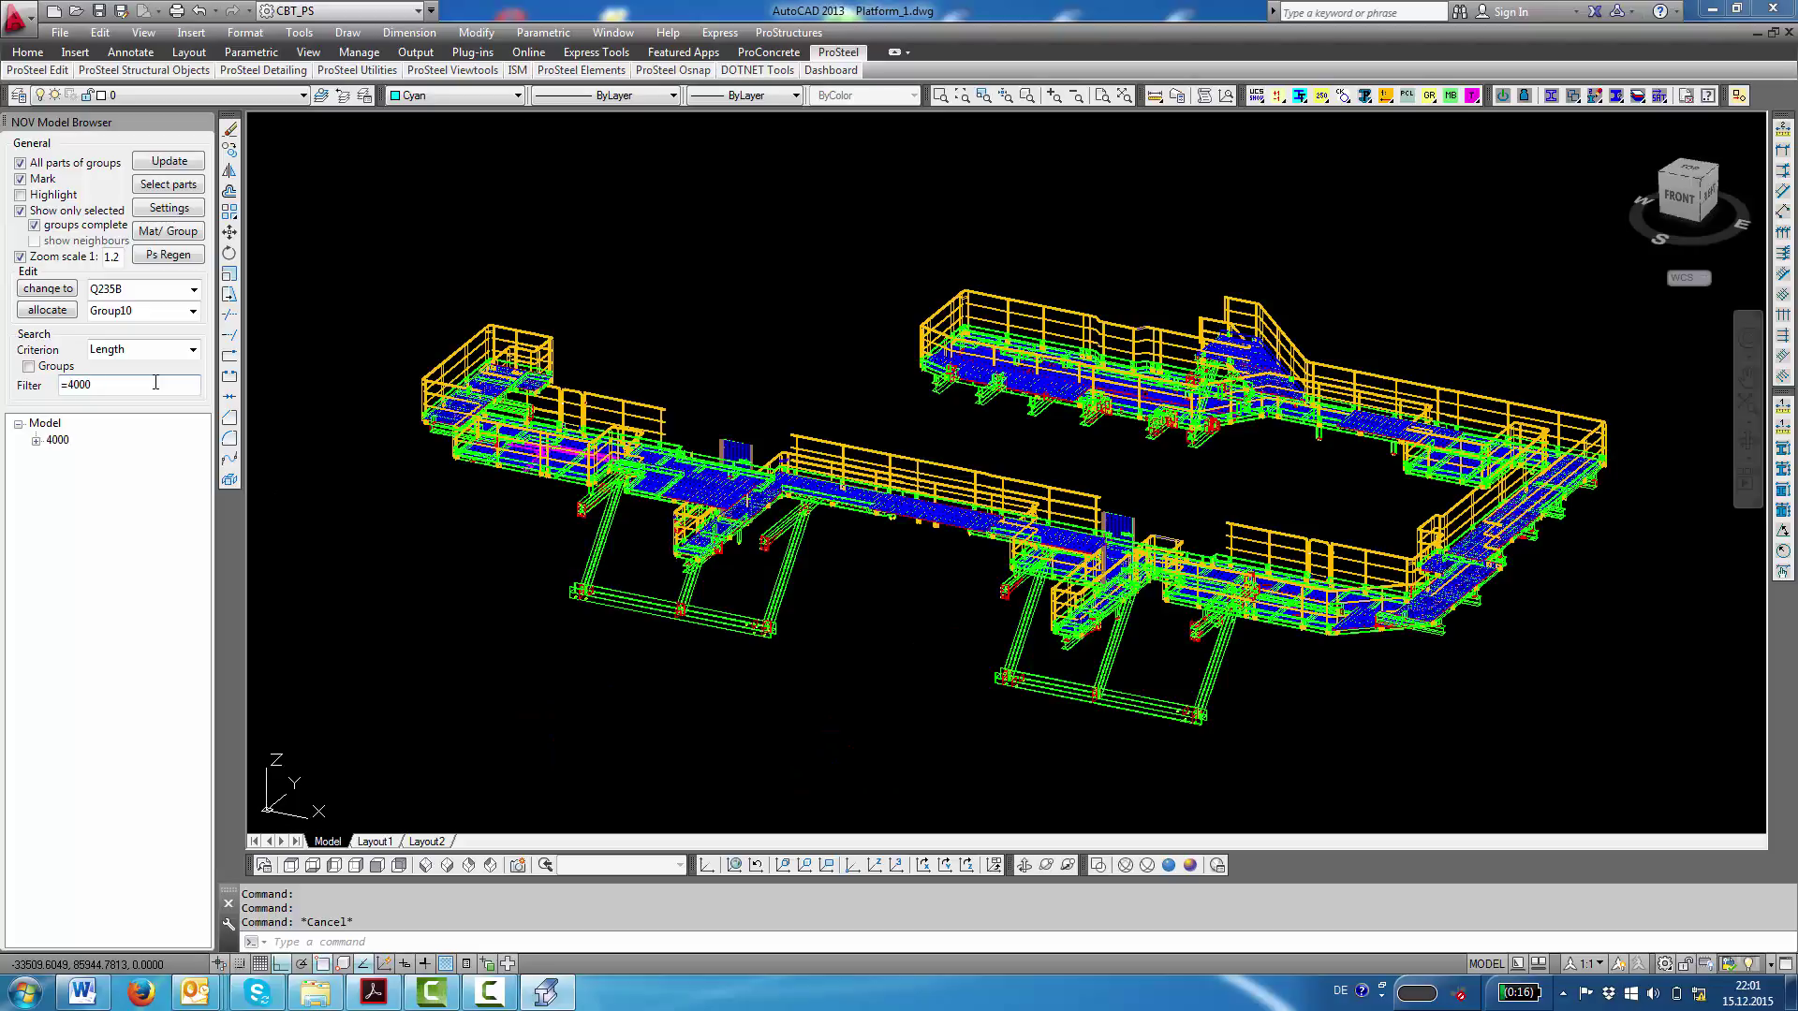
pyautogui.write('>')
pyautogui.press('Return')
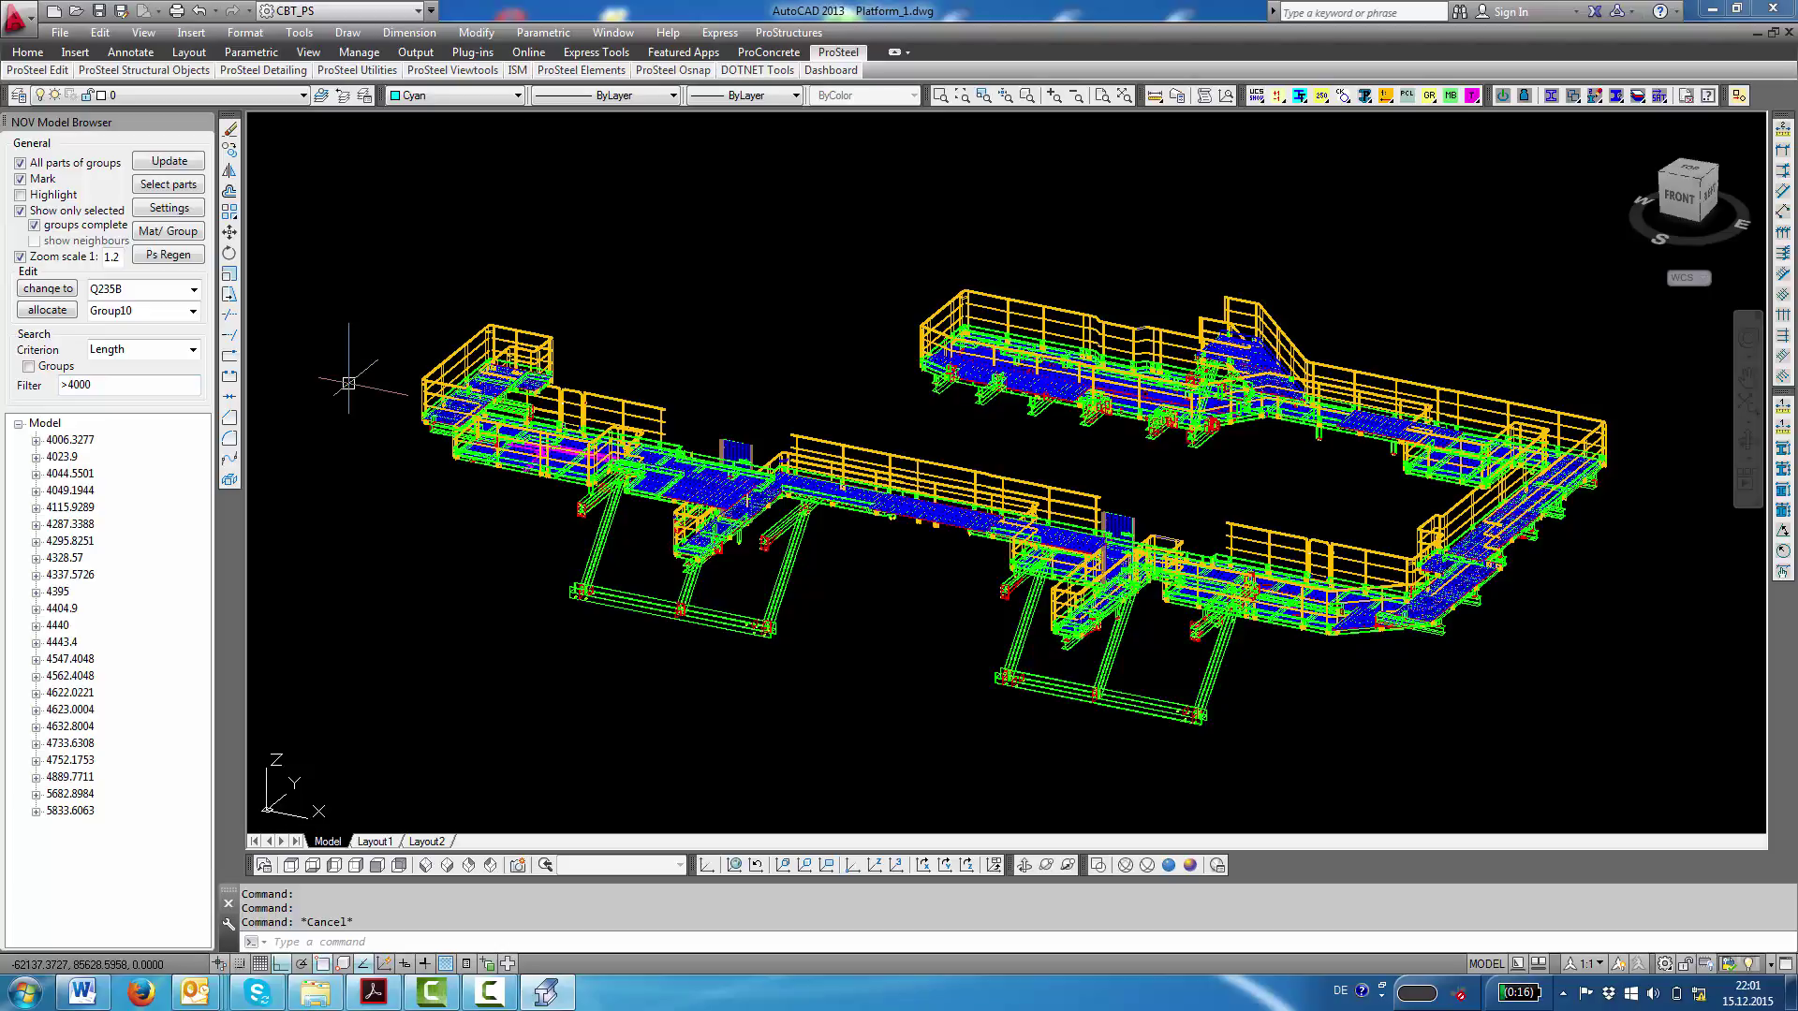
# - Isolate all listed parts longer than 4000 to view them, and restore the complete model
pyautogui.click(74, 440)
pyautogui.keyDown('shift'); pyautogui.click(75, 811); pyautogui.keyUp('shift')
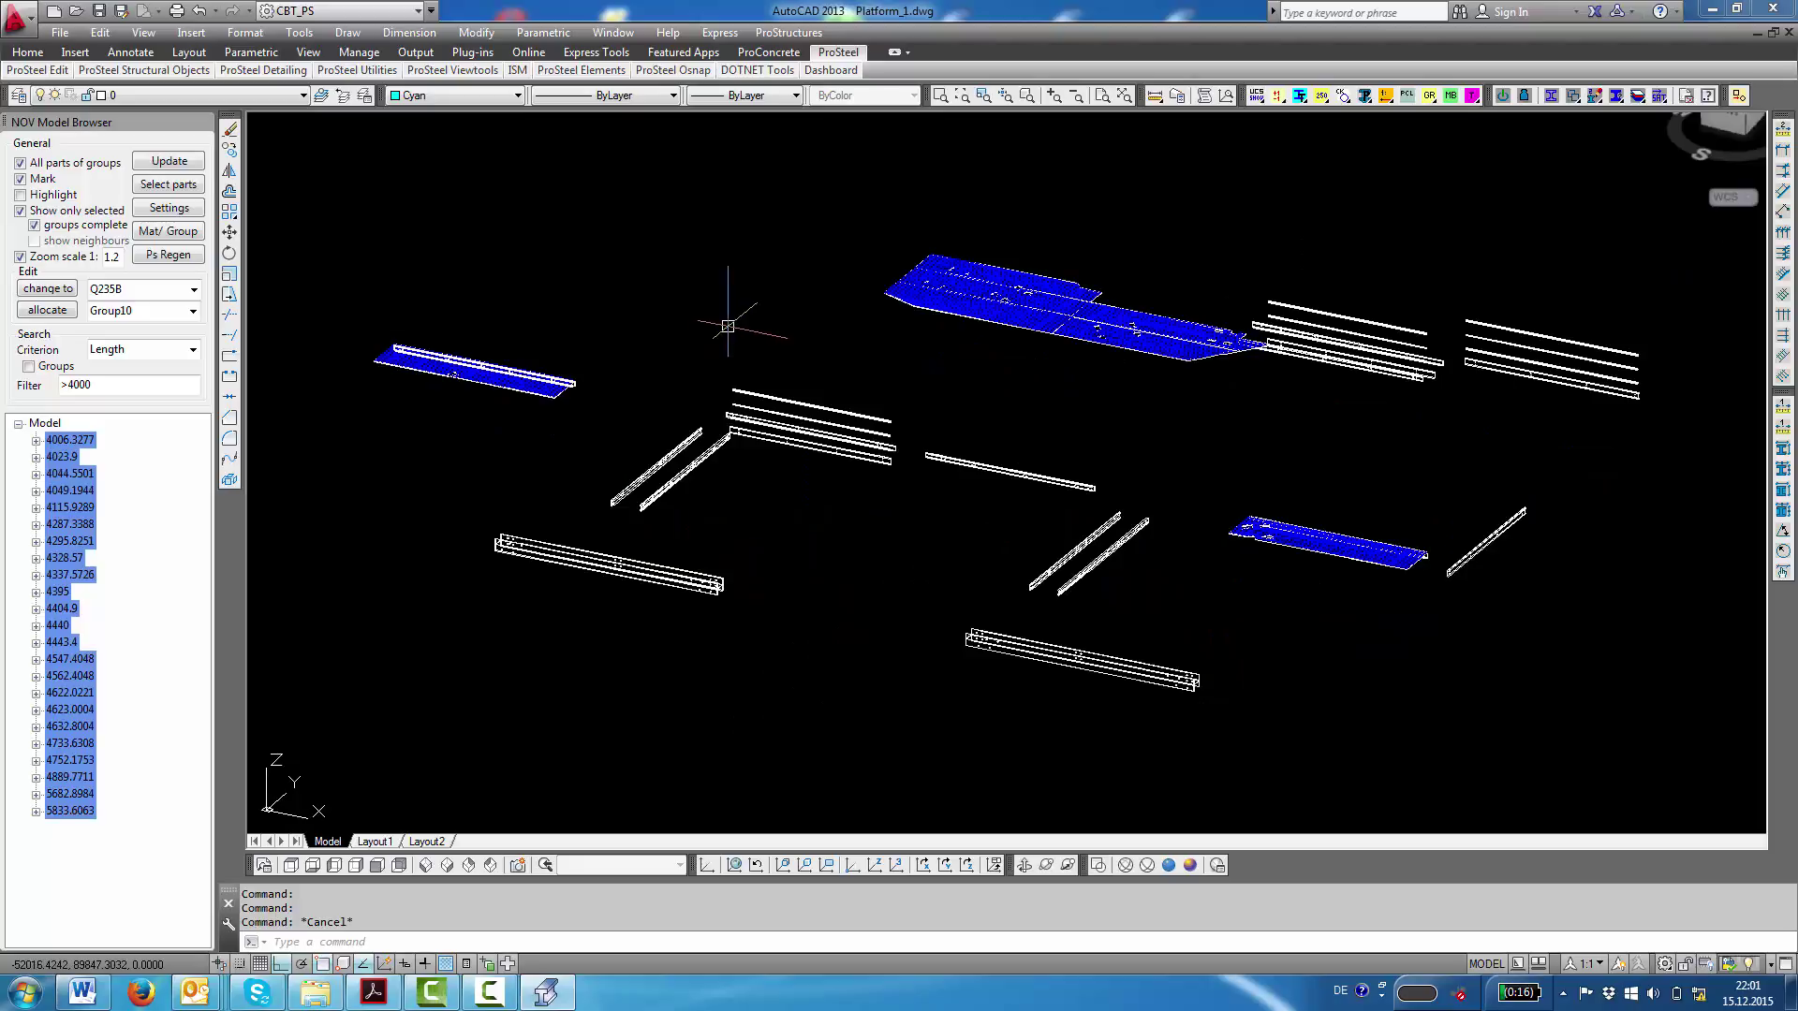
pyautogui.scroll(-3, 633, 385)
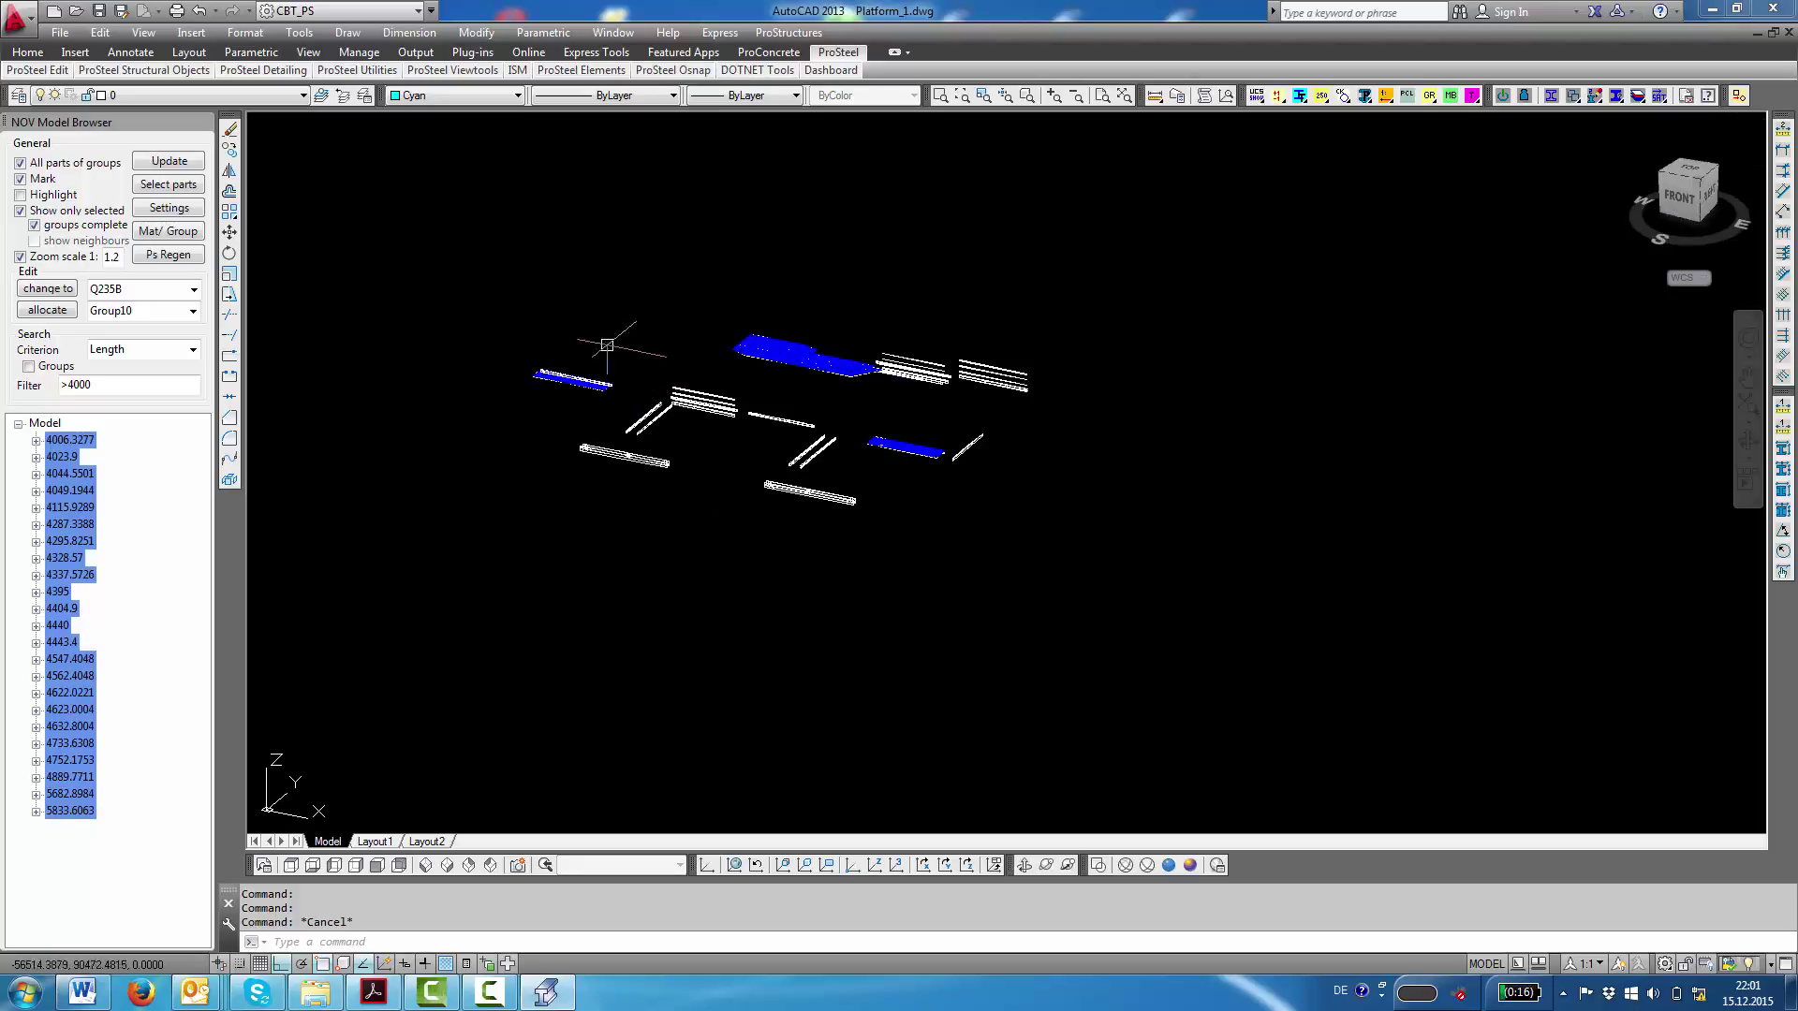
pyautogui.press('Escape')
pyautogui.click(43, 427)
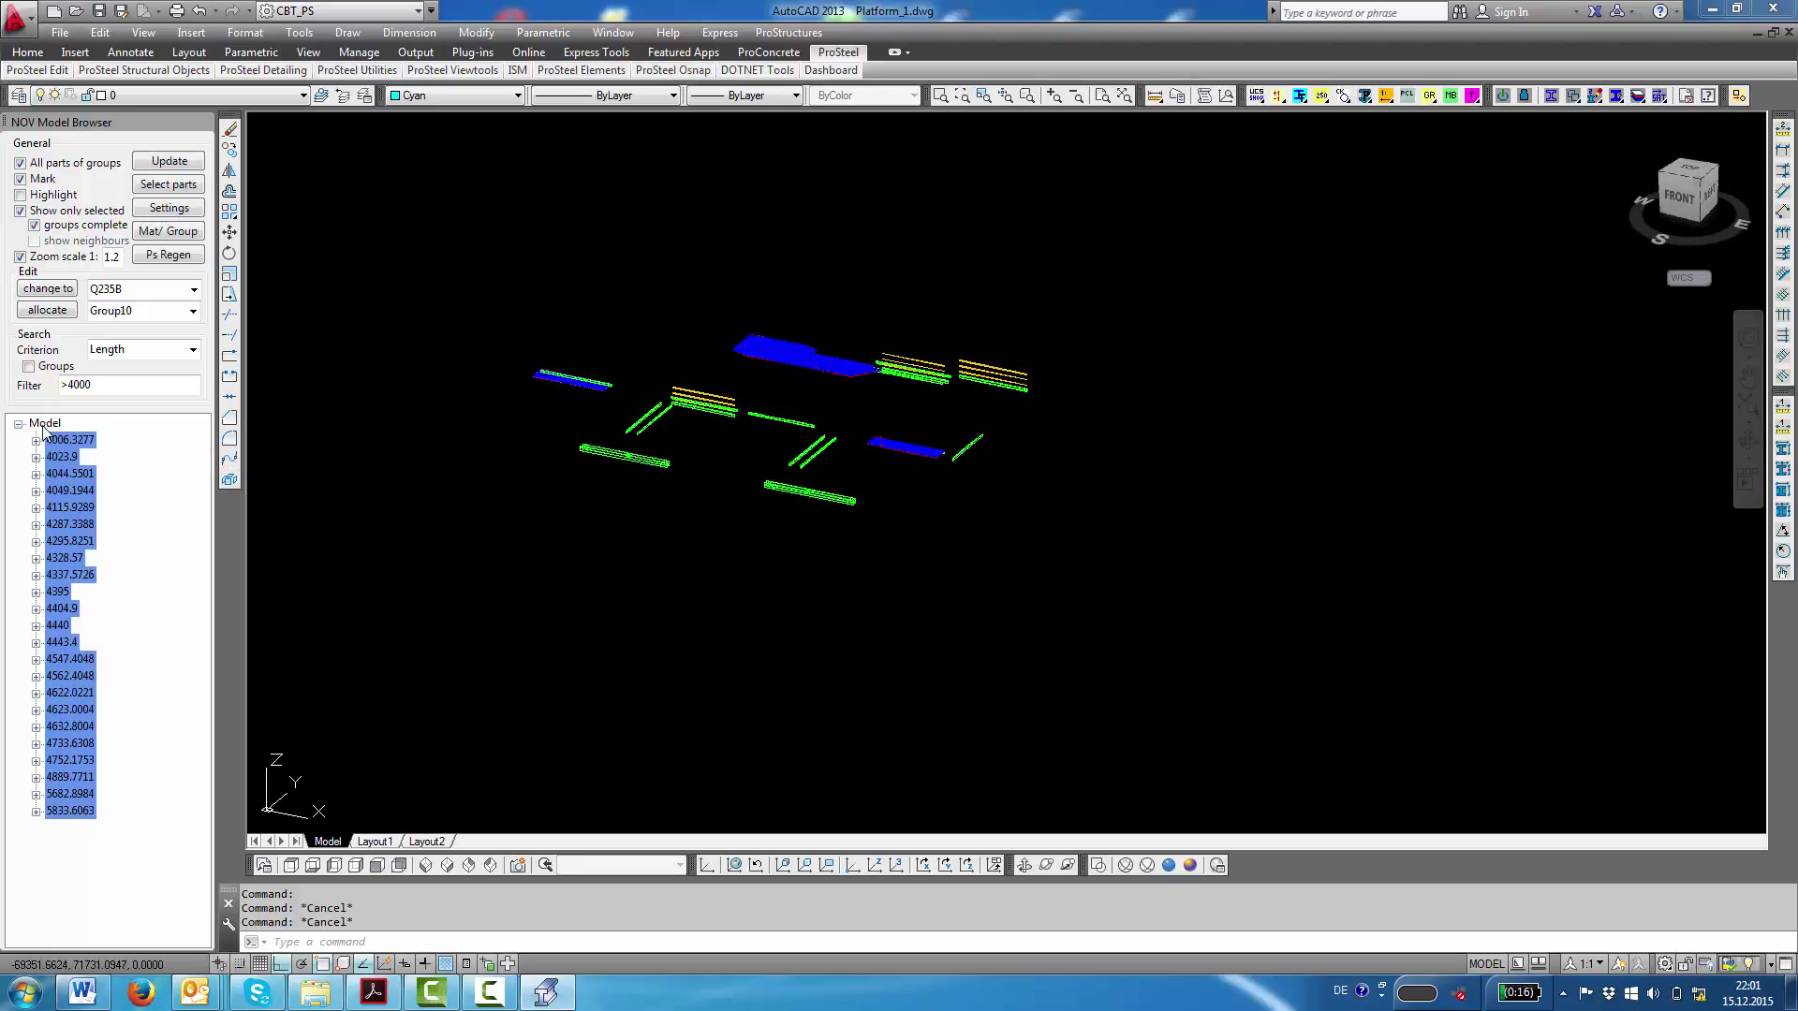
pyautogui.click(43, 427)
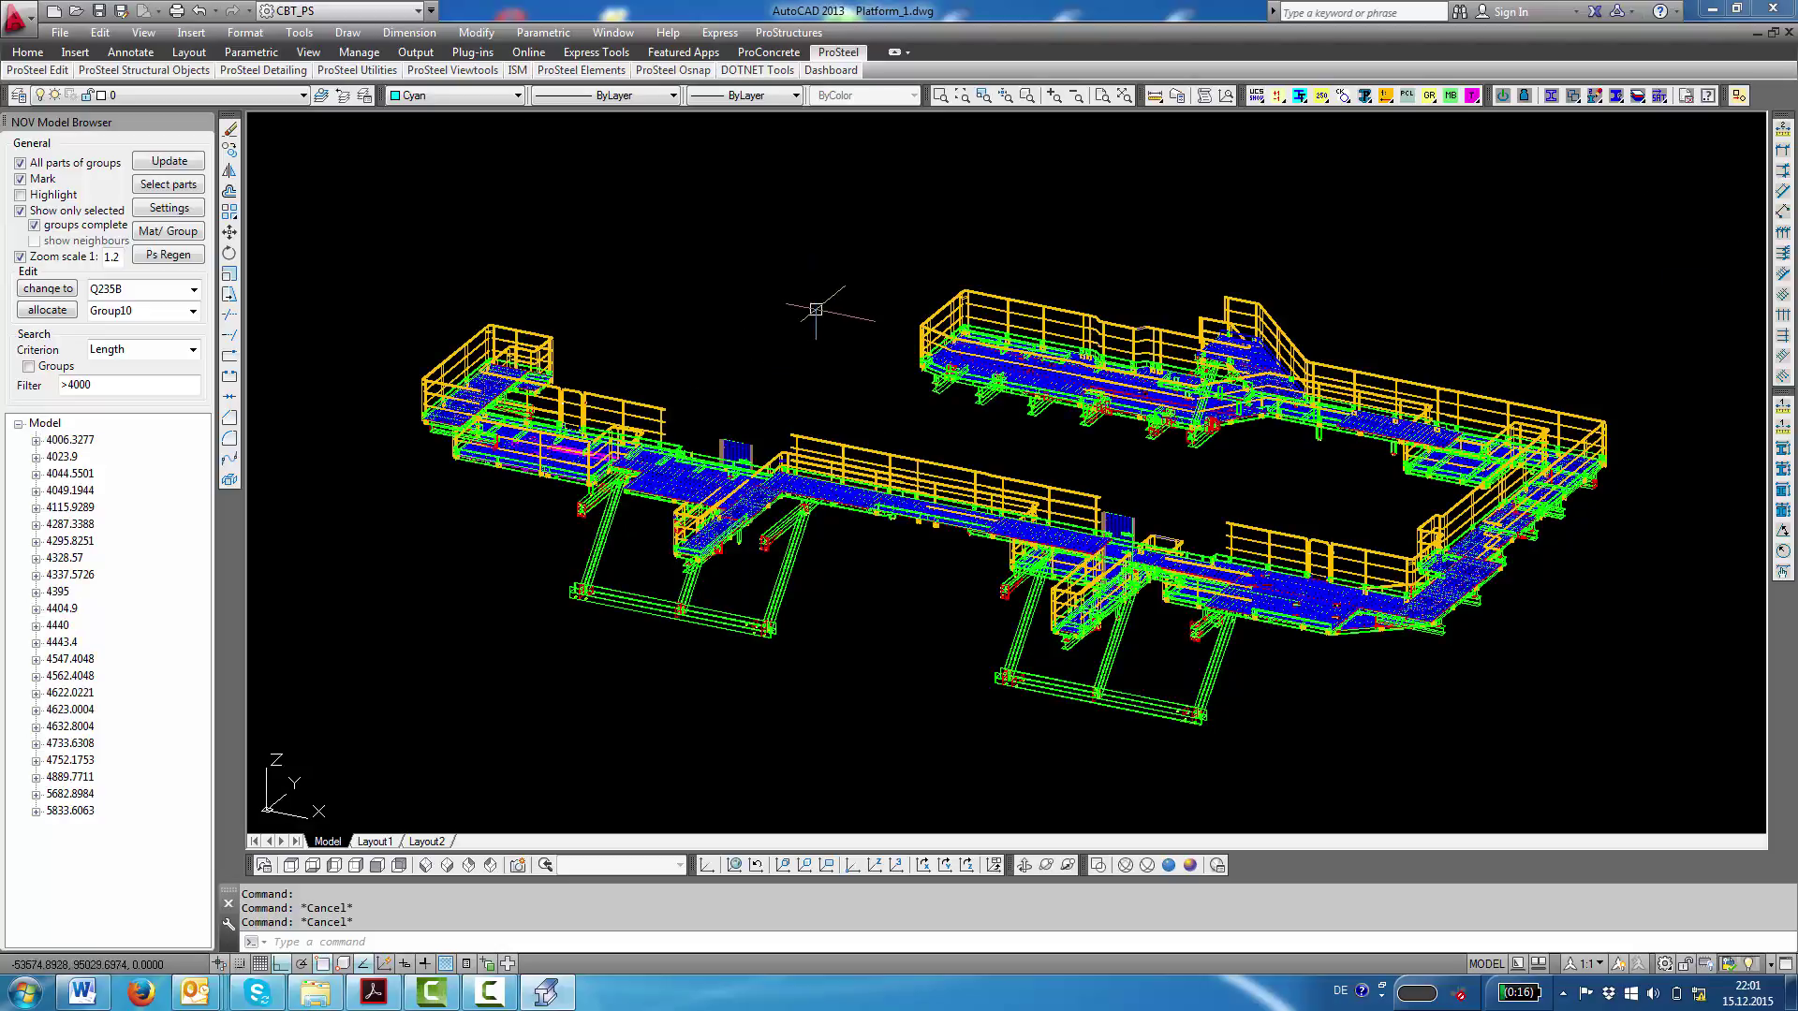